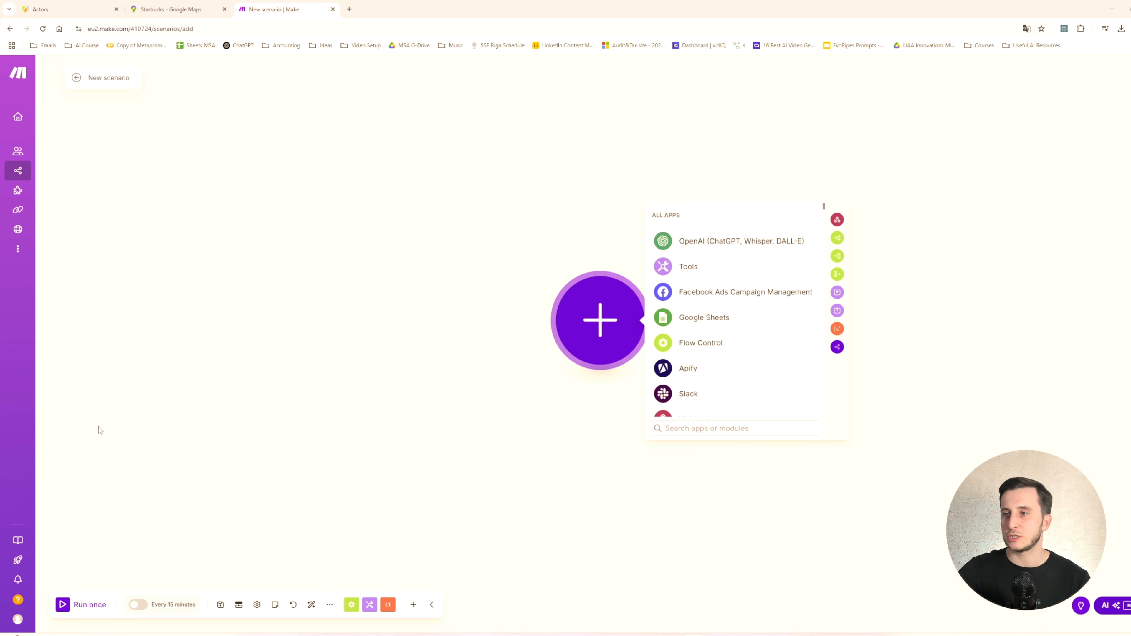
- Add Apify's Run an Actor module as the first module of the new scenario
{"action": "left_click", "coordinate": [689, 369]}
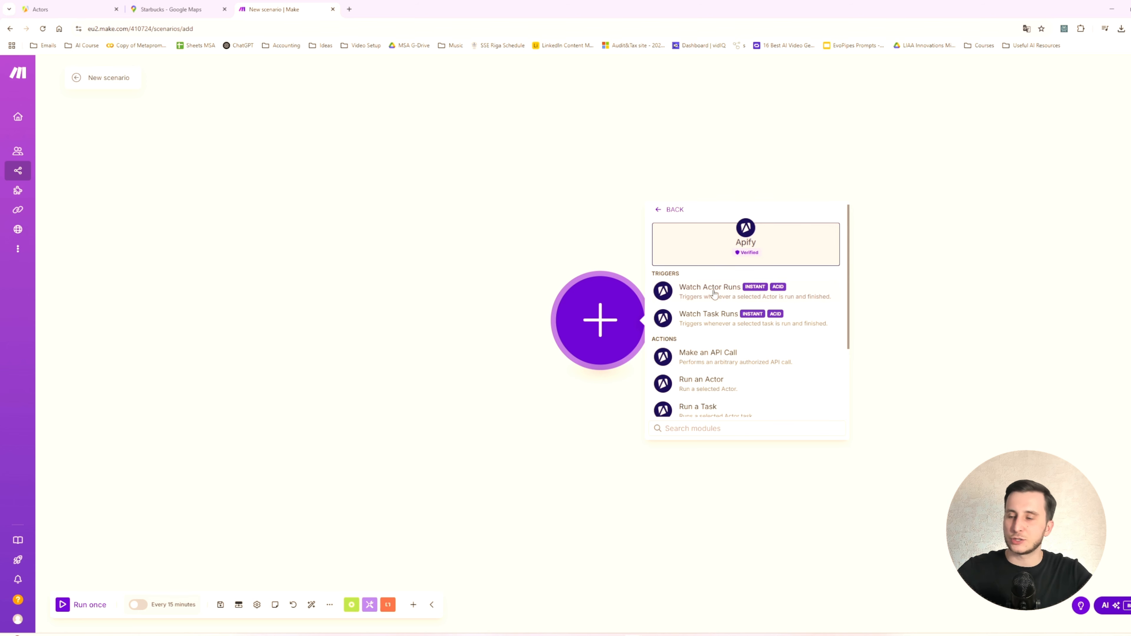
{"action": "left_click", "coordinate": [713, 384]}
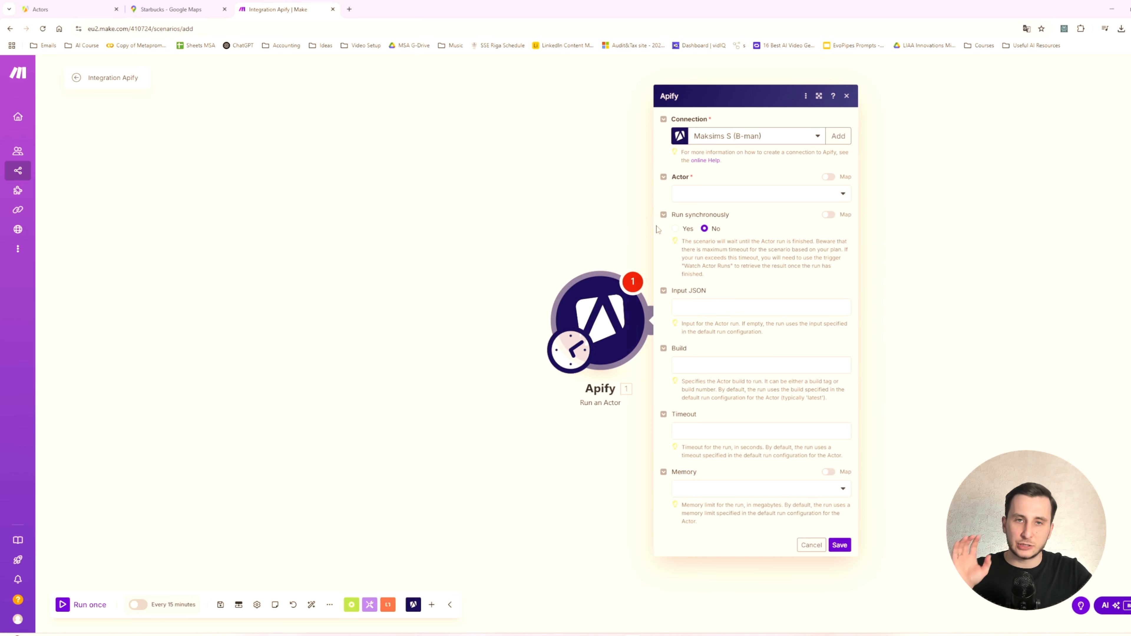
- Switch to the Apify console and look through the recently used Actors and the Actors offered in the Apify Store
{"action": "left_click", "coordinate": [58, 9]}
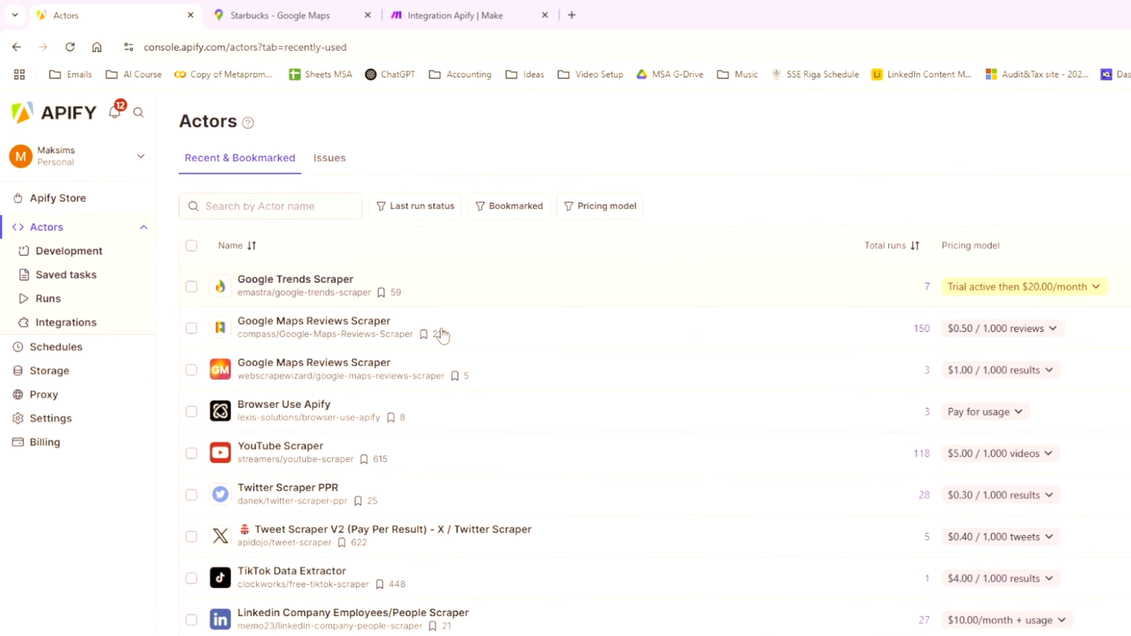
{"action": "scroll", "coordinate": [571, 483], "scroll_direction": "down", "scroll_amount": 3}
{"action": "scroll", "coordinate": [588, 471], "scroll_direction": "up", "scroll_amount": 3}
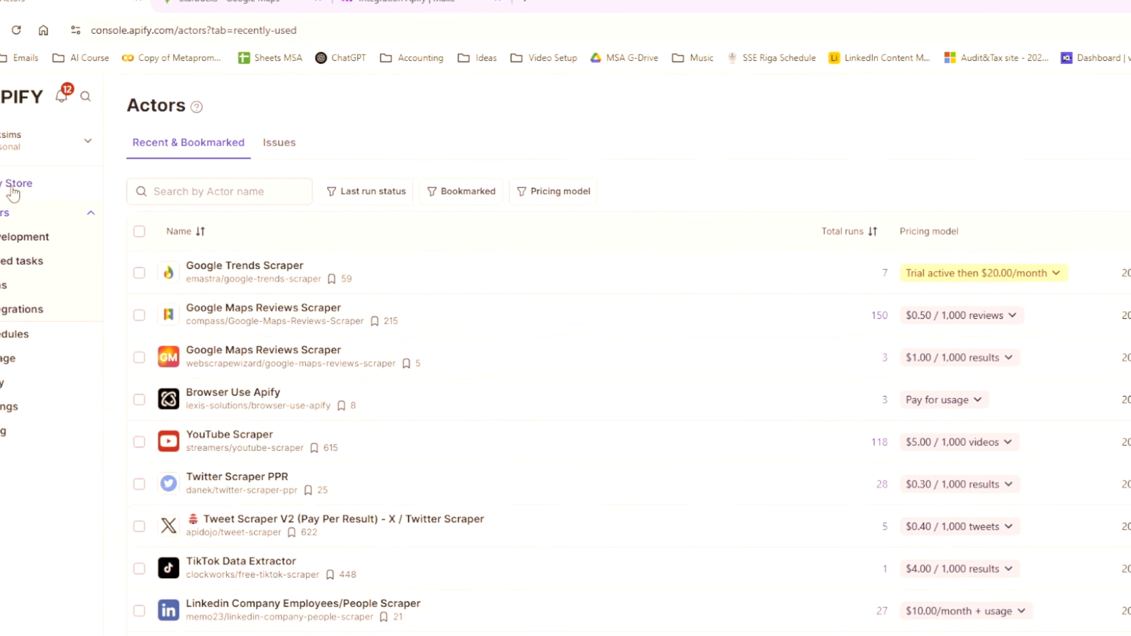
{"action": "left_click", "coordinate": [13, 189]}
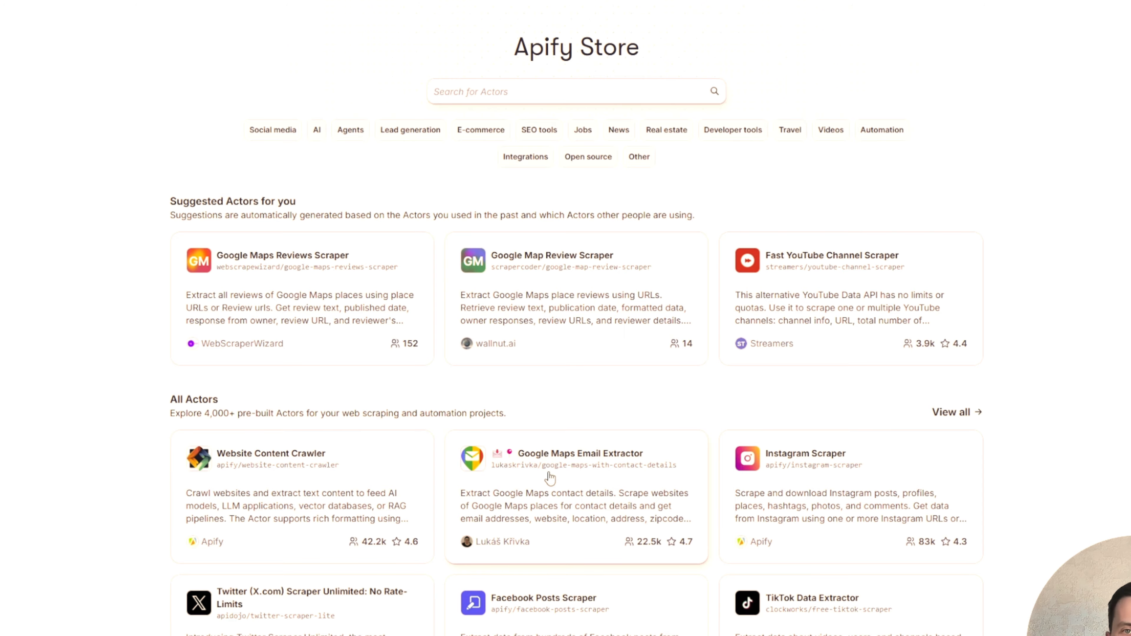
{"action": "scroll", "coordinate": [507, 330], "scroll_direction": "down", "scroll_amount": 20}
{"action": "scroll", "coordinate": [512, 347], "scroll_direction": "up", "scroll_amount": 10}
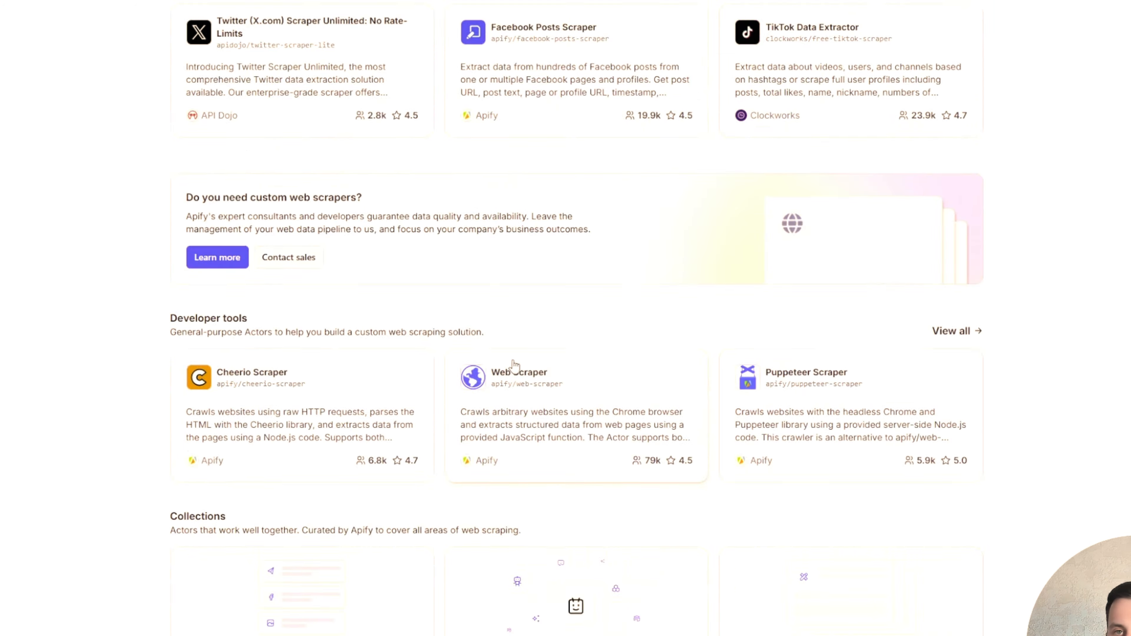
{"action": "scroll", "coordinate": [514, 366], "scroll_direction": "up", "scroll_amount": 10}
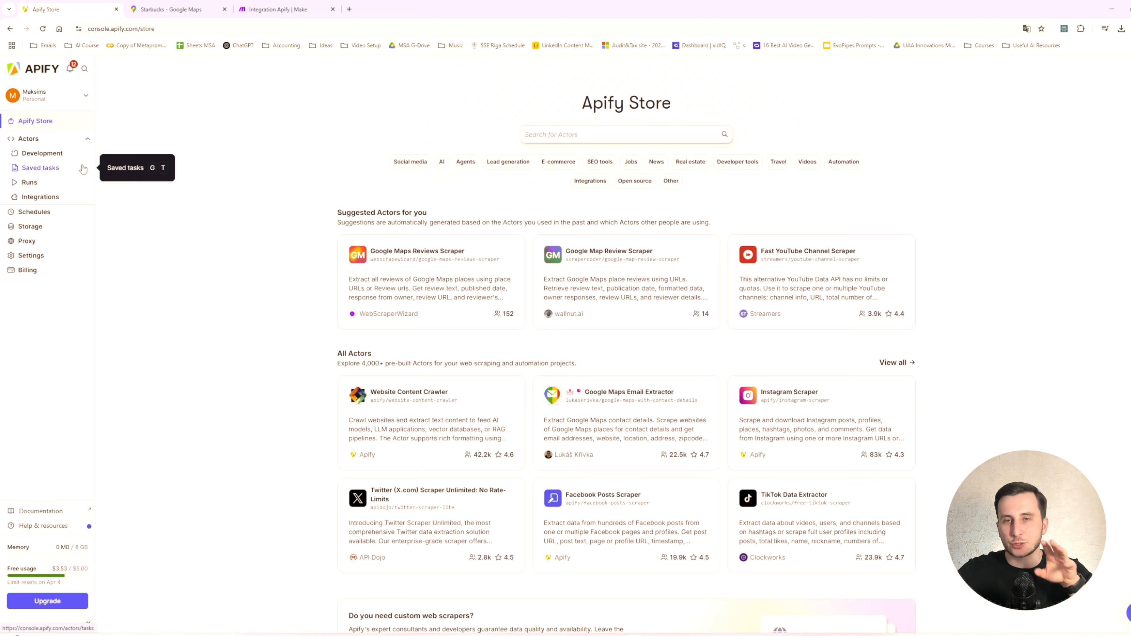
- From the recently used Actors, open compass/Google-Maps-Reviews-Scraper and Google Trends Scraper in new tabs and enter the reviews scraper's place URL field
{"action": "left_click", "coordinate": [39, 144]}
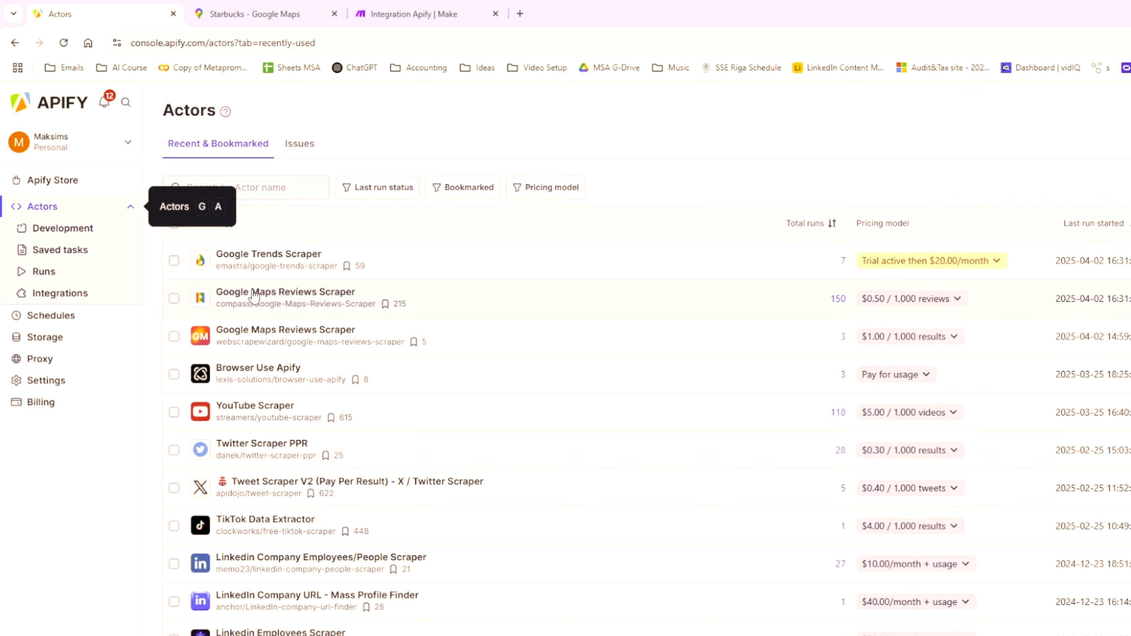
{"action": "middle_click", "coordinate": [270, 292]}
{"action": "middle_click", "coordinate": [260, 266]}
{"action": "left_click", "coordinate": [290, 15]}
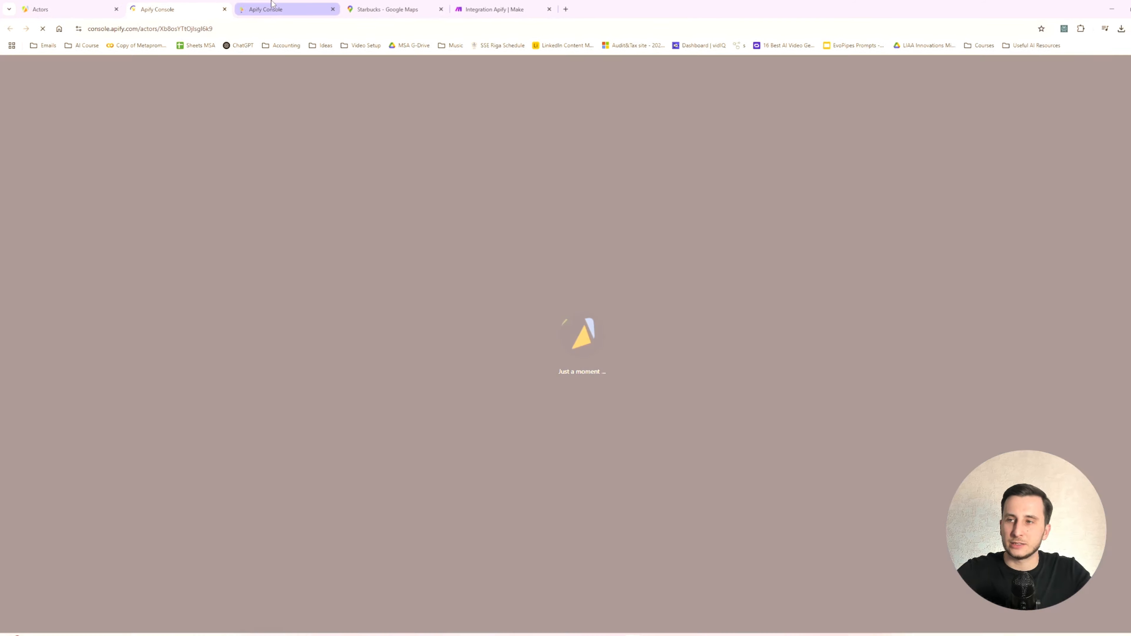
{"action": "key", "text": "ctrl+1"}
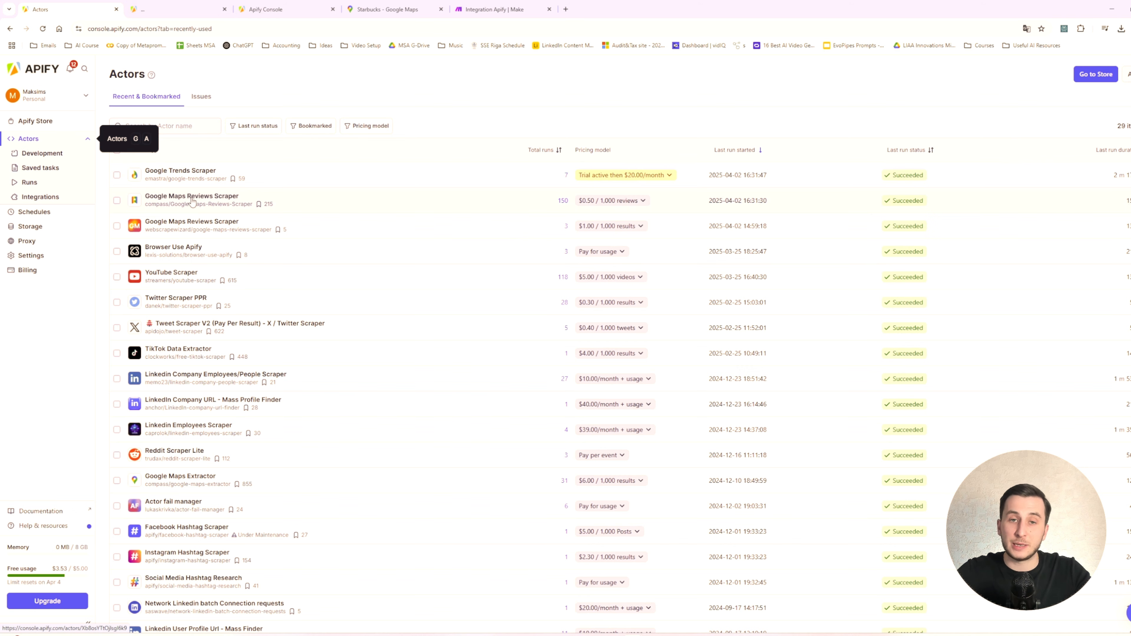
{"action": "key", "text": "ctrl+2"}
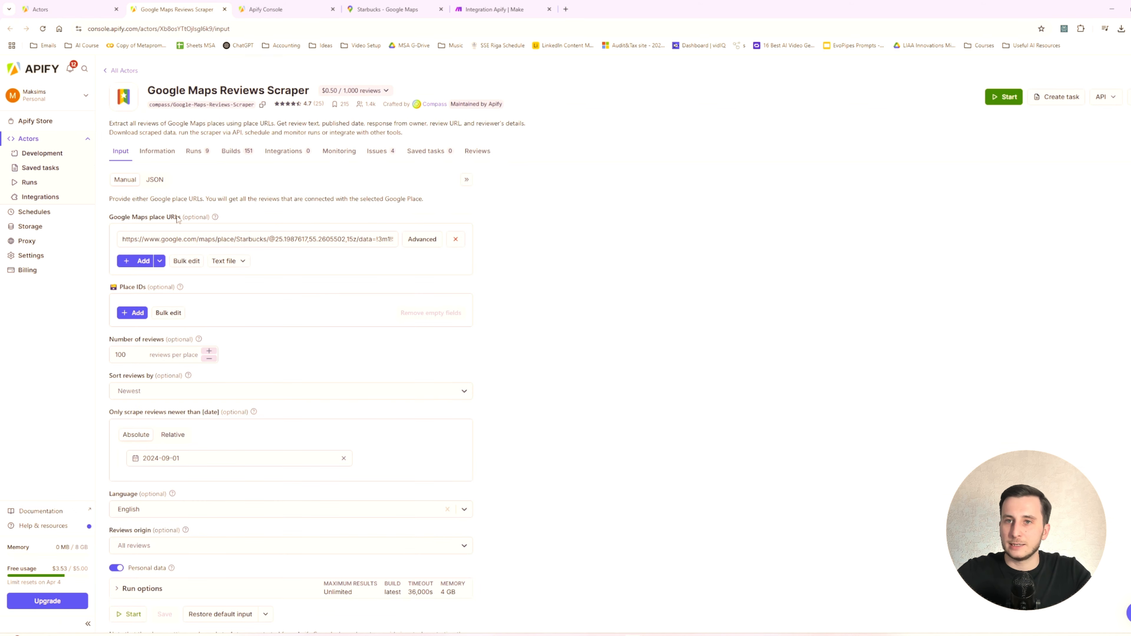
{"action": "key", "text": "ctrl+plus"}
{"action": "key", "text": "ctrl+plus"}
{"action": "key", "text": "ctrl+plus"}
{"action": "key", "text": "ctrl+plus"}
{"action": "key", "text": "ctrl+plus"}
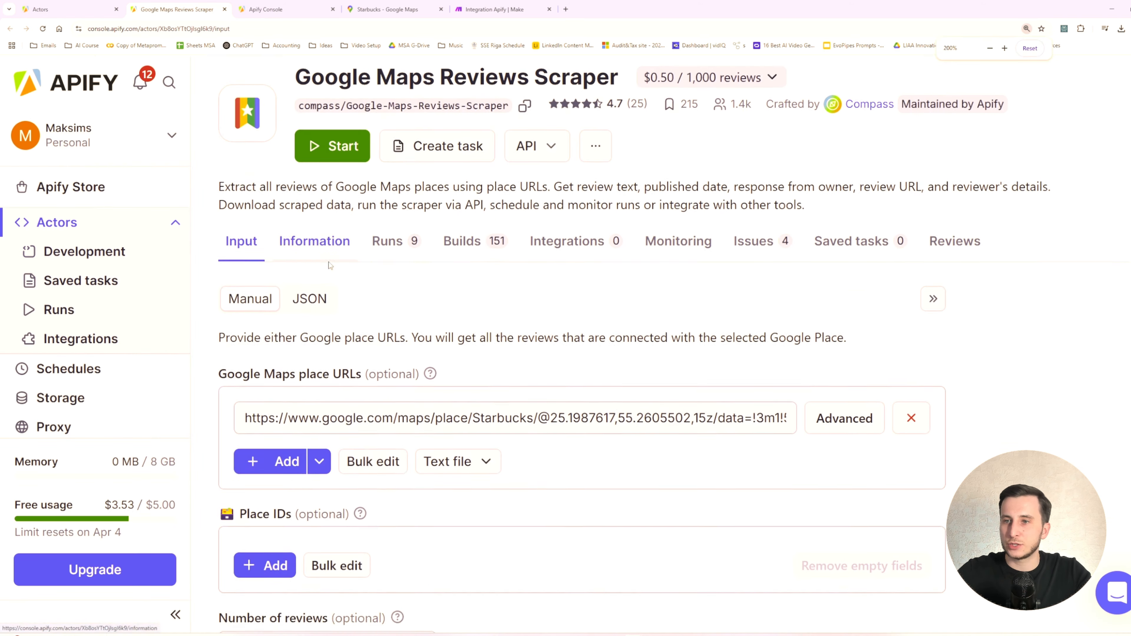
{"action": "left_click", "coordinate": [356, 231]}
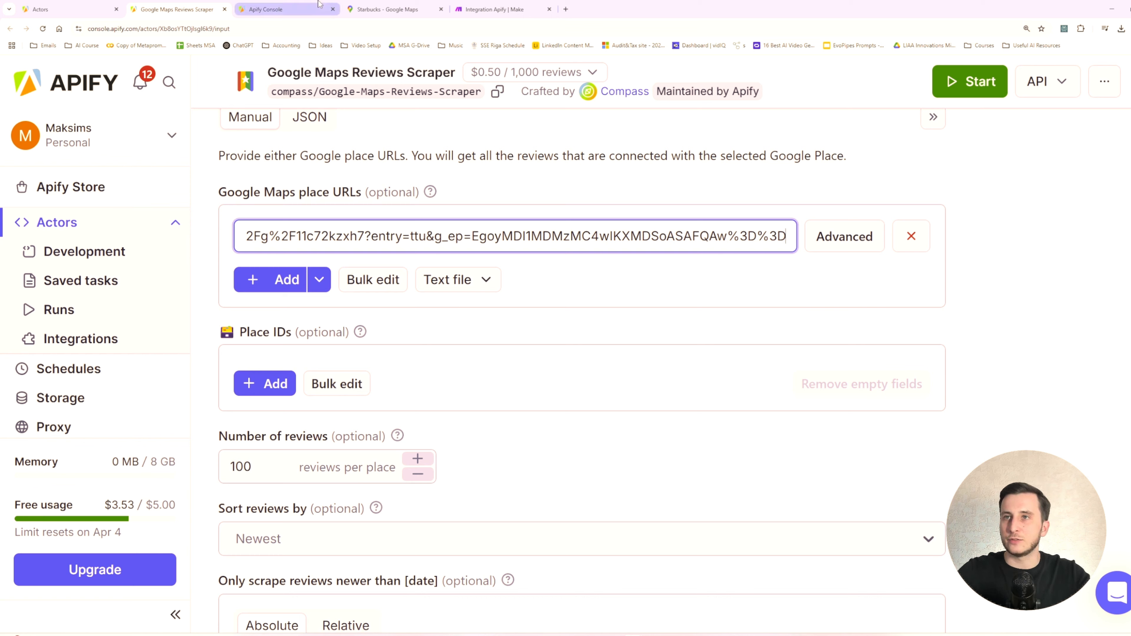
- Switch to Google Maps and read through the customer reviews of the Starbucks location at Dubai Mall
{"action": "left_click", "coordinate": [388, 9]}
{"action": "scroll", "coordinate": [765, 313], "scroll_direction": "up", "scroll_amount": 1}
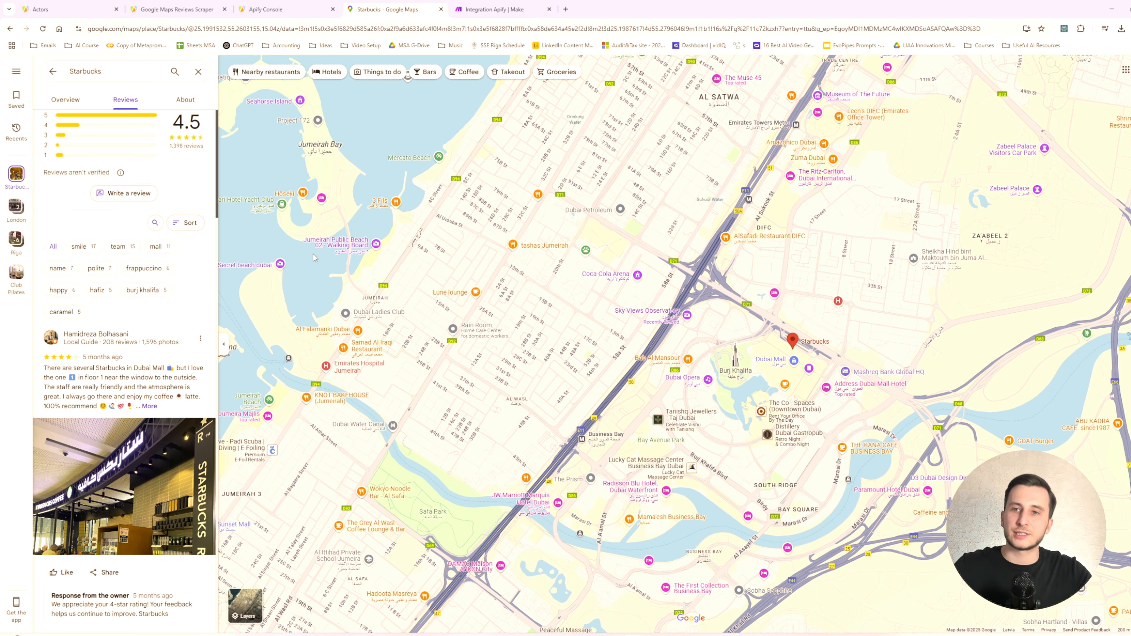
{"action": "scroll", "coordinate": [802, 350], "scroll_direction": "up", "scroll_amount": 5}
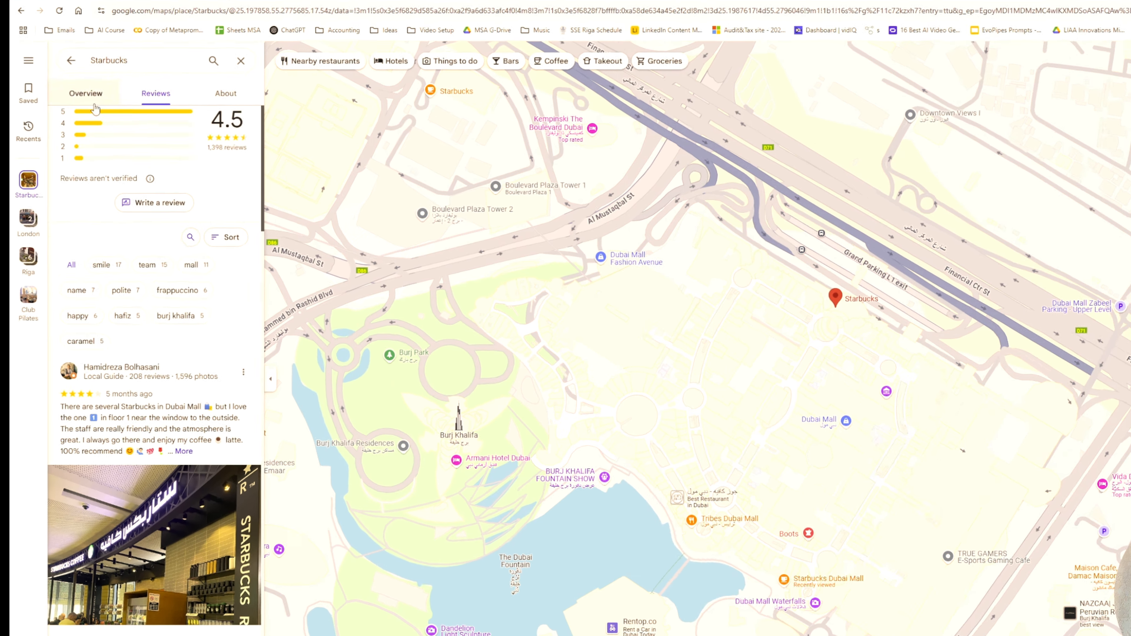
{"action": "scroll", "coordinate": [115, 187], "scroll_direction": "down", "scroll_amount": 5}
{"action": "scroll", "coordinate": [240, 254], "scroll_direction": "down", "scroll_amount": 10}
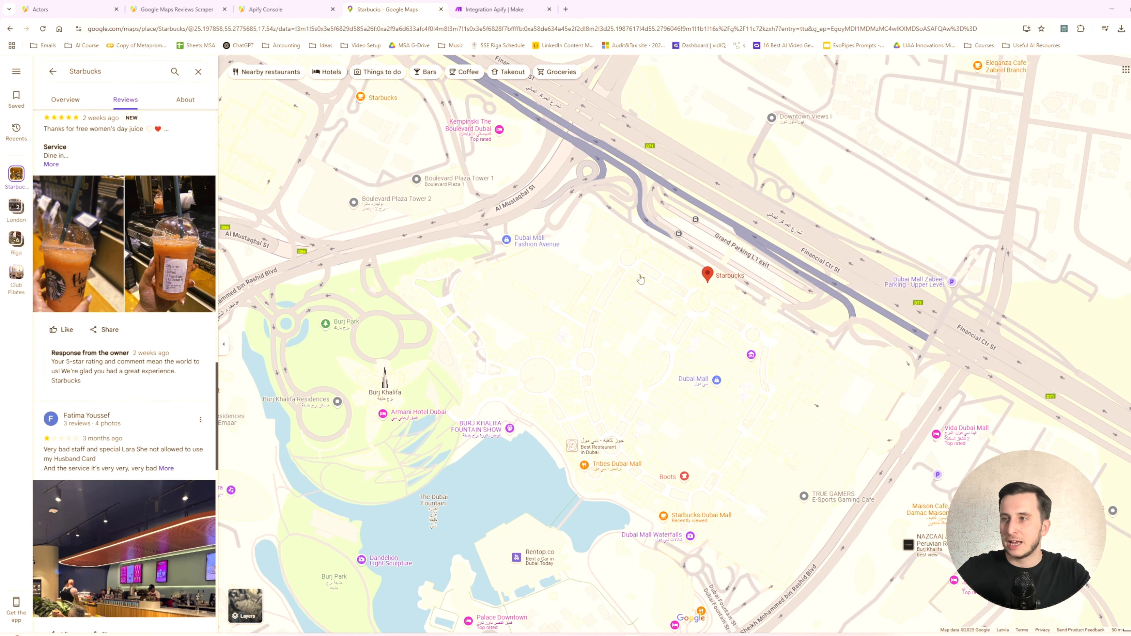
{"action": "scroll", "coordinate": [523, 321], "scroll_direction": "down", "scroll_amount": 2}
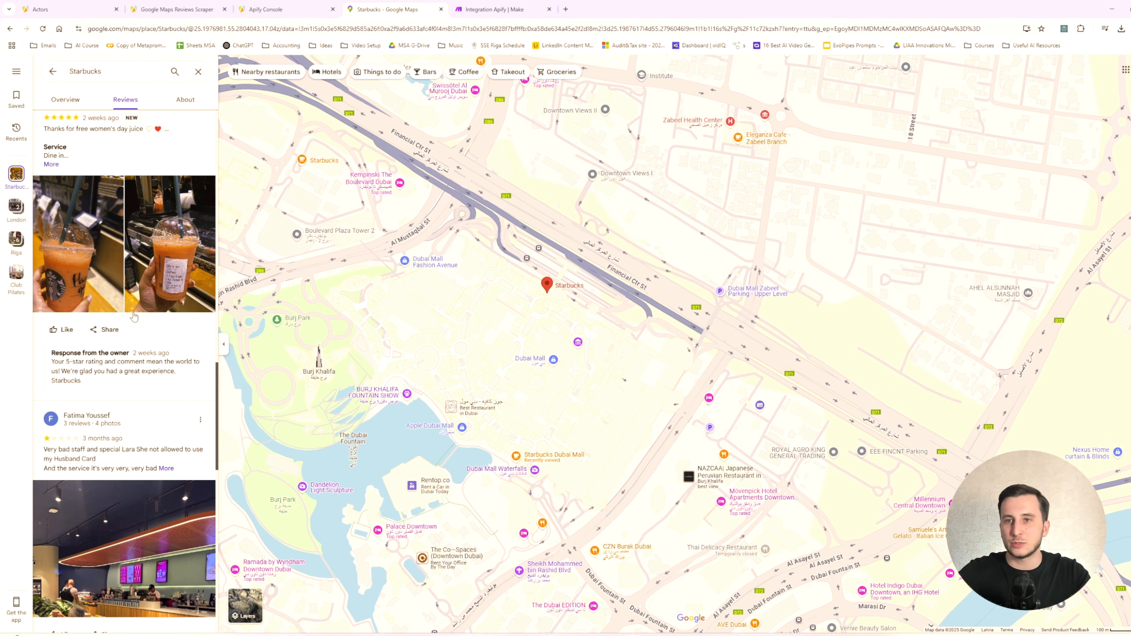
{"action": "scroll", "coordinate": [151, 340], "scroll_direction": "down", "scroll_amount": 12}
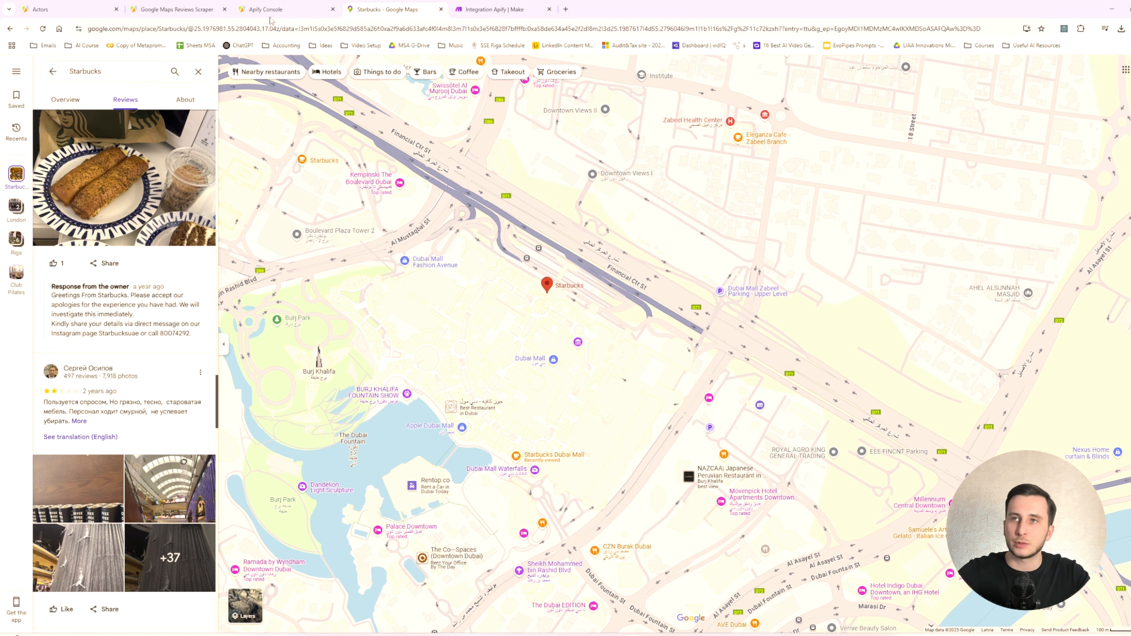
- In Make, set the Apify module's connection to the MS Advisory Connection and its Actor to the compass Google Maps Reviews Scraper
{"action": "left_click", "coordinate": [485, 11]}
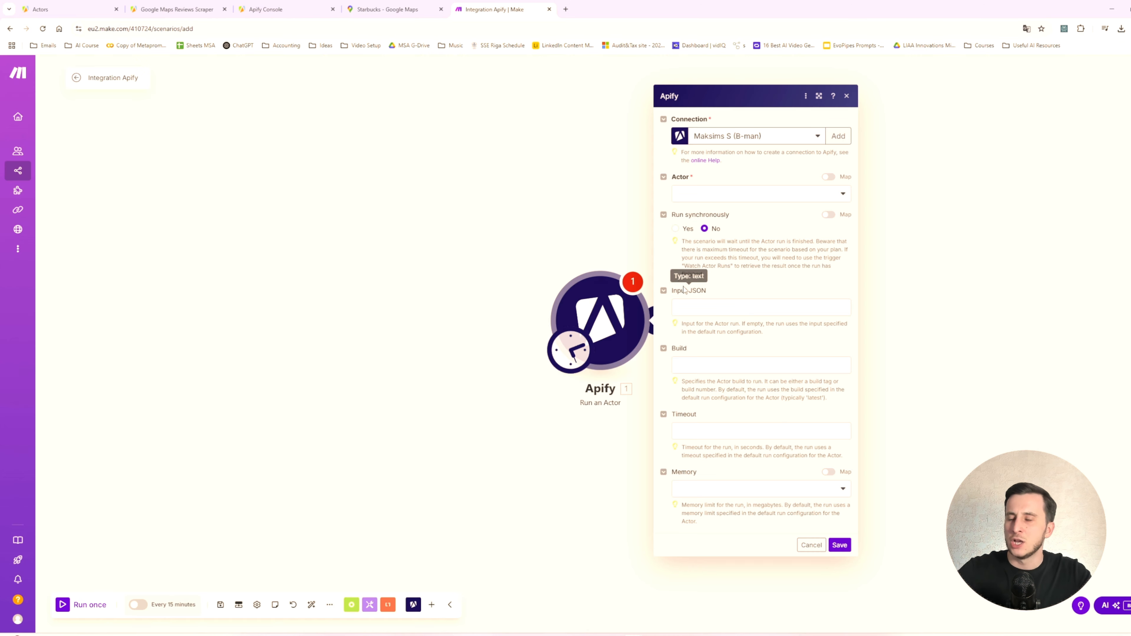
{"action": "left_click", "coordinate": [764, 139]}
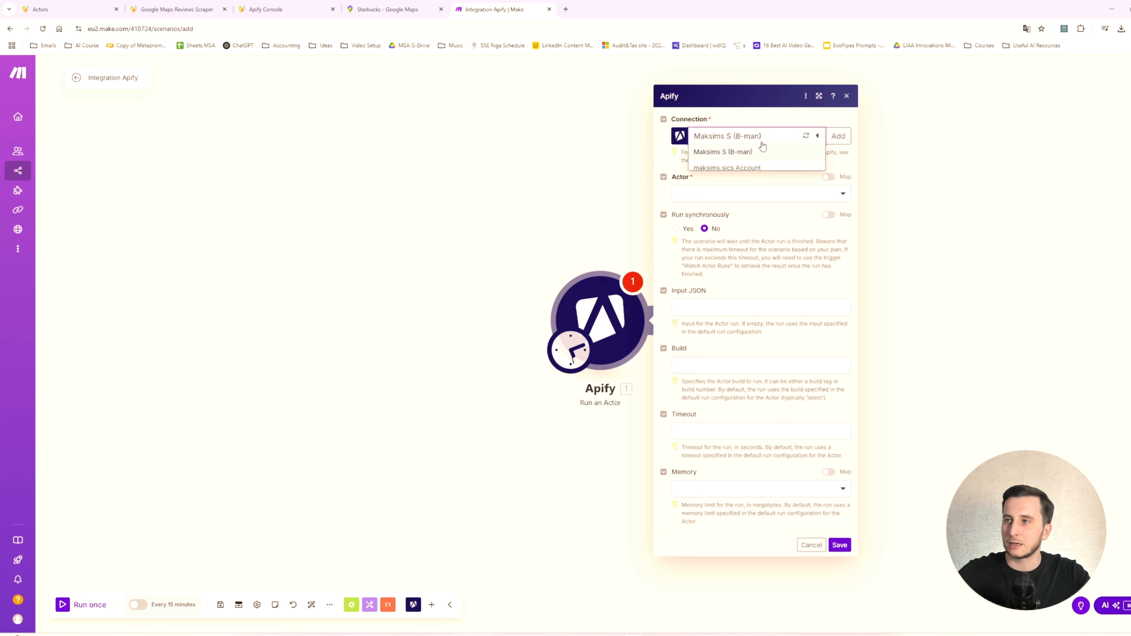
{"action": "left_click", "coordinate": [739, 184]}
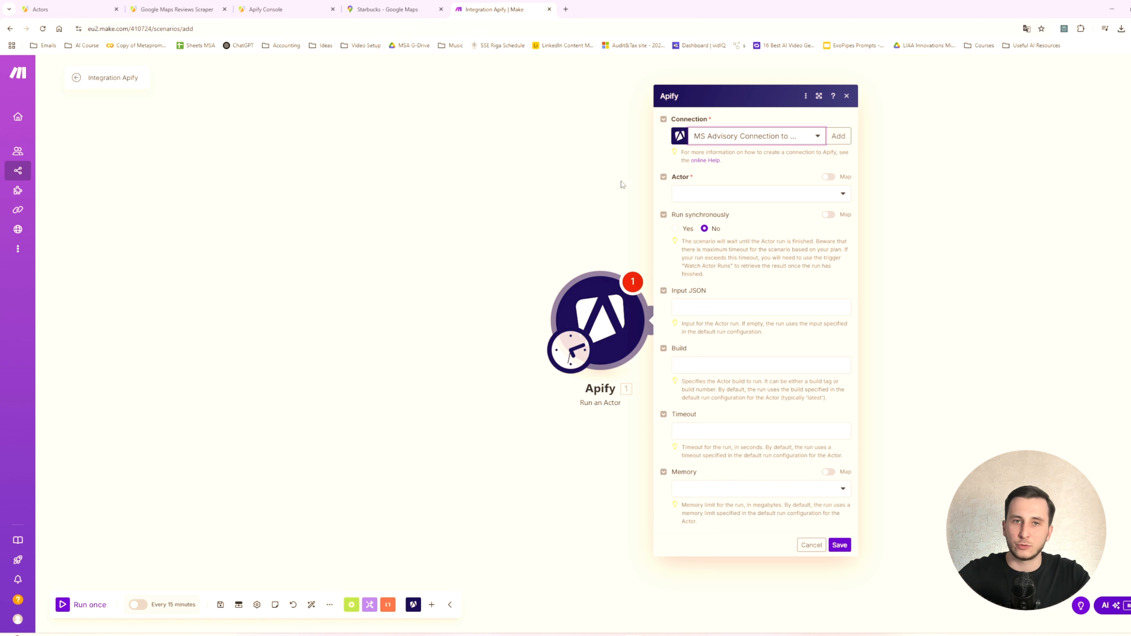
{"action": "left_click", "coordinate": [765, 193]}
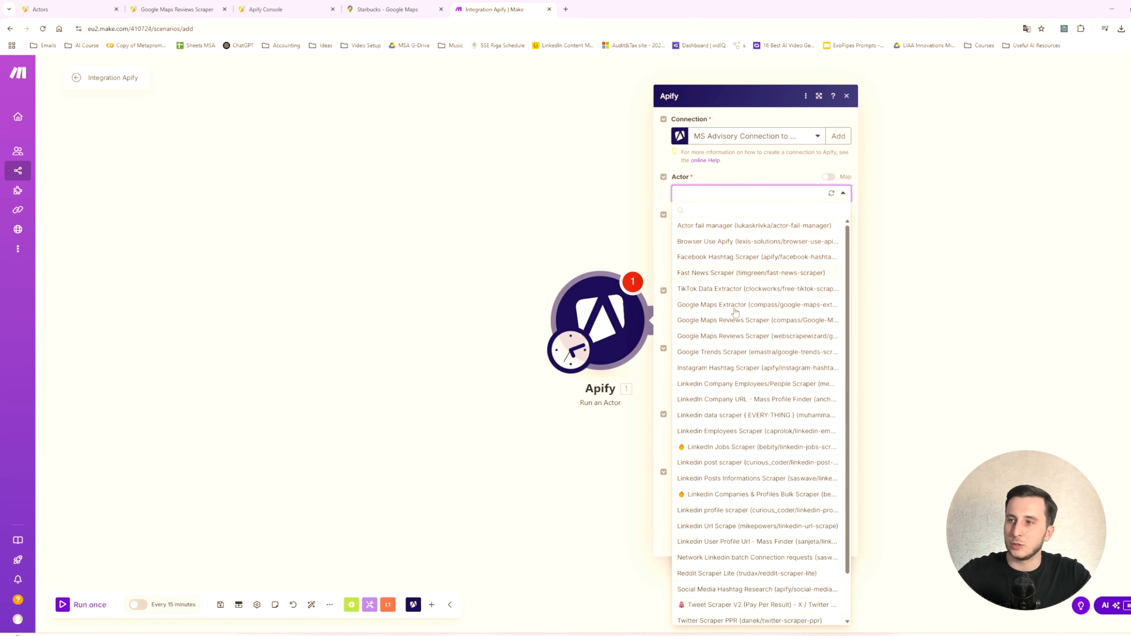
{"action": "left_click", "coordinate": [718, 321]}
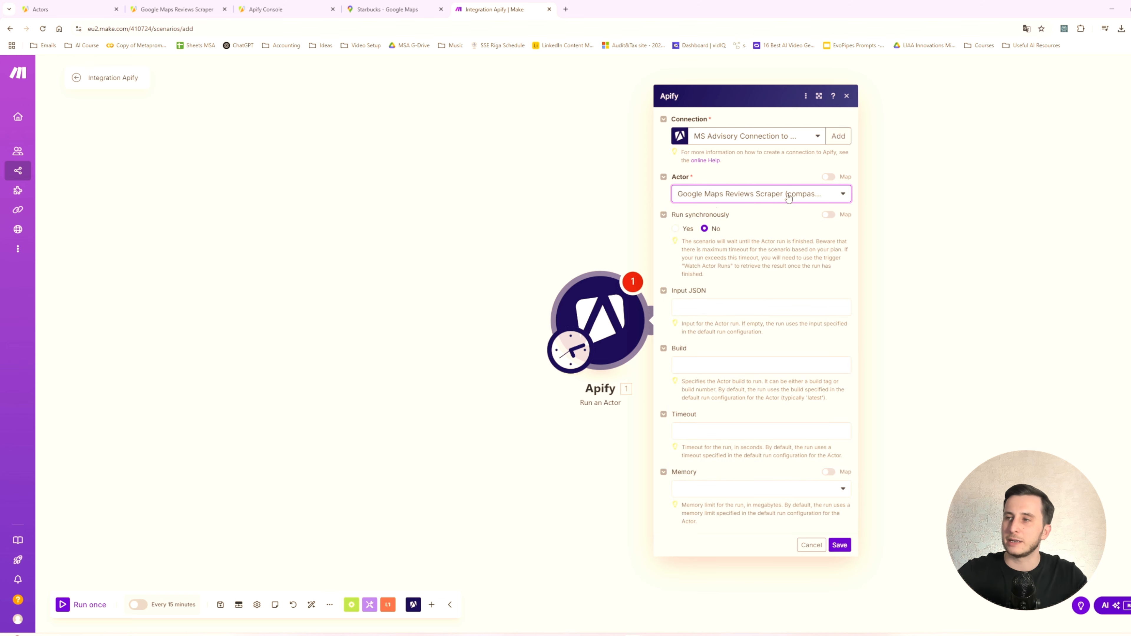
- Check the name and author of the Google Maps Reviews Scraper on its Apify page against the selected Actor
{"action": "left_click", "coordinate": [267, 8]}
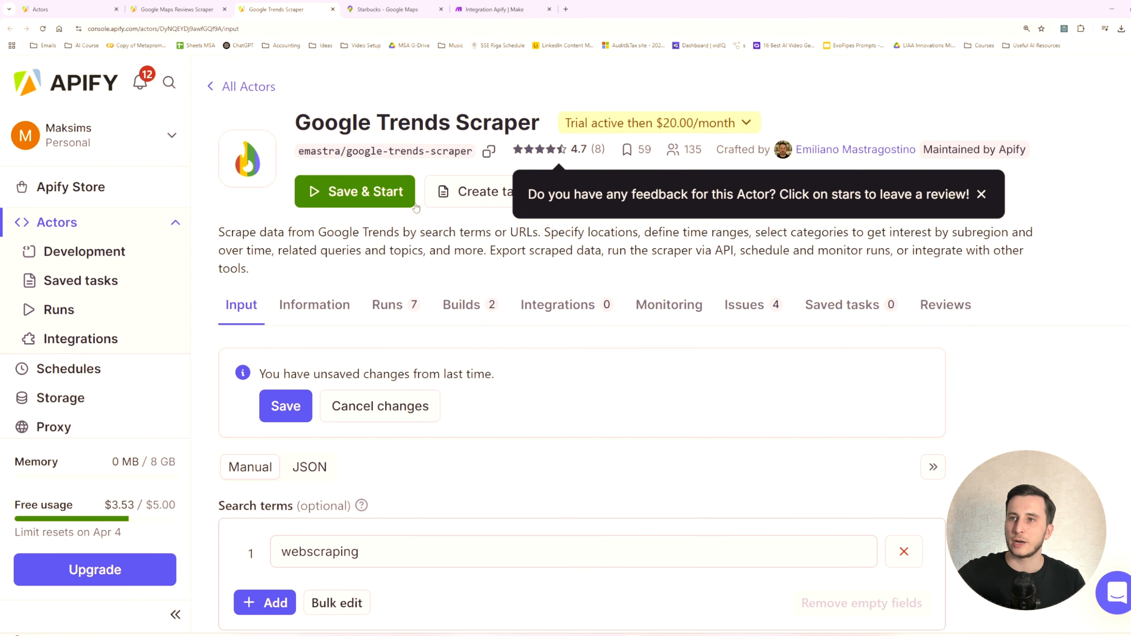
{"action": "left_click", "coordinate": [179, 8]}
{"action": "scroll", "coordinate": [301, 178], "scroll_direction": "up", "scroll_amount": 5}
{"action": "left_click_drag", "start_coordinate": [303, 153], "coordinate": [343, 150]}
{"action": "left_click", "coordinate": [350, 148]}
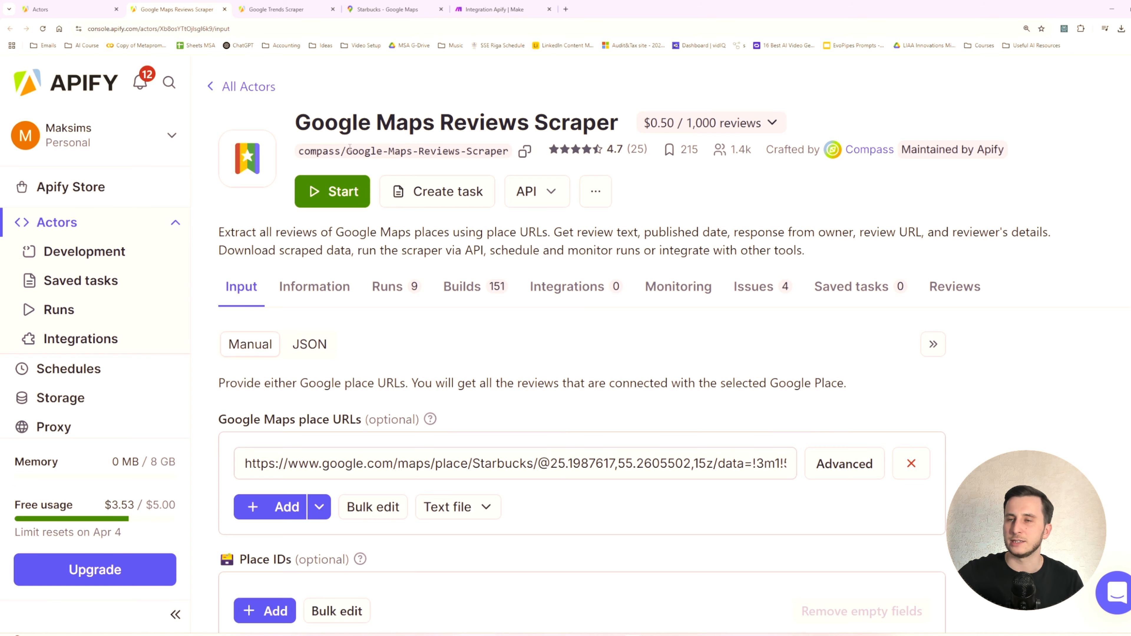
- Back in Make, set Run synchronously to Yes for the Apify module and place the cursor in the Input JSON field
{"action": "left_click", "coordinate": [510, 11]}
{"action": "left_click", "coordinate": [675, 229]}
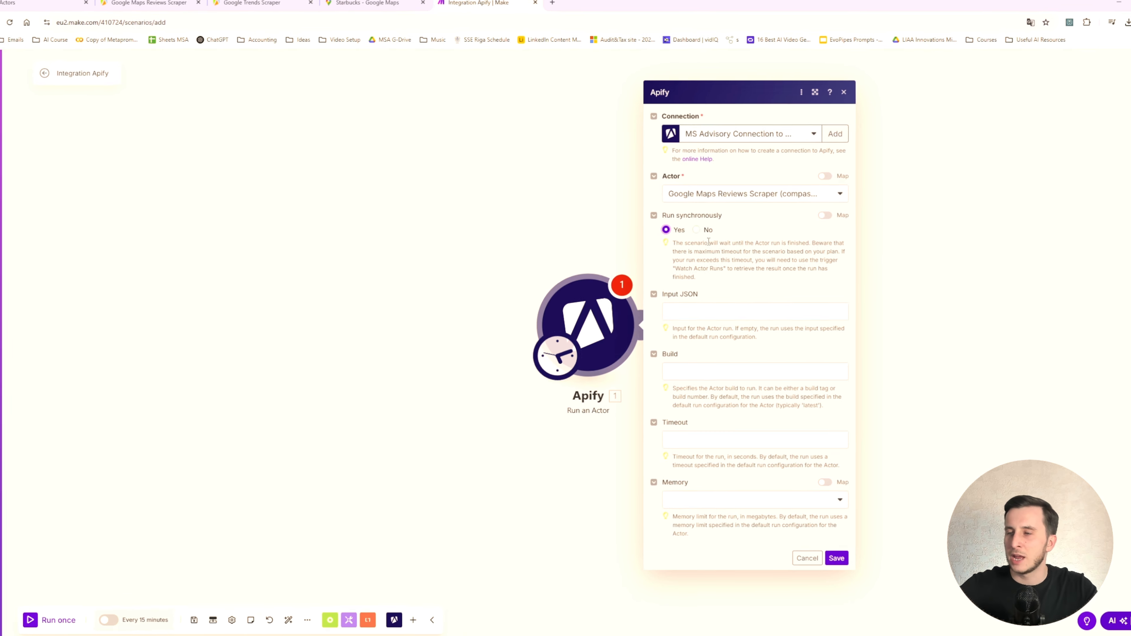
{"action": "left_click_drag", "start_coordinate": [662, 215], "coordinate": [731, 224]}
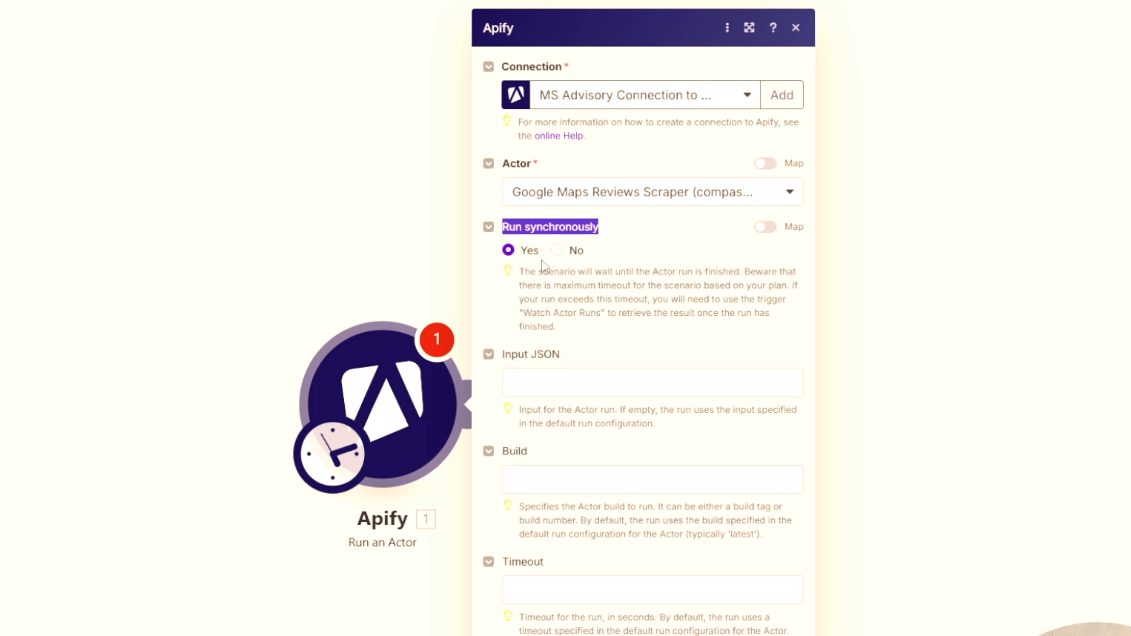
{"action": "left_click", "coordinate": [557, 277]}
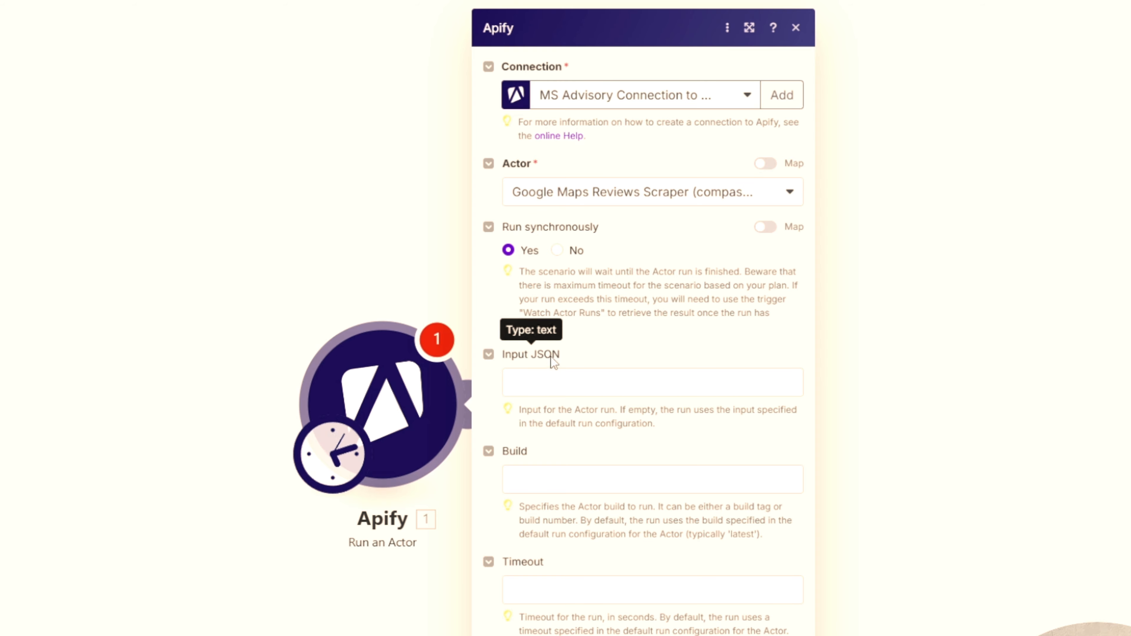
{"action": "left_click", "coordinate": [575, 377]}
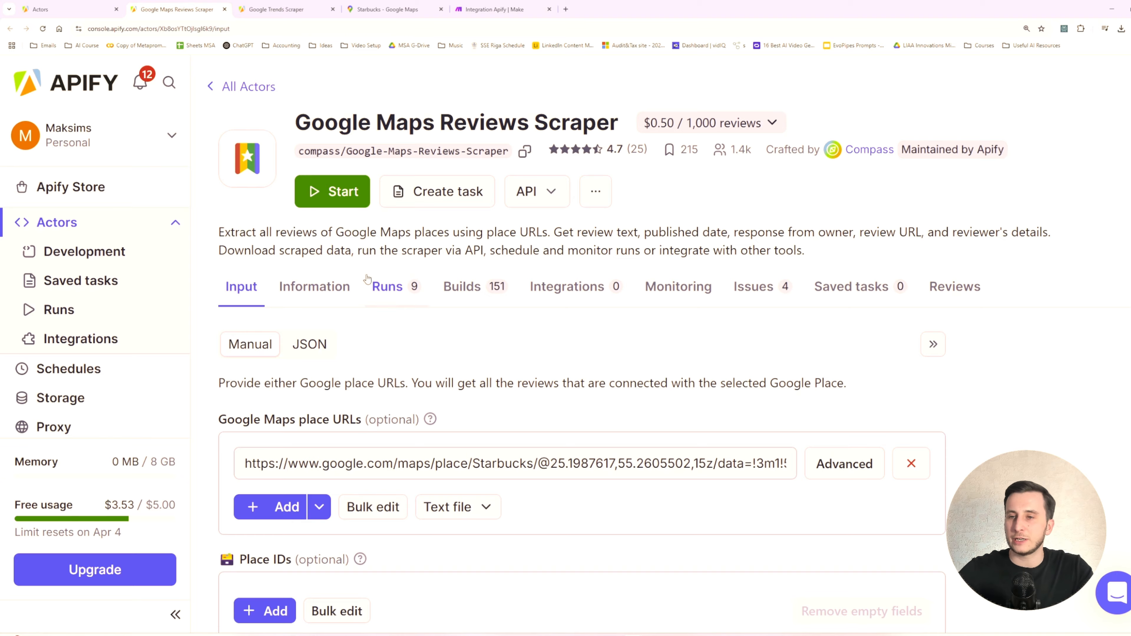
- Replace the Google Maps place URL in Apify's Google Maps Reviews Scraper input with the address of the Starbucks Google Maps page
{"action": "scroll", "coordinate": [401, 276], "scroll_direction": "down", "scroll_amount": 3}
{"action": "left_click", "coordinate": [419, 292]}
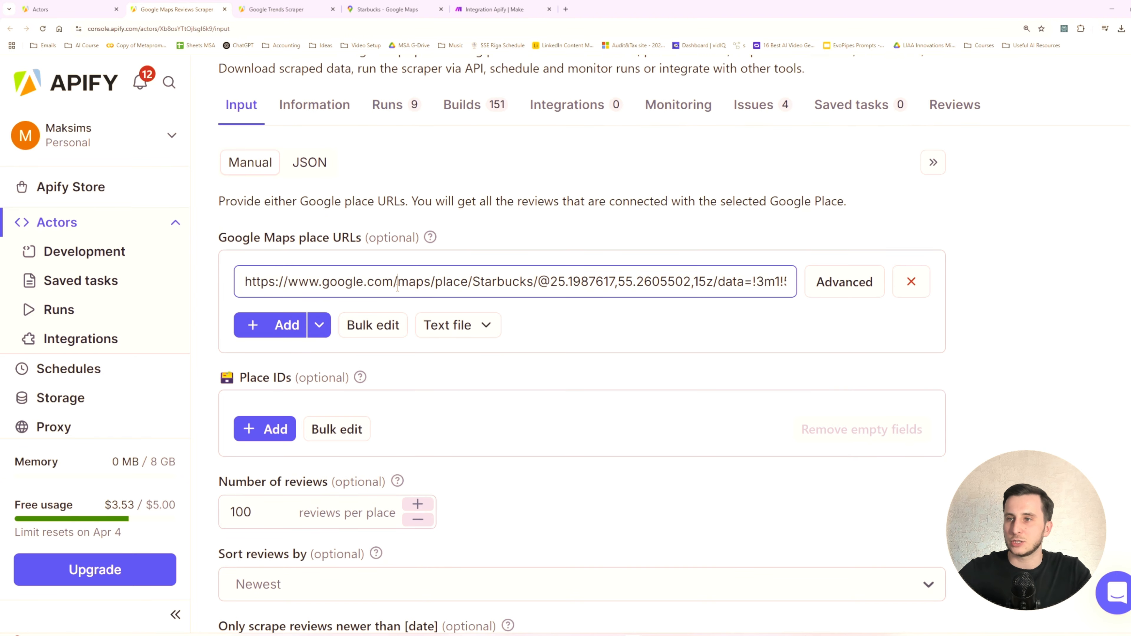
{"action": "key", "text": "ctrl+a"}
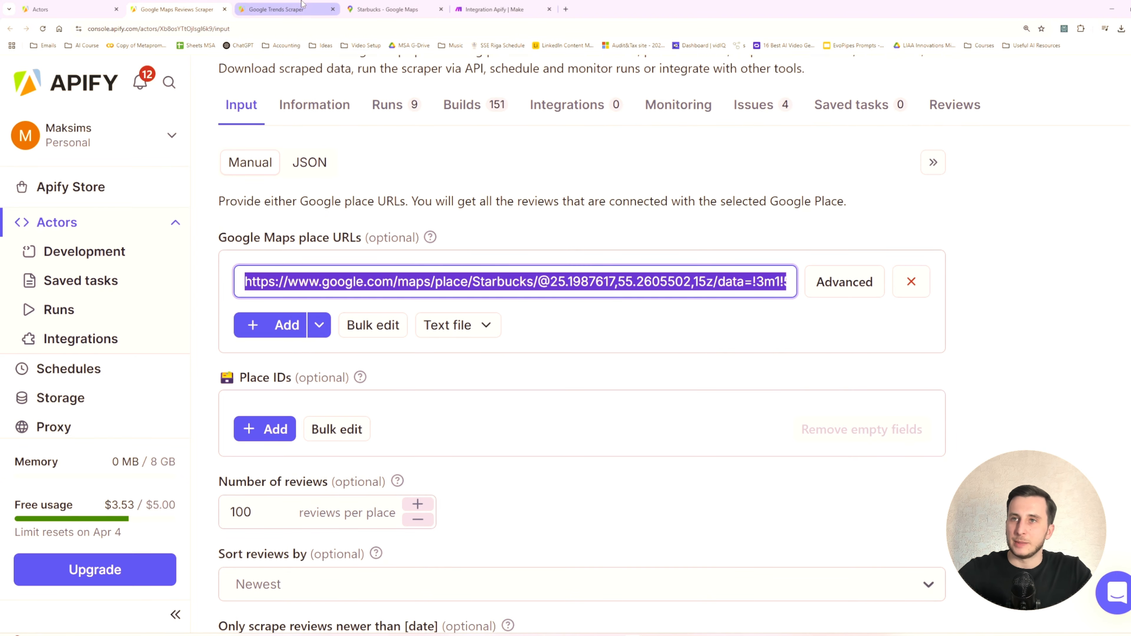
{"action": "left_click", "coordinate": [382, 10]}
{"action": "left_click", "coordinate": [379, 29]}
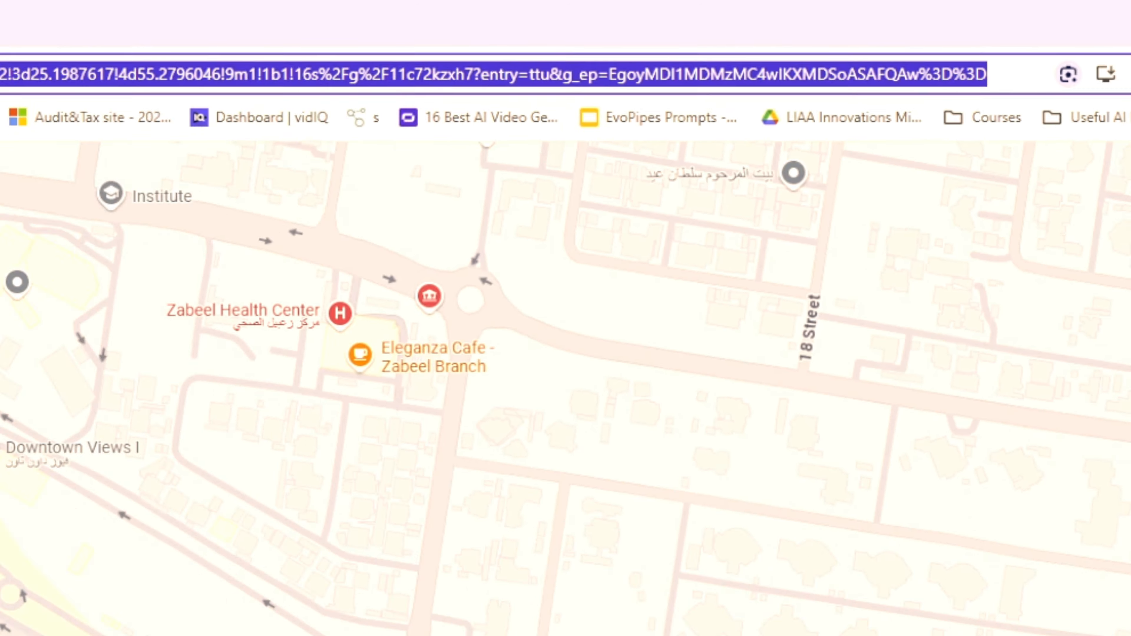
{"action": "left_click", "coordinate": [474, 32]}
{"action": "key", "text": "ctrl+v"}
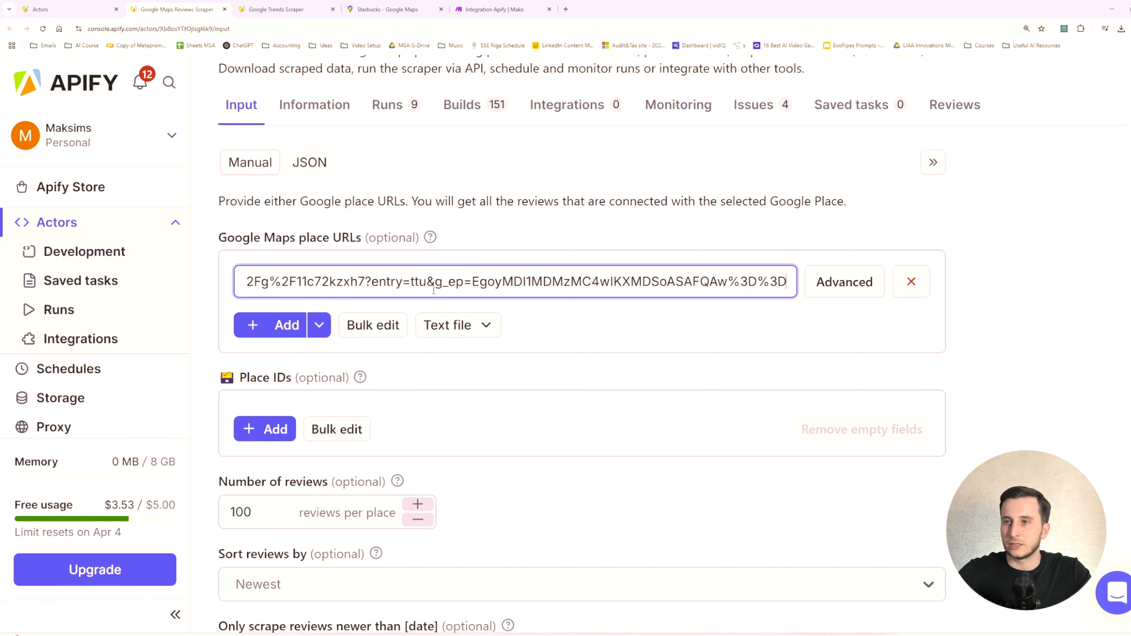
{"action": "key", "text": "ctrl+minus"}
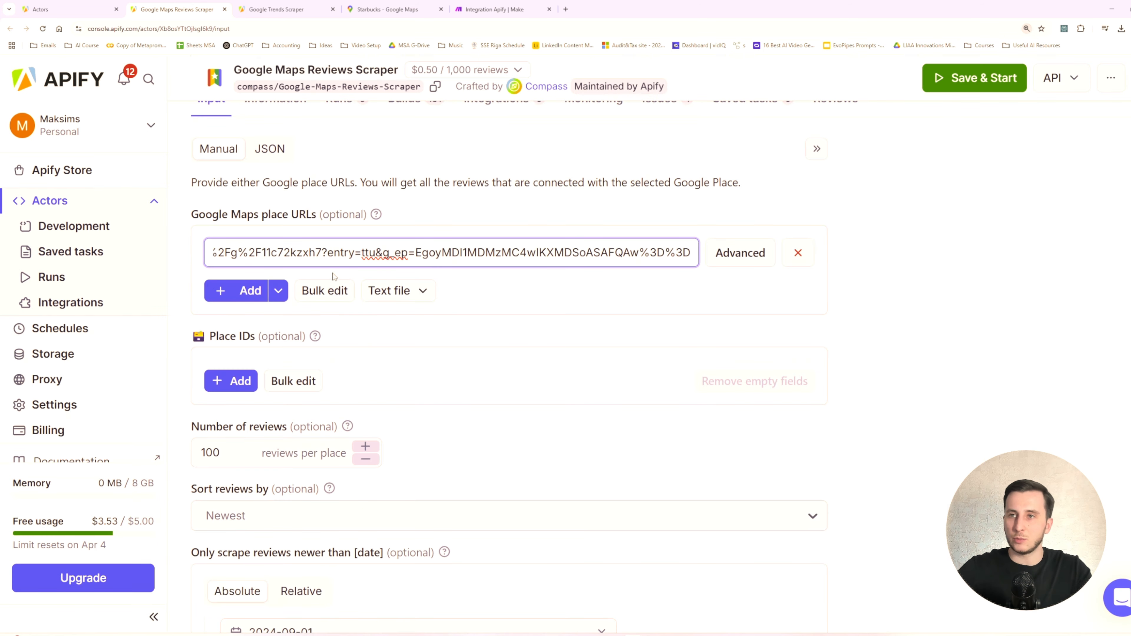
{"action": "scroll", "coordinate": [227, 360], "scroll_direction": "down", "scroll_amount": 2}
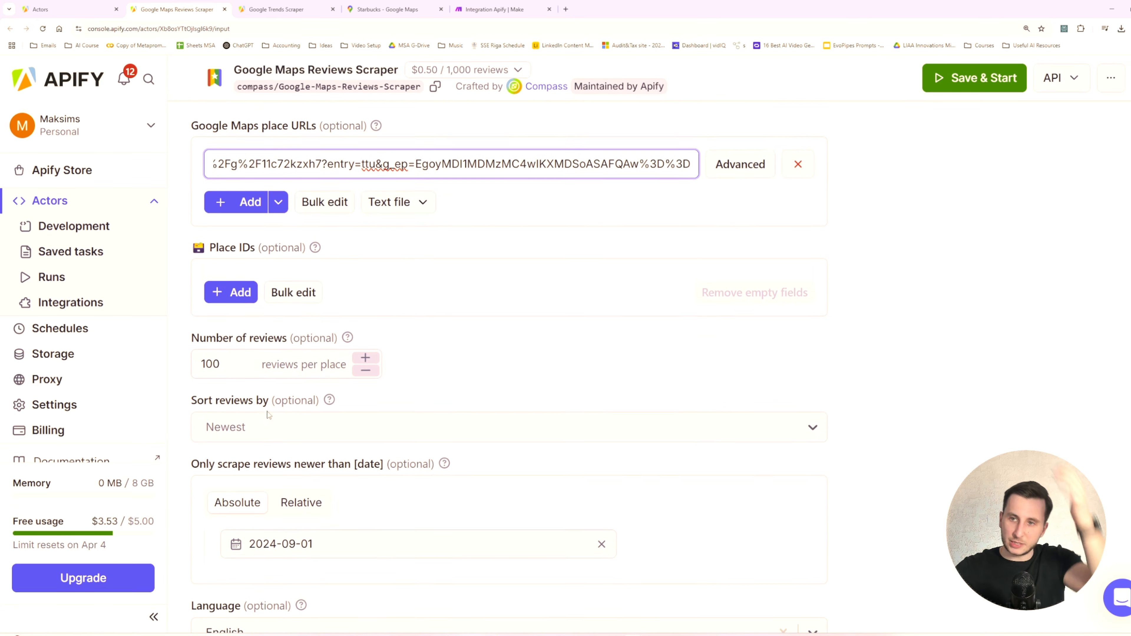
- Review the scraper's input settings, switch the input to its JSON version and copy the whole JSON
{"action": "scroll", "coordinate": [215, 360], "scroll_direction": "down", "scroll_amount": 3}
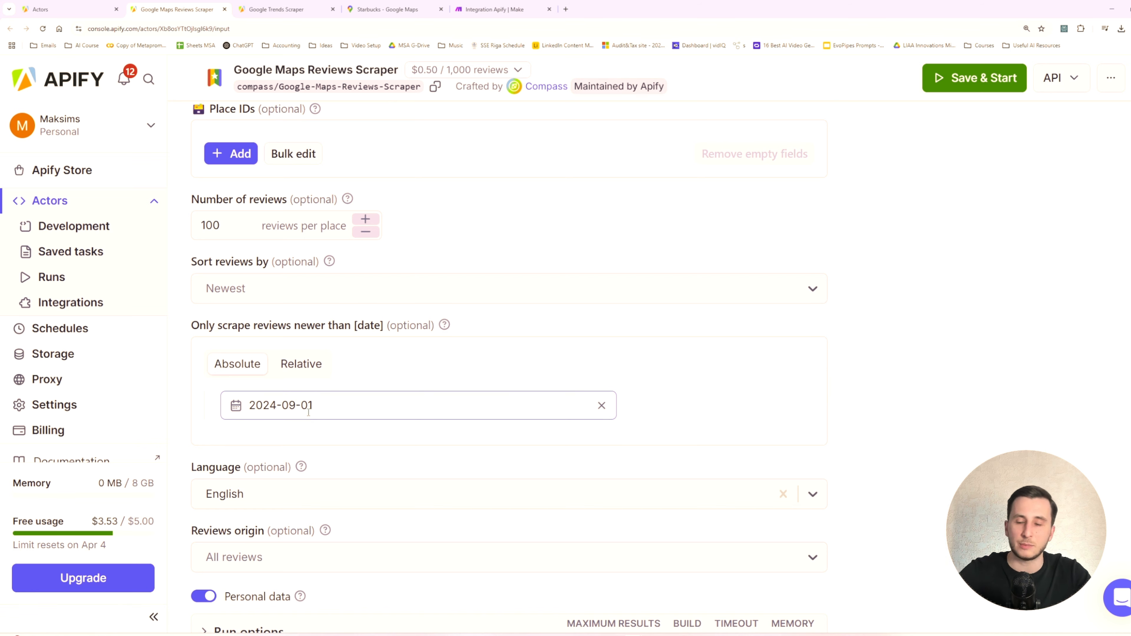
{"action": "scroll", "coordinate": [317, 405], "scroll_direction": "up", "scroll_amount": 5}
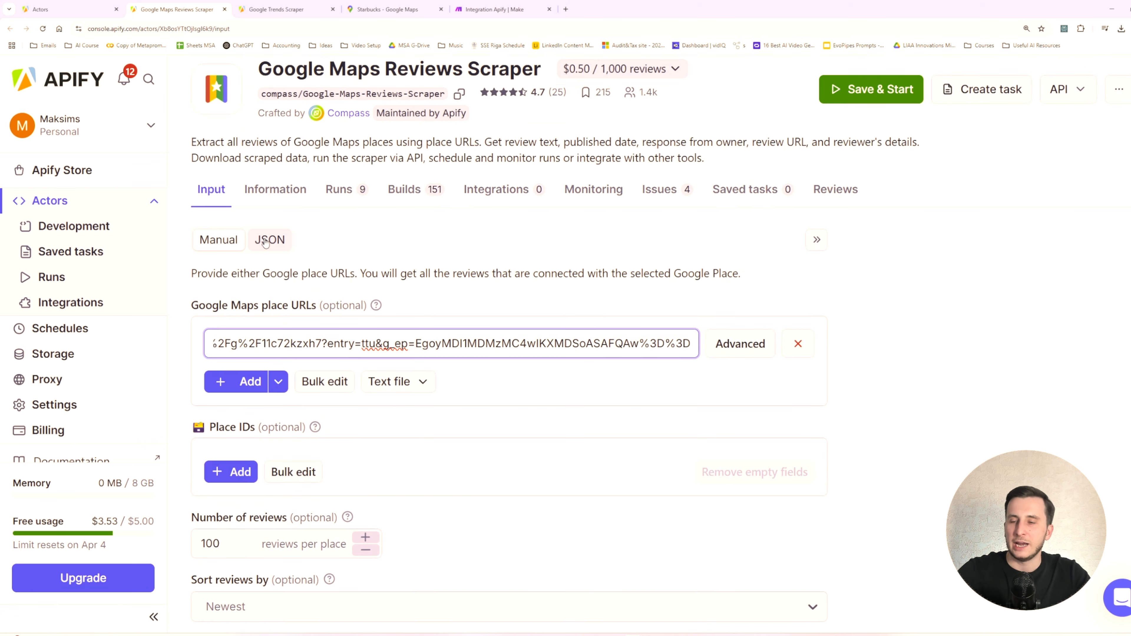
{"action": "left_click", "coordinate": [268, 240]}
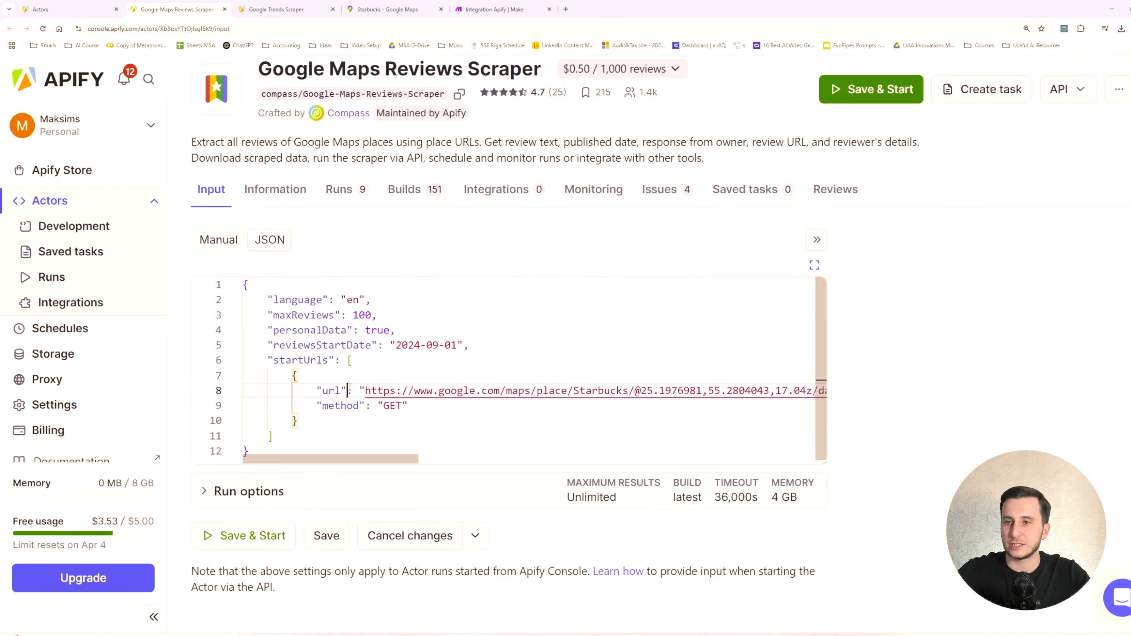
{"action": "mouse_move", "coordinate": [306, 314]}
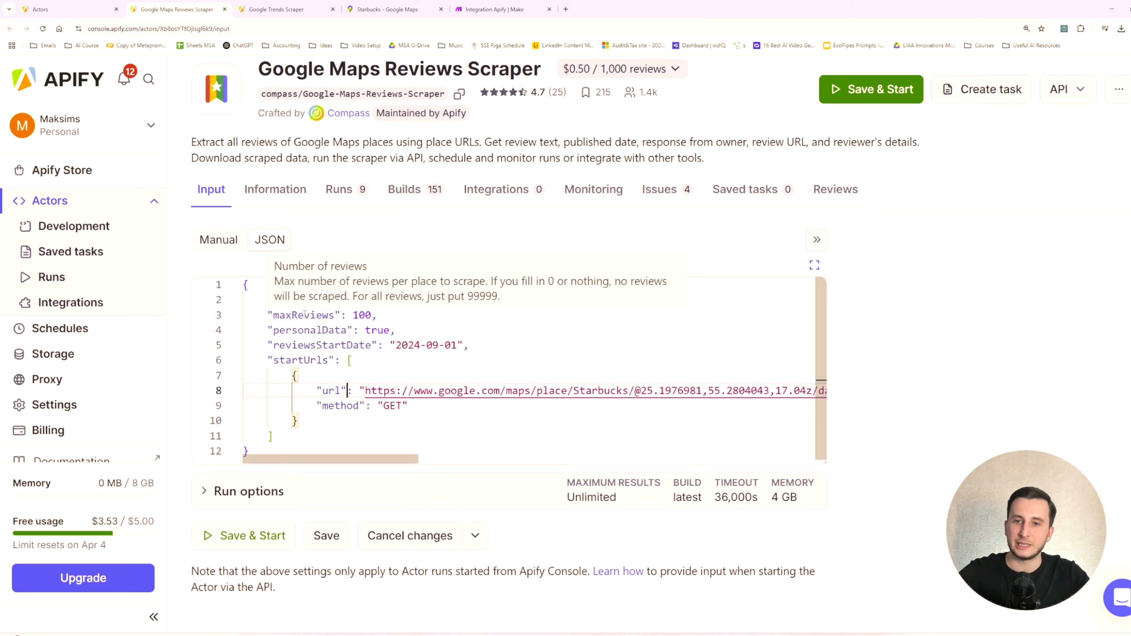
{"action": "double_click", "coordinate": [295, 346]}
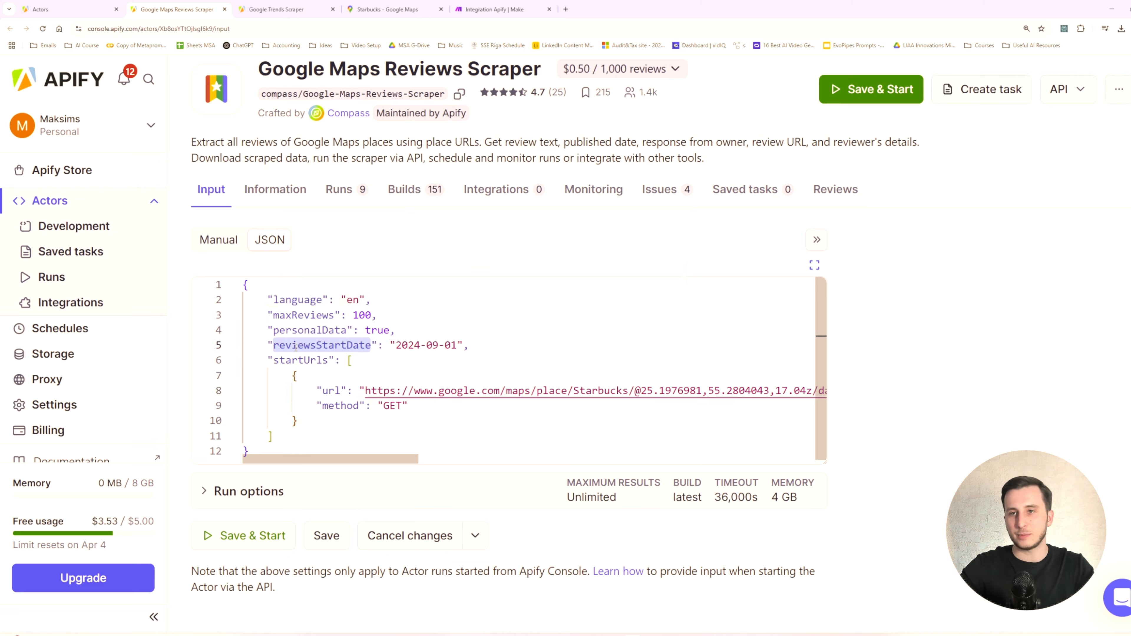
{"action": "key", "text": "ctrl+a"}
{"action": "key", "text": "ctrl+c"}
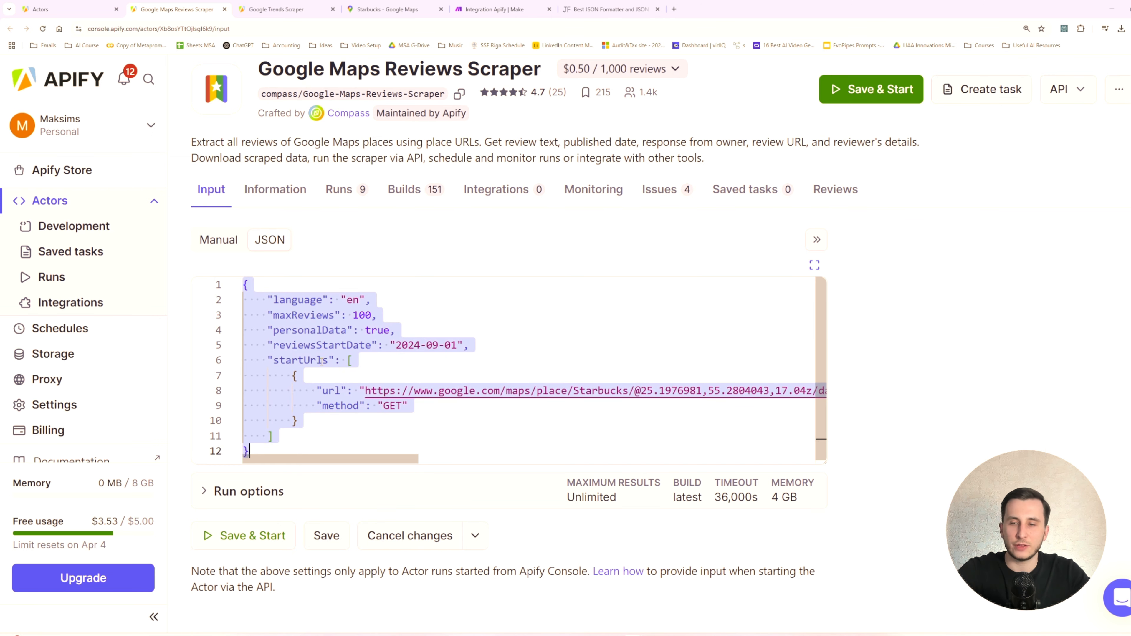
- In Make, try the copied JSON directly in the Apify module's Input JSON field and clear the field
{"action": "left_click", "coordinate": [475, 8]}
{"action": "left_click", "coordinate": [730, 287]}
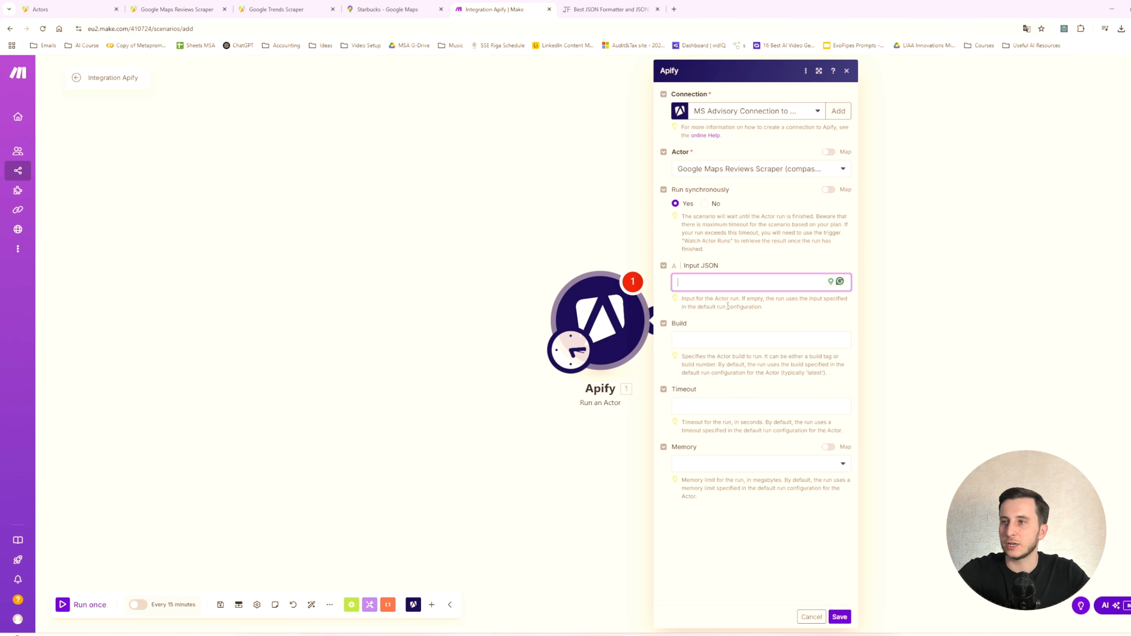
{"action": "key", "text": "ctrl+v"}
{"action": "key", "text": "ctrl+a"}
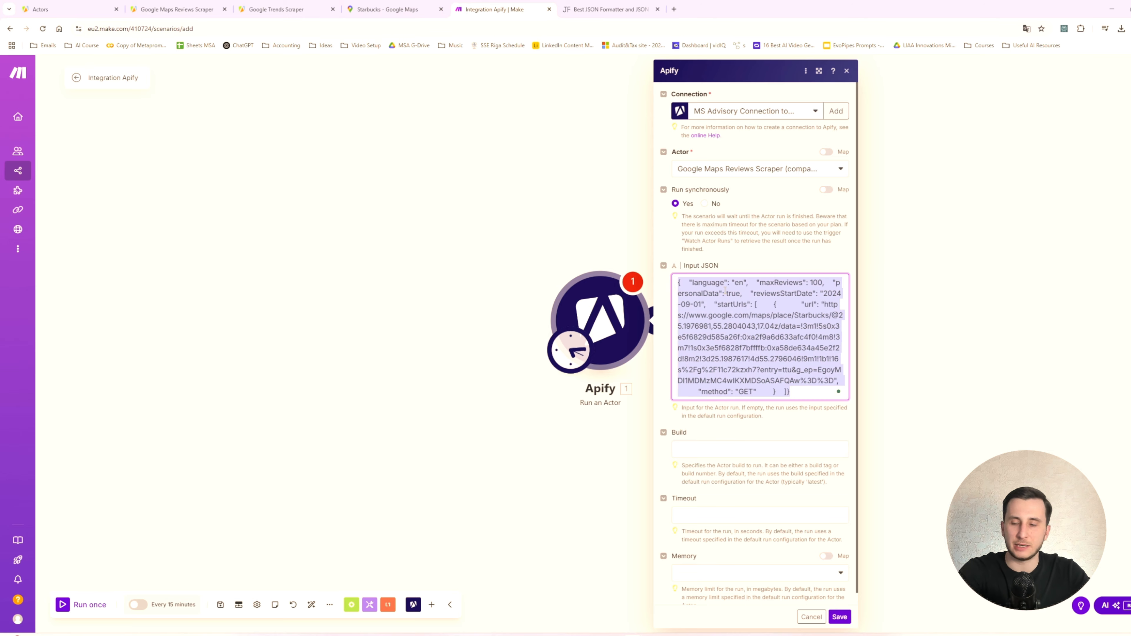
{"action": "key", "text": "BackSpace"}
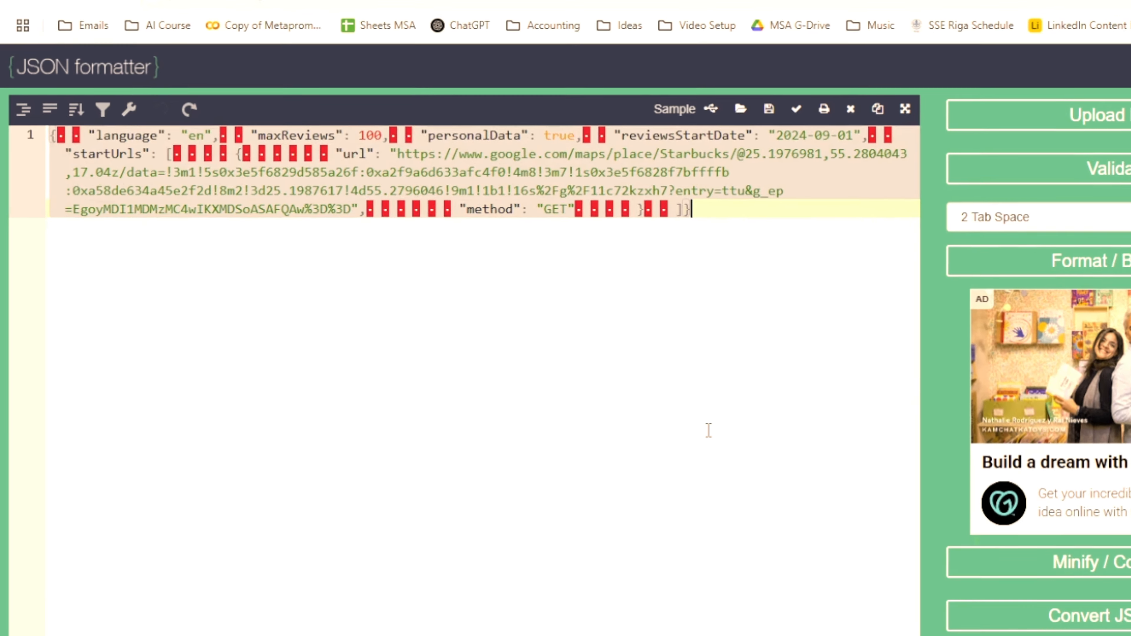
- In JSON Formatter, replace the source text with the copied scraper JSON, beautify it and copy the formatted result
{"action": "type", "text": "{     \"language\": \"en\",     \"maxReviews\": 100,     \"personalData\": true,     \"reviewsStartDate\": \"2024-09-01\",     \"startUrls\": [         {             \"url\": \"https://www.google.com/maps/place/Starbucks/@25.1976981,55.2804043,17.04z/data=!3m1!5s0x3e5f6829d585a26f:0xa2f9a6d633afc4f0!4m8!3m7!1s0x3e5f6828f7bffffb:0xa58de634a45e2f2d!8m2!3d25.1987617!4d55.2796046!9m1!1b1!16s%2Fg%2F11c72kzxh7?entry=ttu&g_ep=EgoyMDI1MDMzMC4wIKXMDSoASAFQAw%3D%3D\",             \"method\": \"GET\"         }     ] }"}
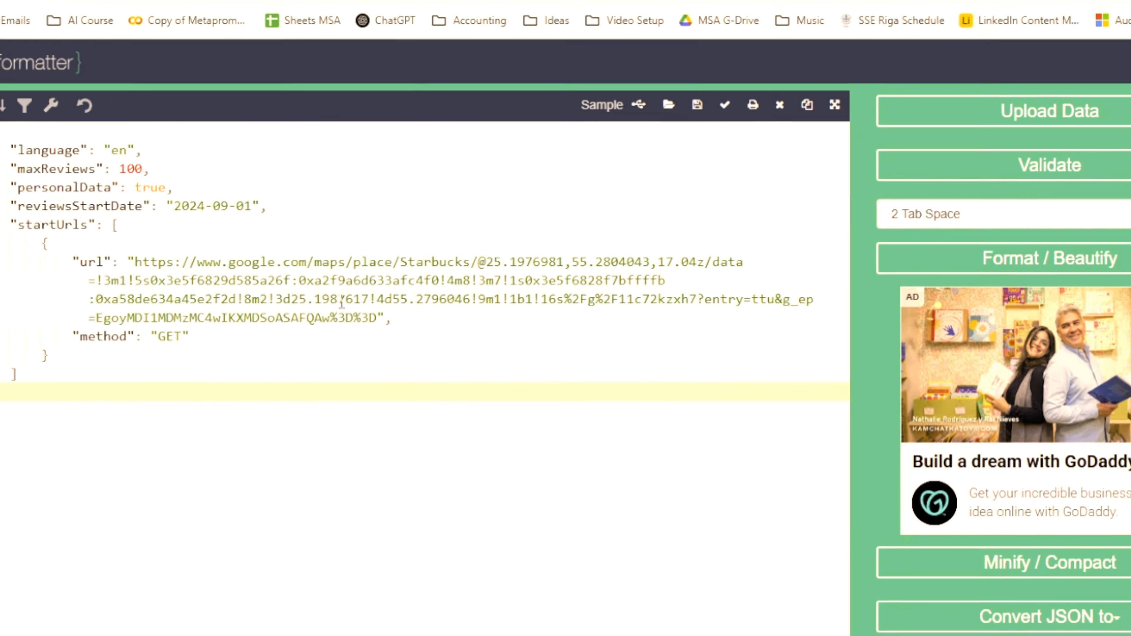
{"action": "left_click", "coordinate": [1096, 263]}
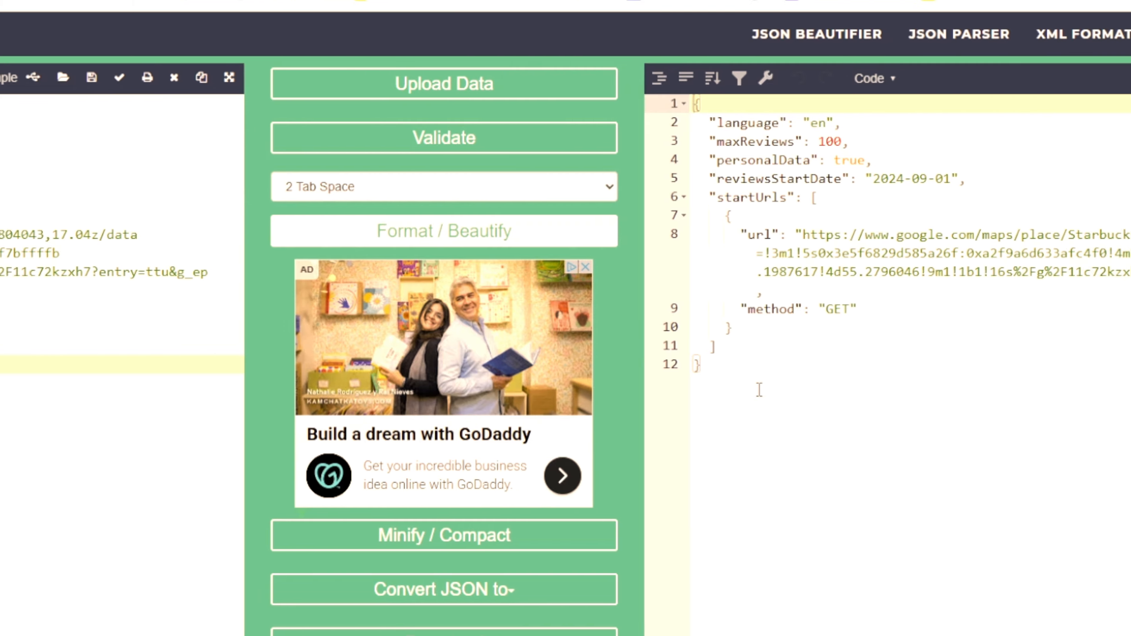
{"action": "left_click_drag", "start_coordinate": [884, 389], "coordinate": [640, 22]}
{"action": "key", "text": "ctrl+c"}
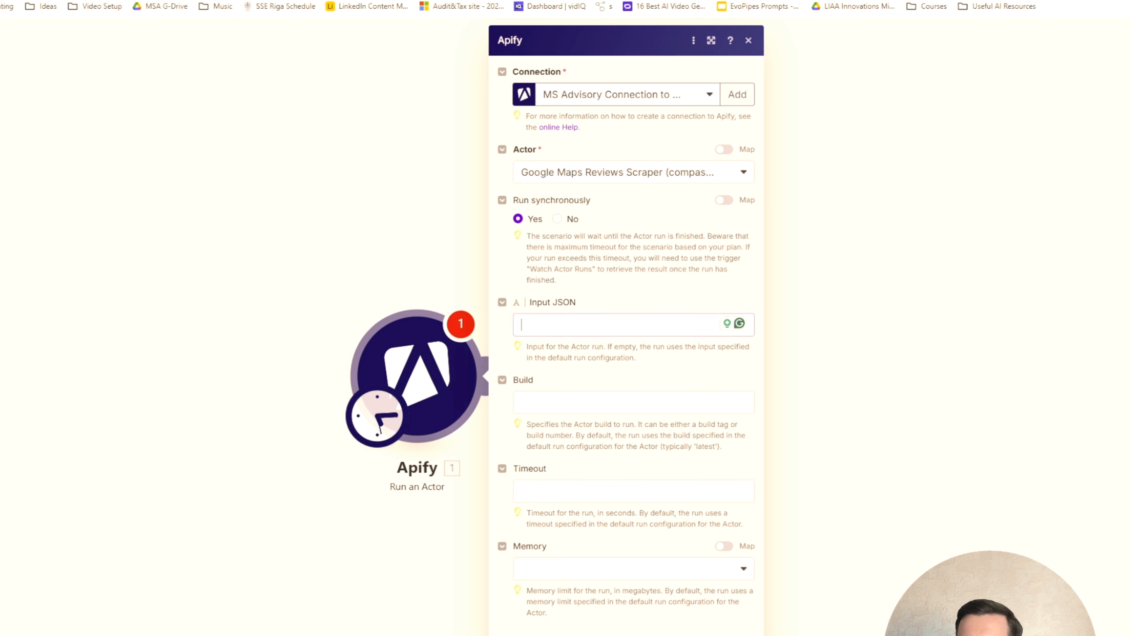
- Back in Make, paste the formatted JSON into the Apify module's Input JSON field, check its URL and maxReviews entries, and save the module
{"action": "left_click", "coordinate": [546, 374]}
{"action": "key", "text": "ctrl+v"}
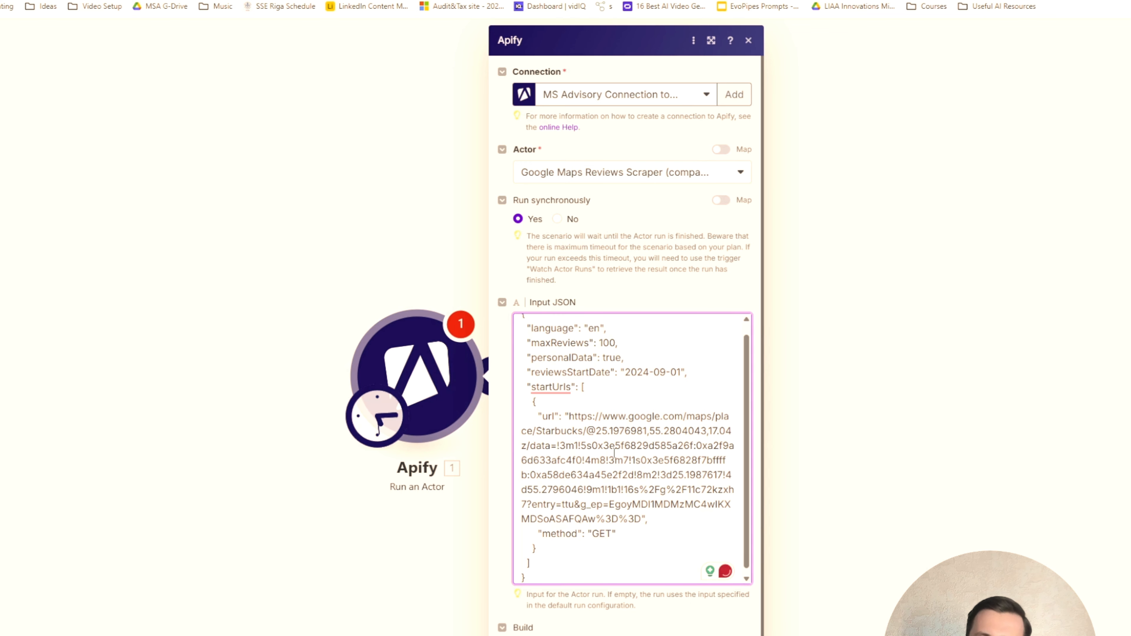
{"action": "scroll", "coordinate": [613, 385], "scroll_direction": "up", "scroll_amount": 1}
{"action": "left_click", "coordinate": [531, 340]}
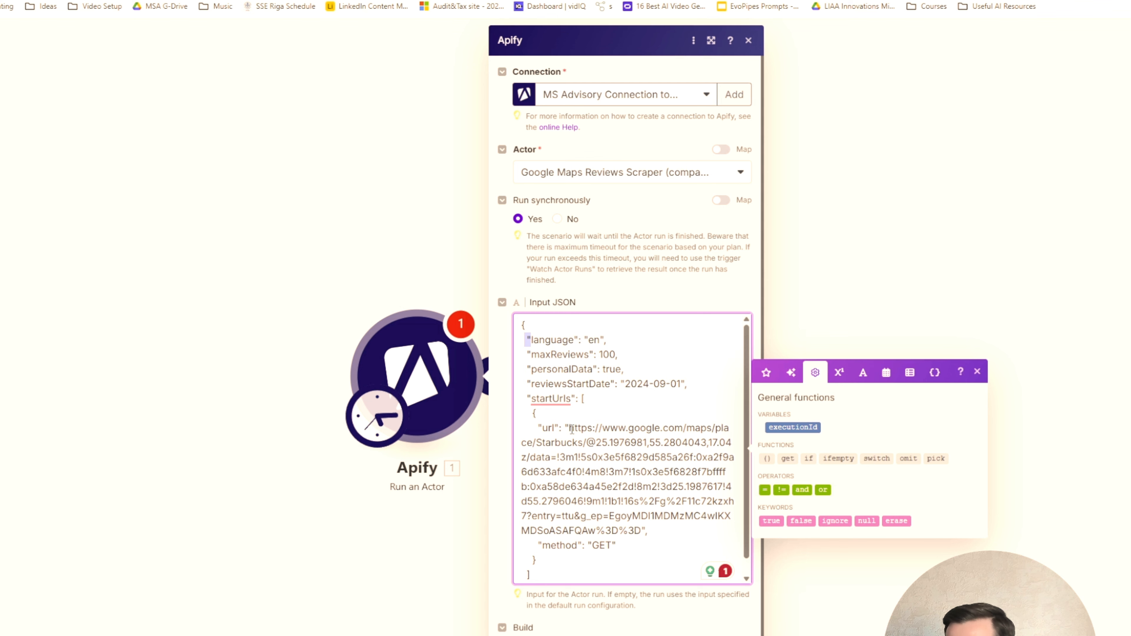
{"action": "left_click_drag", "start_coordinate": [570, 428], "coordinate": [643, 533]}
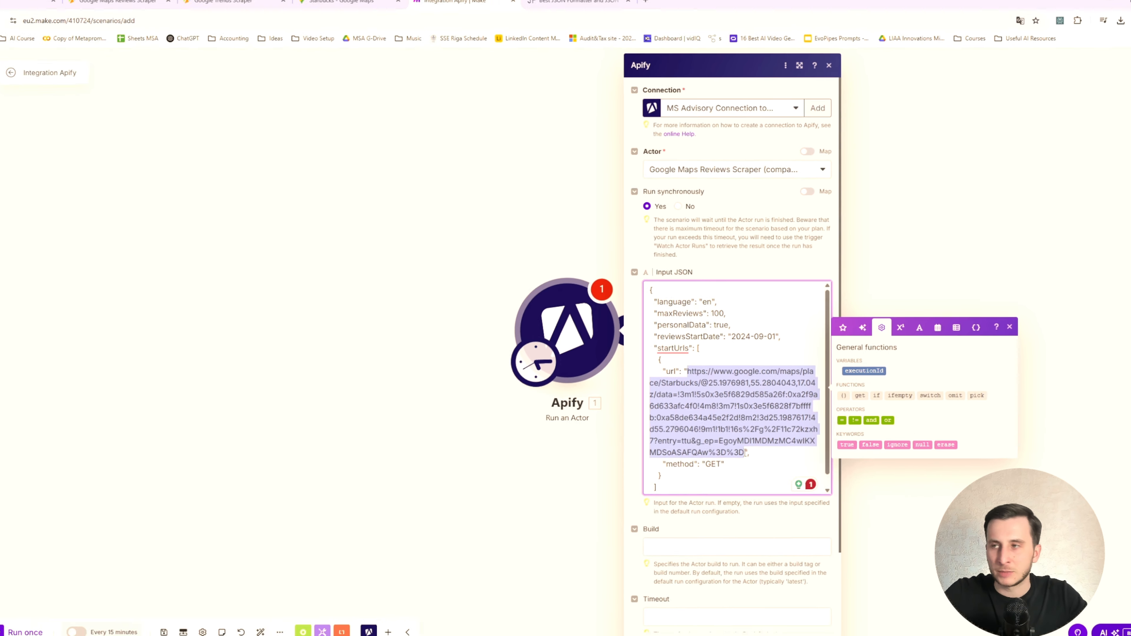
{"action": "double_click", "coordinate": [722, 314]}
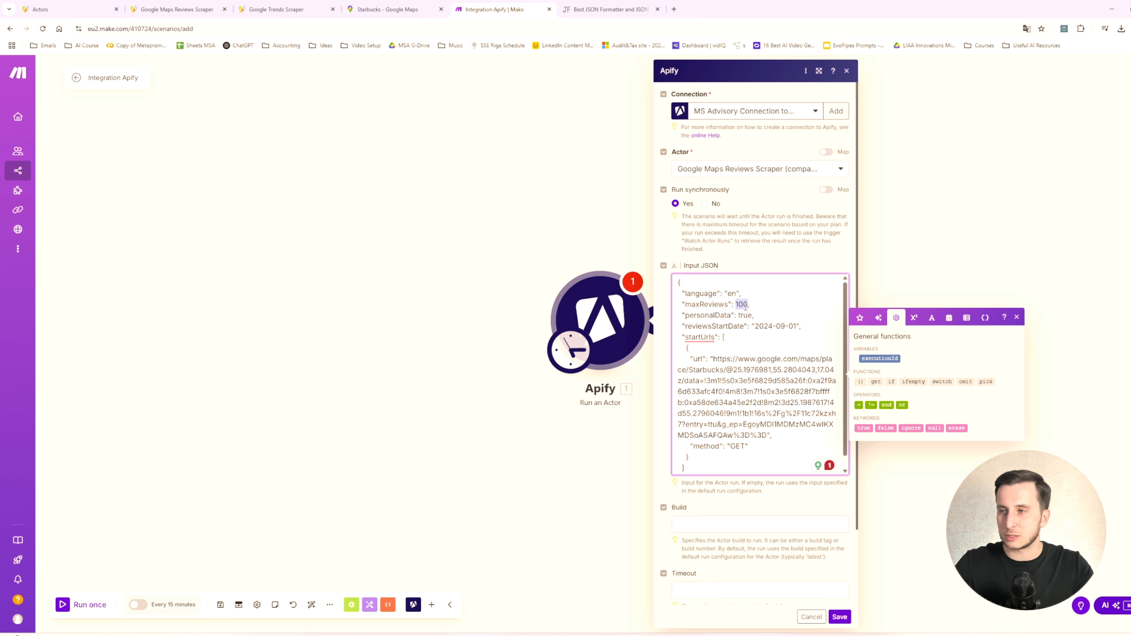
{"action": "left_click", "coordinate": [839, 618]}
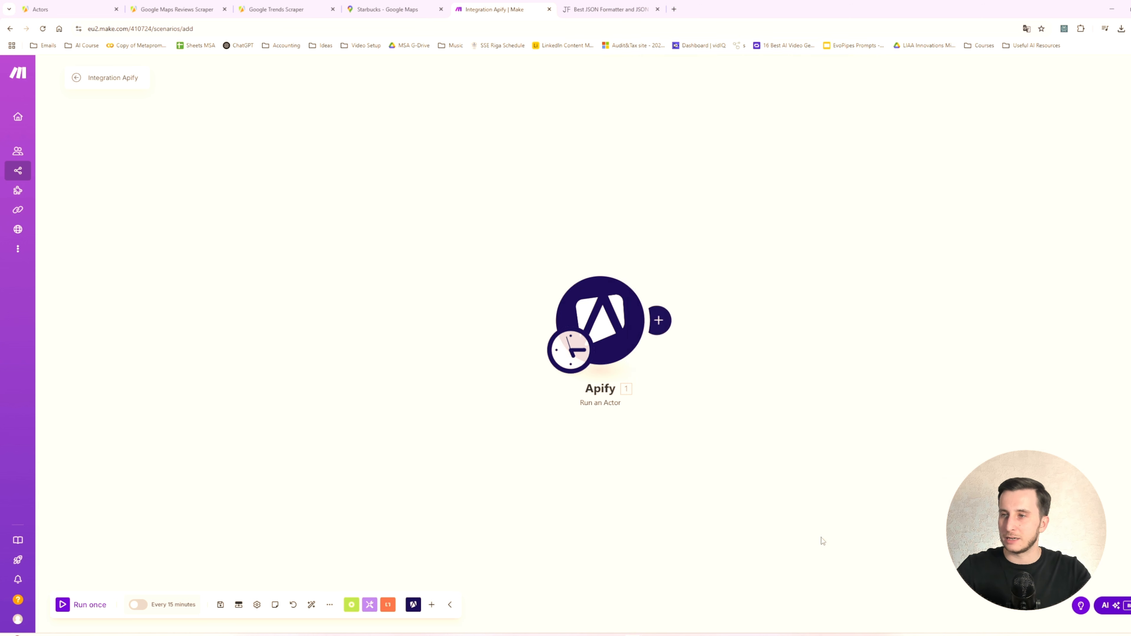
- Add an Apify Get Dataset Items module after the Run an Actor module
{"action": "left_click", "coordinate": [659, 321]}
{"action": "left_click", "coordinate": [695, 222]}
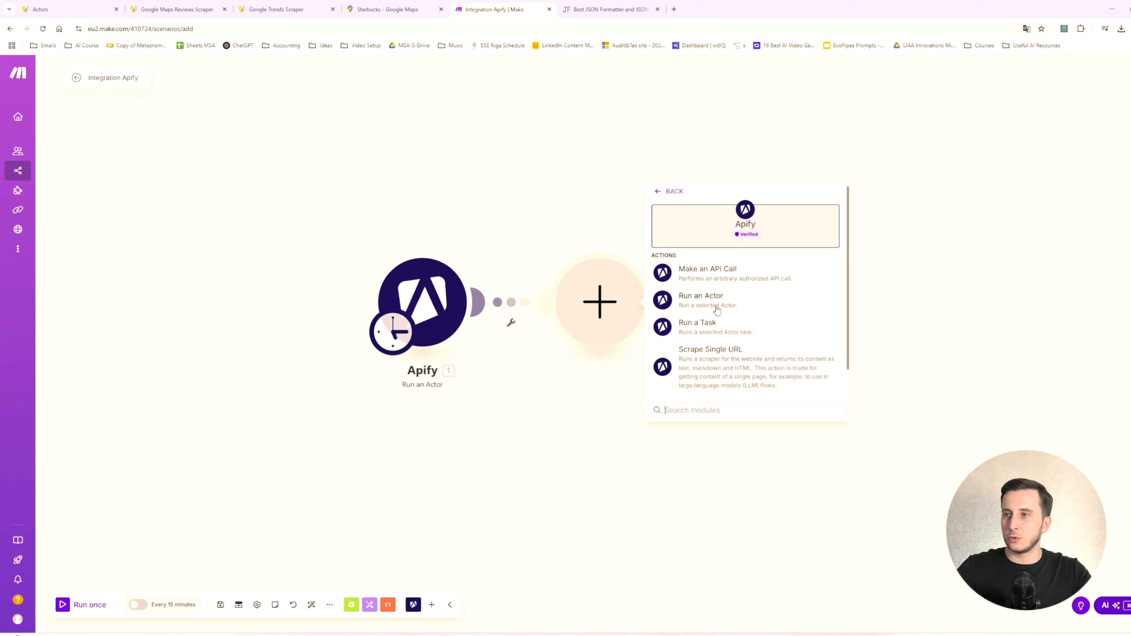
{"action": "scroll", "coordinate": [721, 352], "scroll_direction": "down", "scroll_amount": 1}
{"action": "left_click", "coordinate": [720, 383]}
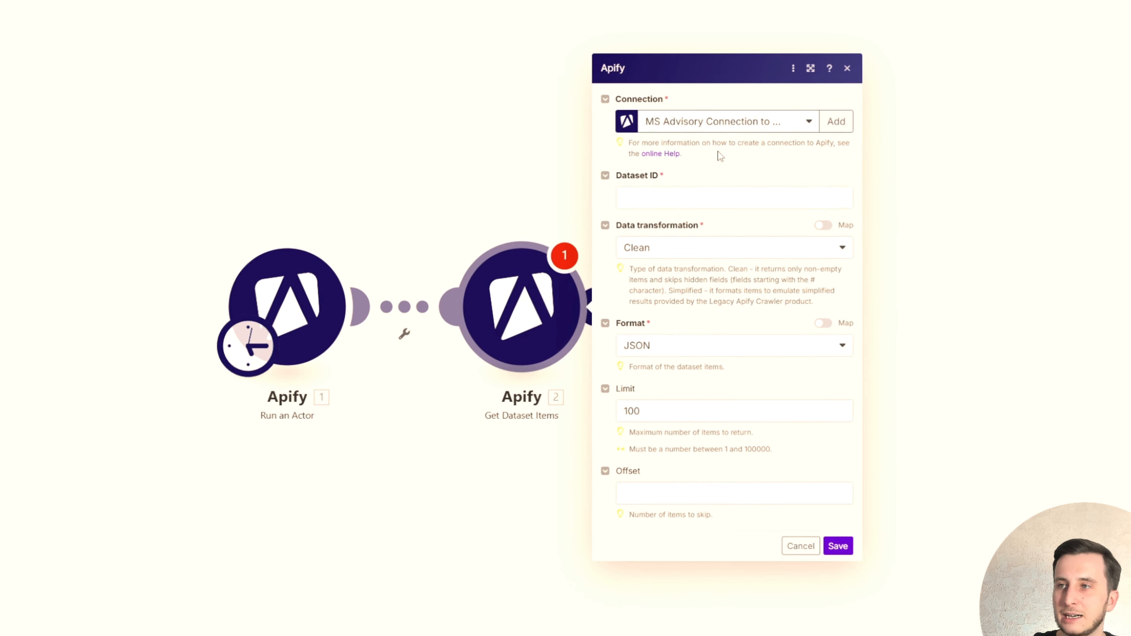
- Set the Get Dataset Items connection to MS Advisory Connection to Apify, map Dataset ID to defaultDatasetId from Run an Actor, and save the module
{"action": "left_click", "coordinate": [753, 162]}
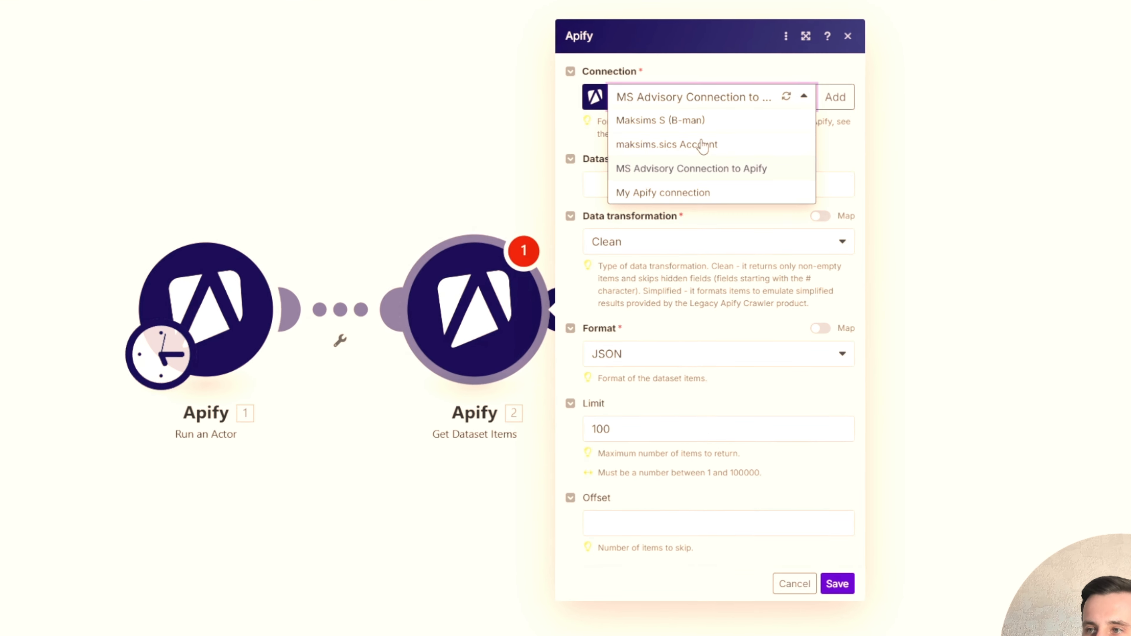
{"action": "left_click", "coordinate": [696, 171]}
{"action": "left_click", "coordinate": [698, 180]}
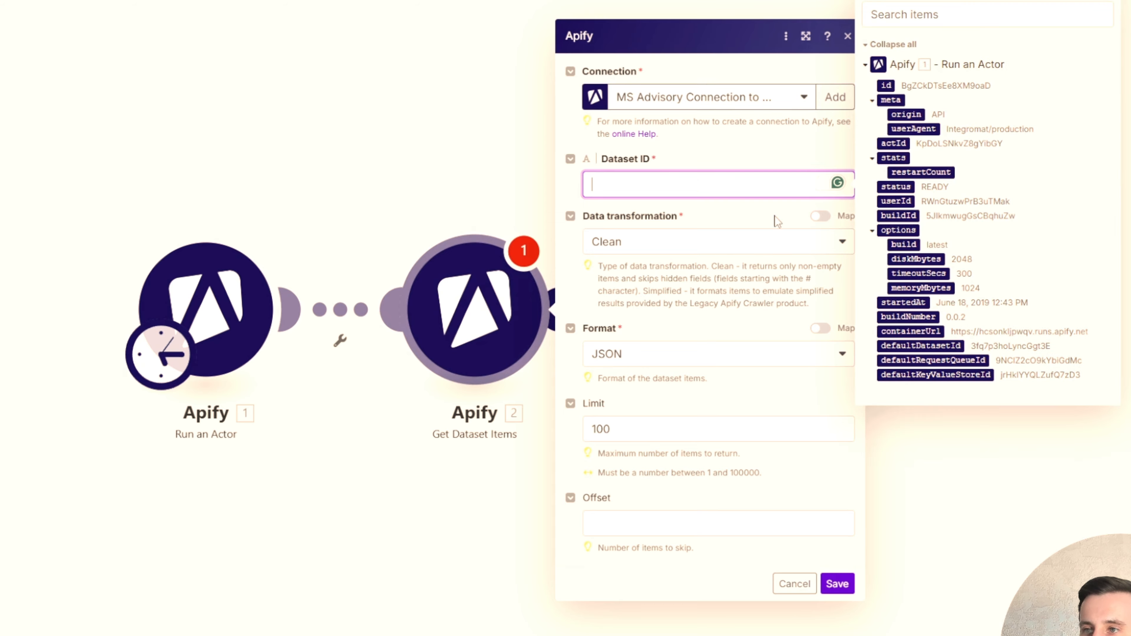
{"action": "left_click", "coordinate": [922, 346]}
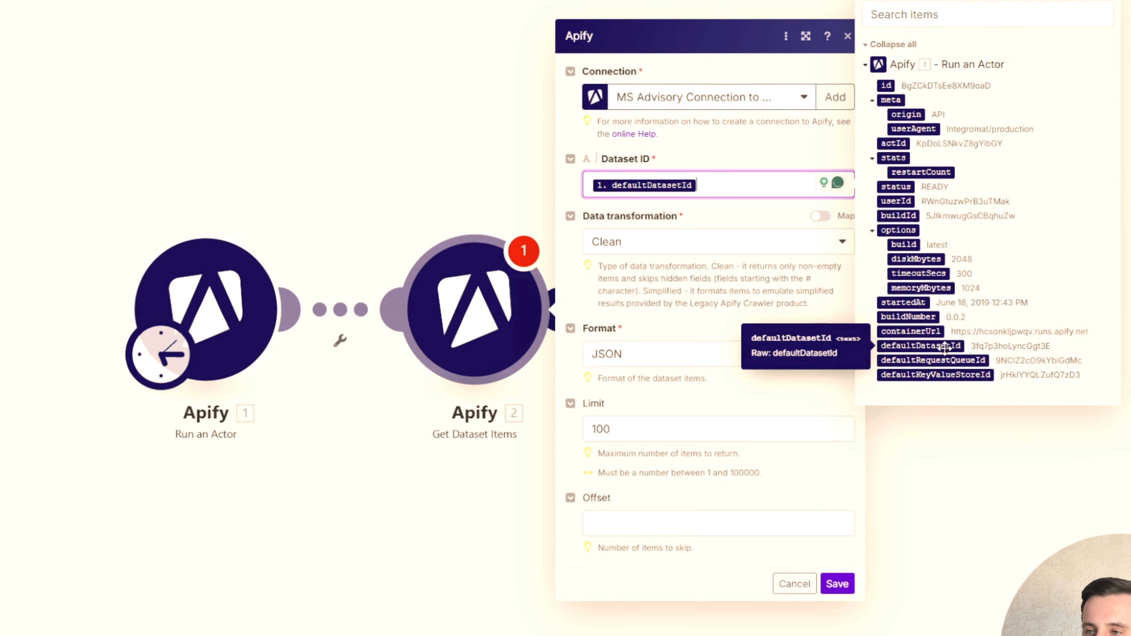
{"action": "left_click", "coordinate": [837, 584]}
- Save the Integration Apify scenario and run it once
{"action": "left_click_drag", "start_coordinate": [556, 408], "coordinate": [610, 429]}
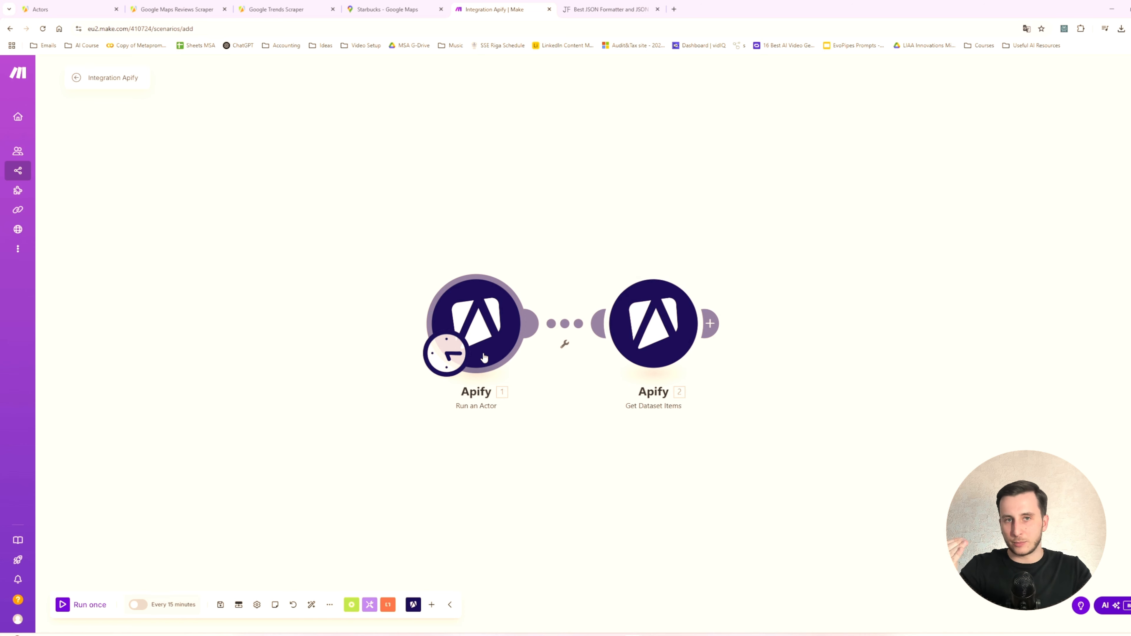
{"action": "left_click_drag", "start_coordinate": [732, 333], "coordinate": [589, 305]}
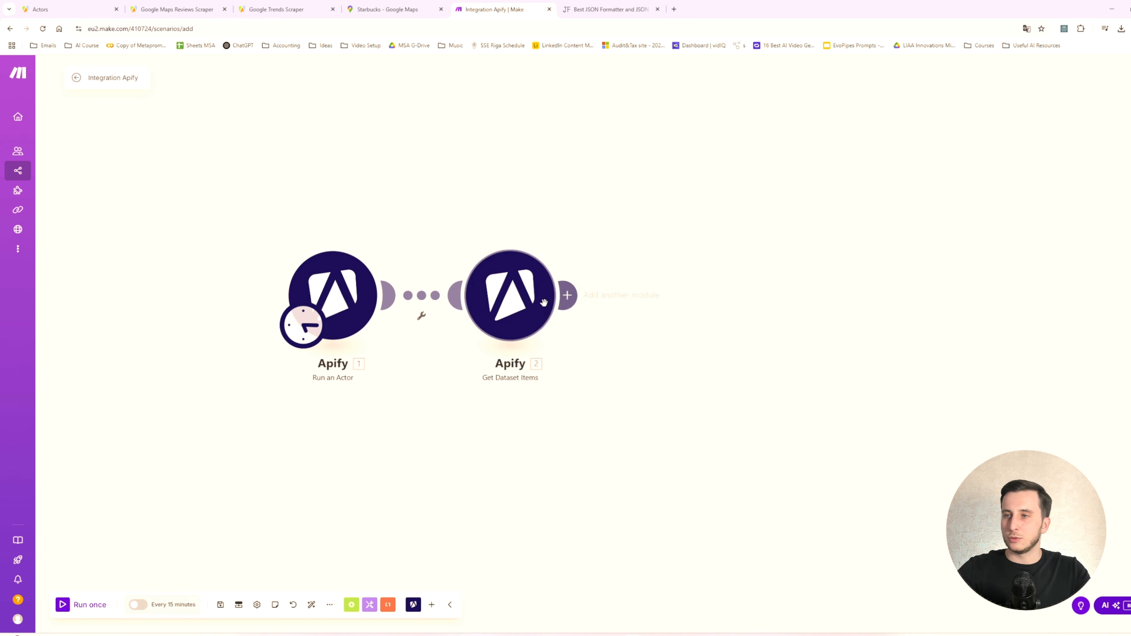
{"action": "left_click", "coordinate": [220, 605]}
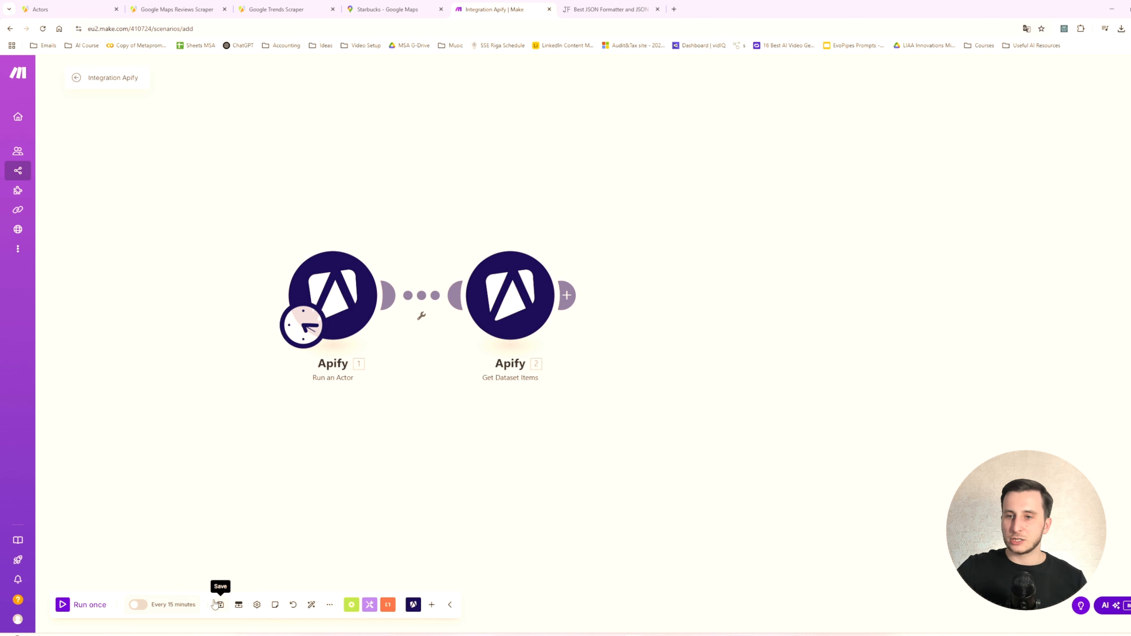
{"action": "left_click", "coordinate": [87, 607]}
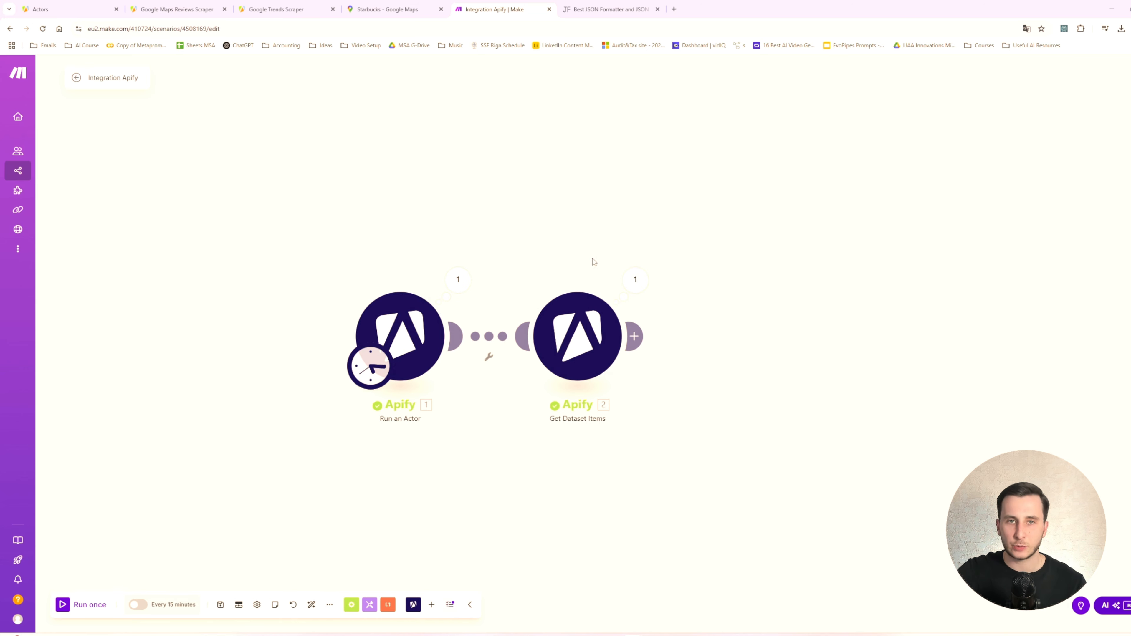
- Set maxReviews to 5 in the Input JSON of the Run an Actor module
{"action": "left_click", "coordinate": [399, 328]}
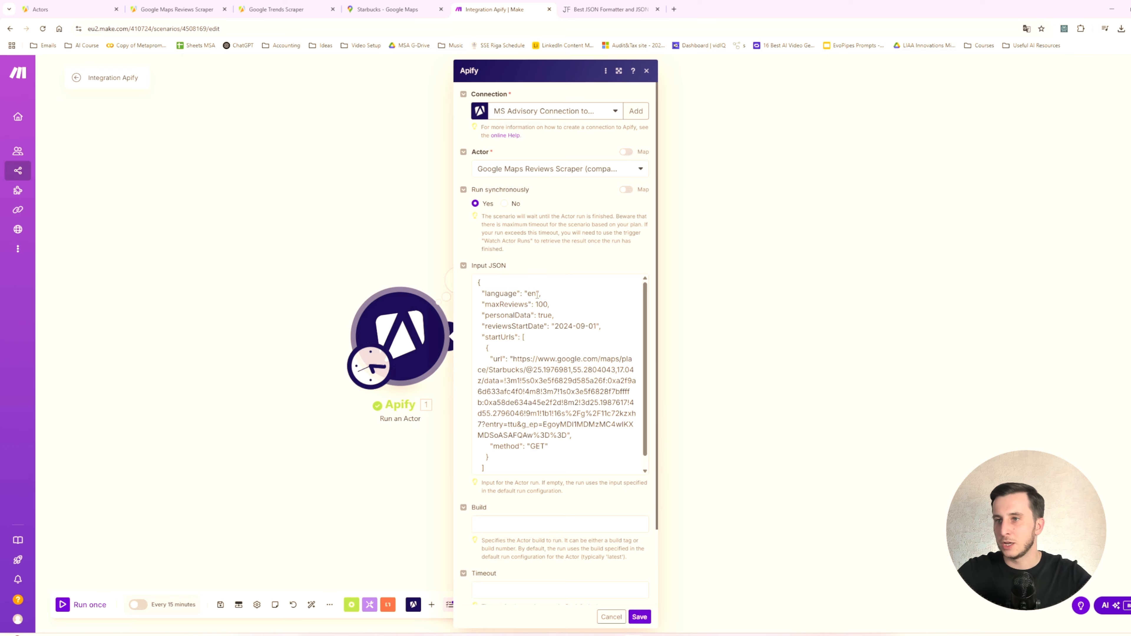
{"action": "double_click", "coordinate": [543, 304]}
{"action": "type", "text": "5"}
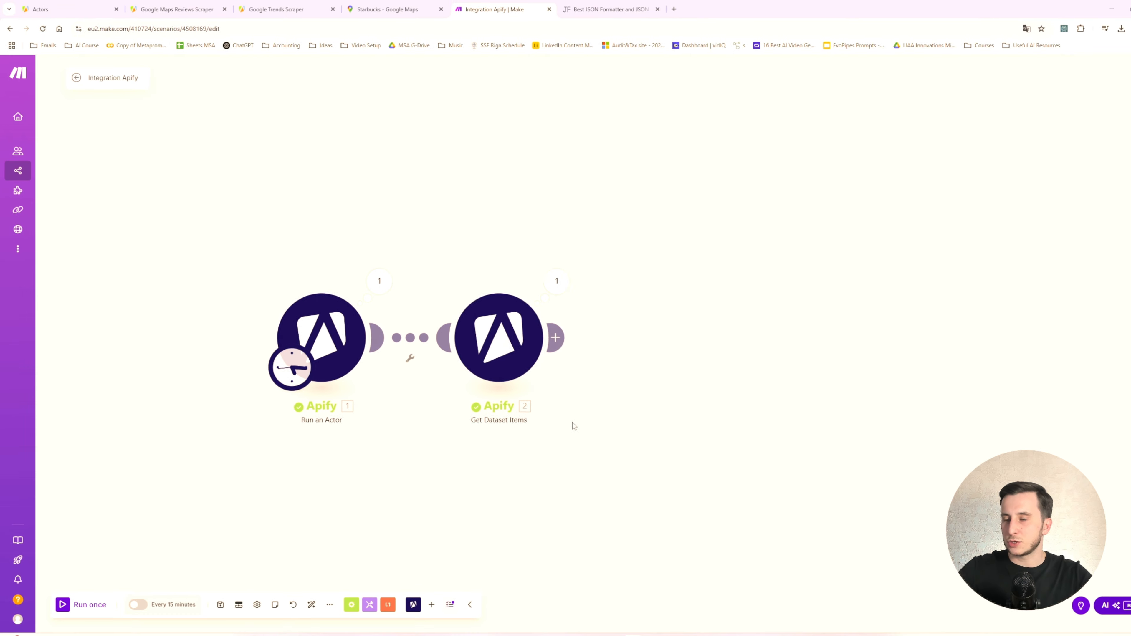
- Examine the first review bundle in the Get Dataset Items output, including the search URL, reviewer name and review text
{"action": "left_click", "coordinate": [551, 334]}
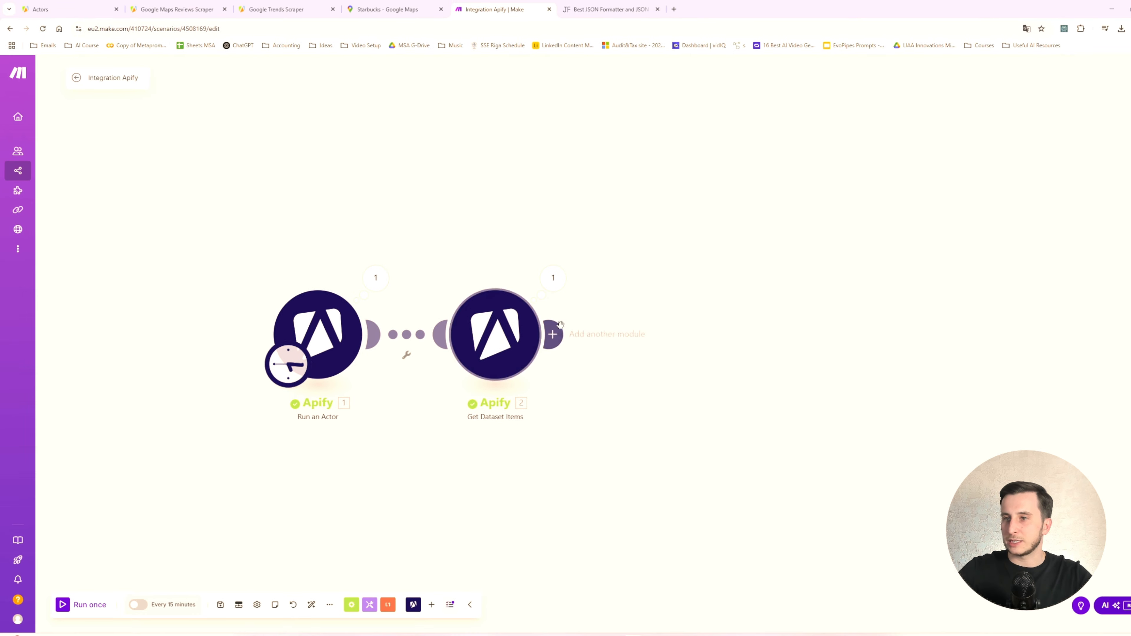
{"action": "left_click", "coordinate": [553, 278]}
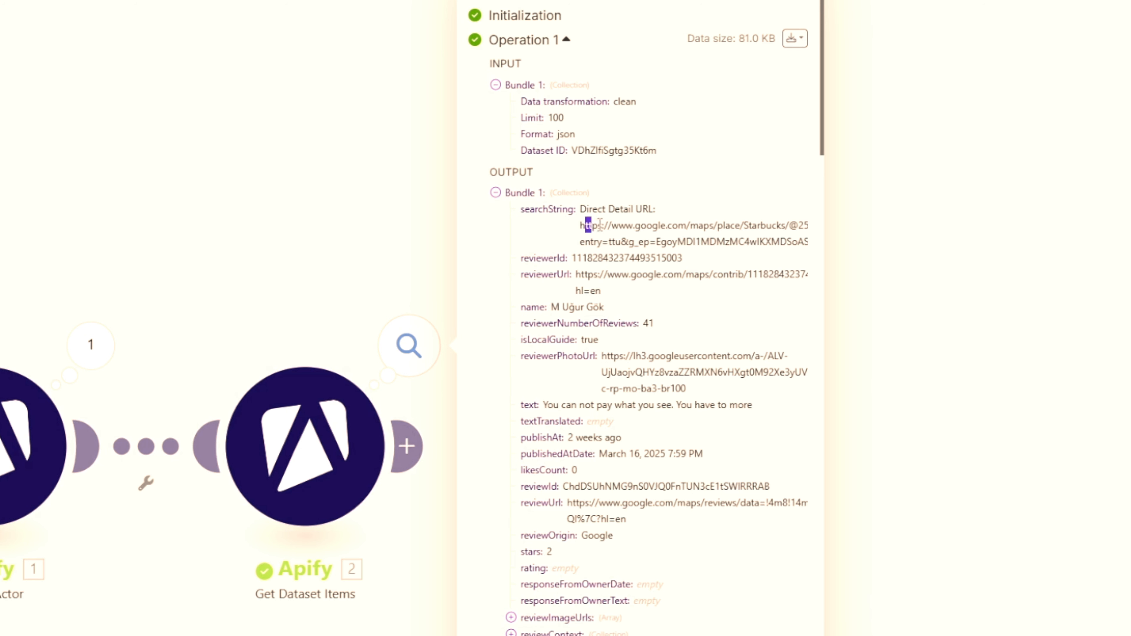
{"action": "left_click", "coordinate": [660, 248]}
{"action": "left_click_drag", "start_coordinate": [560, 308], "coordinate": [604, 307]}
{"action": "left_click", "coordinate": [637, 364]}
{"action": "left_click_drag", "start_coordinate": [543, 405], "coordinate": [780, 400]}
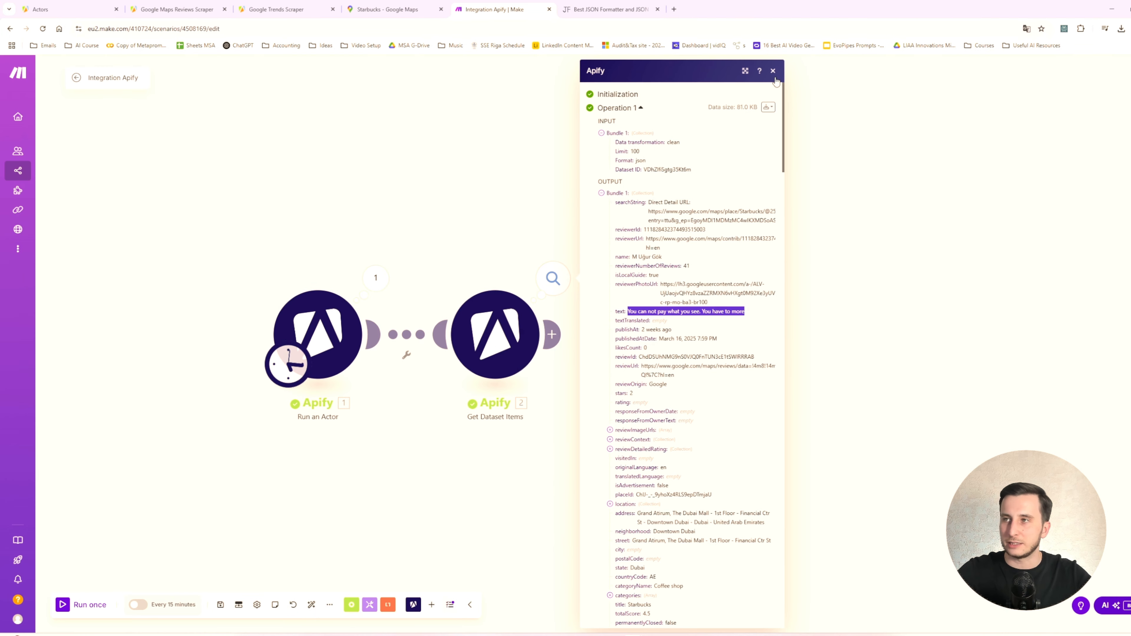
{"action": "left_click", "coordinate": [774, 71]}
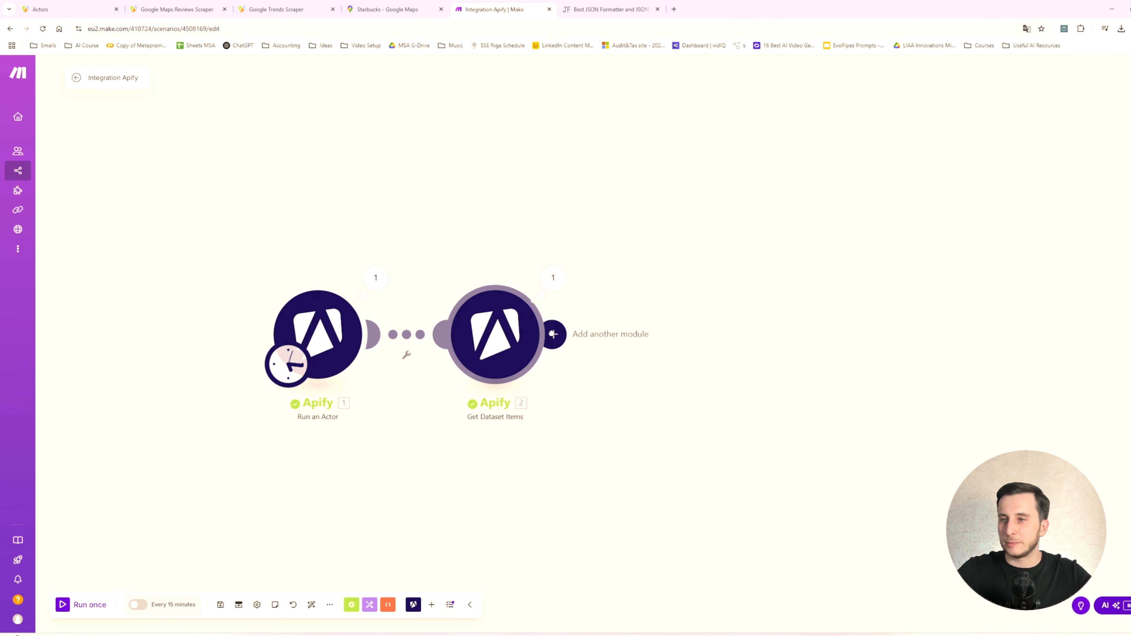
- Reopen the Get Dataset Items output and look through the review bundles following the first one
{"action": "left_click", "coordinate": [552, 334]}
{"action": "left_click", "coordinate": [554, 278]}
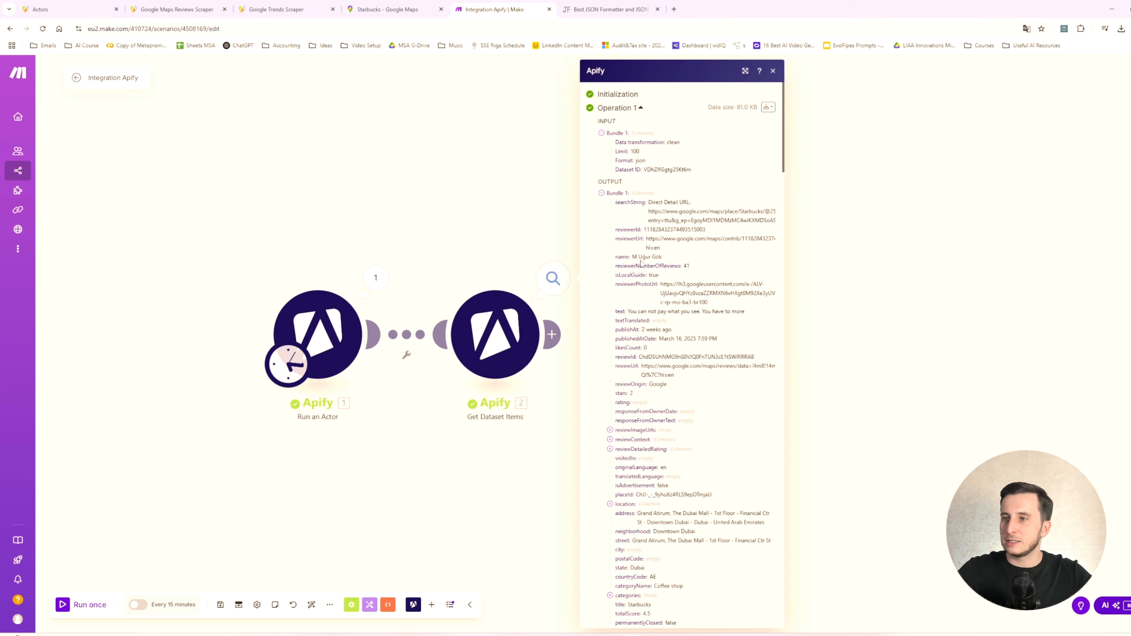
{"action": "left_click", "coordinate": [619, 204]}
{"action": "left_click", "coordinate": [620, 213]}
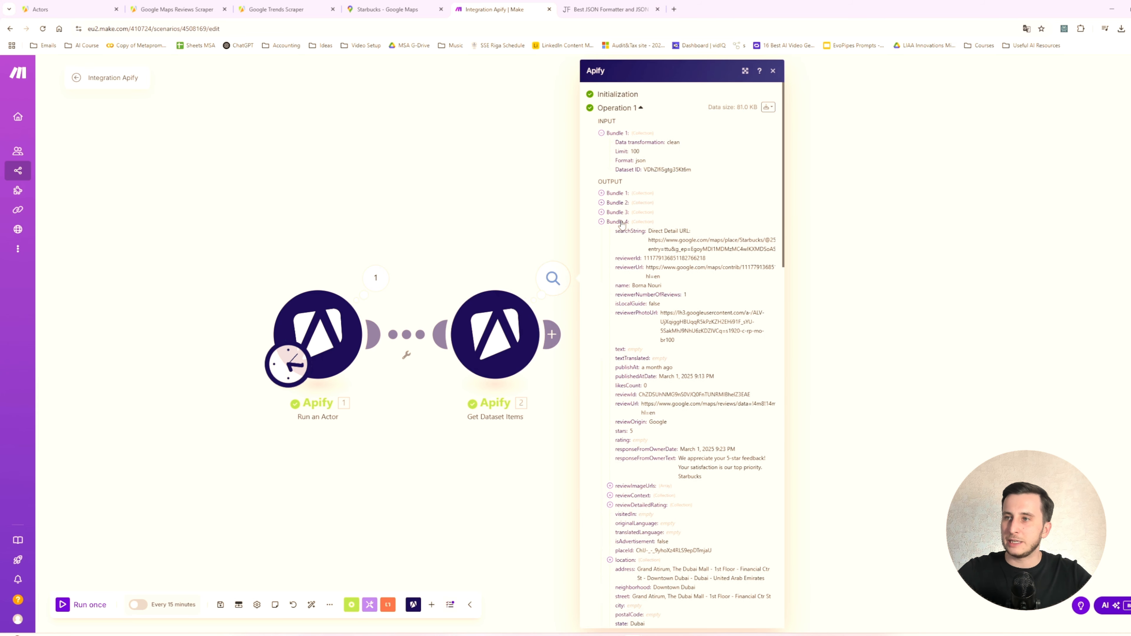
{"action": "left_click", "coordinate": [621, 223]}
{"action": "left_click", "coordinate": [622, 234]}
{"action": "left_click", "coordinate": [772, 71]}
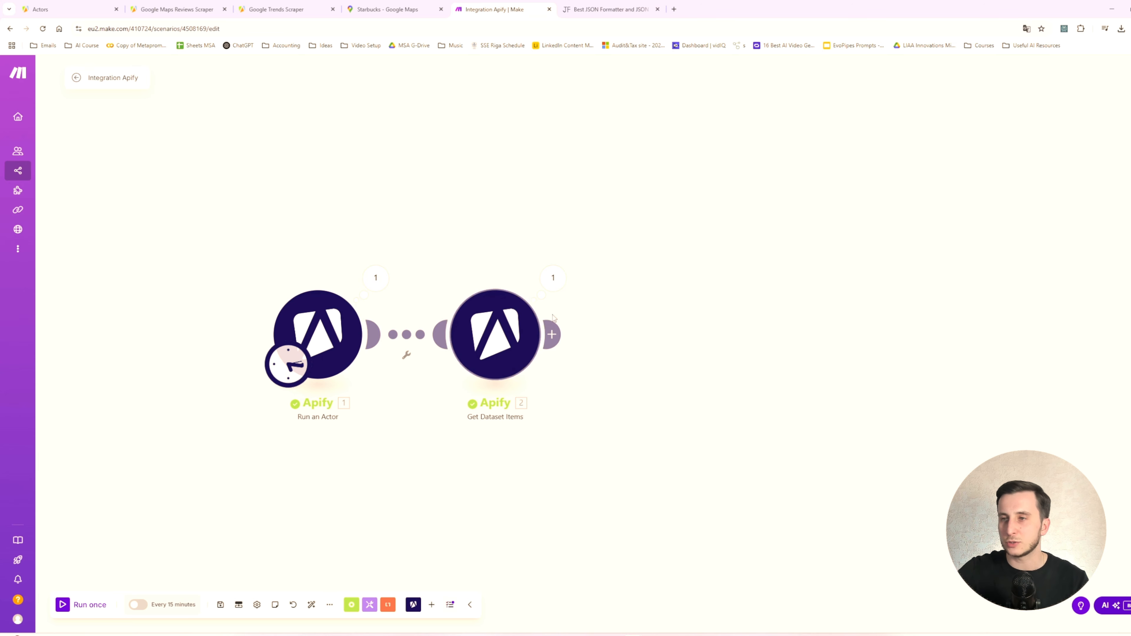
- Add a Tools Text aggregator module after Get Dataset Items, with Apify - Get Dataset Items as its source module
{"action": "left_click", "coordinate": [552, 334]}
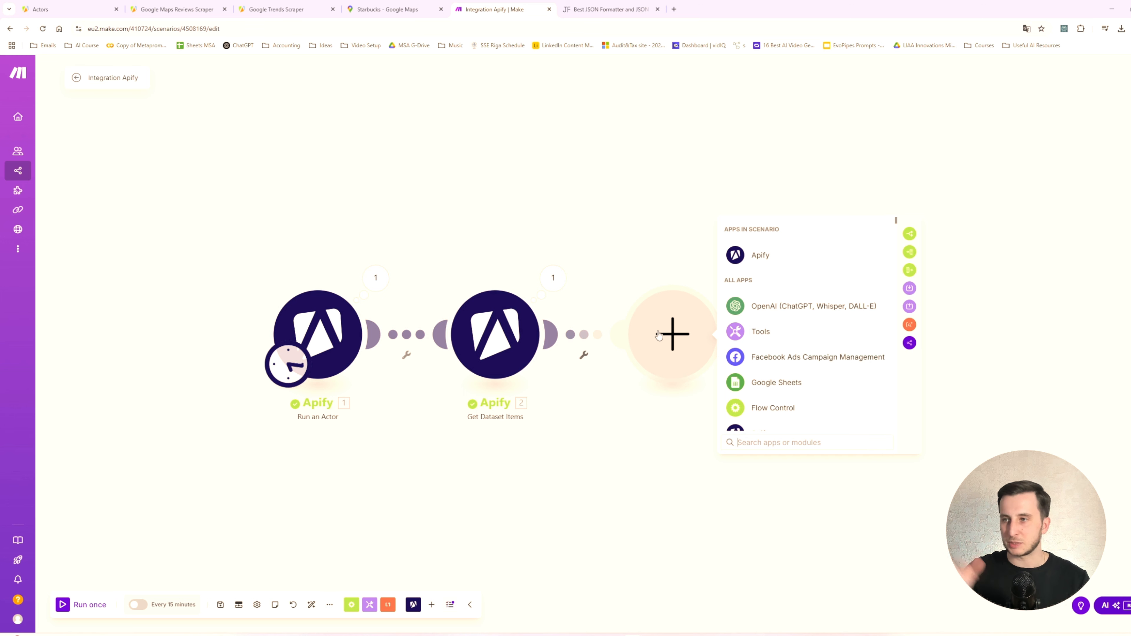
{"action": "left_click", "coordinate": [777, 337]}
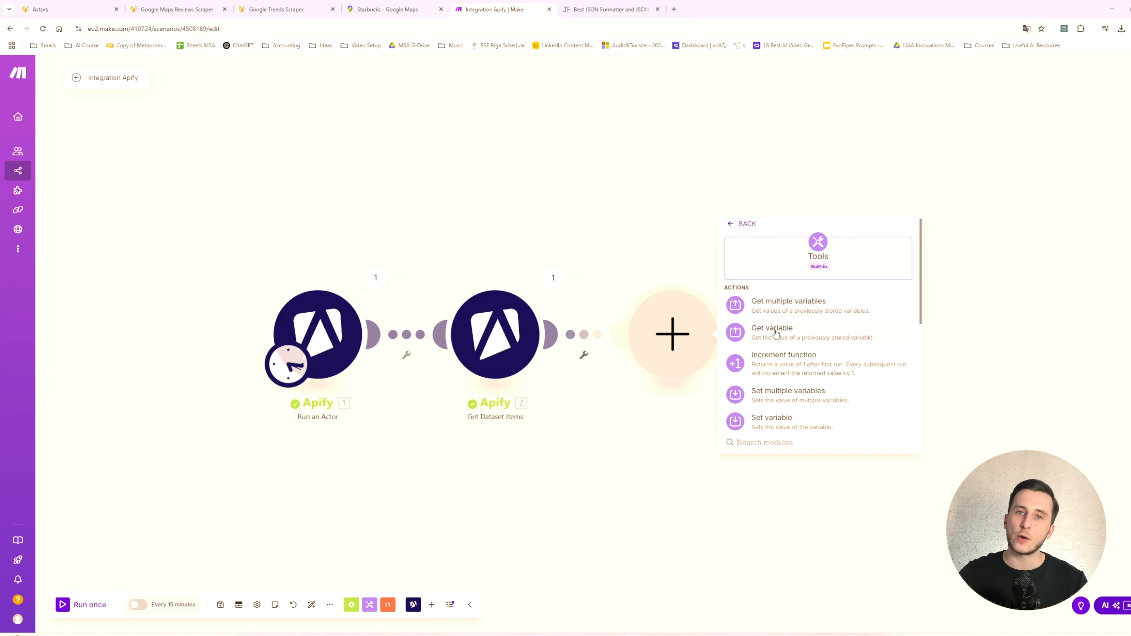
{"action": "scroll", "coordinate": [775, 333], "scroll_direction": "down", "scroll_amount": 5}
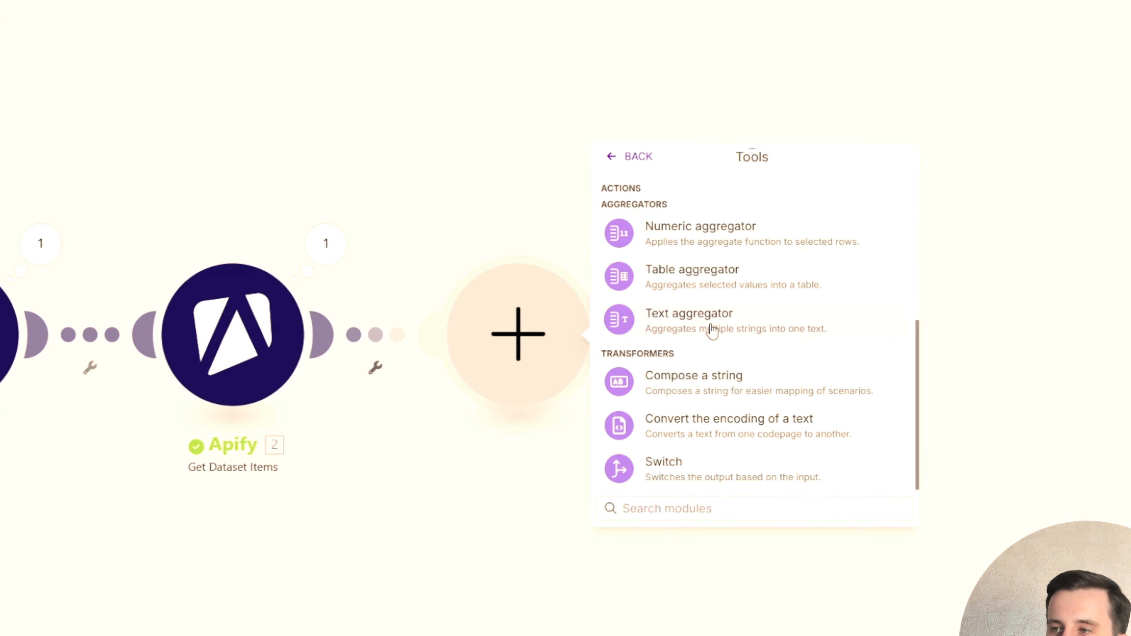
{"action": "left_click", "coordinate": [712, 330]}
{"action": "left_click", "coordinate": [693, 320]}
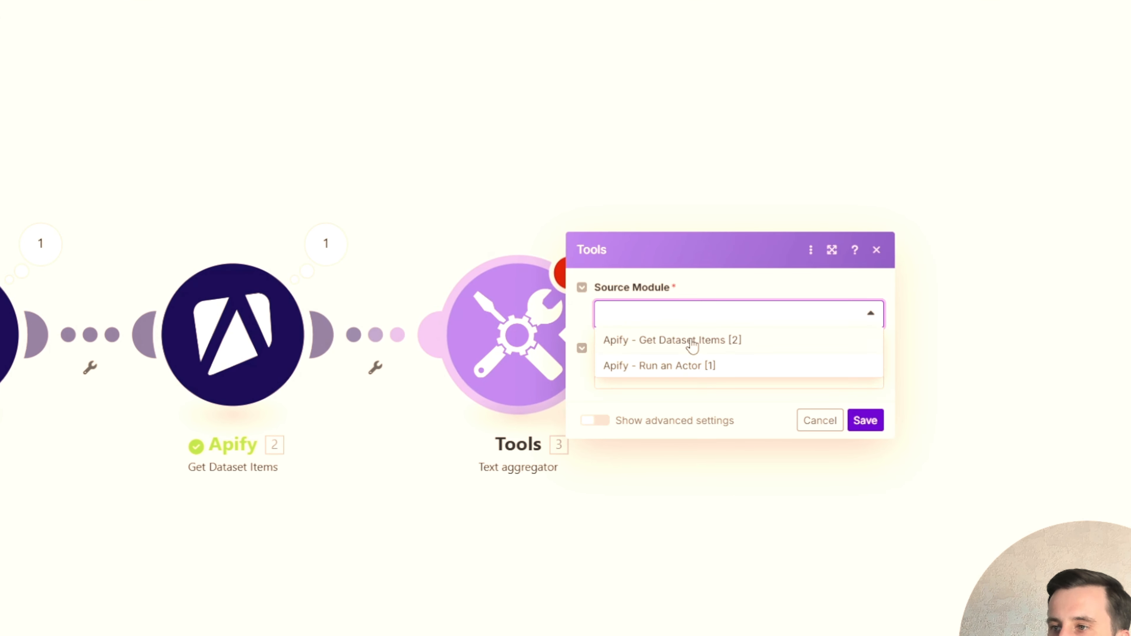
{"action": "left_click", "coordinate": [692, 339]}
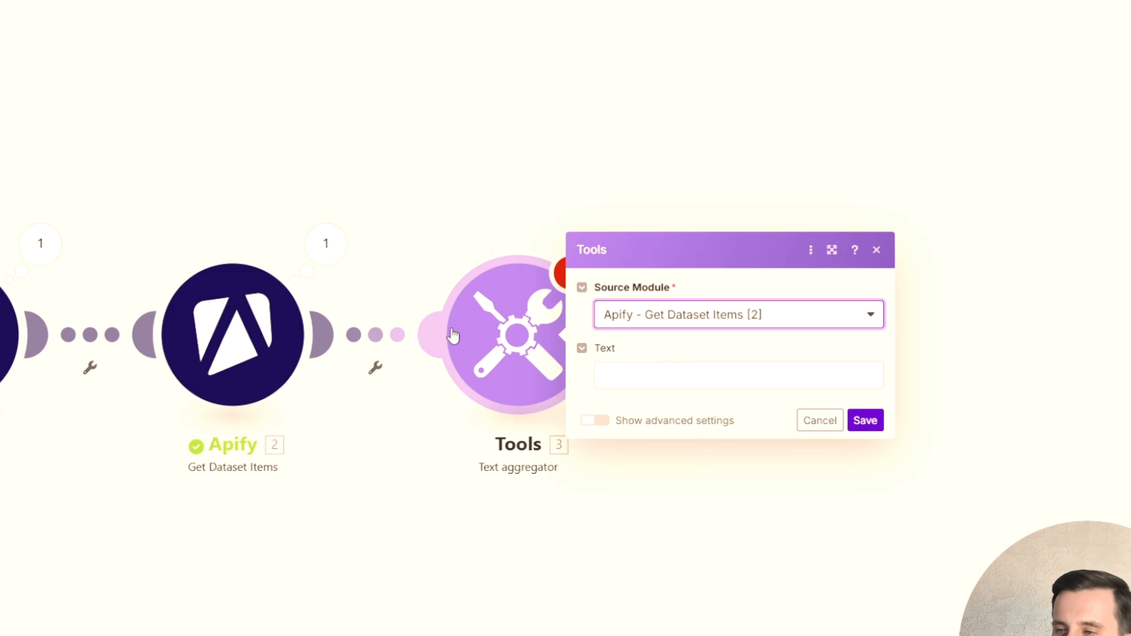
- Compose the aggregator's text as "Review:" with the mapped text field and "Rating:" with the mapped stars field on a second line
{"action": "left_click", "coordinate": [729, 374]}
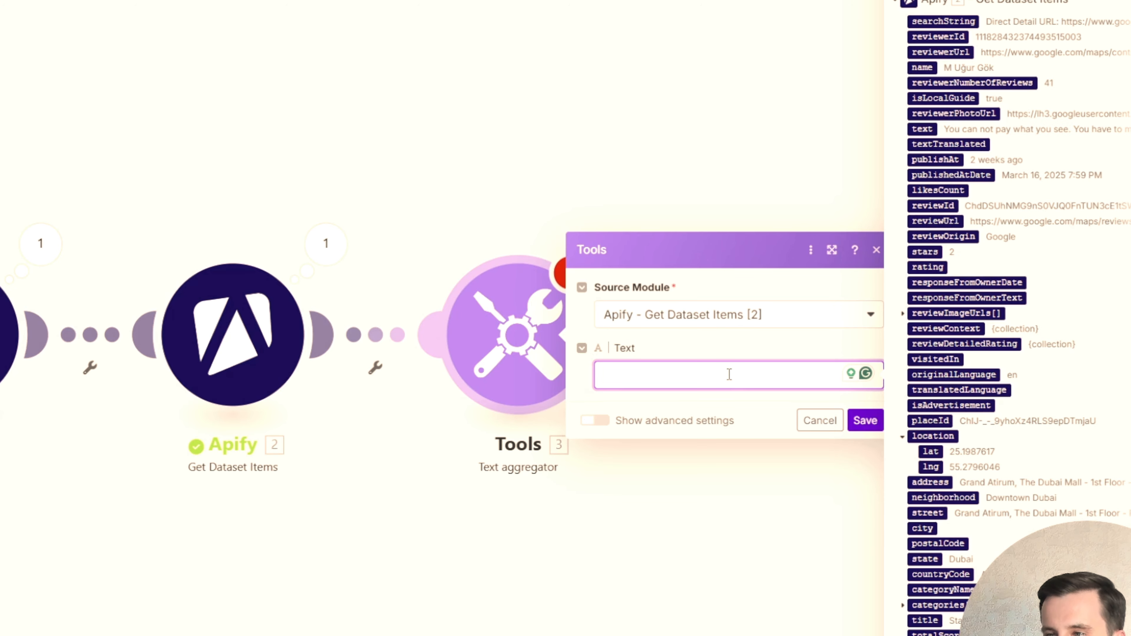
{"action": "type", "text": "Review:"}
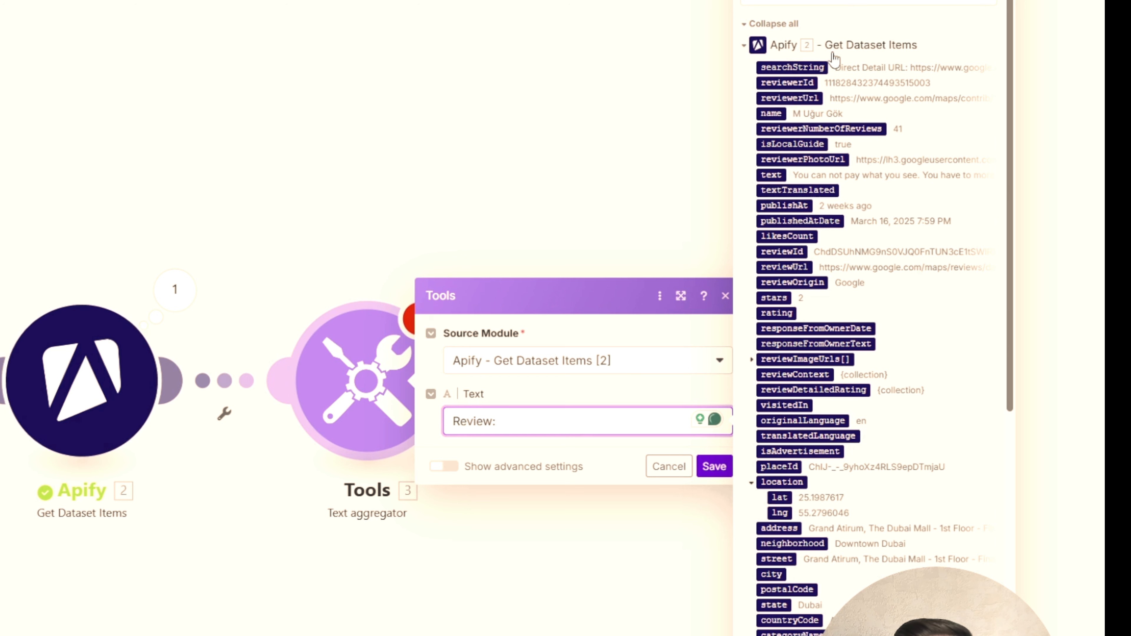
{"action": "left_click", "coordinate": [773, 174]}
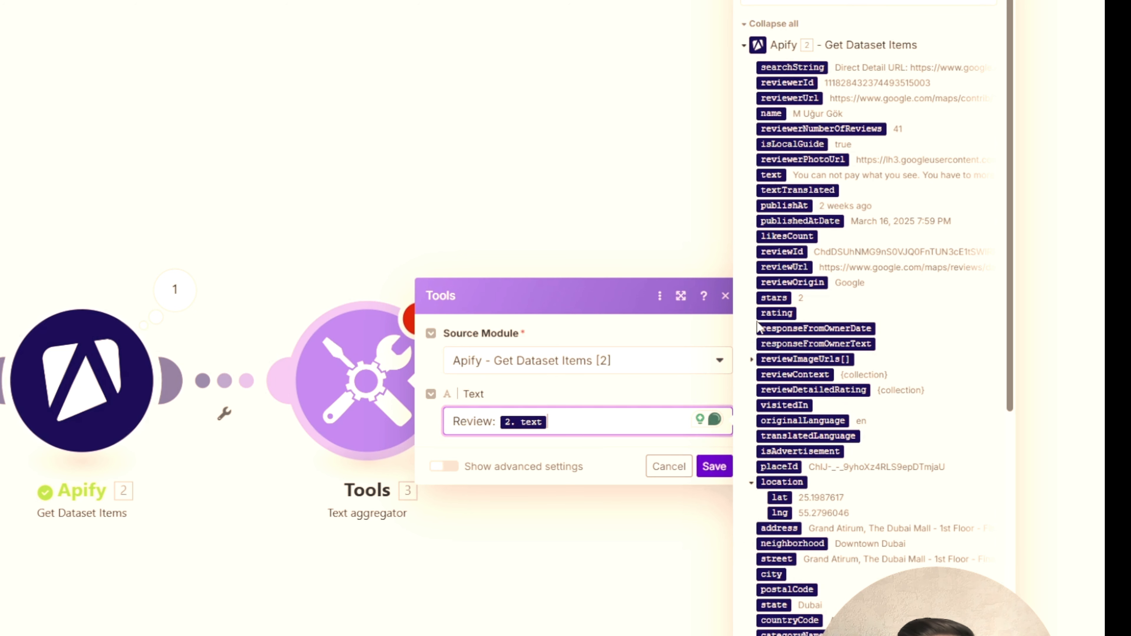
{"action": "key", "text": "Return"}
{"action": "type", "text": "Rating:"}
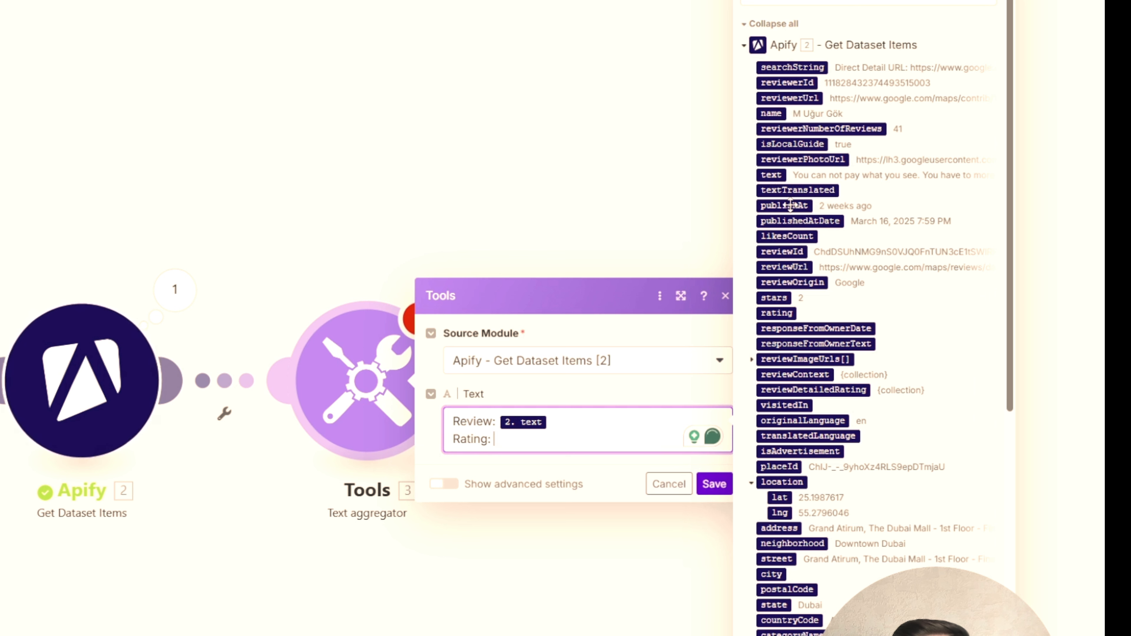
{"action": "left_click", "coordinate": [774, 299]}
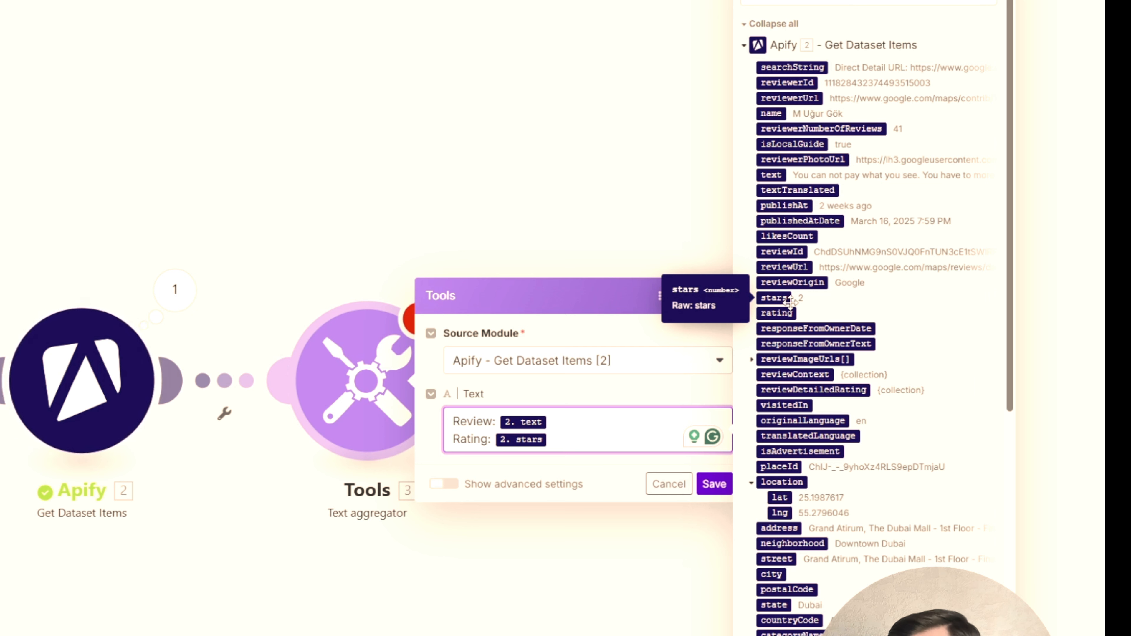
- Add an underscore separator line below the rating, save the Text aggregator, and move its module farther from Get Dataset Items
{"action": "key", "text": "Return"}
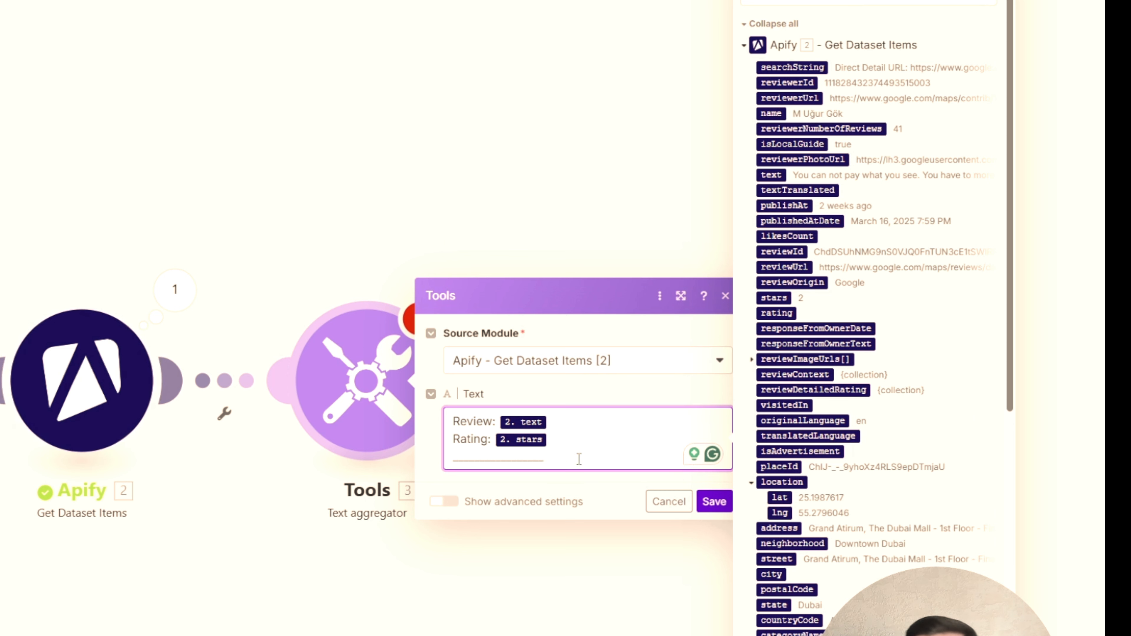
{"action": "key", "text": "Return"}
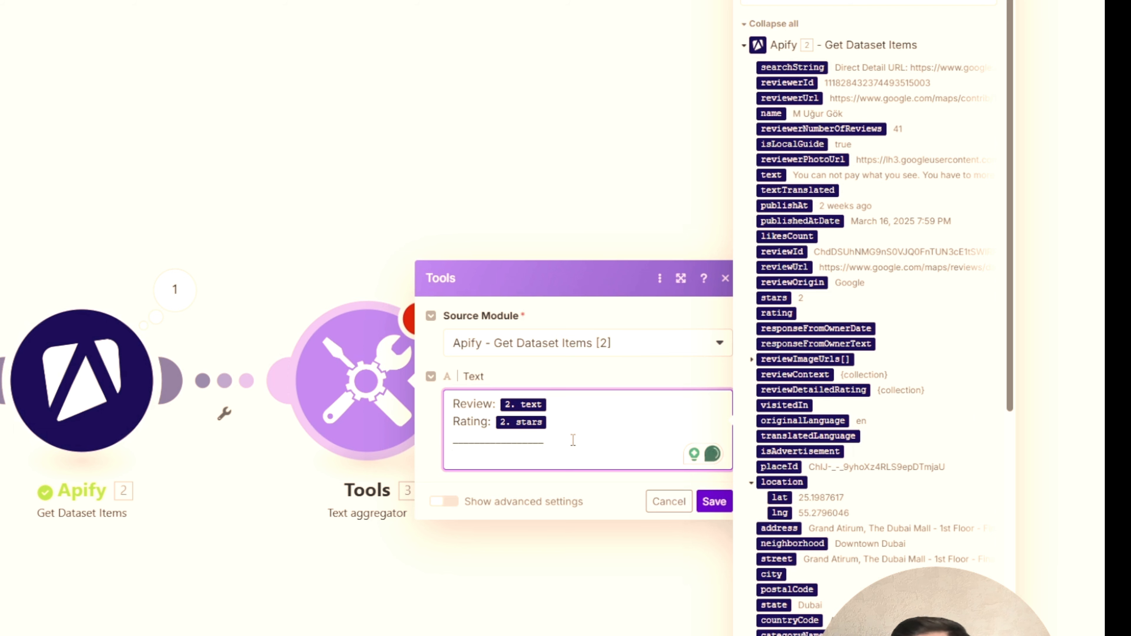
{"action": "type", "text": "Review:"}
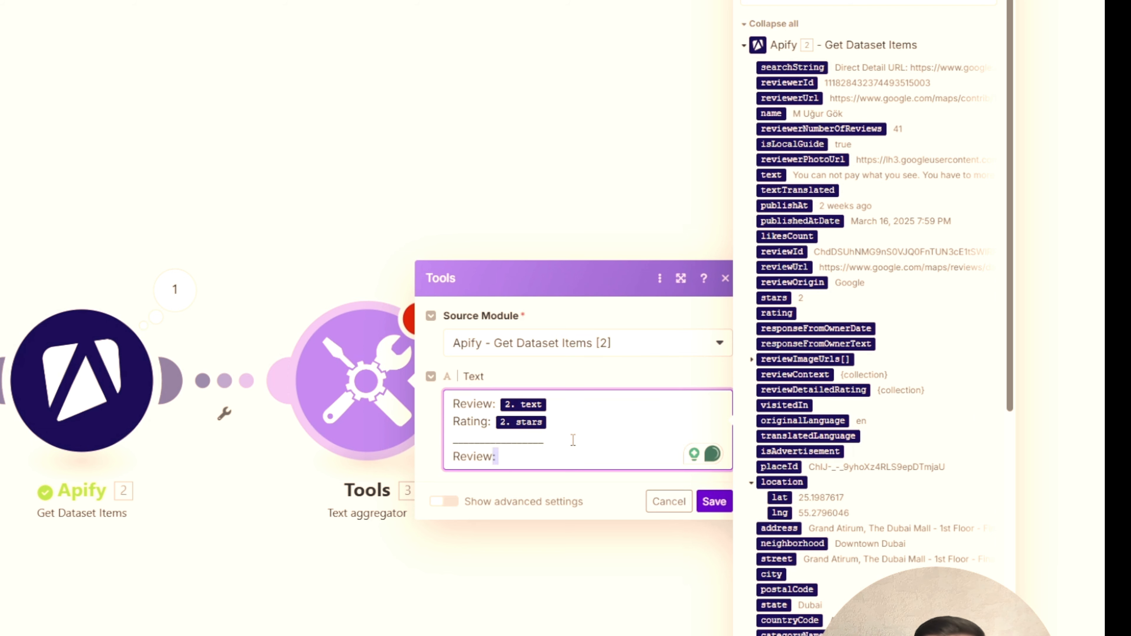
{"action": "key", "text": "BackSpace"}
{"action": "key", "text": "BackSpace"}
{"action": "key", "text": "BackSpace"}
{"action": "key", "text": "BackSpace"}
{"action": "key", "text": "BackSpace"}
{"action": "key", "text": "BackSpace"}
{"action": "key", "text": "BackSpace"}
{"action": "key", "text": "BackSpace"}
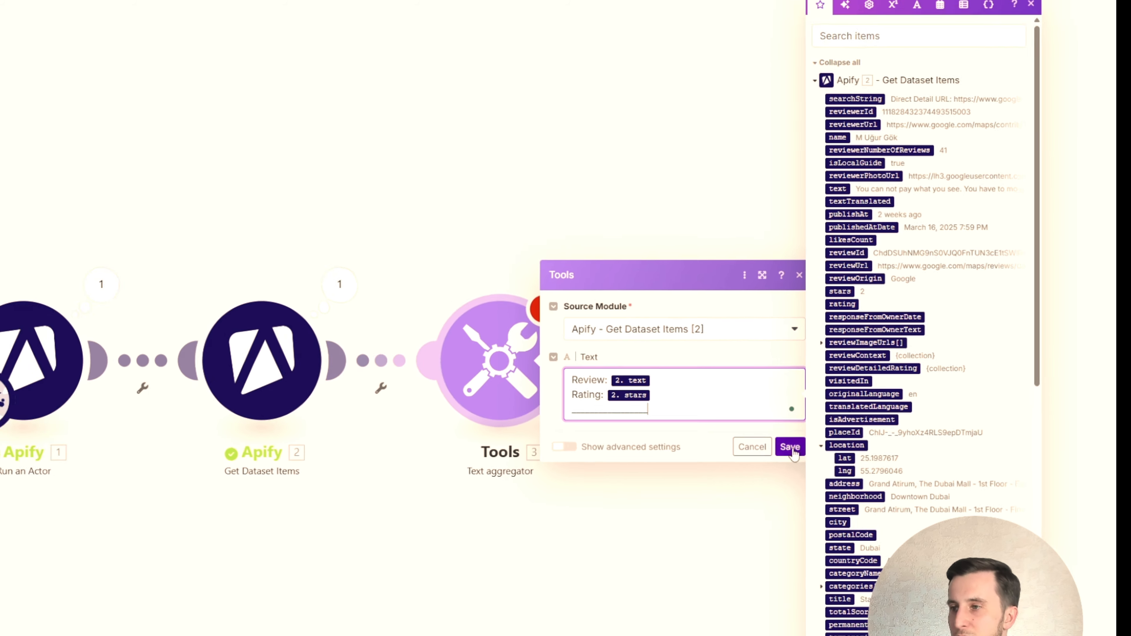
{"action": "left_click", "coordinate": [714, 485]}
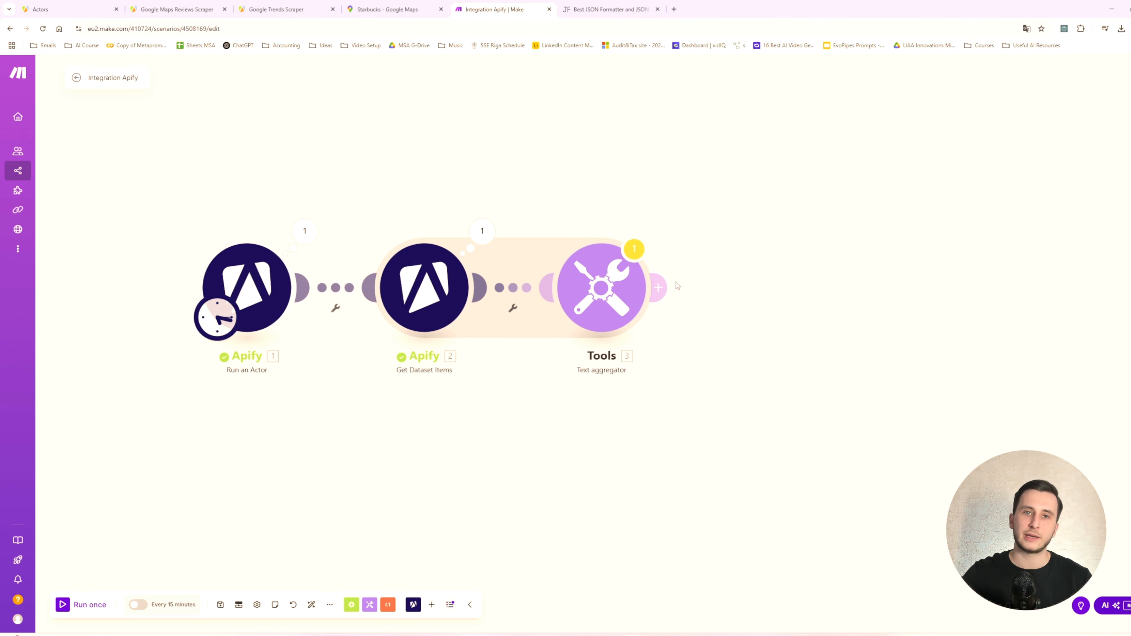
{"action": "left_click_drag", "start_coordinate": [594, 165], "coordinate": [696, 187]}
{"action": "left_click_drag", "start_coordinate": [690, 353], "coordinate": [874, 350]}
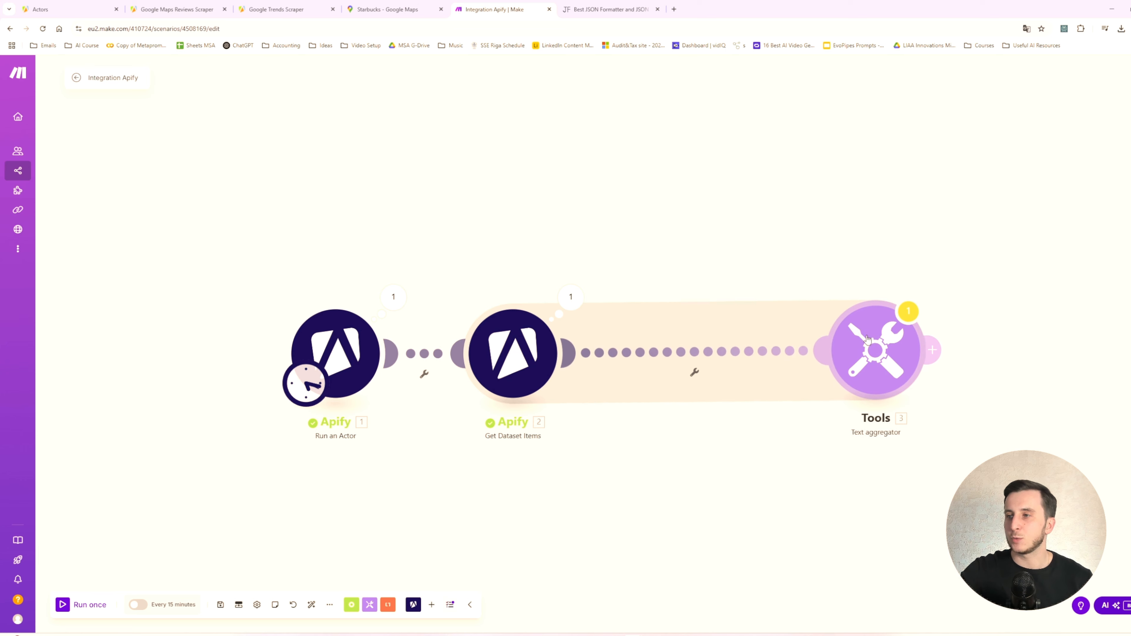
- Look through the first three review bundles in the Get Dataset Items output, checking the text field of Bundle 3
{"action": "left_click", "coordinate": [570, 296]}
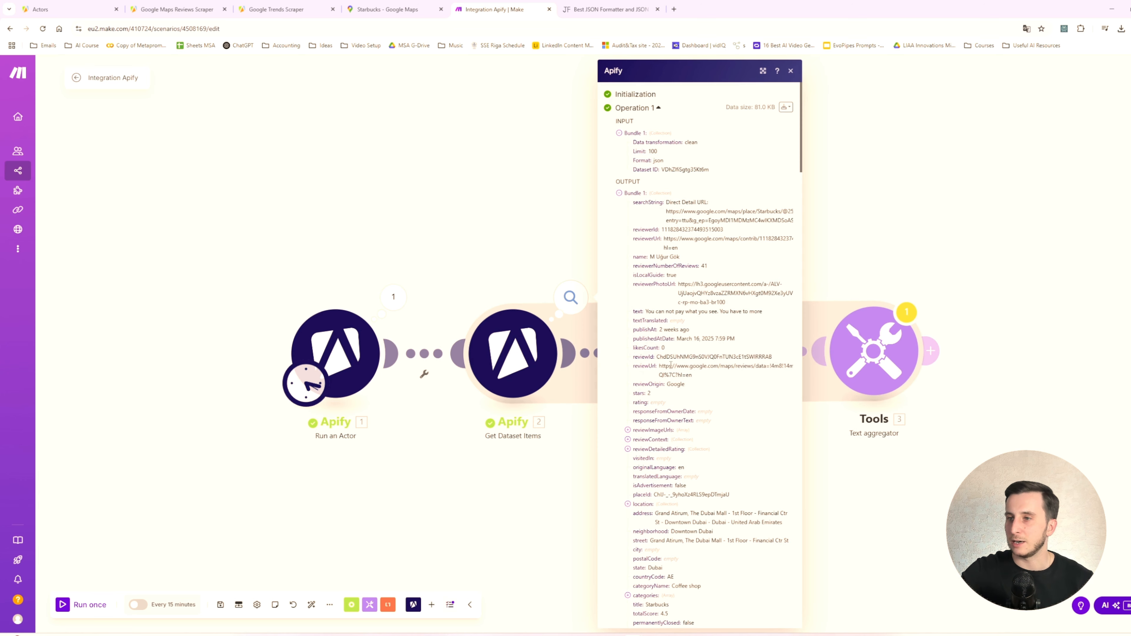
{"action": "left_click", "coordinate": [626, 193]}
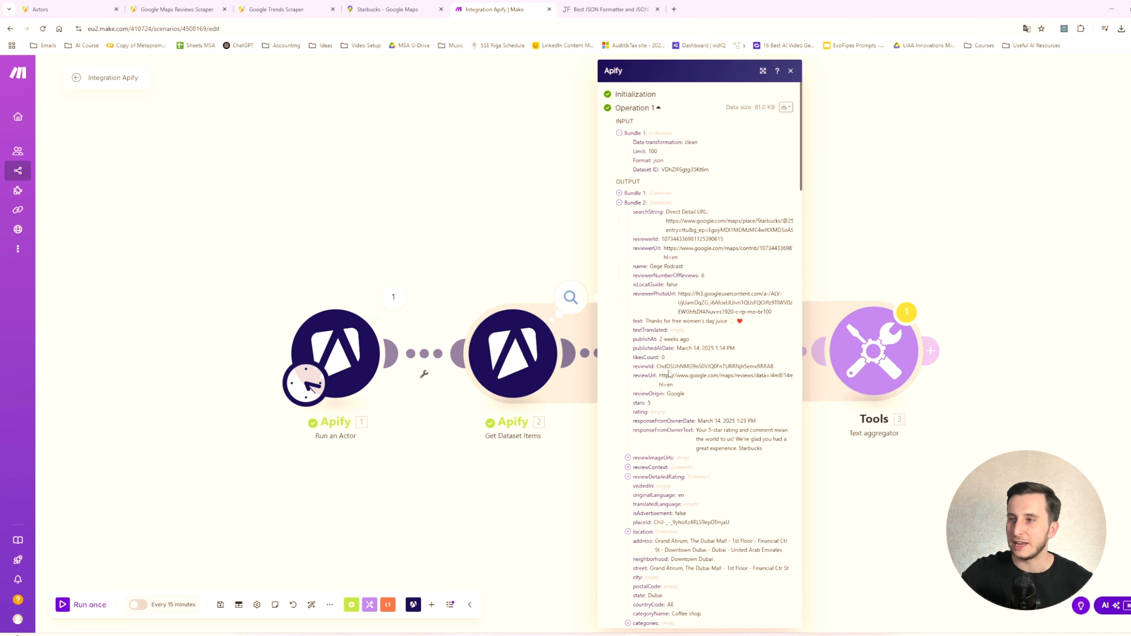
{"action": "left_click", "coordinate": [635, 202]}
{"action": "left_click", "coordinate": [634, 212]}
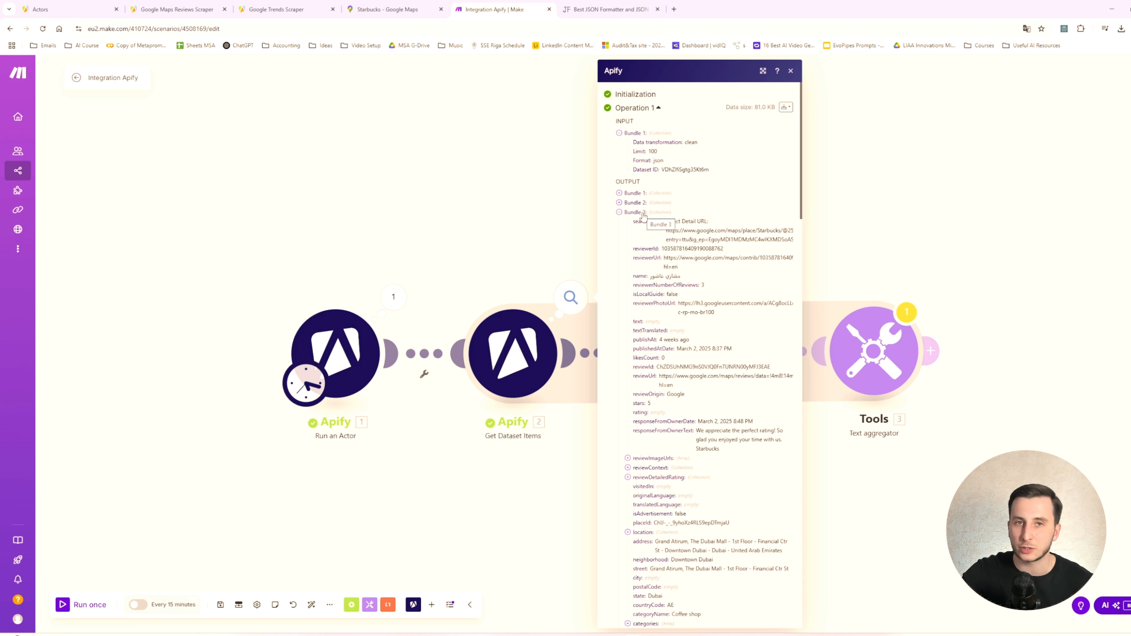
{"action": "double_click", "coordinate": [653, 322]}
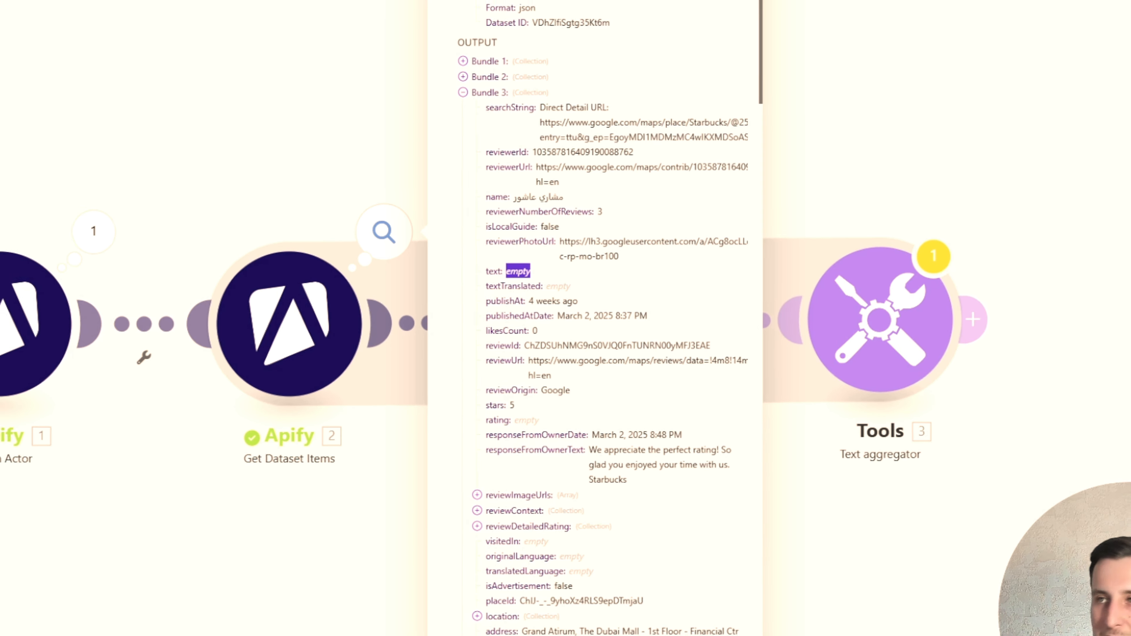
{"action": "left_click", "coordinate": [781, 15]}
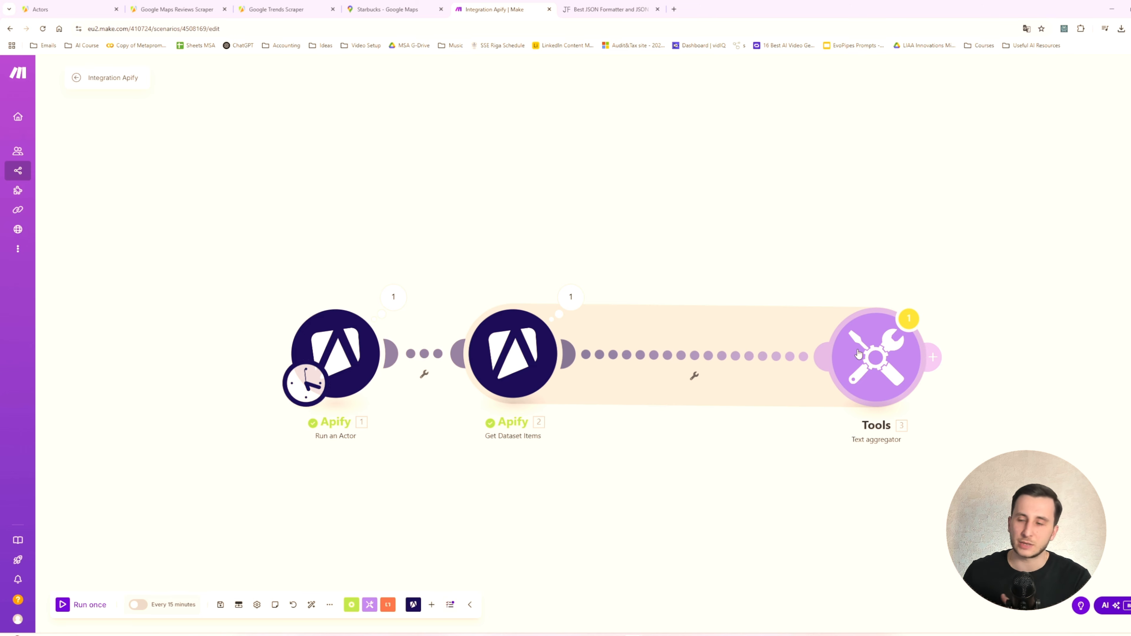
- Set up a filter before the Text aggregator labelled "if there is text in review", requiring that the Get Dataset Items text field exists
{"action": "left_click", "coordinate": [695, 357]}
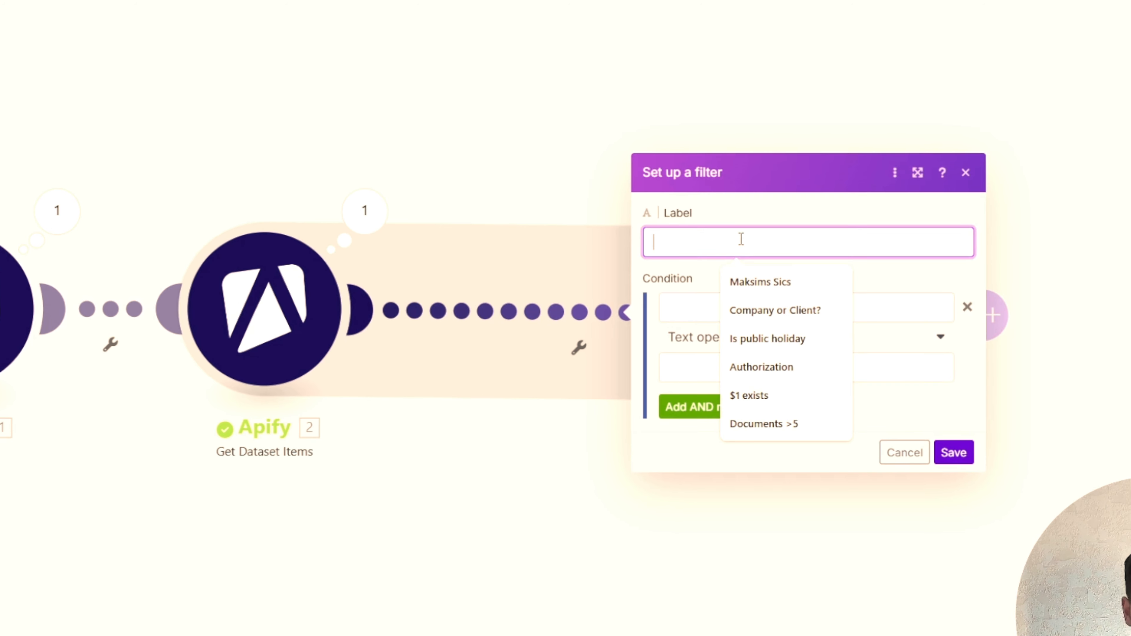
{"action": "type", "text": "if there is"}
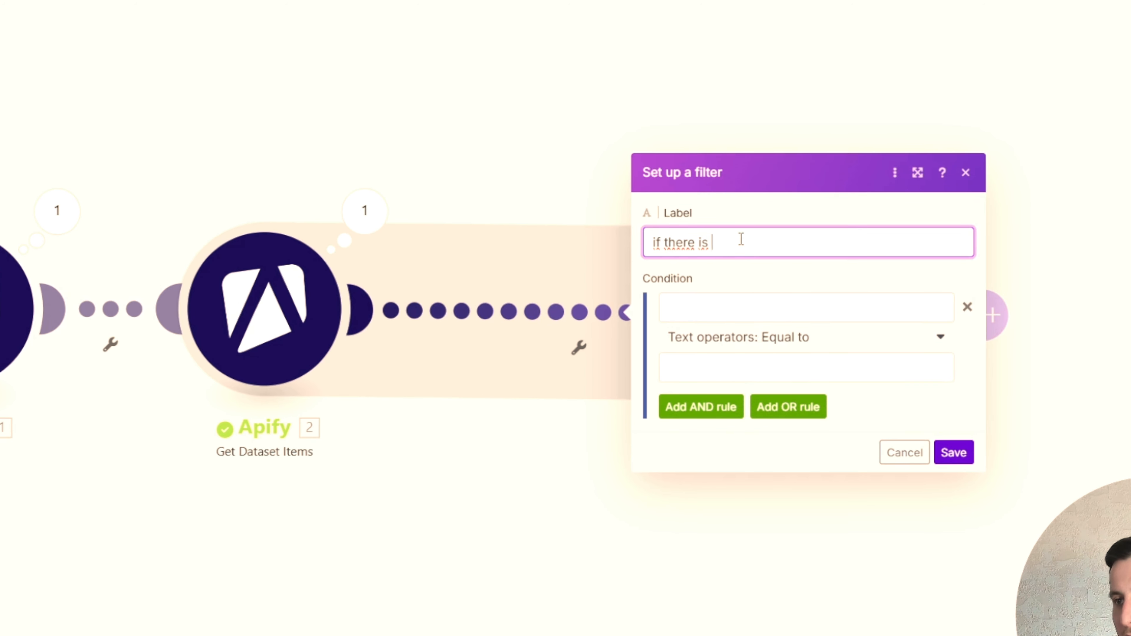
{"action": "type", "text": " text on review"}
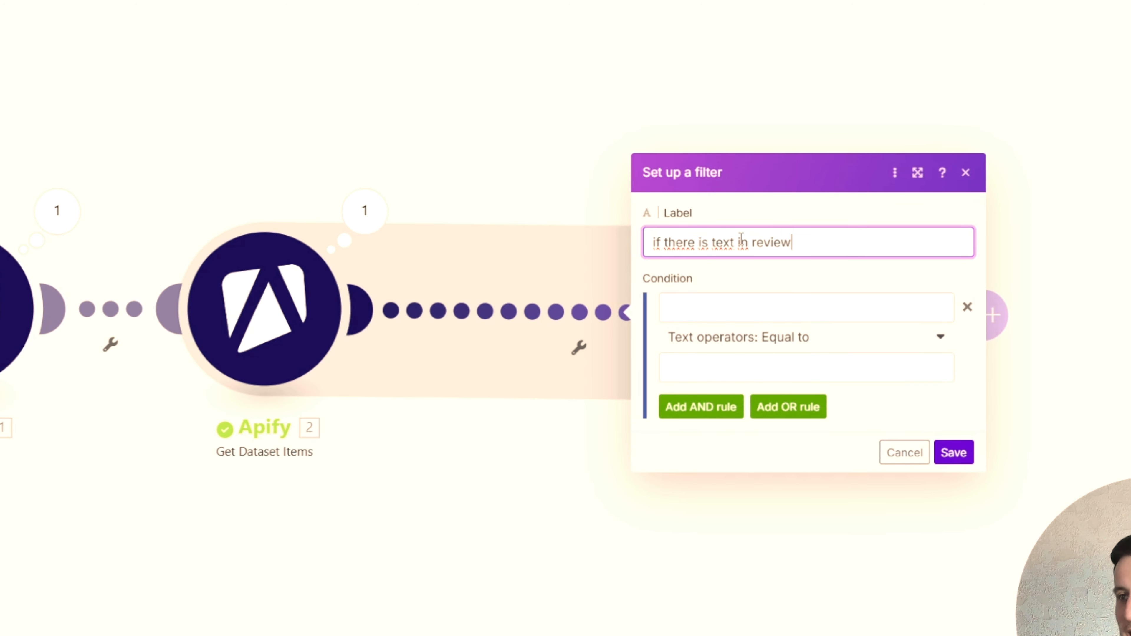
{"action": "left_click", "coordinate": [708, 308]}
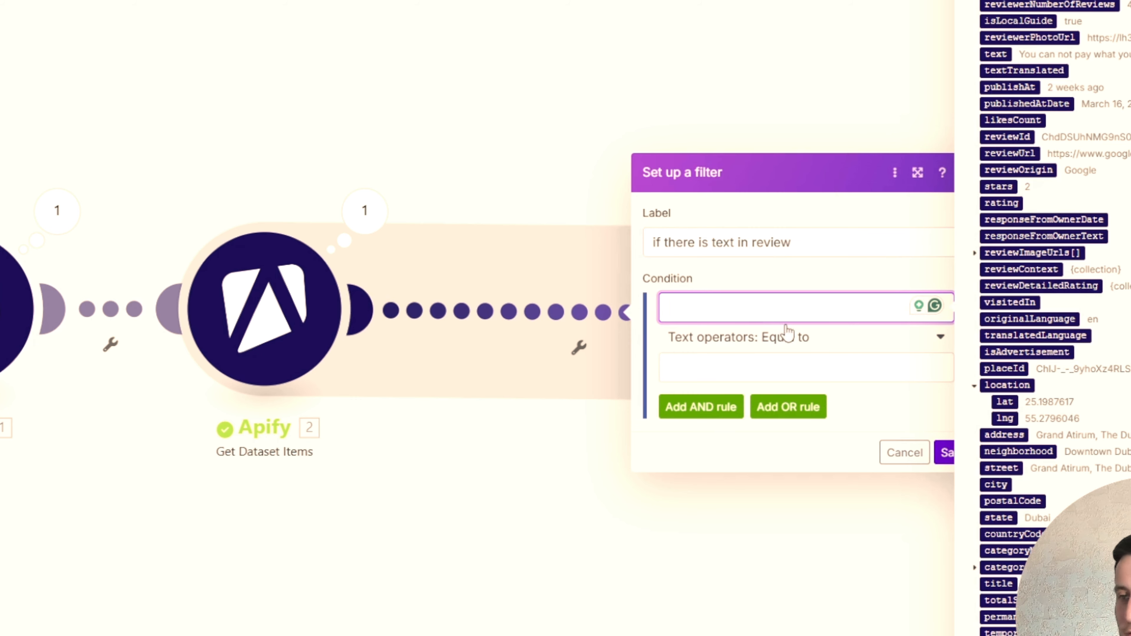
{"action": "left_click", "coordinate": [791, 341]}
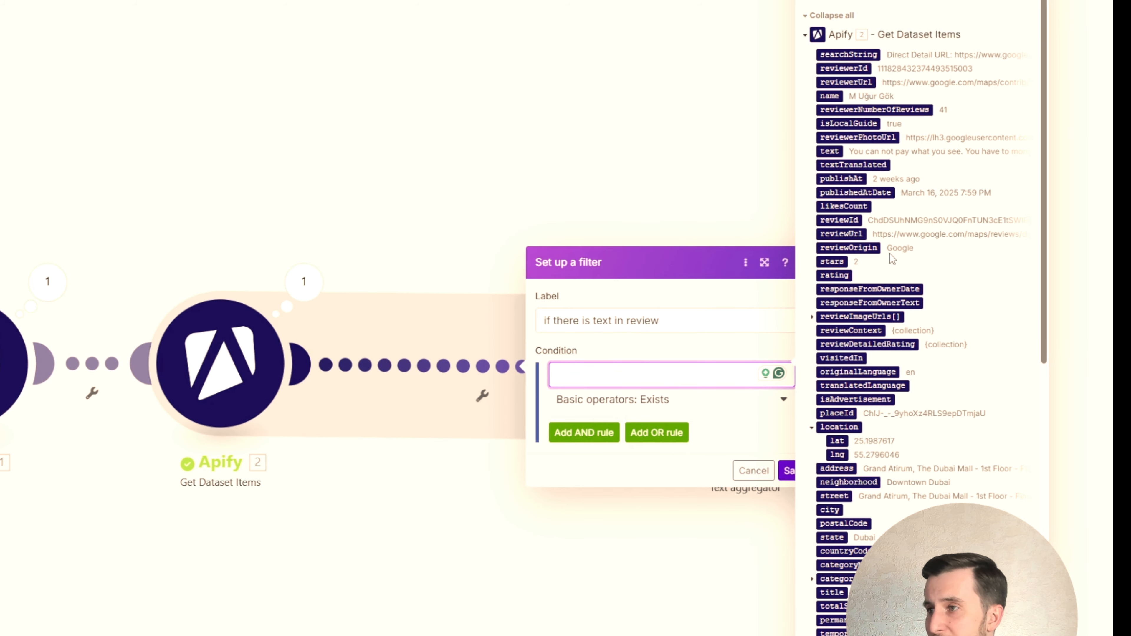
{"action": "left_click", "coordinate": [830, 151]}
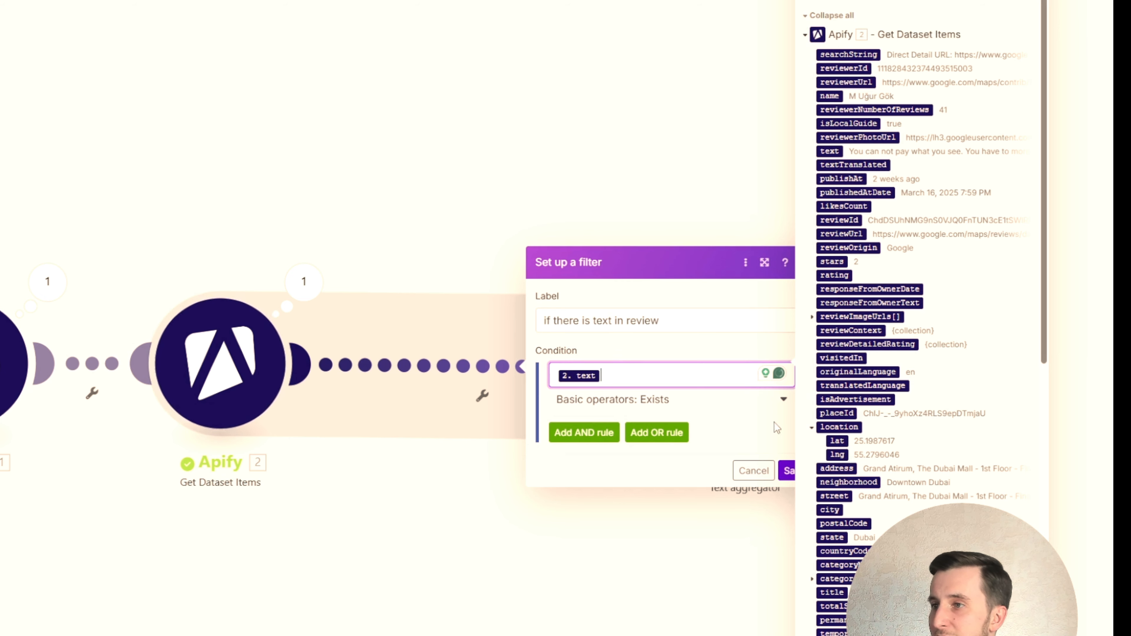
{"action": "left_click", "coordinate": [785, 471]}
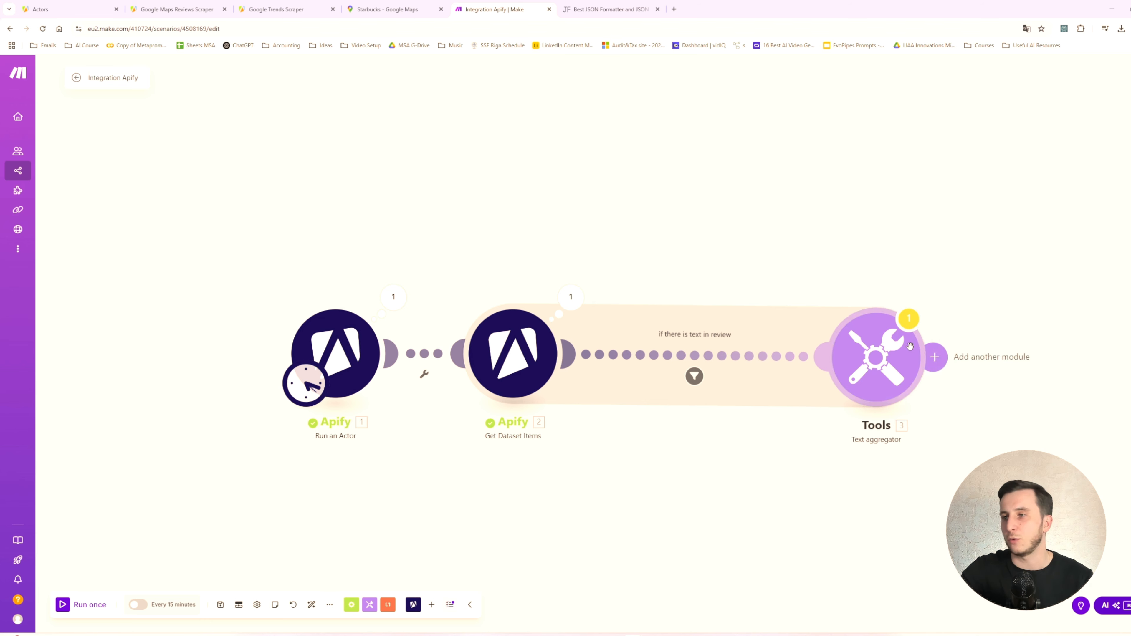
- Move the Text aggregator module closer to Get Dataset Items and recentre the scenario
{"action": "left_click_drag", "start_coordinate": [834, 281], "coordinate": [789, 241]}
{"action": "left_click_drag", "start_coordinate": [853, 325], "coordinate": [780, 325]}
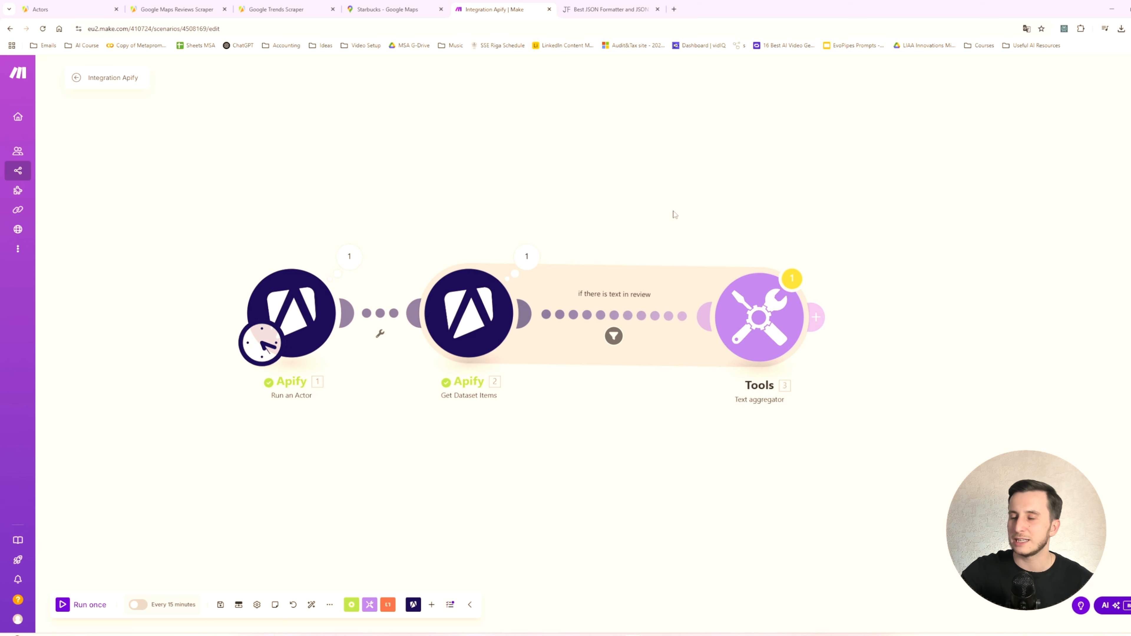
{"action": "left_click_drag", "start_coordinate": [675, 214], "coordinate": [700, 245]}
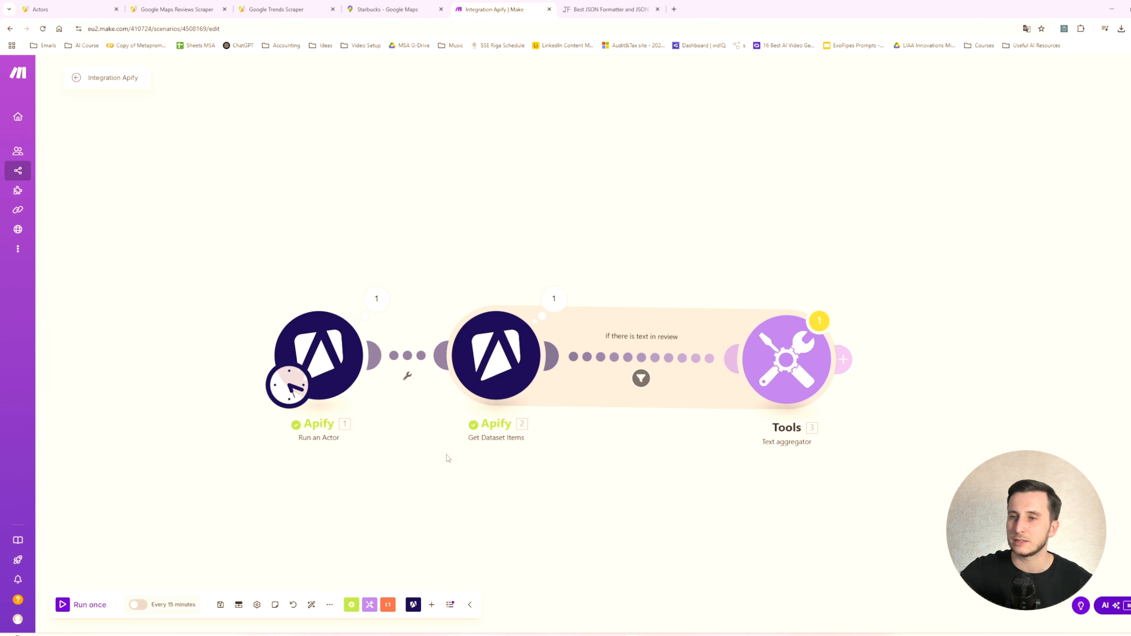
- Save the scenario with the new aggregator and filter, and run it once
{"action": "left_click", "coordinate": [220, 605]}
{"action": "left_click", "coordinate": [375, 618]}
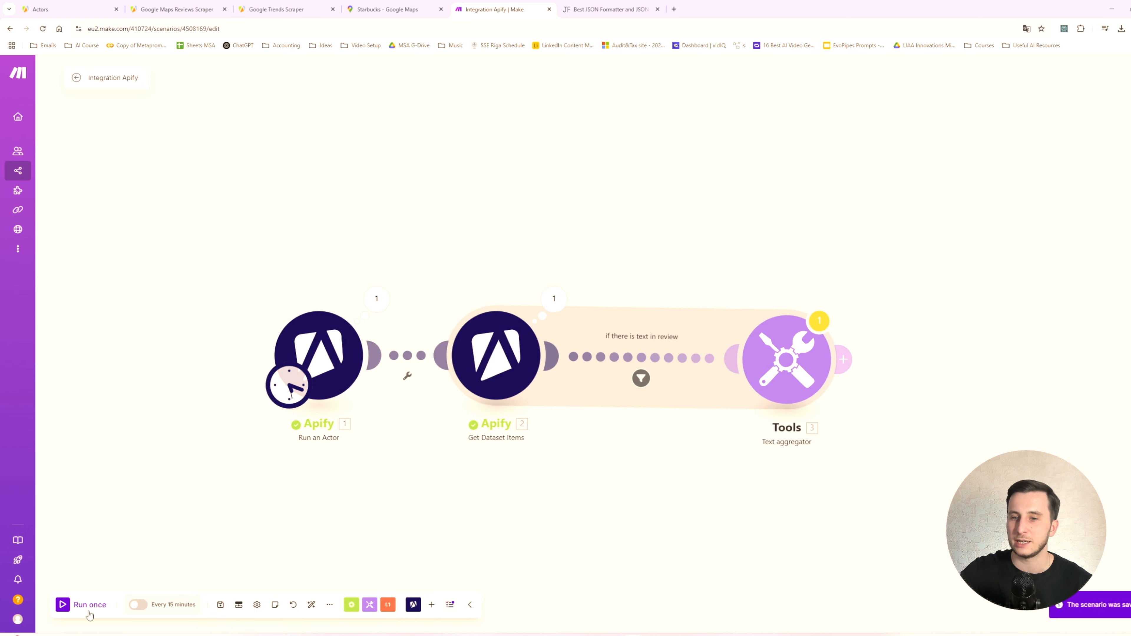
{"action": "left_click", "coordinate": [90, 609]}
- Examine the combined review text in the Text aggregator output and check which bundles pass the filter
{"action": "left_click", "coordinate": [643, 384]}
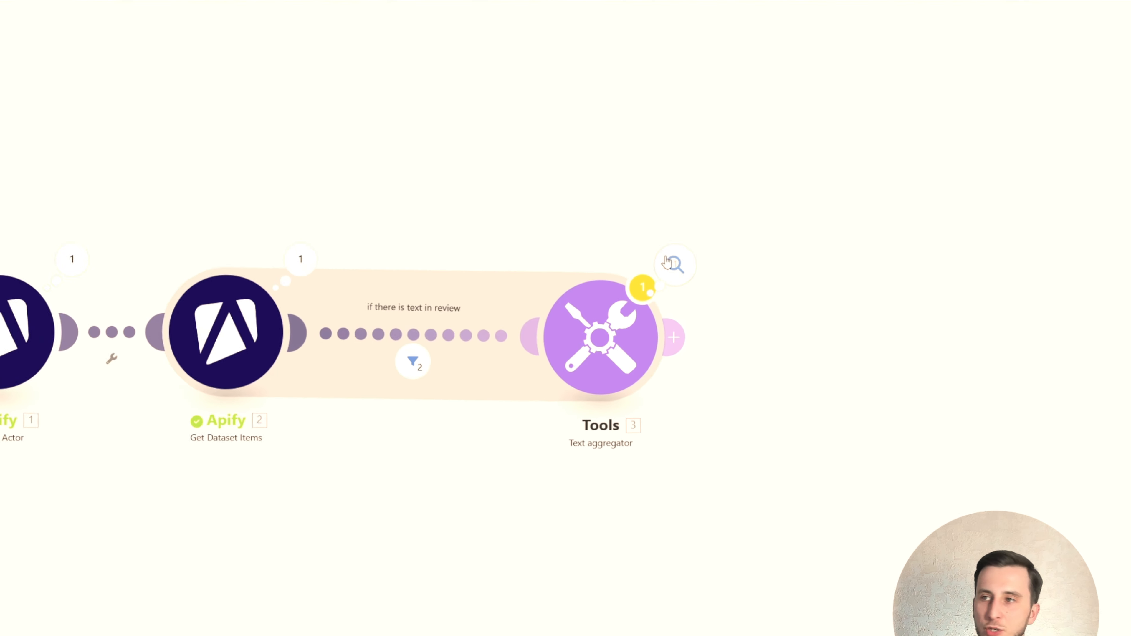
{"action": "left_click", "coordinate": [867, 283]}
{"action": "left_click_drag", "start_coordinate": [623, 345], "coordinate": [743, 421]}
{"action": "left_click", "coordinate": [743, 421]}
{"action": "left_click_drag", "start_coordinate": [638, 347], "coordinate": [859, 361]}
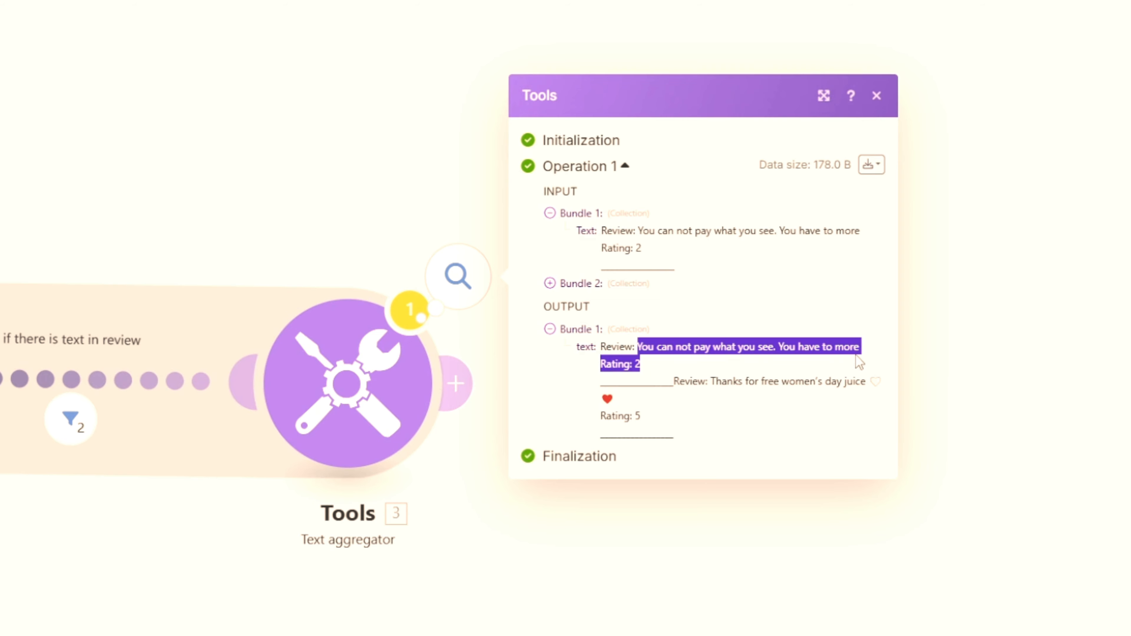
{"action": "left_click", "coordinate": [660, 357]}
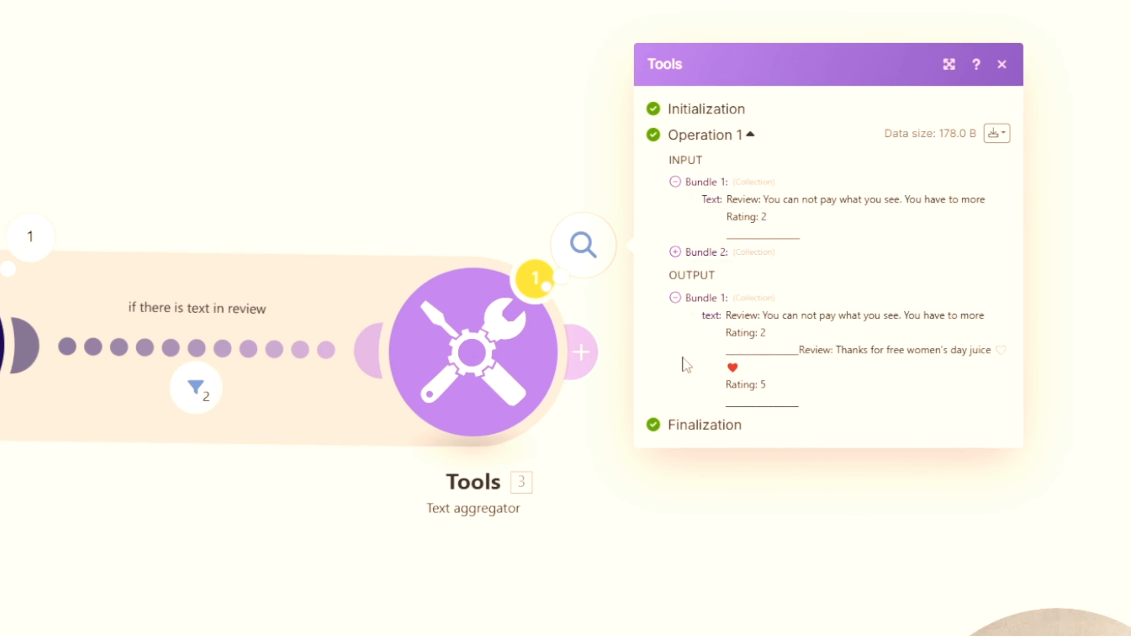
{"action": "left_click", "coordinate": [527, 305]}
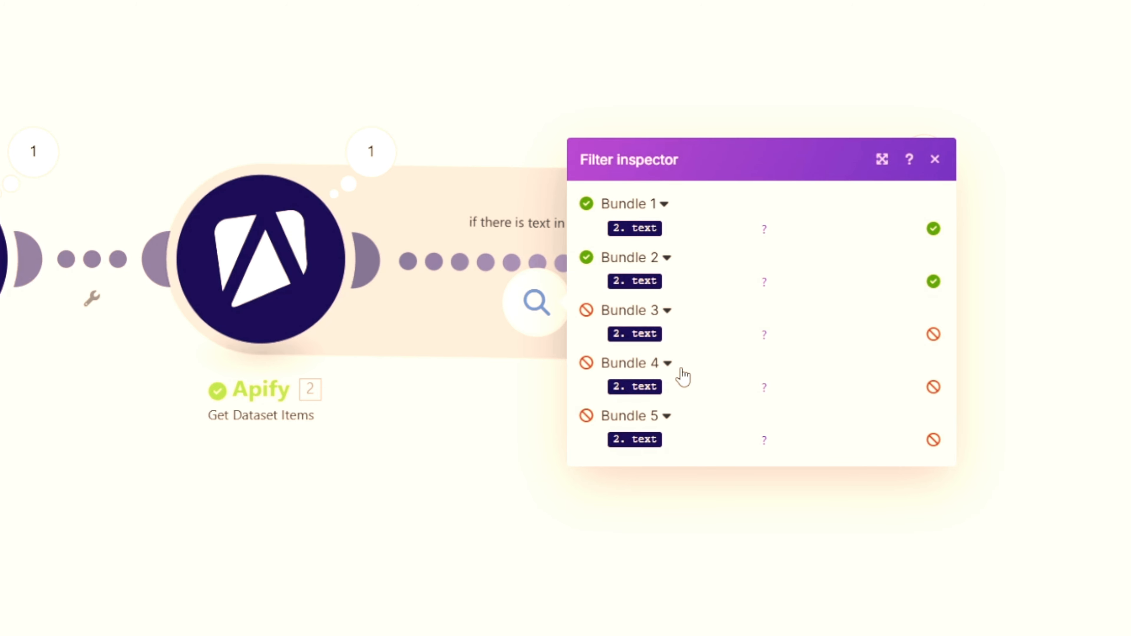
- Close the filter inspector and move the Text aggregator module closer to Get Dataset Items
{"action": "left_click", "coordinate": [622, 90]}
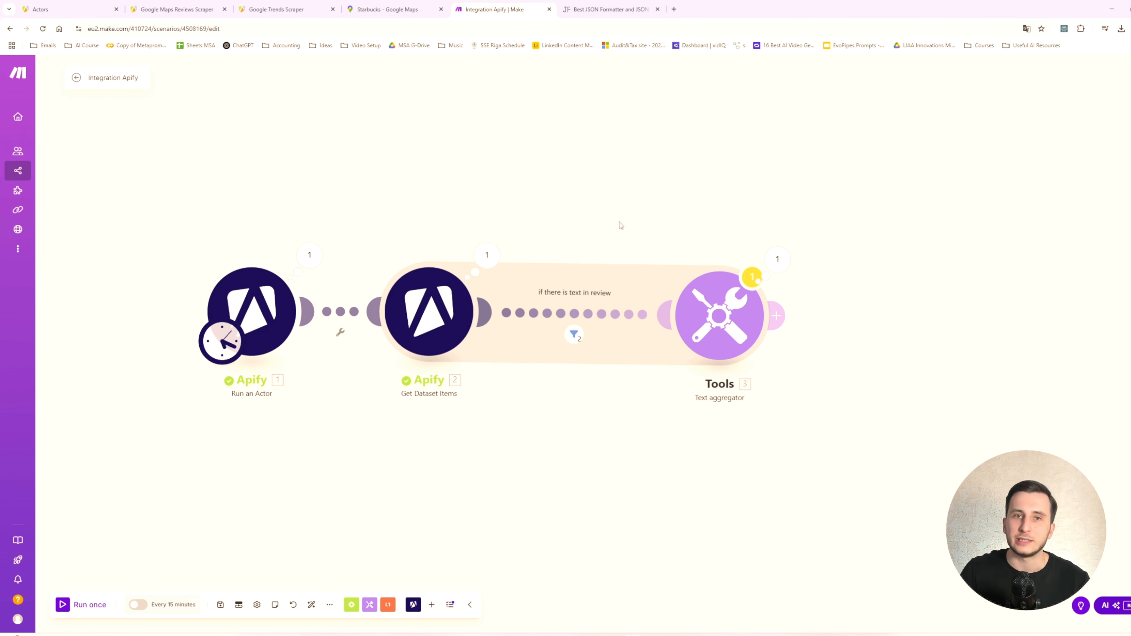
{"action": "left_click_drag", "start_coordinate": [668, 189], "coordinate": [711, 213]}
{"action": "left_click_drag", "start_coordinate": [725, 342], "coordinate": [662, 342]}
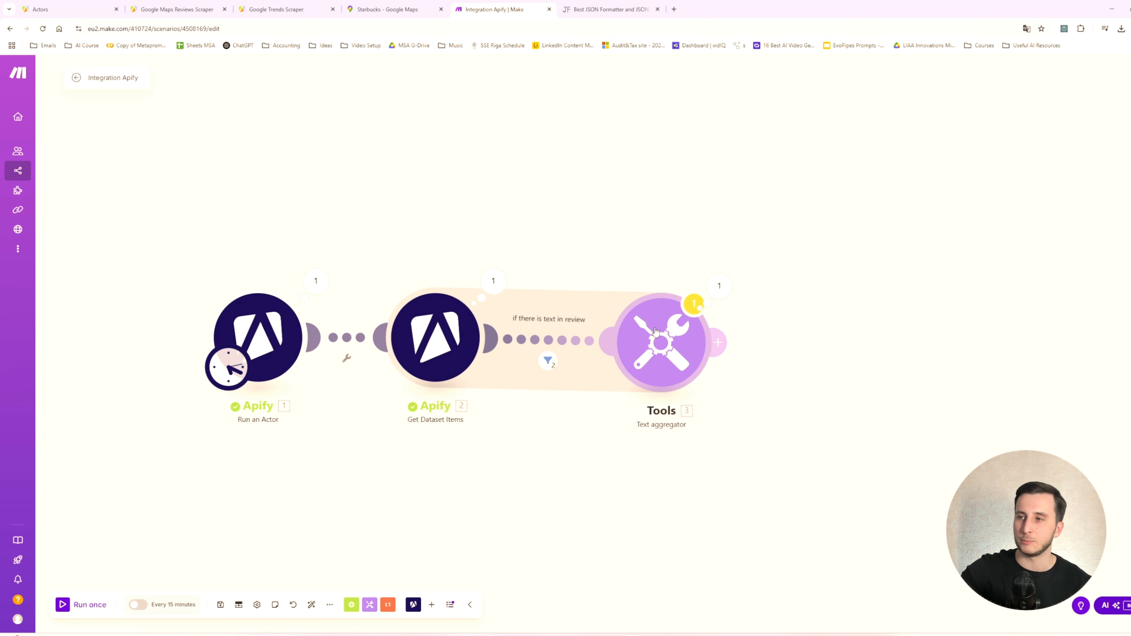
- Add an Apify Run an Actor module after the Text aggregator
{"action": "left_click", "coordinate": [720, 342]}
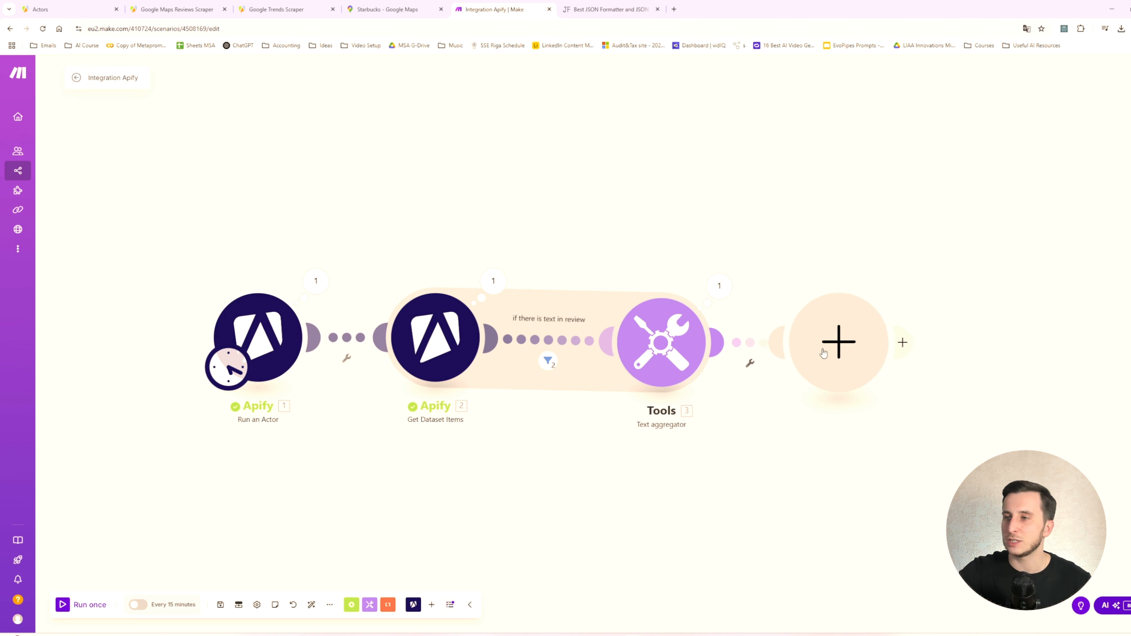
{"action": "left_click", "coordinate": [871, 268]}
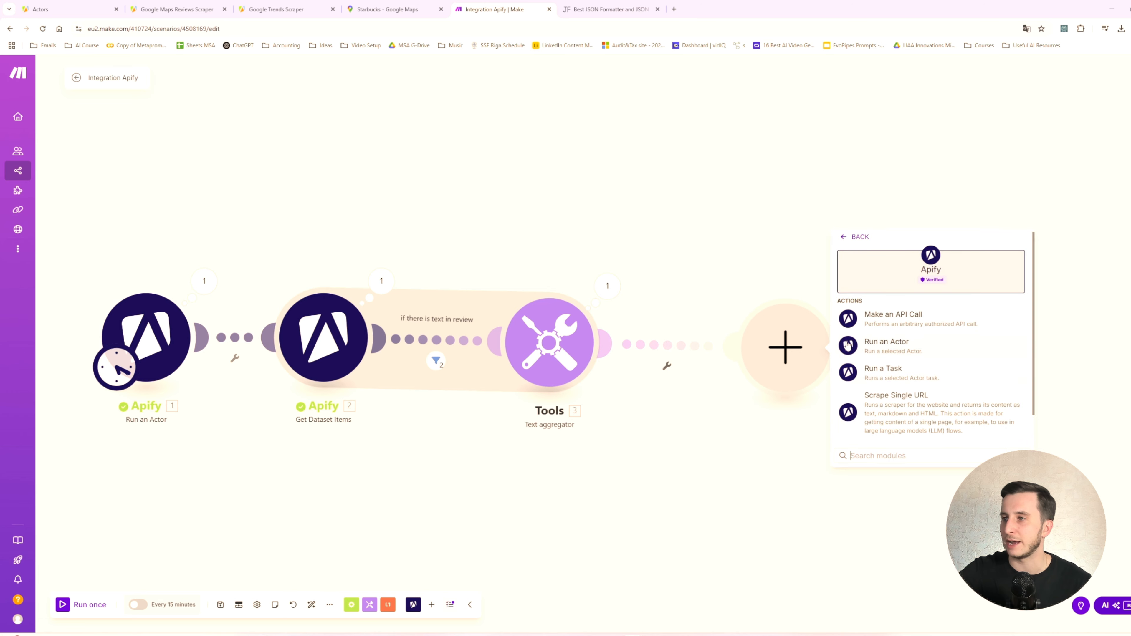
{"action": "left_click", "coordinate": [907, 369]}
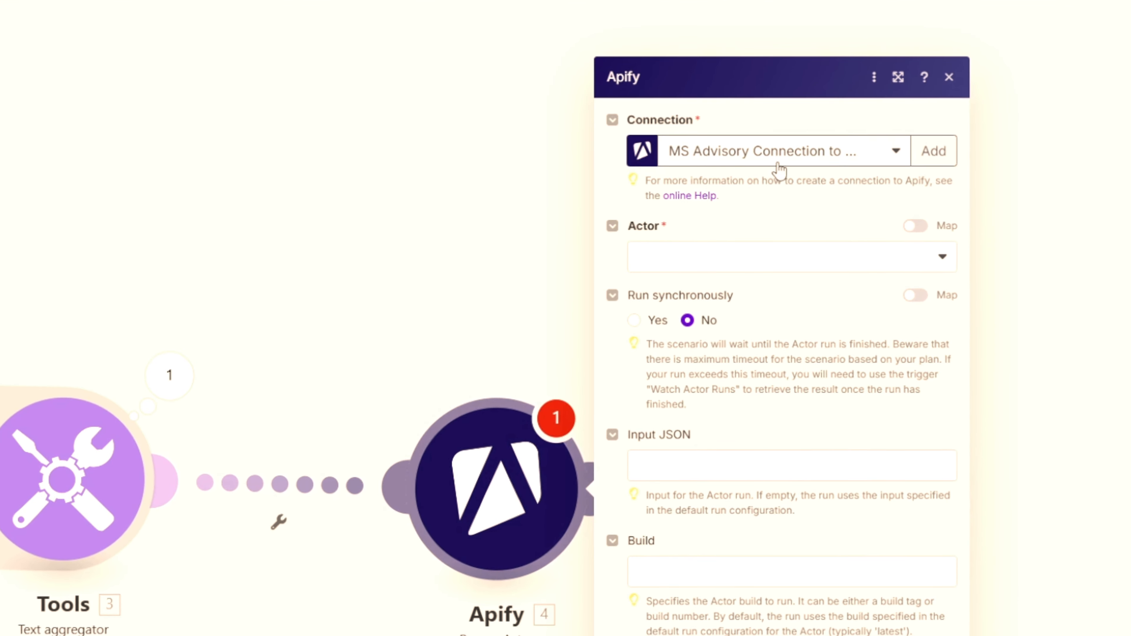
- Select Google Trends Scraper as the new module's actor and set it to run synchronously
{"action": "left_click", "coordinate": [778, 163]}
{"action": "left_click", "coordinate": [717, 239]}
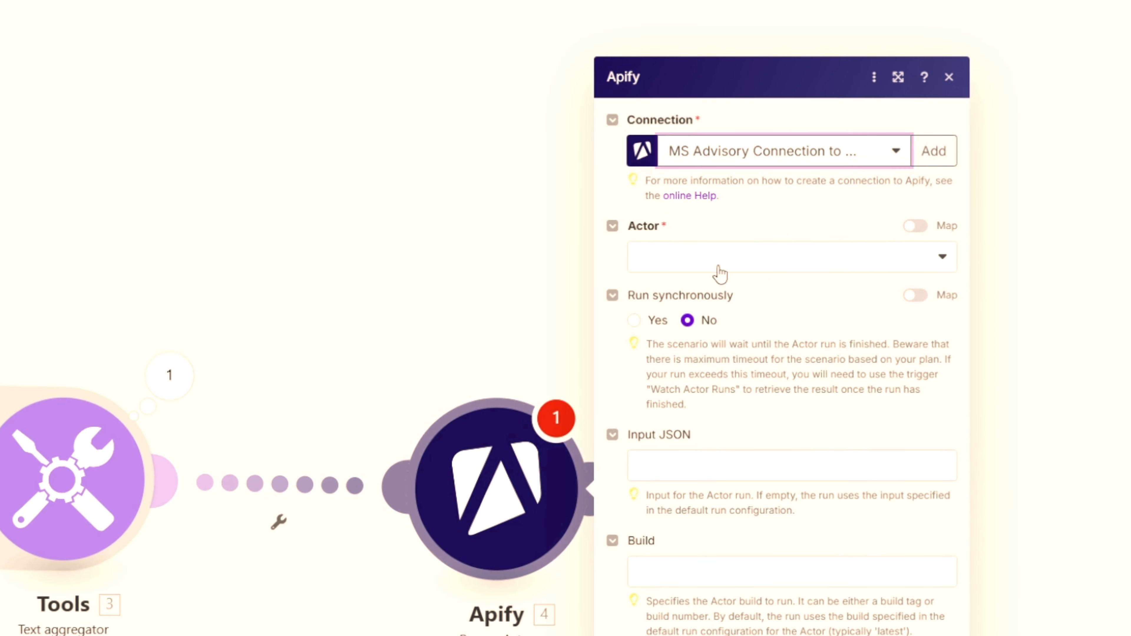
{"action": "left_click", "coordinate": [717, 265]}
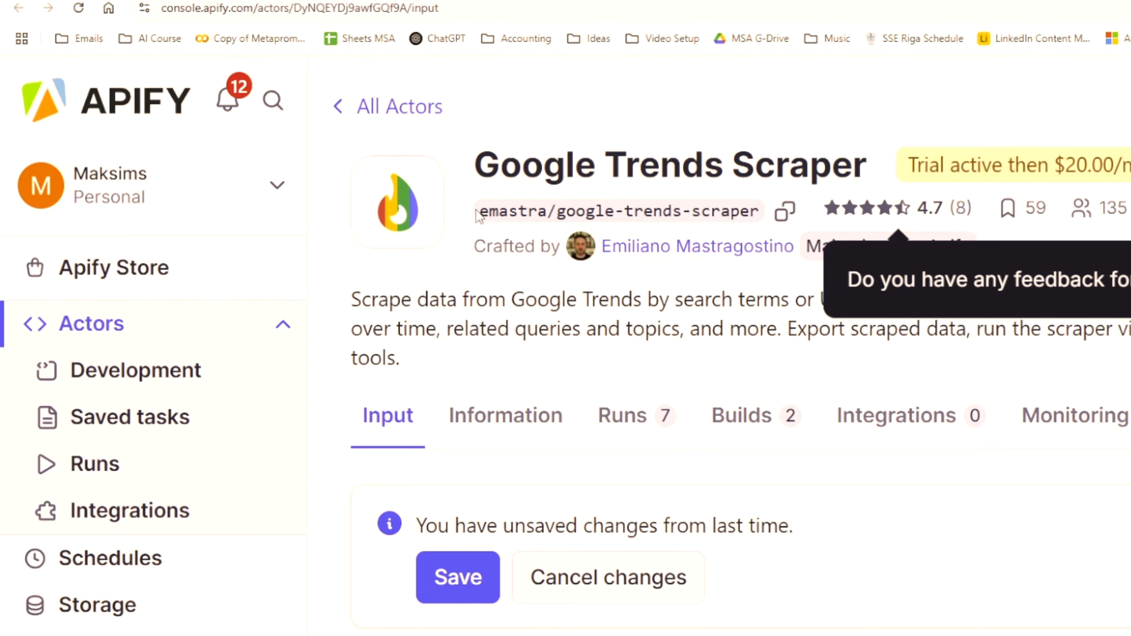
{"action": "left_click_drag", "start_coordinate": [478, 216], "coordinate": [760, 213]}
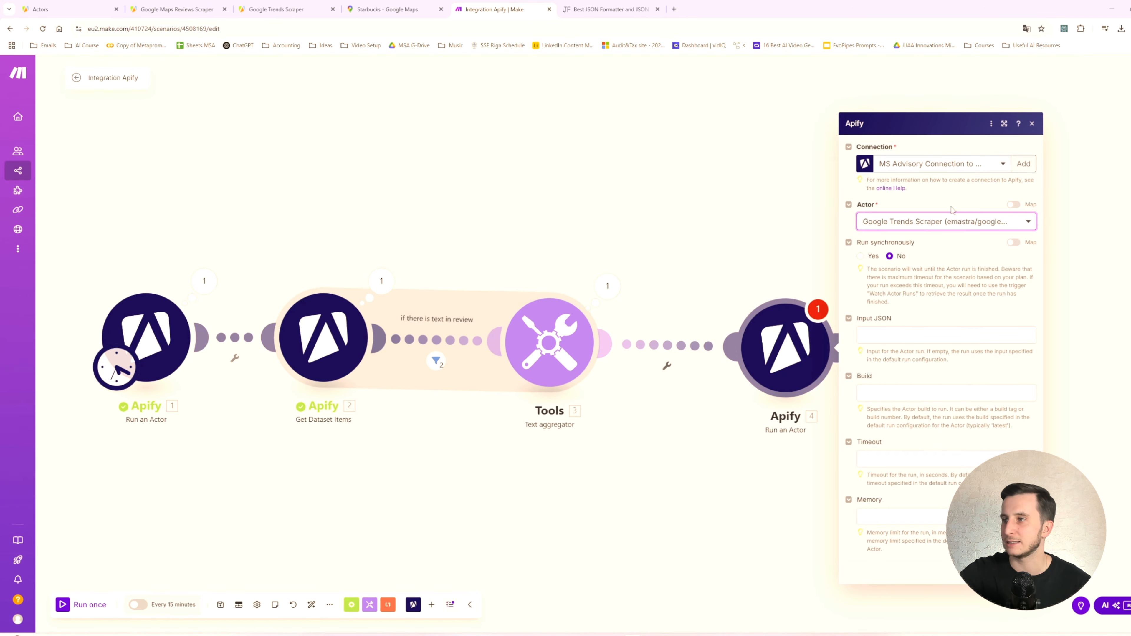
{"action": "left_click", "coordinate": [861, 256]}
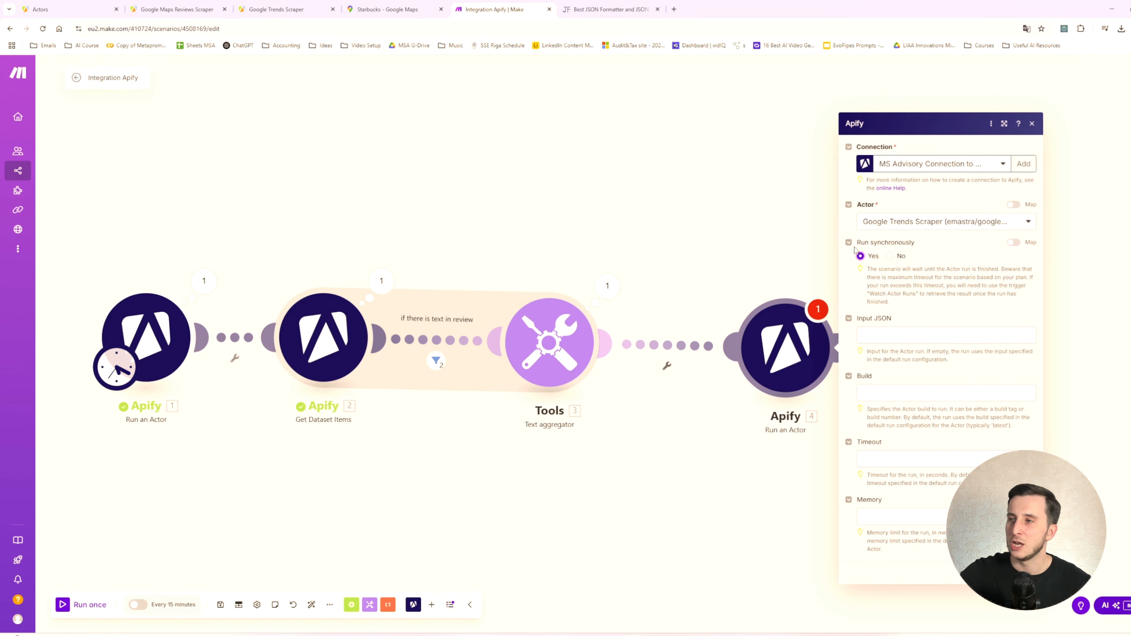
- Switch to the Google Trends Scraper page in Apify and replace its search term with "latte"
{"action": "left_click", "coordinate": [906, 335]}
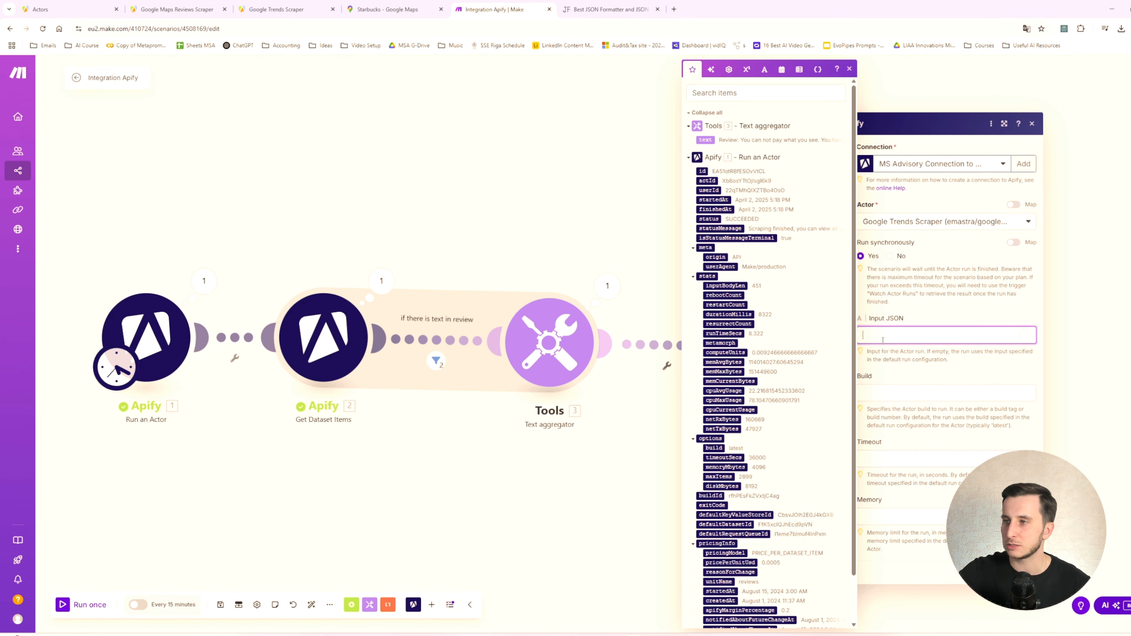
{"action": "left_click", "coordinate": [276, 9]}
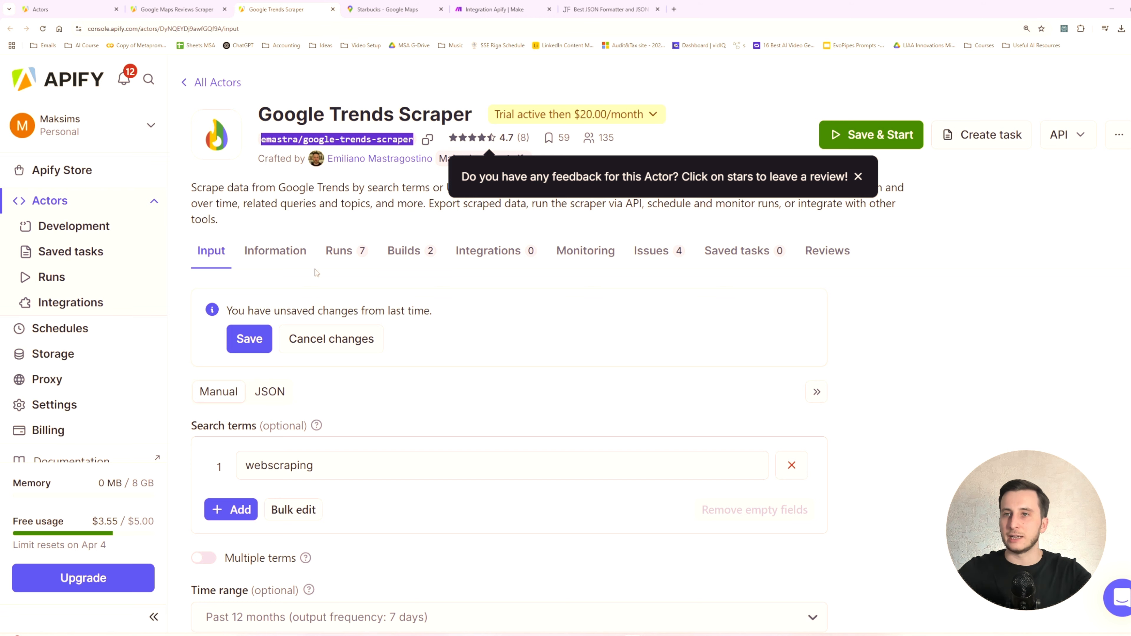
{"action": "scroll", "coordinate": [320, 182], "scroll_direction": "down", "scroll_amount": 5}
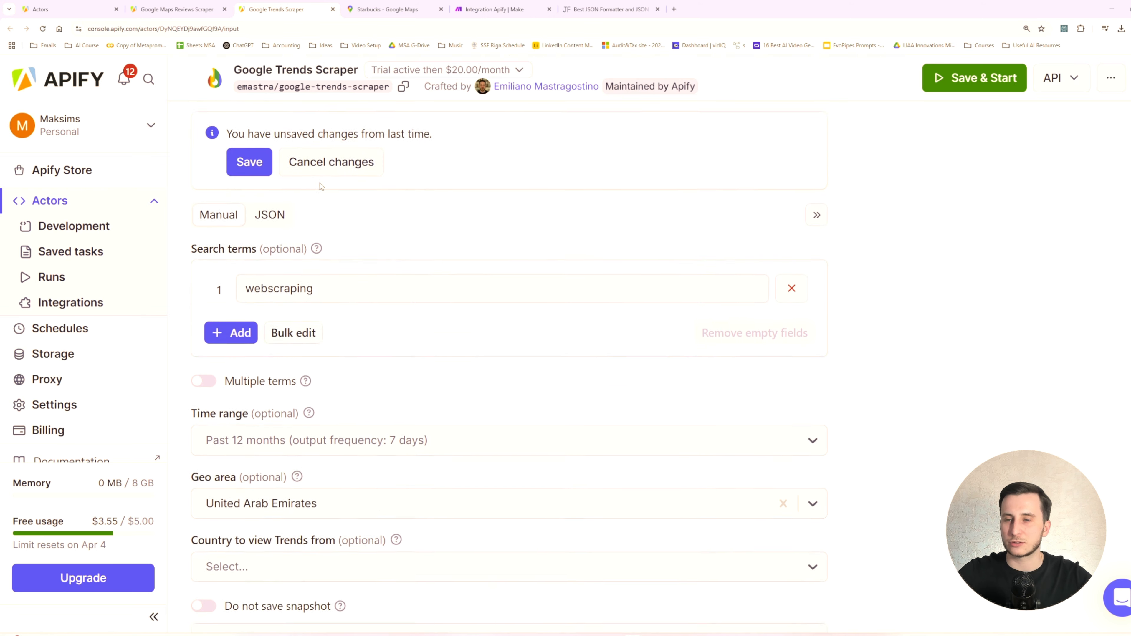
{"action": "left_click", "coordinate": [361, 240]}
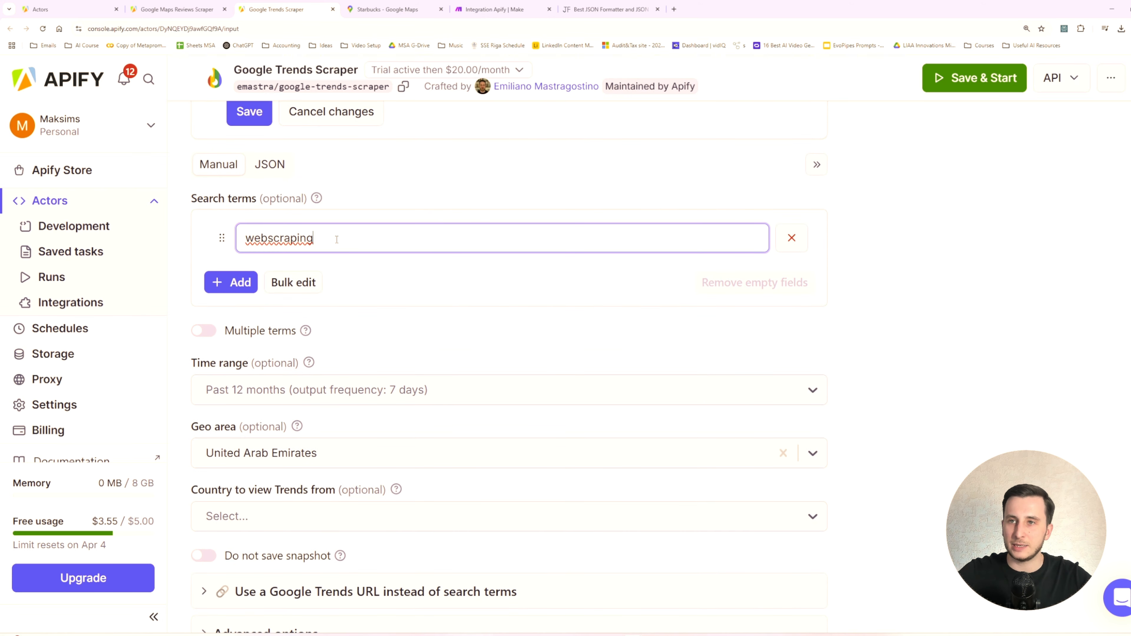
{"action": "double_click", "coordinate": [256, 241]}
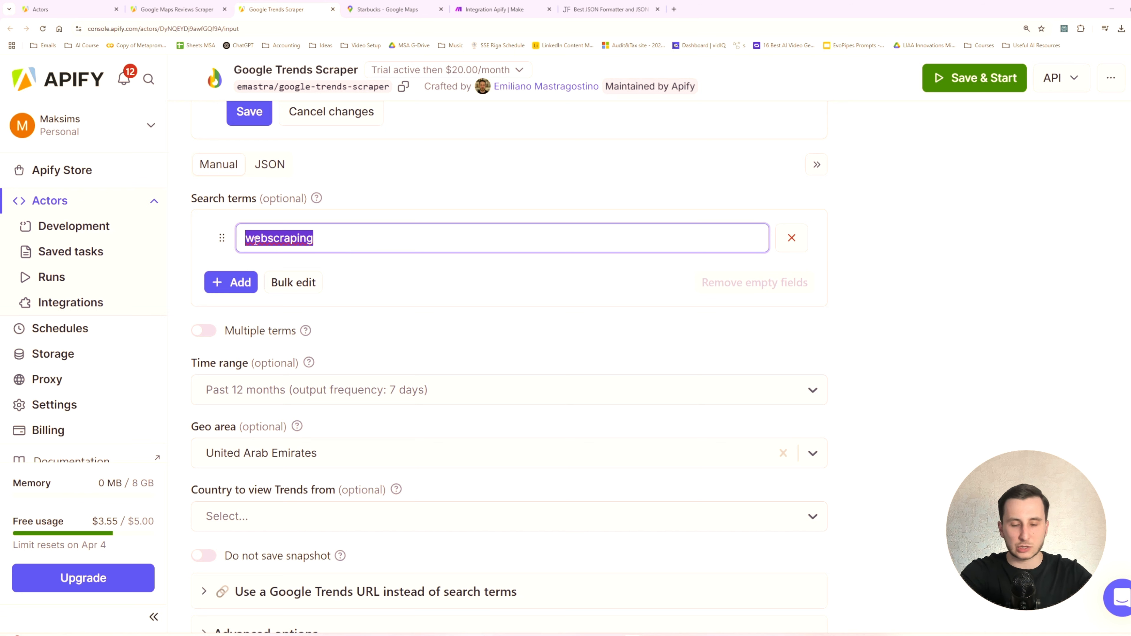
{"action": "type", "text": "cooff"}
{"action": "key", "text": "BackSpace"}
{"action": "key", "text": "BackSpace"}
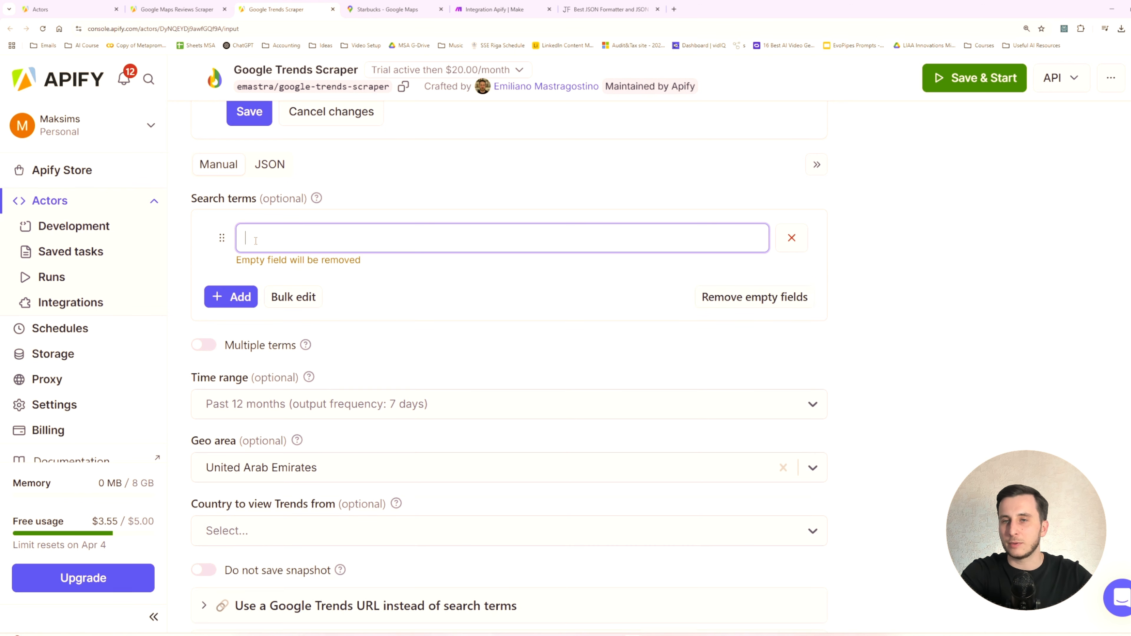
{"action": "type", "text": "coff"}
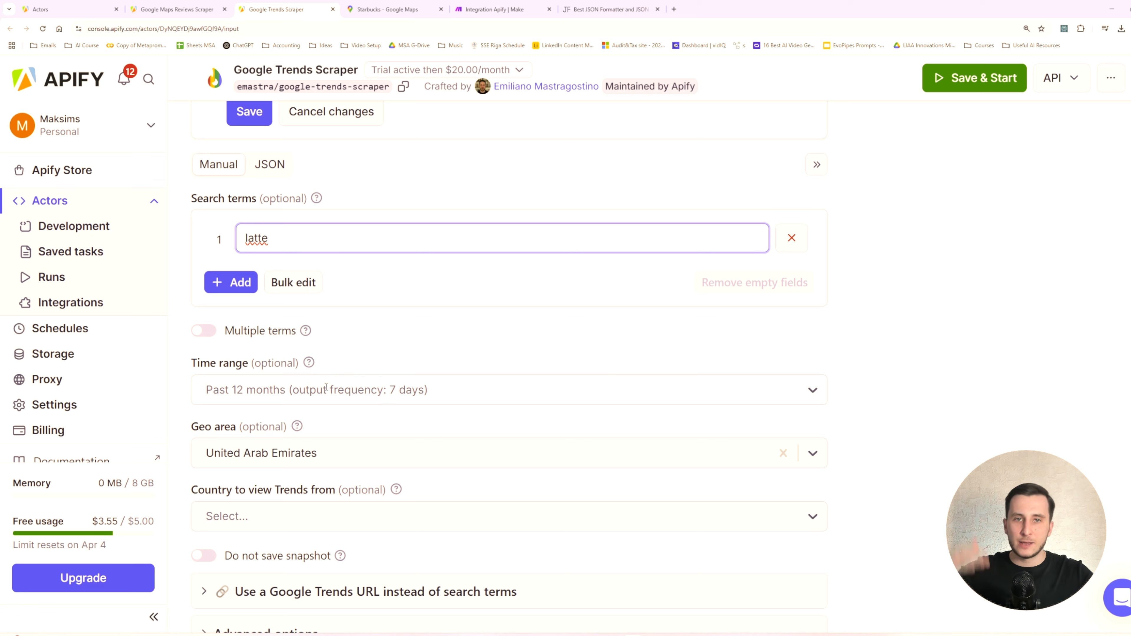
- Review the scraper's time range, geo area, viewing country and remaining input options
{"action": "scroll", "coordinate": [326, 387], "scroll_direction": "down", "scroll_amount": 1}
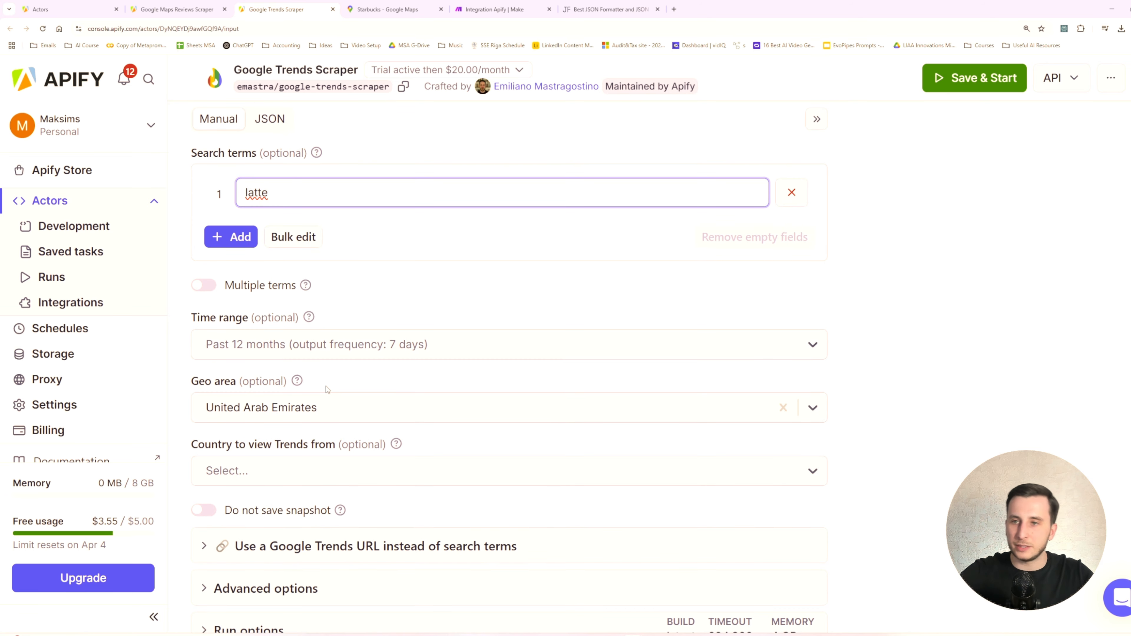
{"action": "left_click_drag", "start_coordinate": [192, 381], "coordinate": [236, 385]}
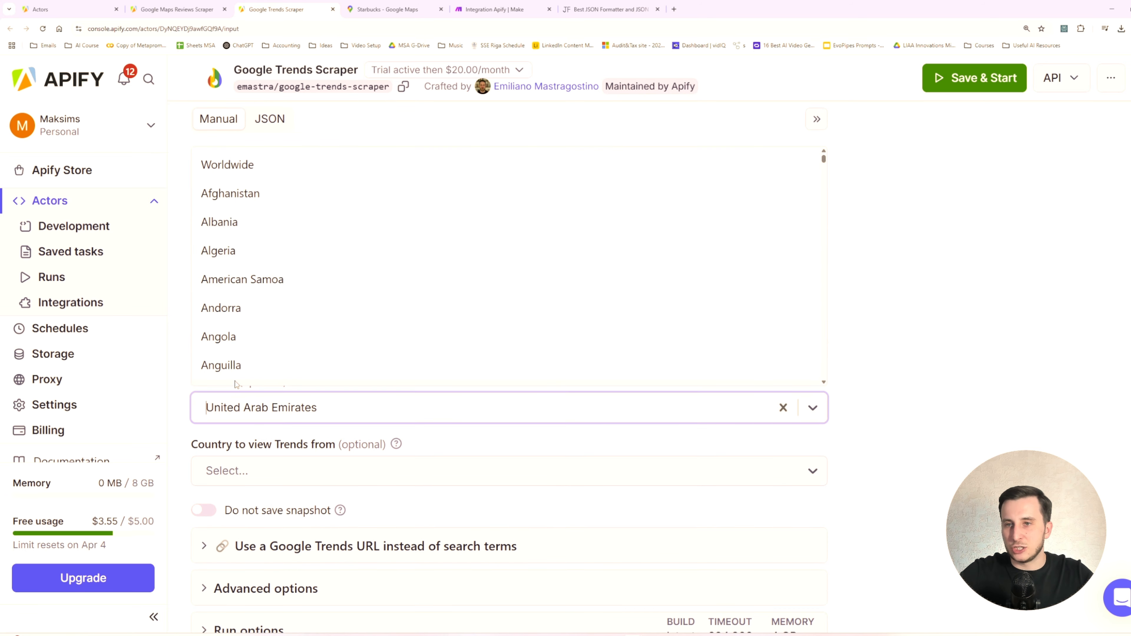
{"action": "left_click", "coordinate": [236, 399]}
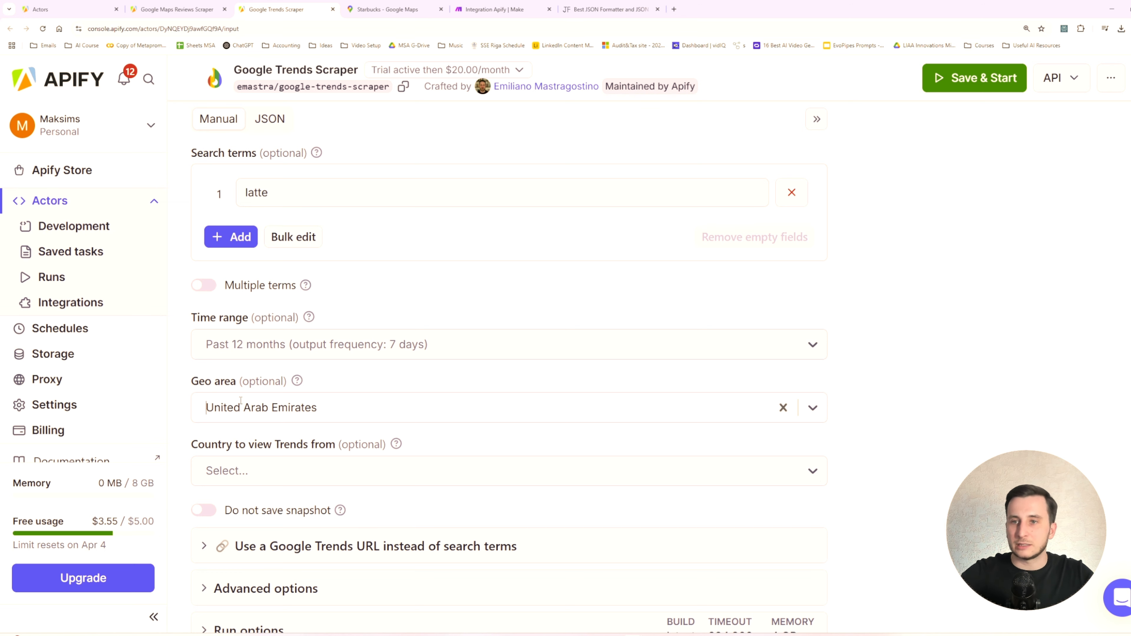
{"action": "scroll", "coordinate": [342, 428], "scroll_direction": "down", "scroll_amount": 1}
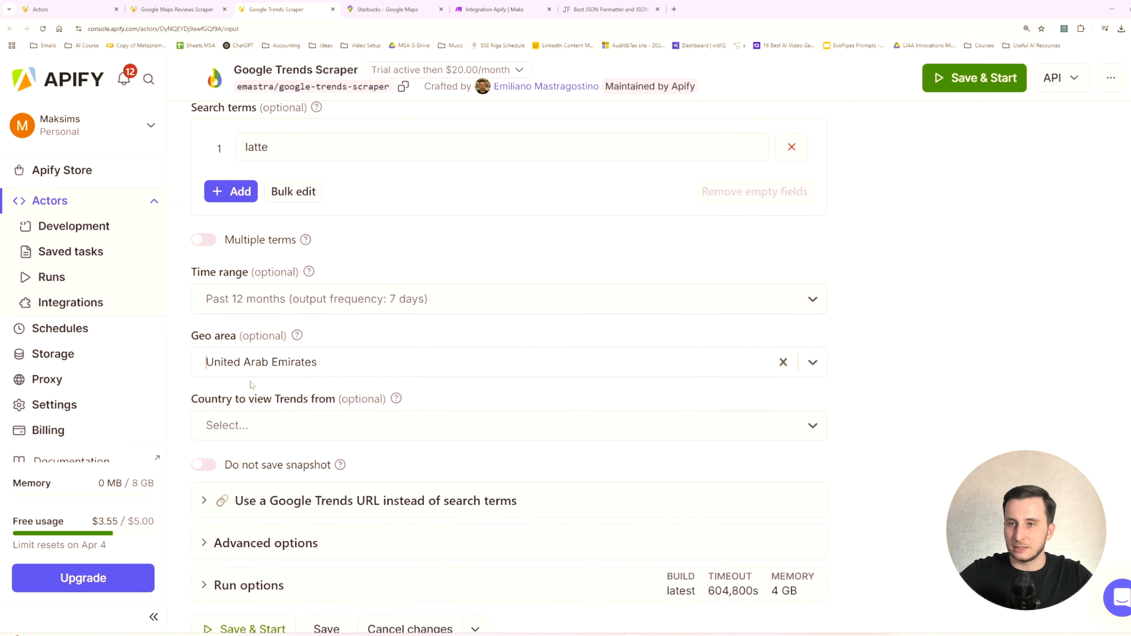
{"action": "left_click", "coordinate": [280, 423]}
{"action": "left_click", "coordinate": [280, 421]}
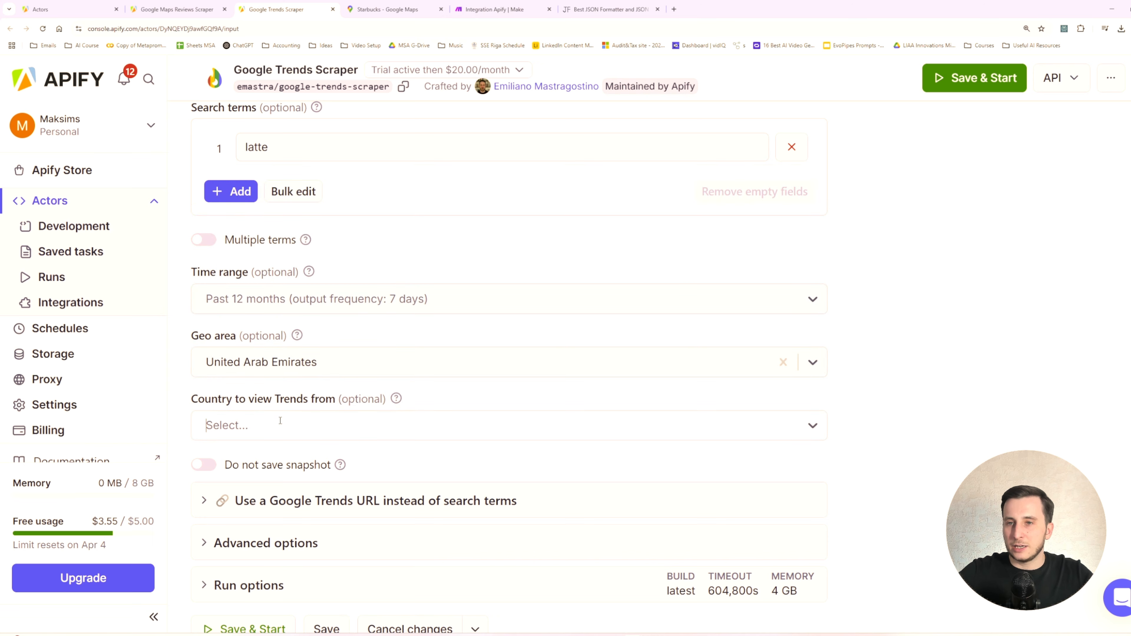
{"action": "scroll", "coordinate": [352, 404], "scroll_direction": "down", "scroll_amount": 3}
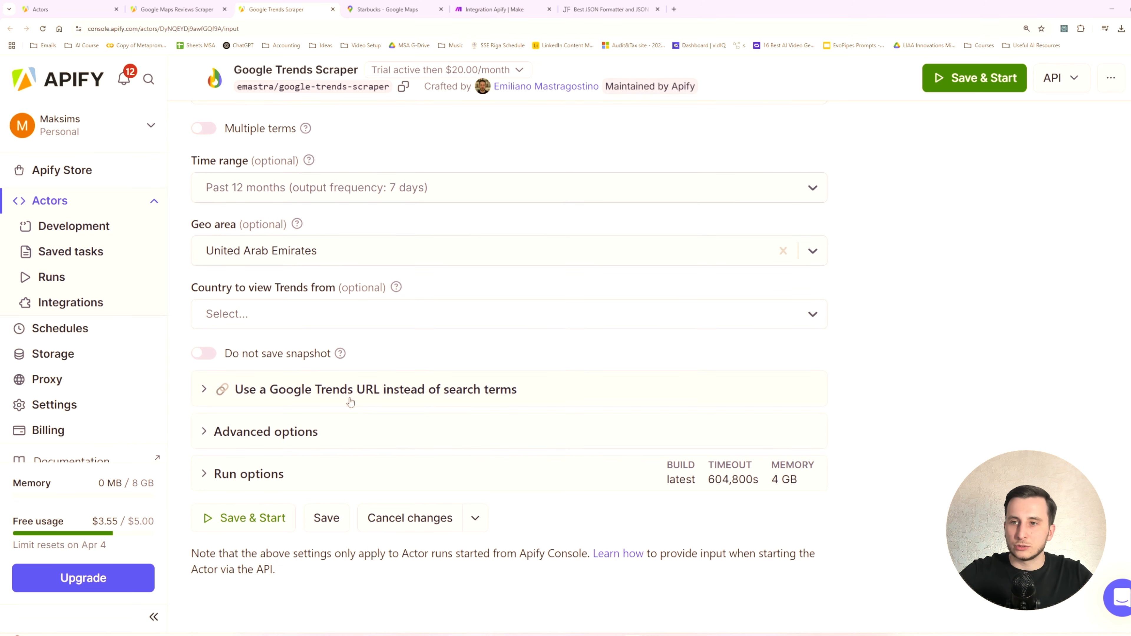
{"action": "scroll", "coordinate": [323, 340], "scroll_direction": "up", "scroll_amount": 7}
{"action": "scroll", "coordinate": [315, 338], "scroll_direction": "up", "scroll_amount": 1}
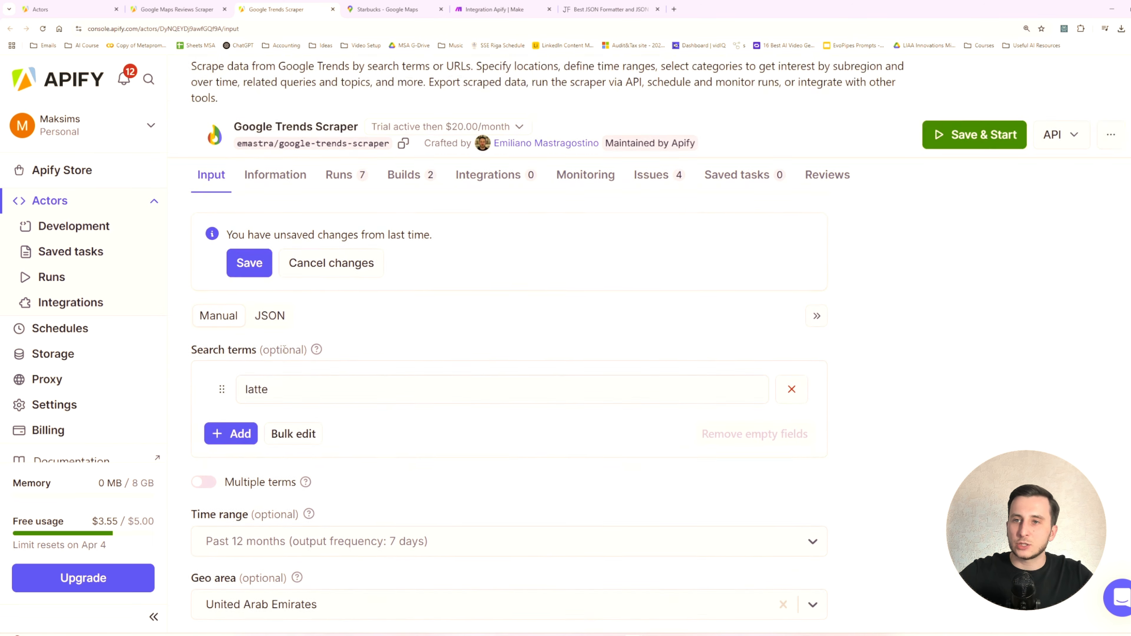
- Show the Google Trends Scraper input as JSON and copy the whole code
{"action": "left_click", "coordinate": [273, 327]}
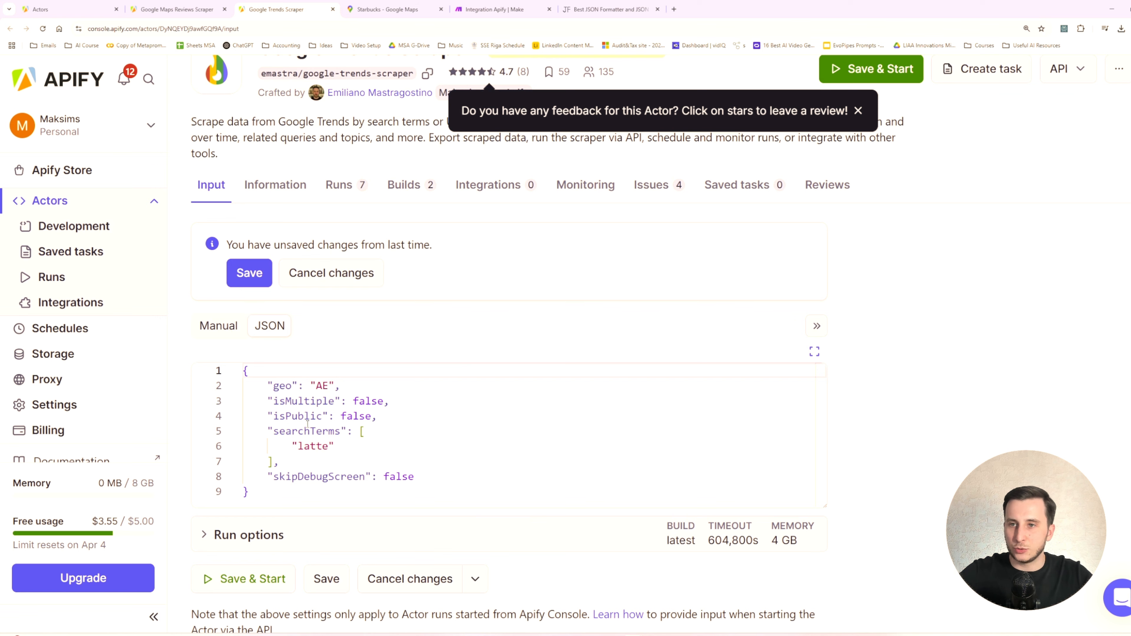
{"action": "left_click", "coordinate": [308, 426]}
{"action": "key", "text": "ctrl+a"}
{"action": "key", "text": "ctrl+c"}
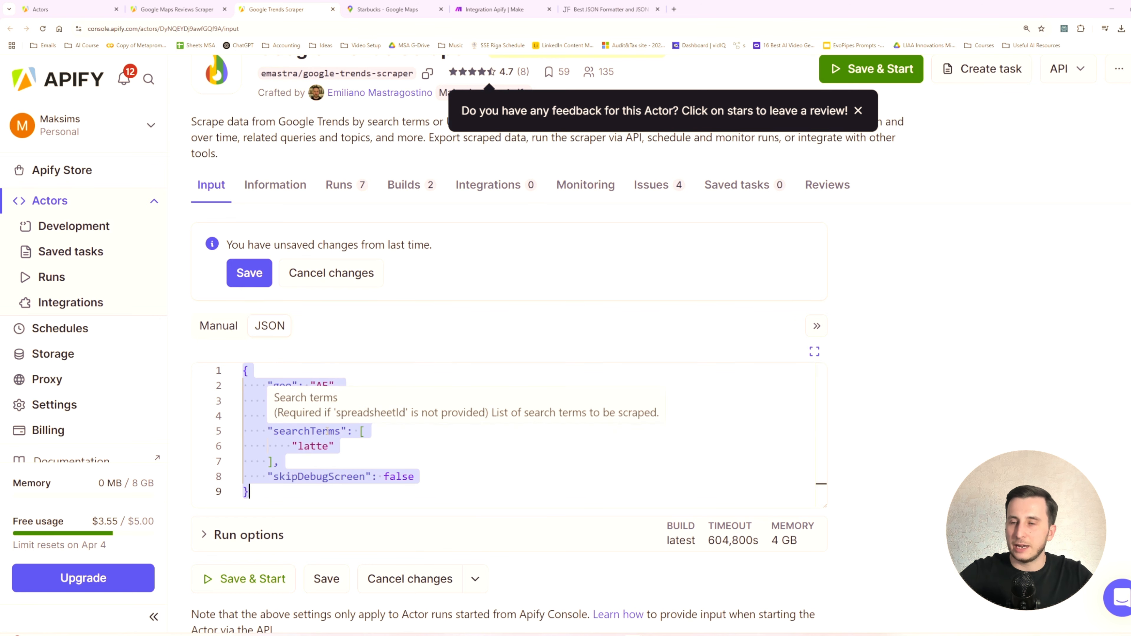
{"action": "left_click", "coordinate": [458, 10]}
{"action": "left_click", "coordinate": [936, 335]}
{"action": "key", "text": "ctrl+v"}
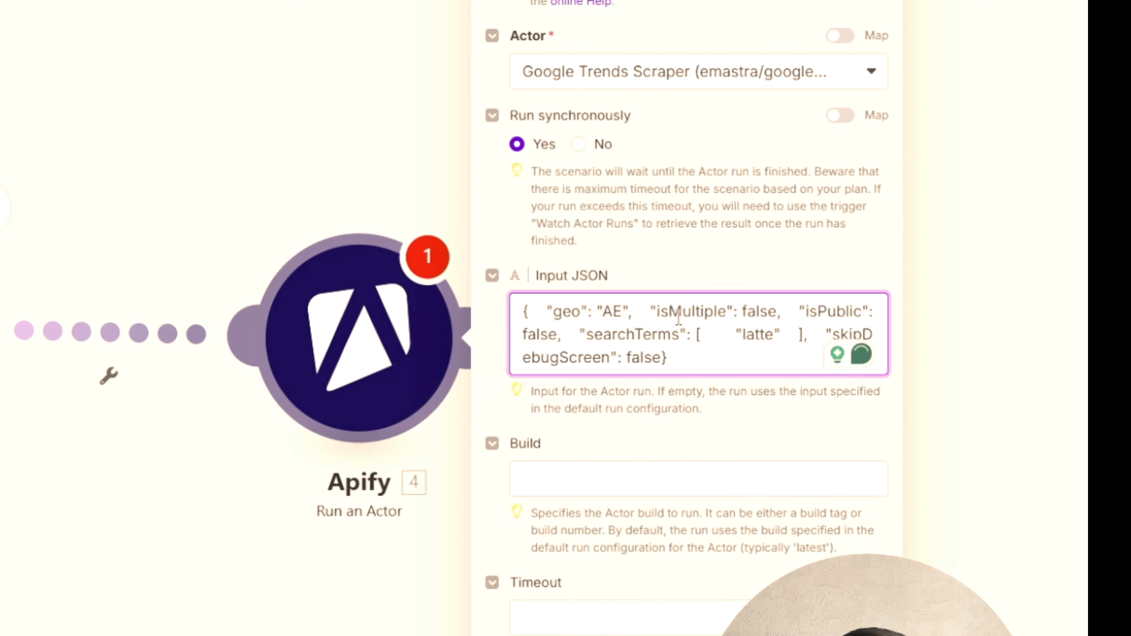
{"action": "key", "text": "ctrl+a"}
{"action": "key", "text": "BackSpace"}
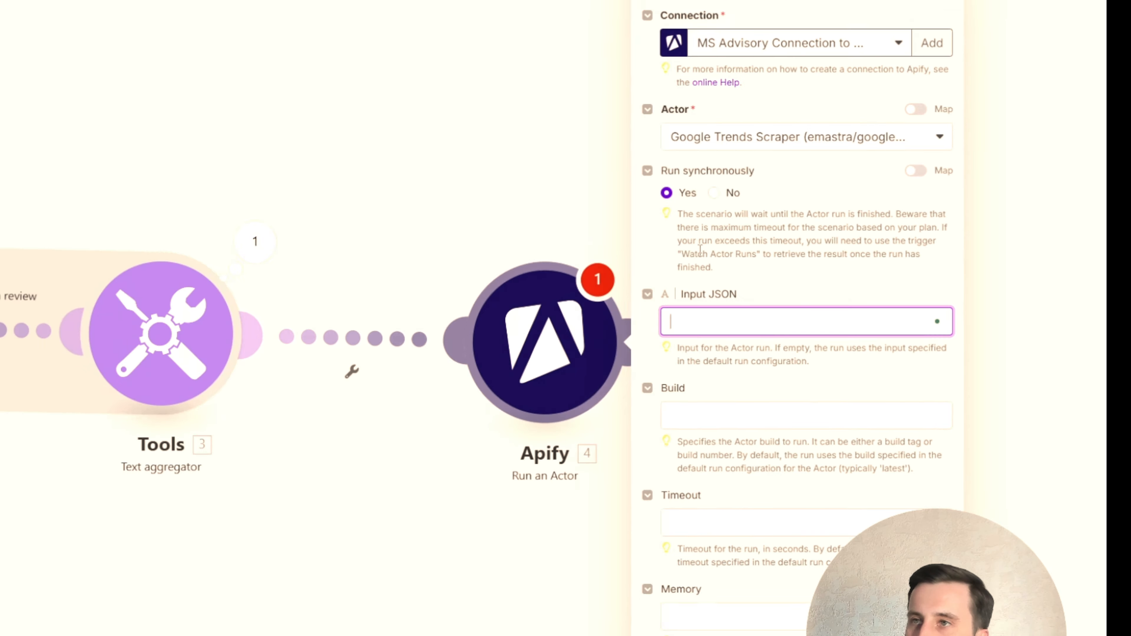
- Pass the copied JSON through JSON Formatter and paste the formatted version into the Input JSON of the Google Trends module in Make
{"action": "left_click", "coordinate": [575, 9]}
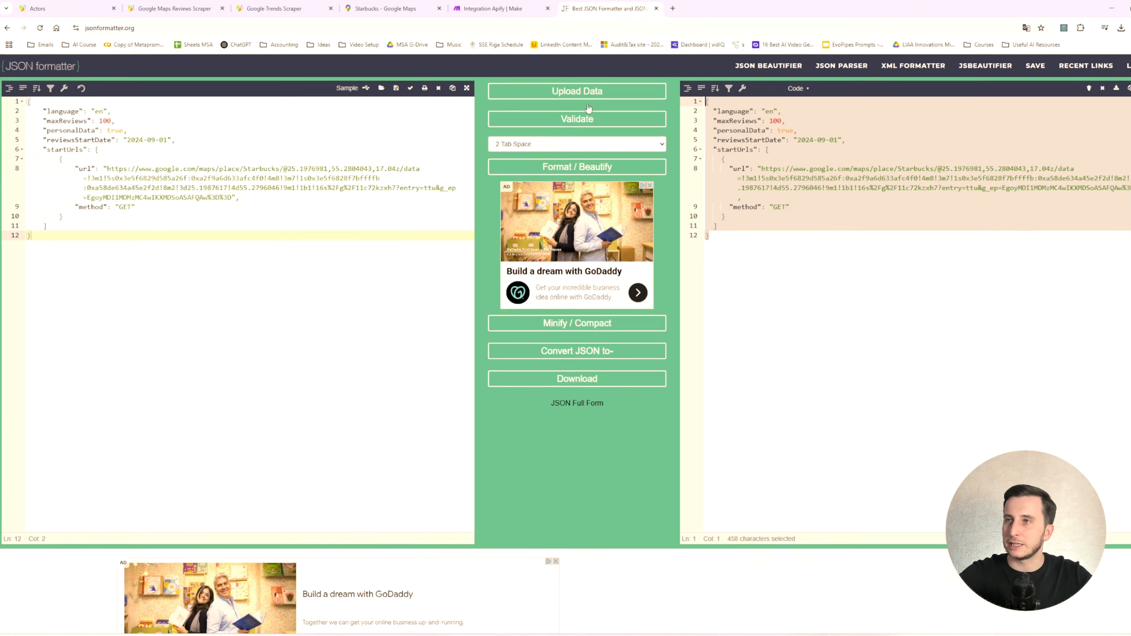
{"action": "left_click", "coordinate": [444, 353]}
{"action": "key", "text": "ctrl+a"}
{"action": "key", "text": "ctrl+v"}
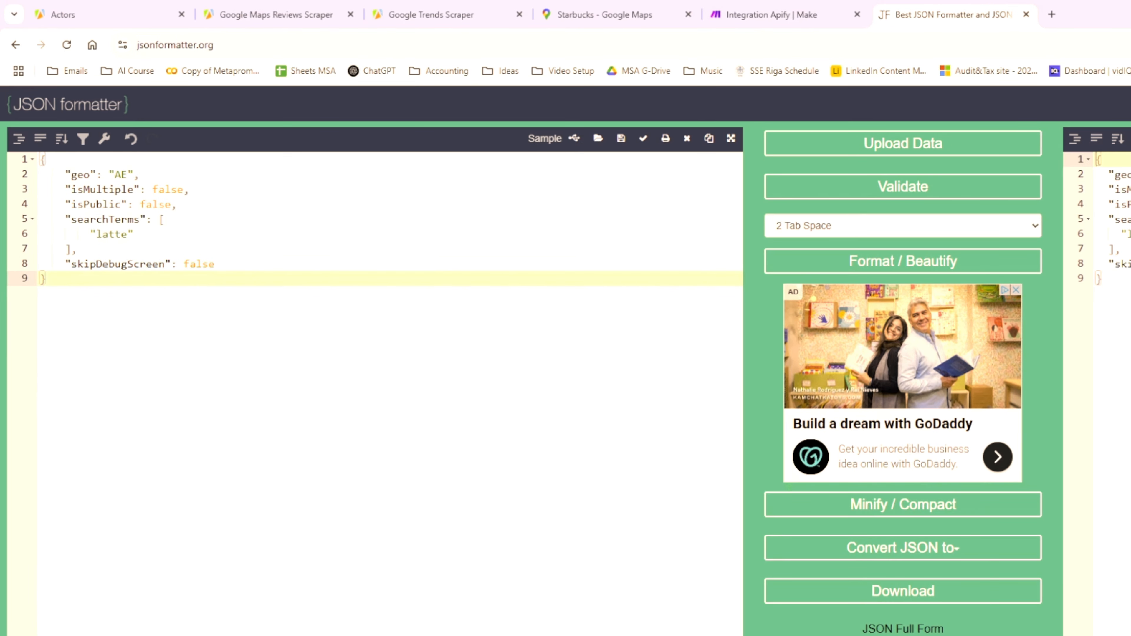
{"action": "key", "text": "ctrl+a"}
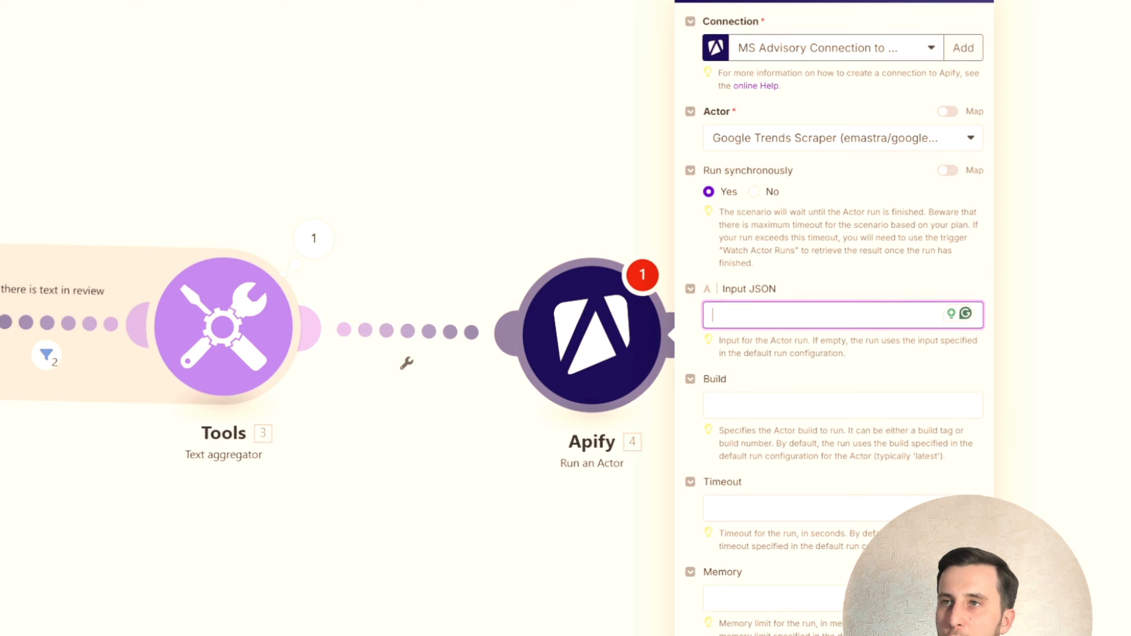
{"action": "key", "text": "ctrl+v"}
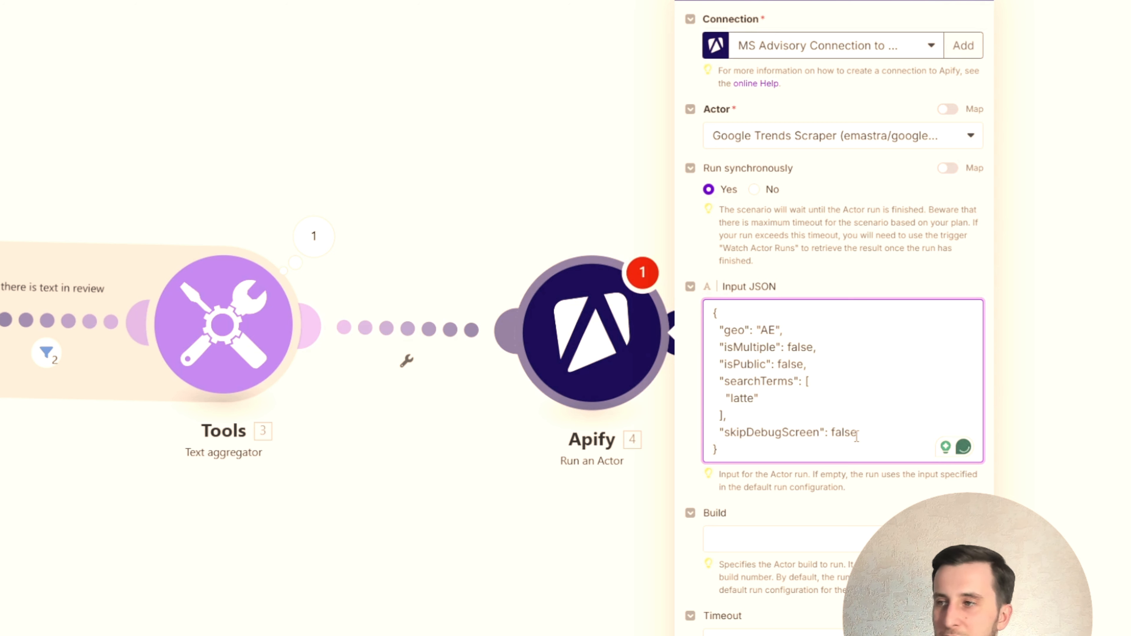
- Check the geo code and the search term inside the module's Input JSON
{"action": "left_click", "coordinate": [771, 329]}
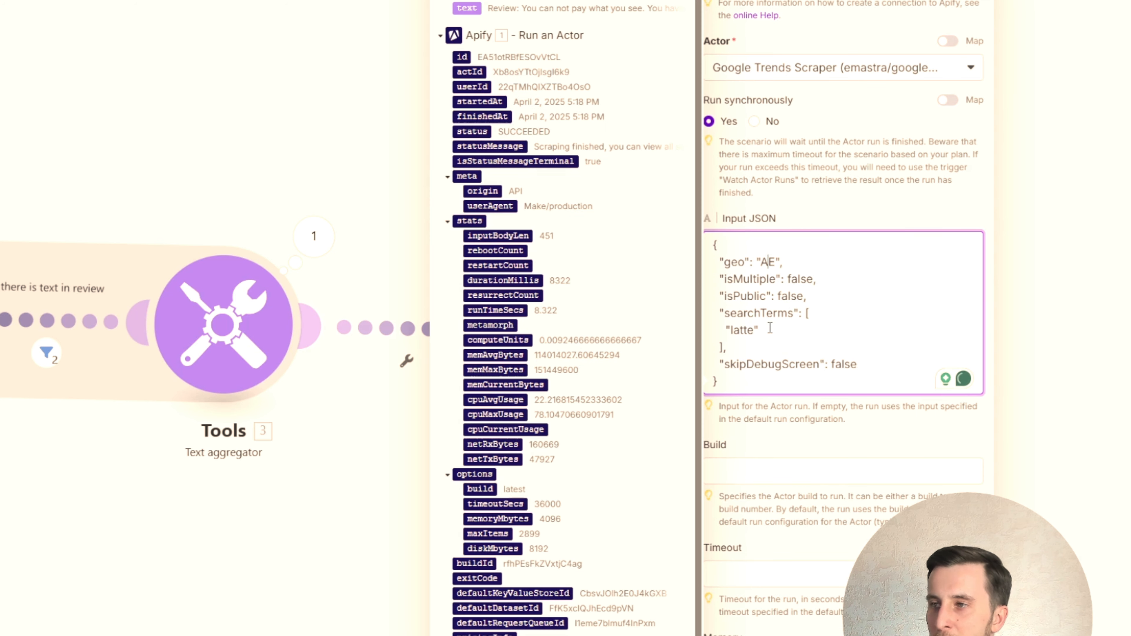
{"action": "double_click", "coordinate": [763, 262]}
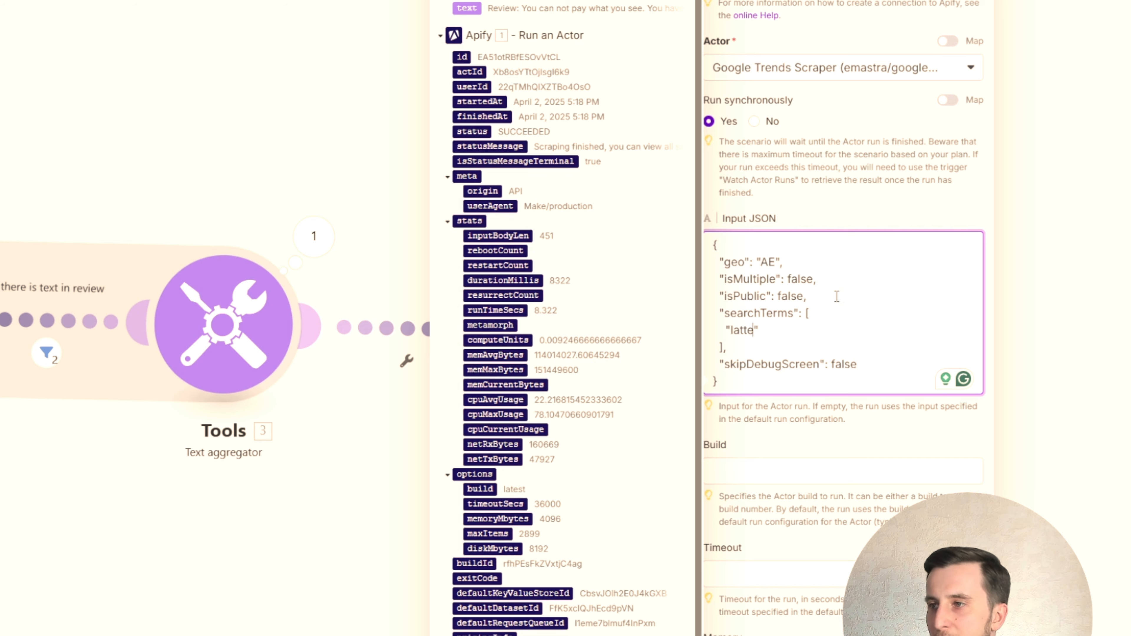
{"action": "left_click_drag", "start_coordinate": [731, 331], "coordinate": [754, 332]}
{"action": "left_click", "coordinate": [755, 332]}
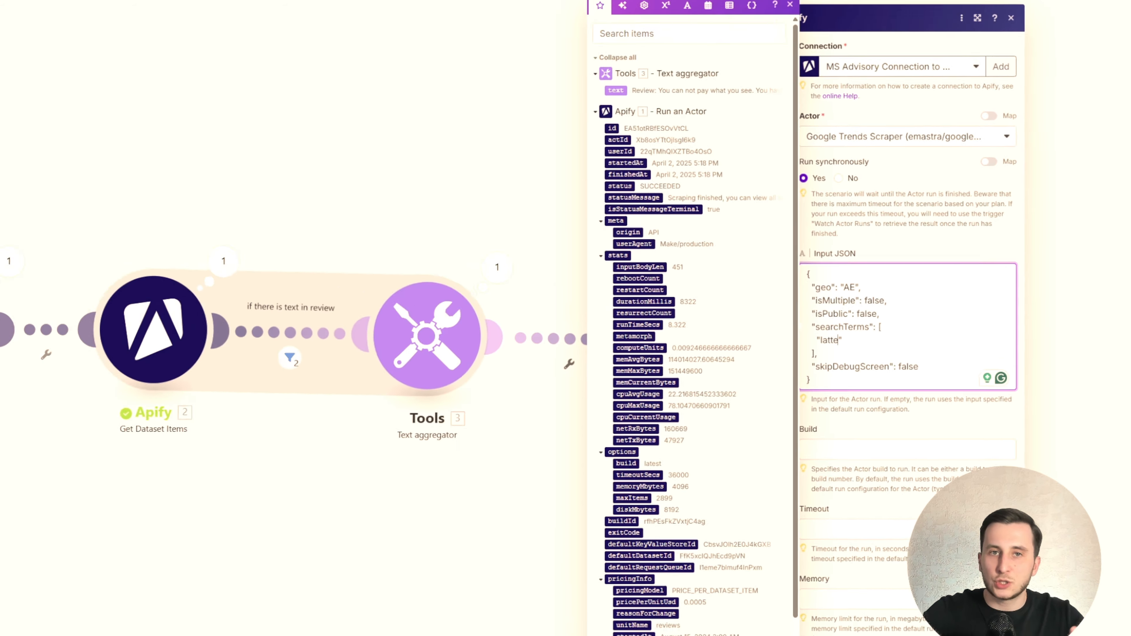
- Search Google for "google trends" in a new browser tab
{"action": "left_click", "coordinate": [763, 8]}
{"action": "type", "text": "google"}
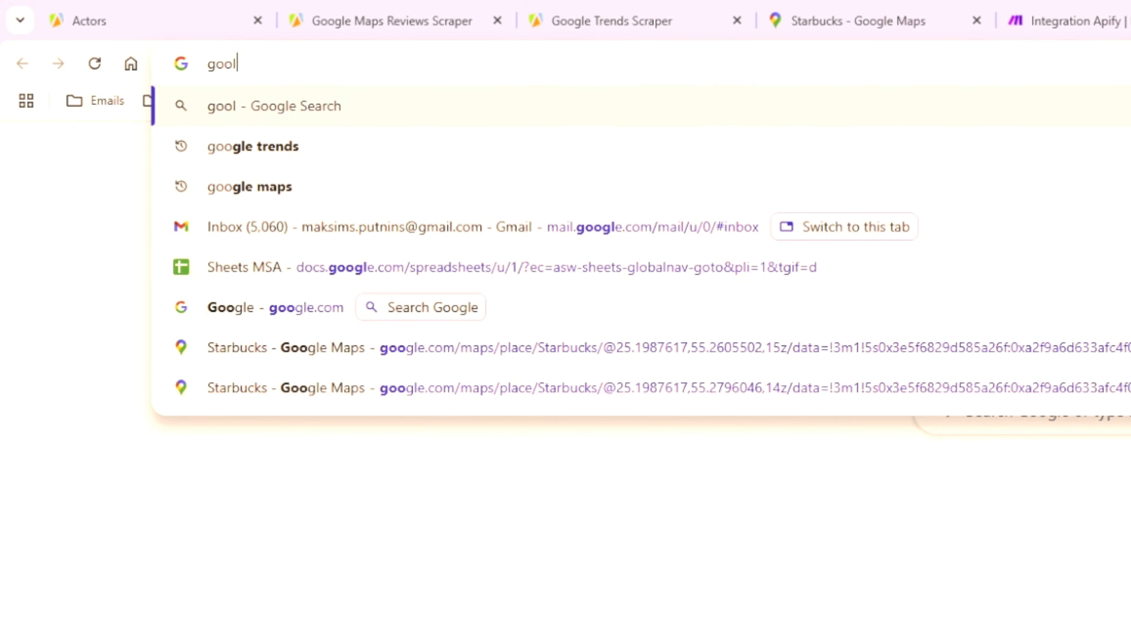
{"action": "type", "text": " trends"}
{"action": "key", "text": "Return"}
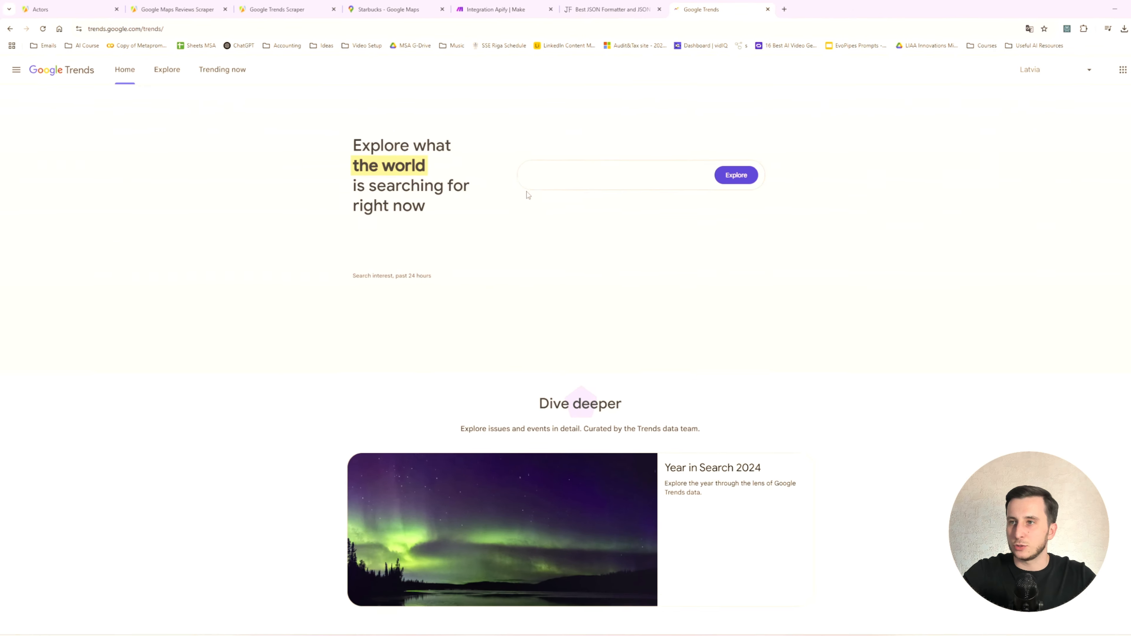
- Open Google Trends and explore the search term "latte"
{"action": "left_click", "coordinate": [557, 175]}
{"action": "type", "text": "latte"}
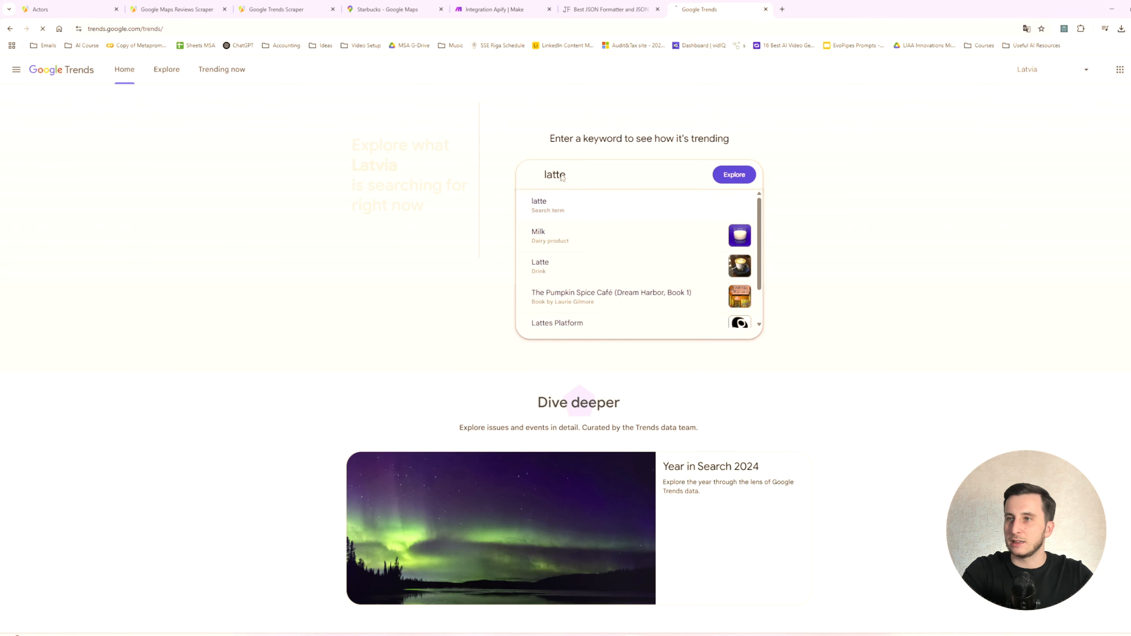
{"action": "key", "text": "Return"}
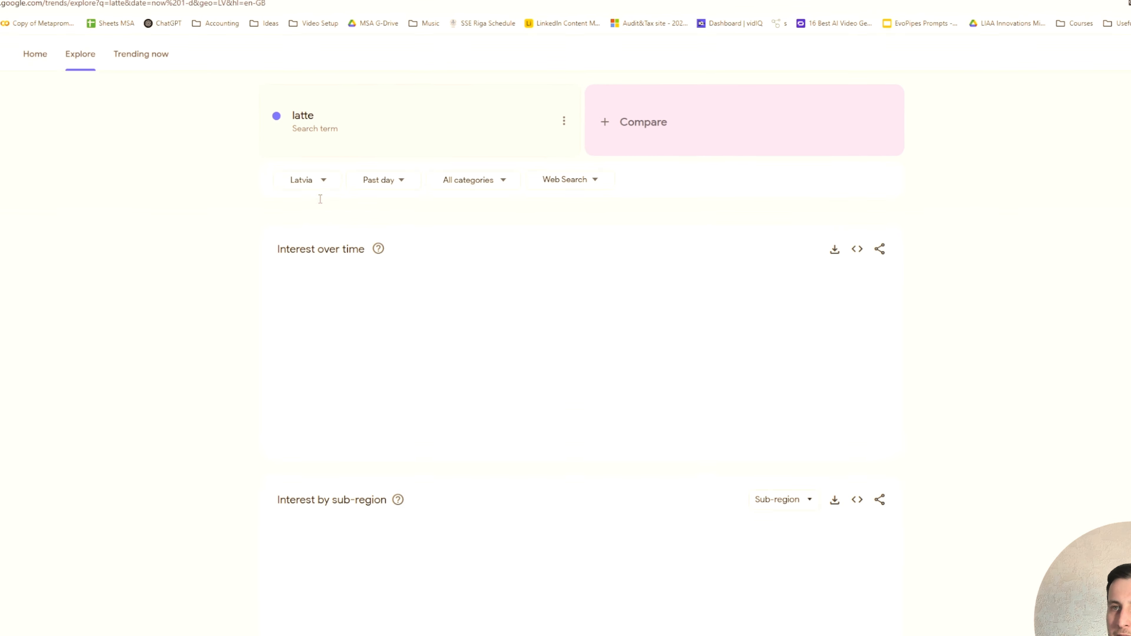
- Filter the latte trend to the past 12 months and United Arab Emirates, and review interest by sub-region and related topics
{"action": "left_click", "coordinate": [412, 174]}
{"action": "left_click", "coordinate": [295, 449]}
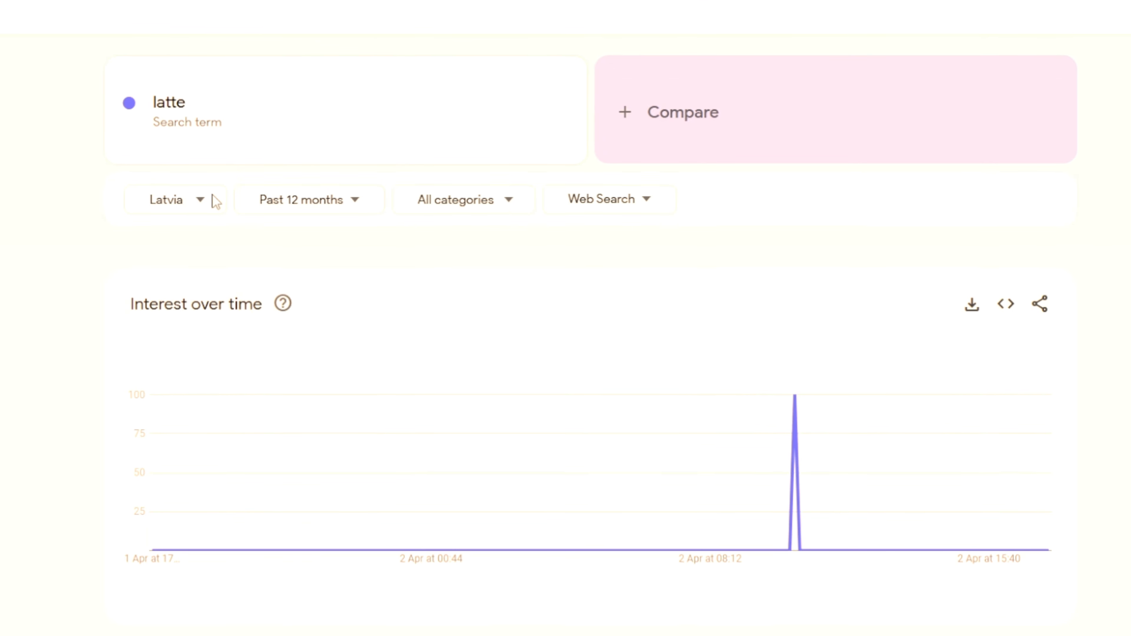
{"action": "type", "text": "arab"}
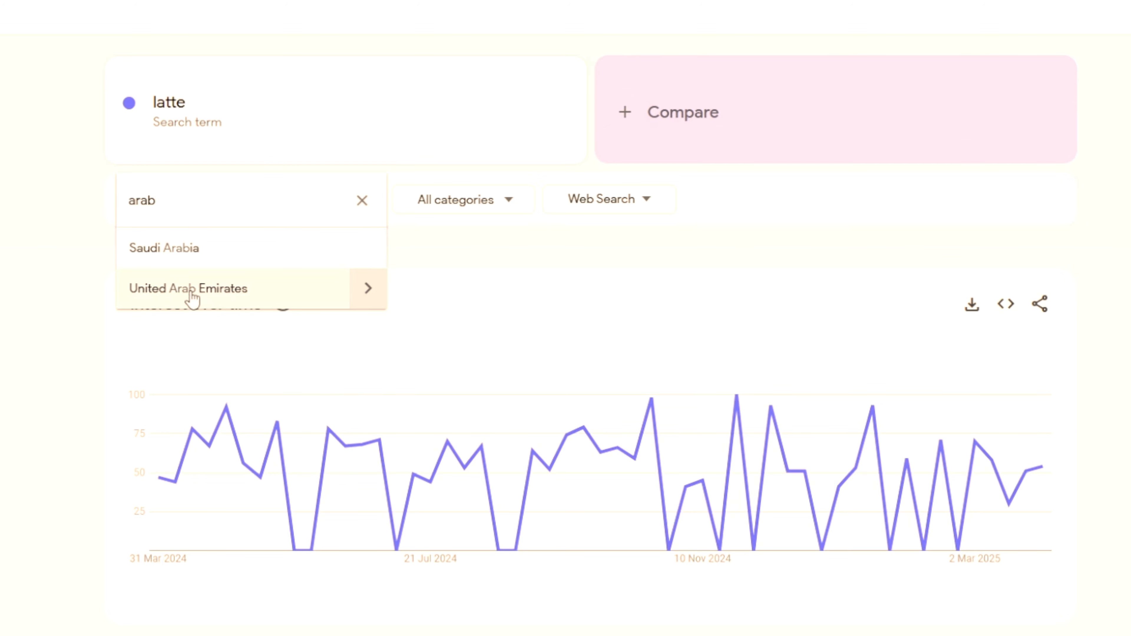
{"action": "left_click", "coordinate": [192, 292]}
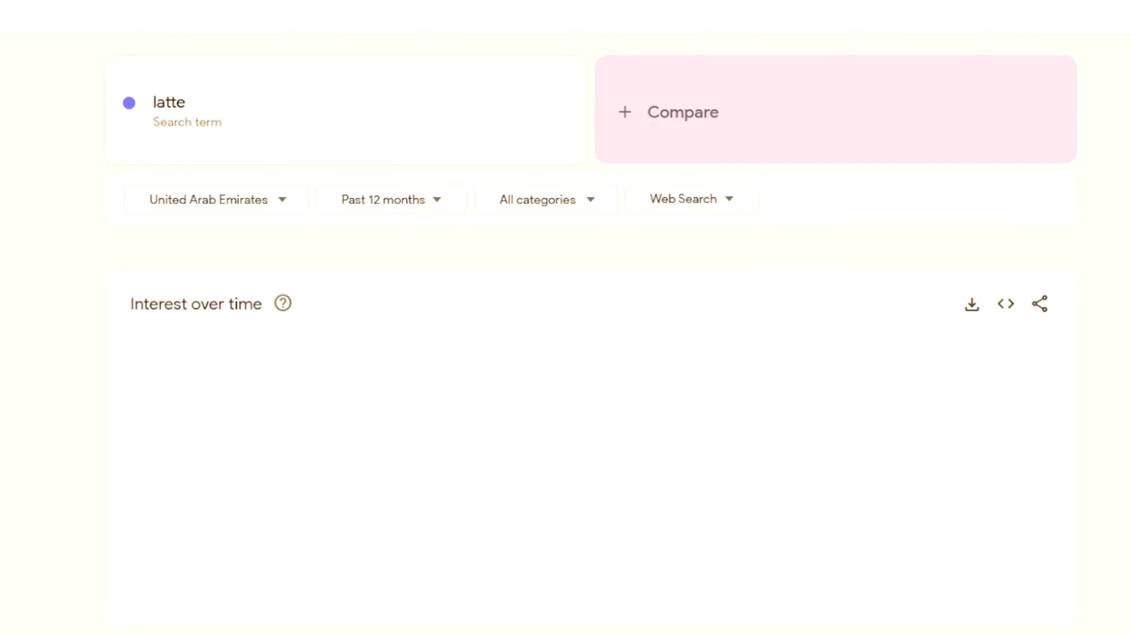
{"action": "scroll", "coordinate": [404, 270], "scroll_direction": "down", "scroll_amount": 8}
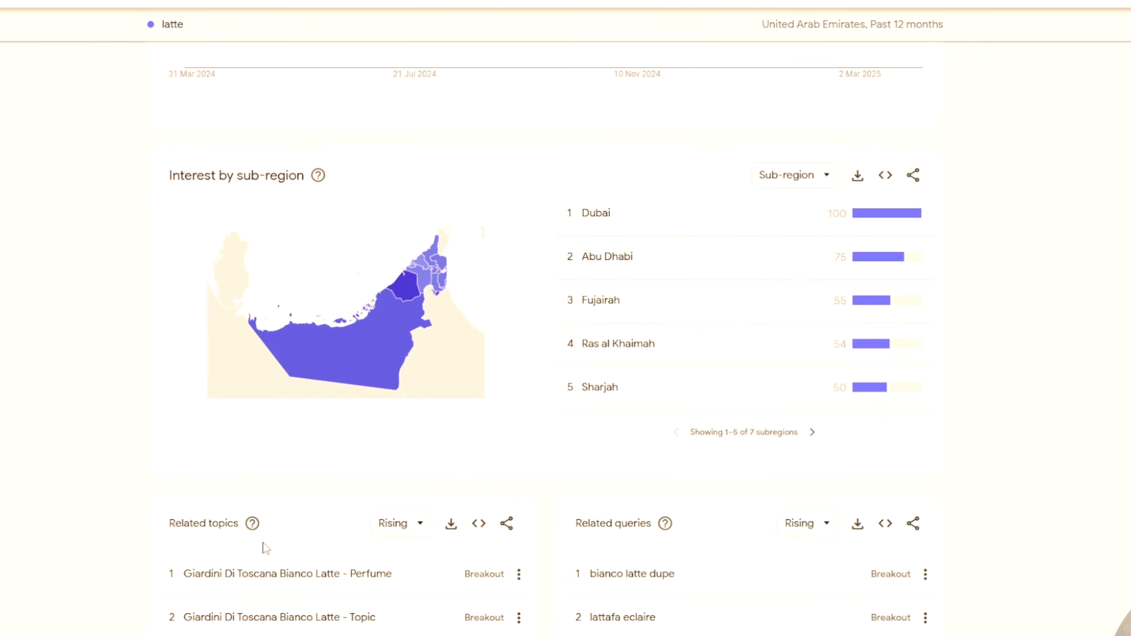
{"action": "left_click_drag", "start_coordinate": [552, 416], "coordinate": [592, 415]}
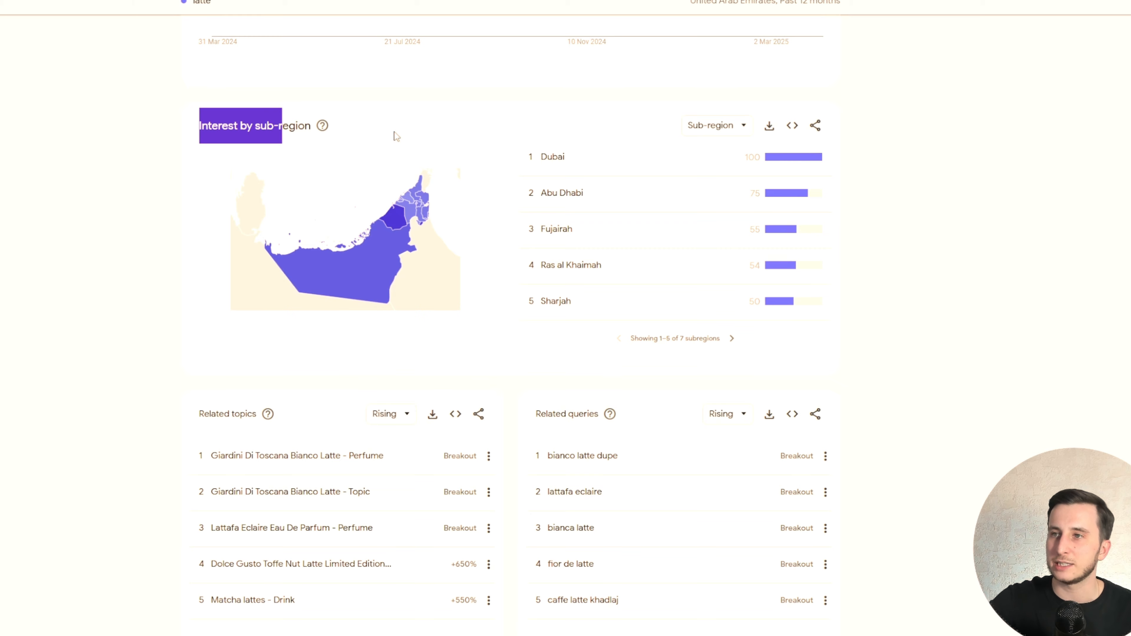
{"action": "scroll", "coordinate": [392, 134], "scroll_direction": "up", "scroll_amount": 7}
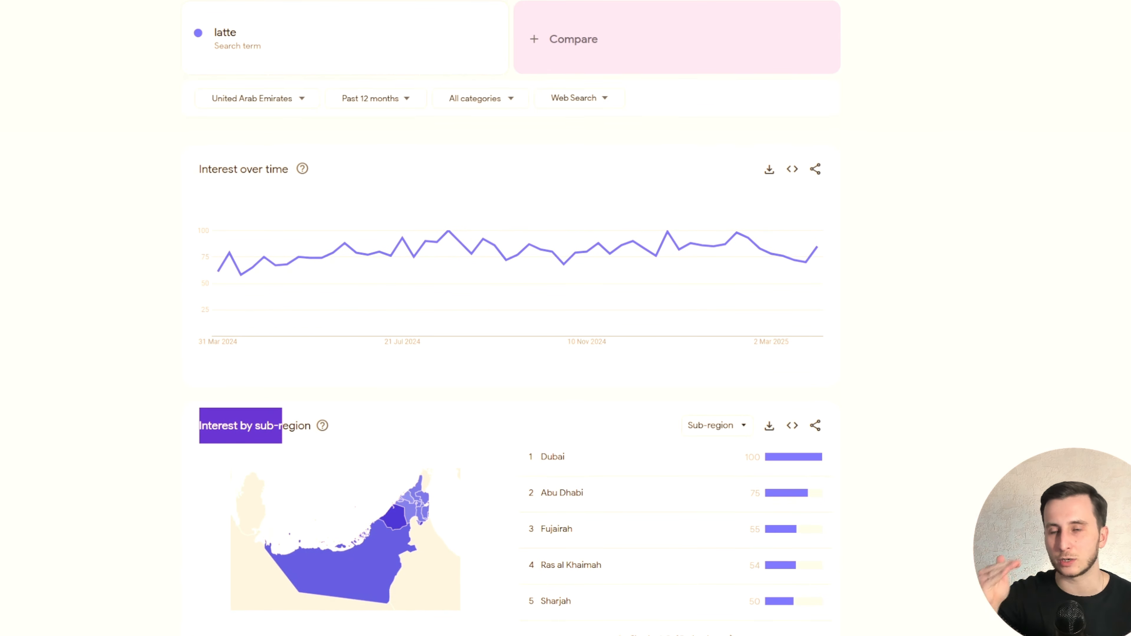
- Review the Google Trends Scraper's manual input in Apify, including its search term, time range and geo area
{"action": "left_click", "coordinate": [276, 9]}
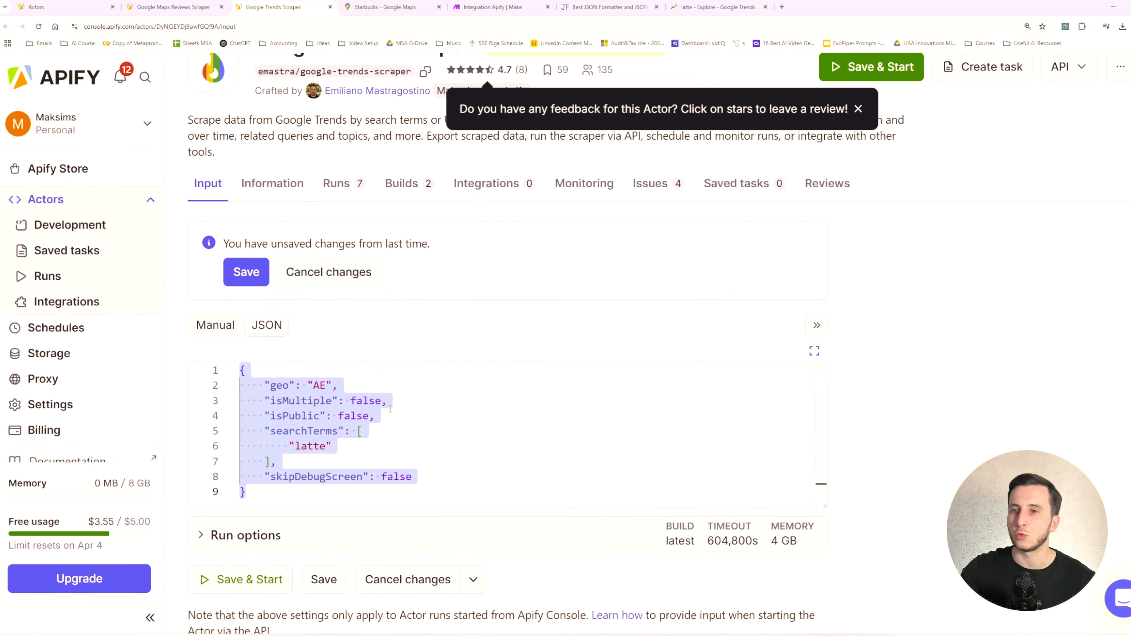
{"action": "left_click", "coordinate": [227, 330]}
{"action": "scroll", "coordinate": [356, 413], "scroll_direction": "down", "scroll_amount": 2}
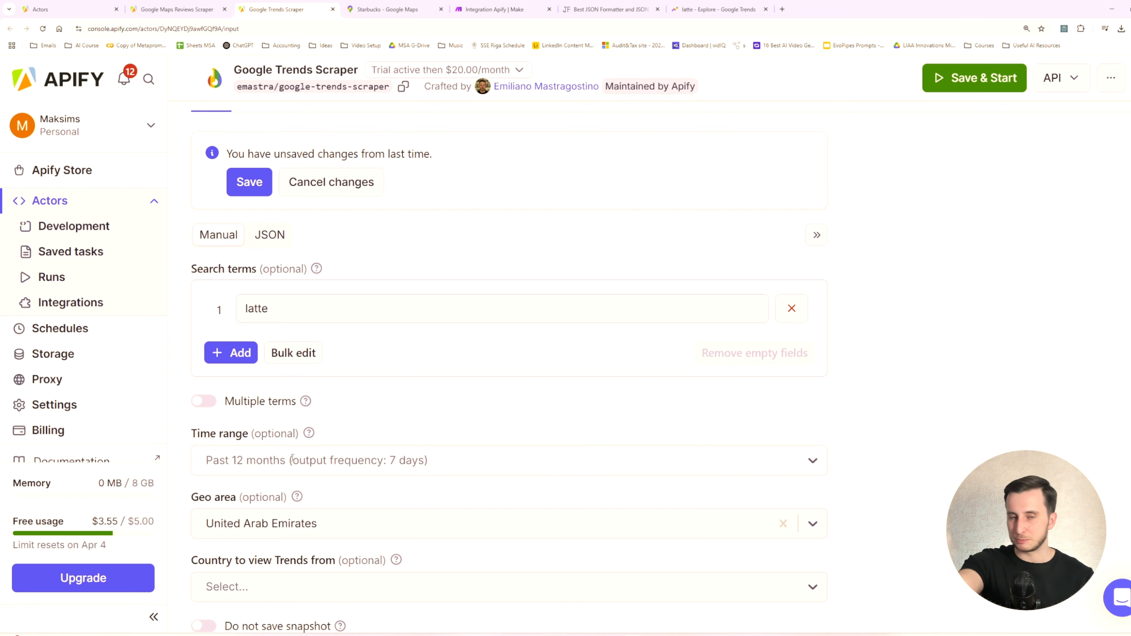
- Return to the Make scenario and save the Google Trends module with its Input JSON
{"action": "left_click", "coordinate": [494, 8]}
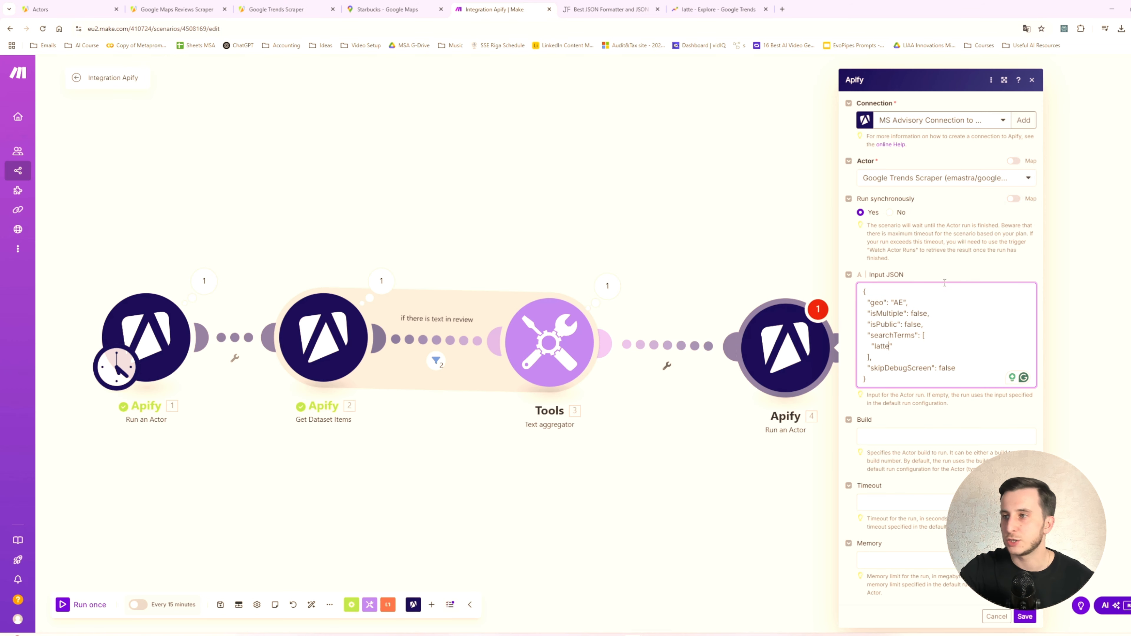
{"action": "left_click", "coordinate": [1025, 621]}
- Add an Apify Get Dataset Items module after the Google Trends Run an Actor module
{"action": "left_click_drag", "start_coordinate": [859, 426], "coordinate": [540, 408]}
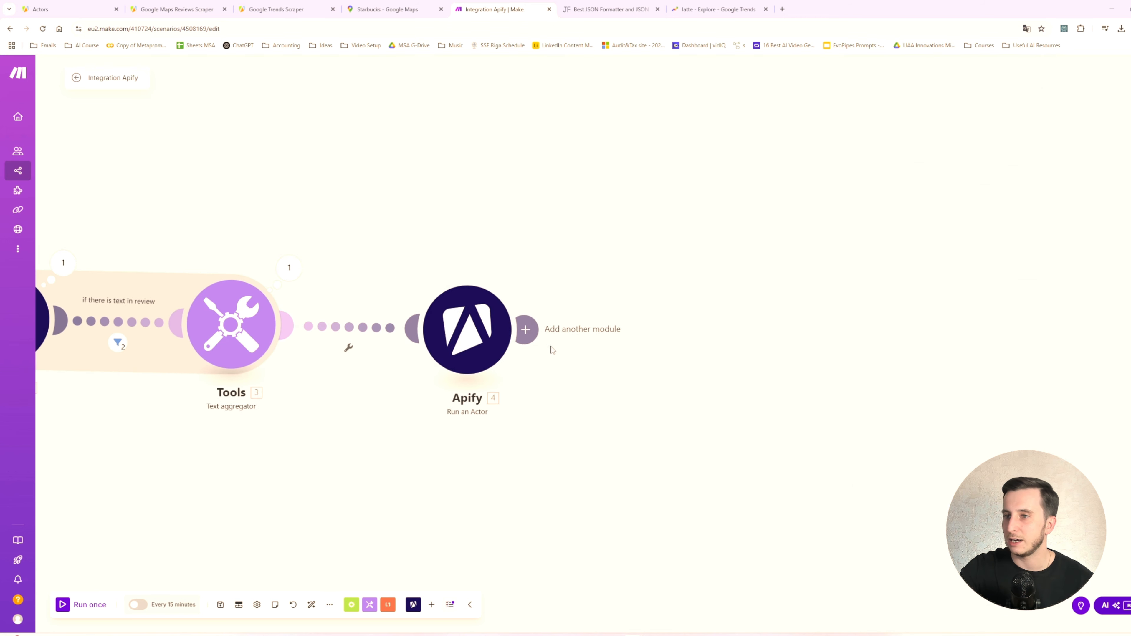
{"action": "double_click", "coordinate": [532, 335]}
{"action": "left_click", "coordinate": [824, 295]}
{"action": "left_click", "coordinate": [526, 331]}
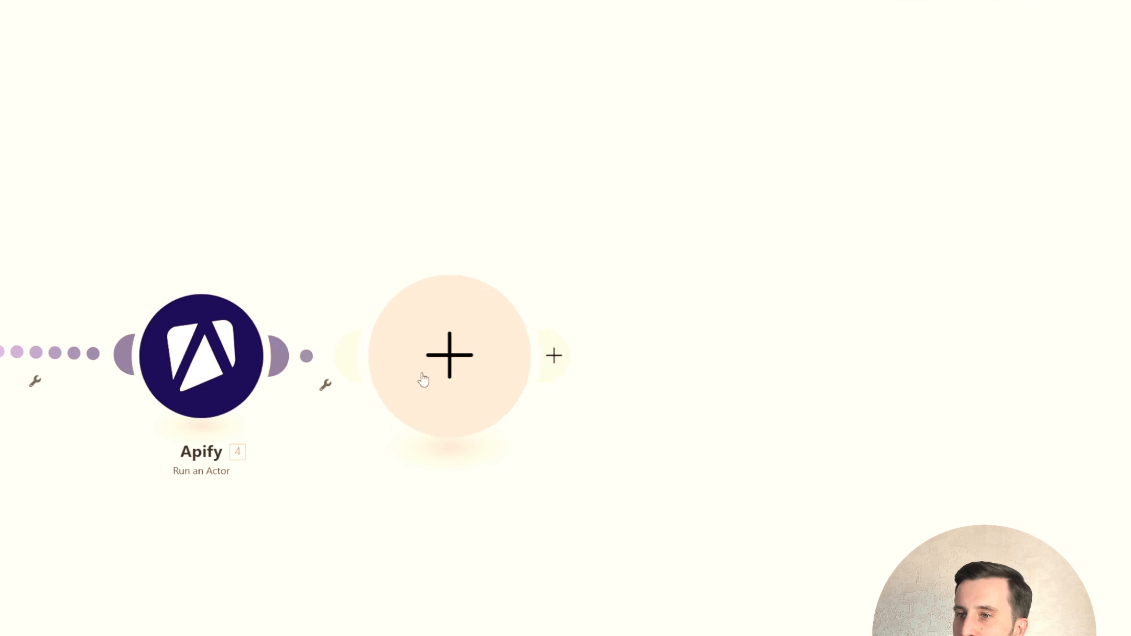
{"action": "left_click", "coordinate": [742, 250]}
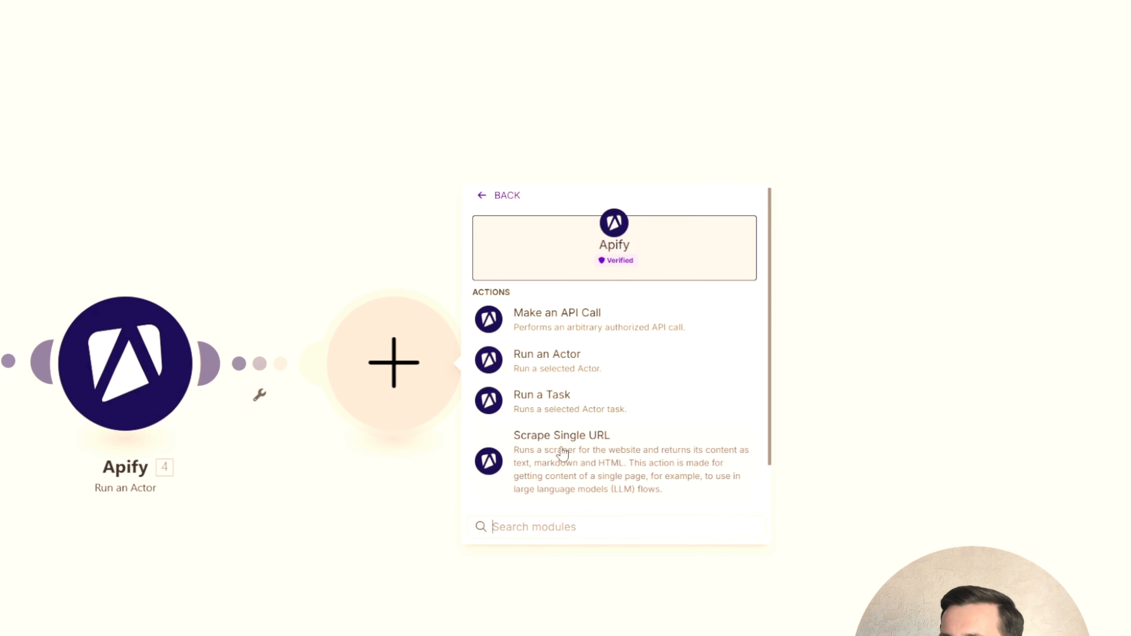
{"action": "scroll", "coordinate": [563, 455], "scroll_direction": "down", "scroll_amount": 1}
{"action": "left_click", "coordinate": [574, 493]}
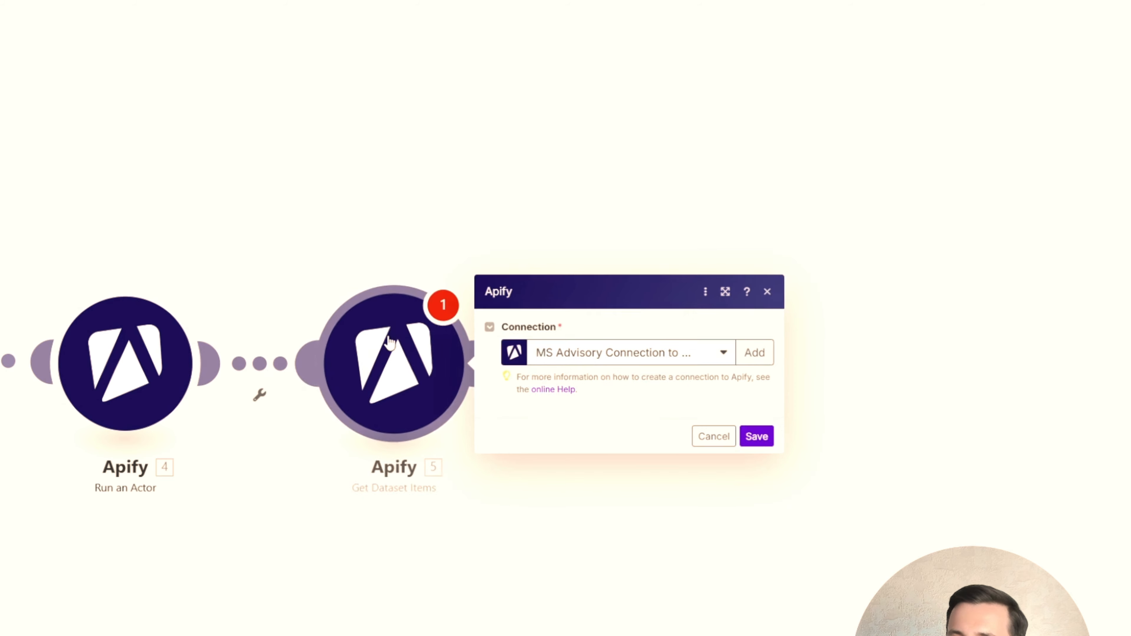
- Using the MS Advisory connection, map the new module's Dataset ID to defaultDatasetId from Apify module 4 and save it
{"action": "left_click", "coordinate": [654, 174]}
{"action": "left_click", "coordinate": [633, 244]}
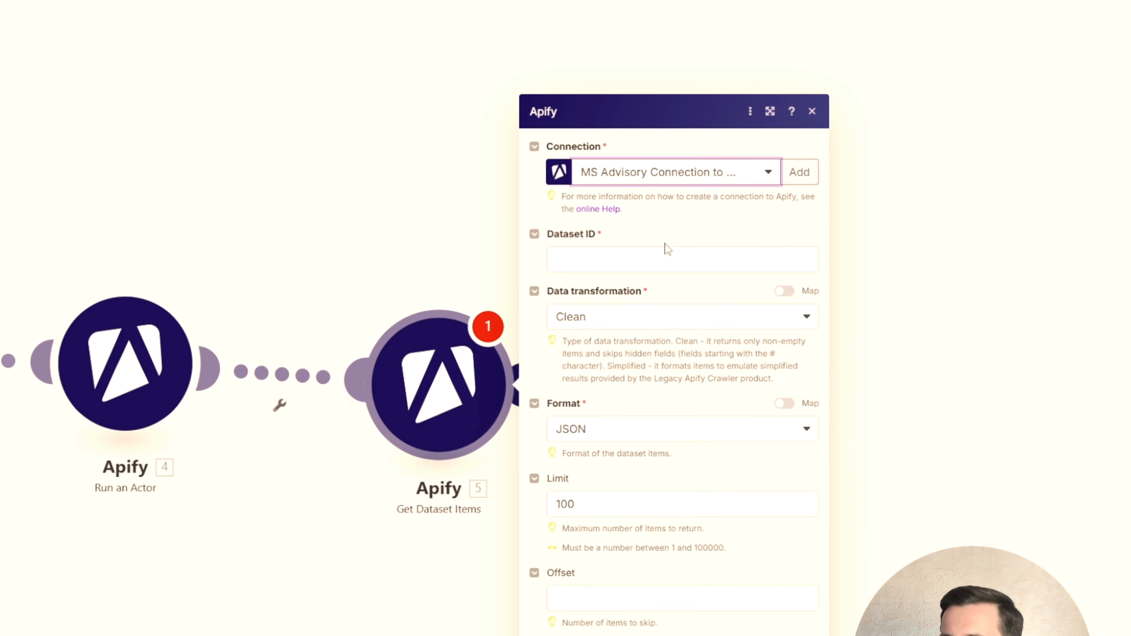
{"action": "left_click", "coordinate": [663, 256]}
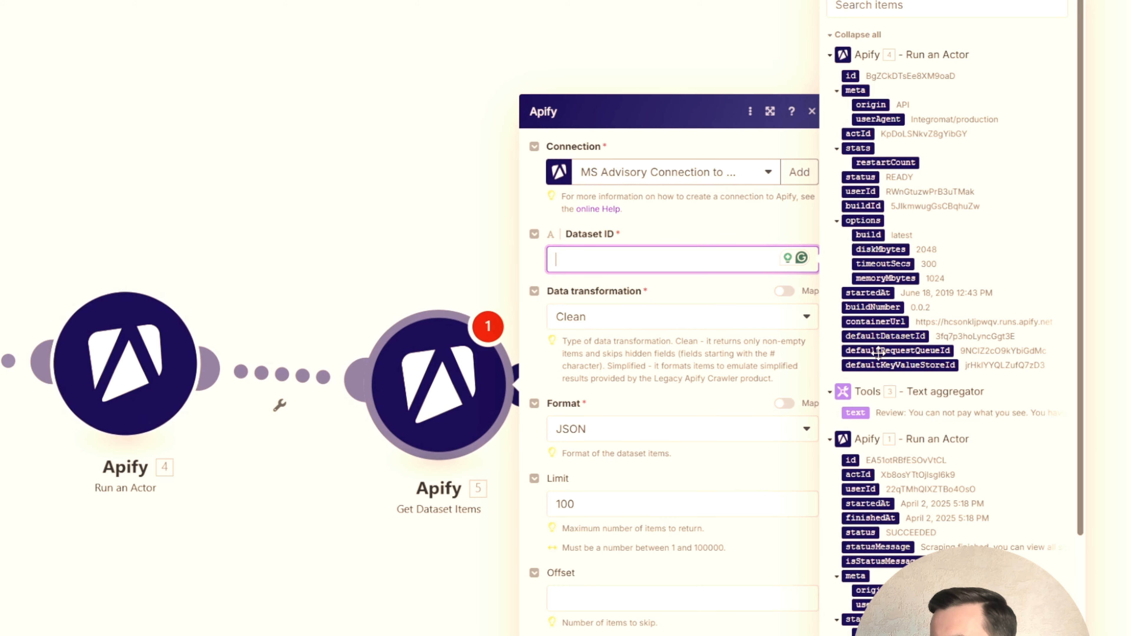
{"action": "left_click", "coordinate": [887, 336]}
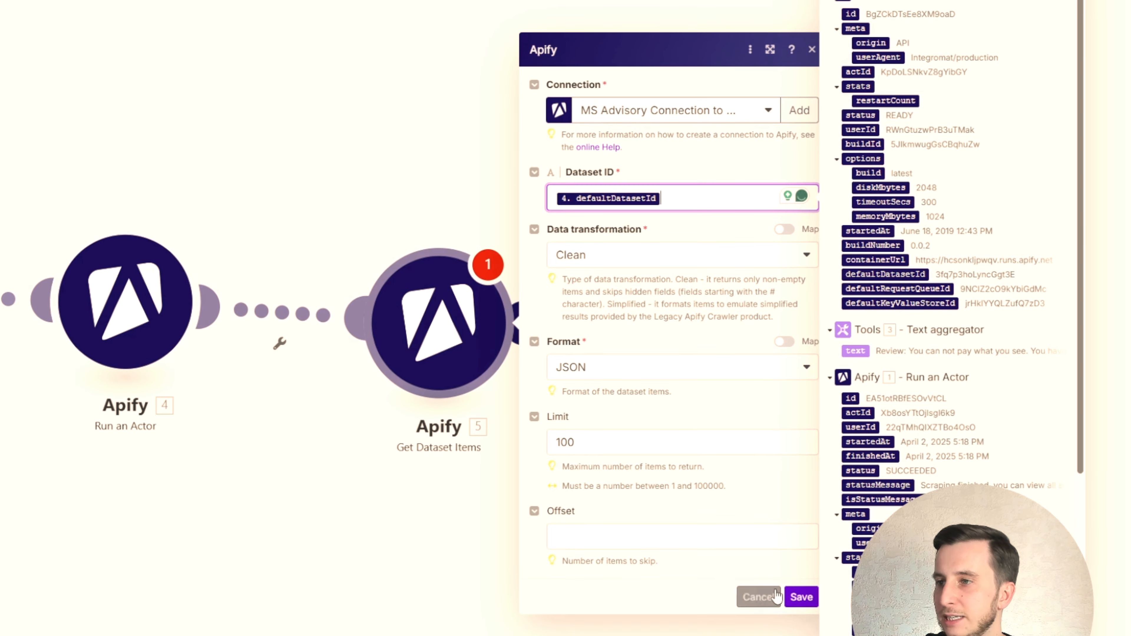
{"action": "left_click", "coordinate": [801, 598]}
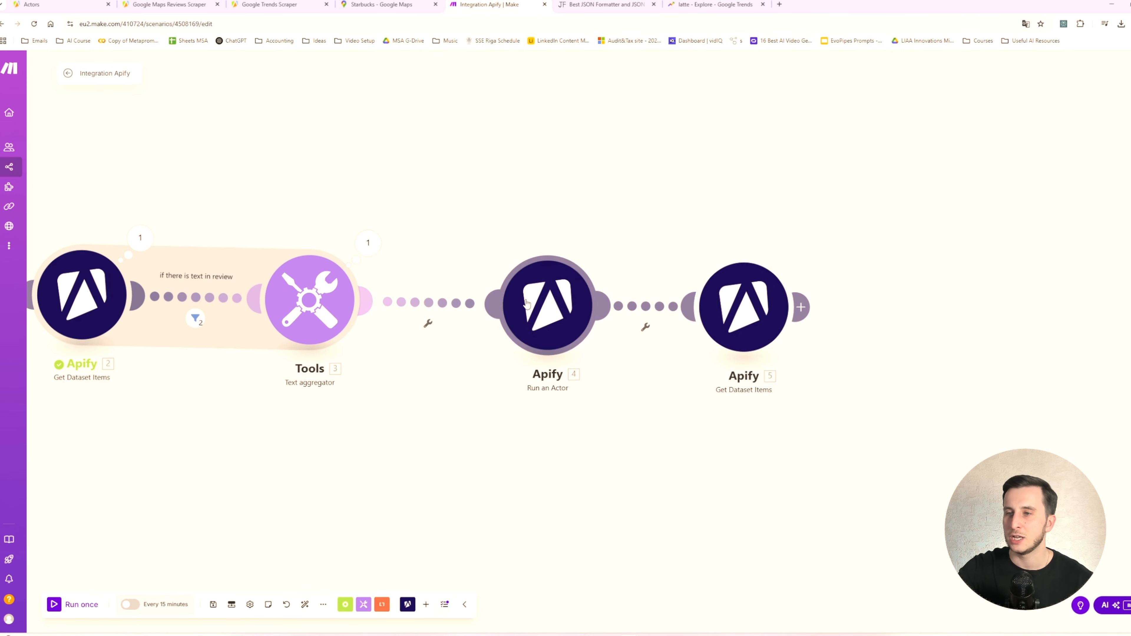
- Save the scenario and run it once
{"action": "left_click_drag", "start_coordinate": [389, 217], "coordinate": [588, 230]}
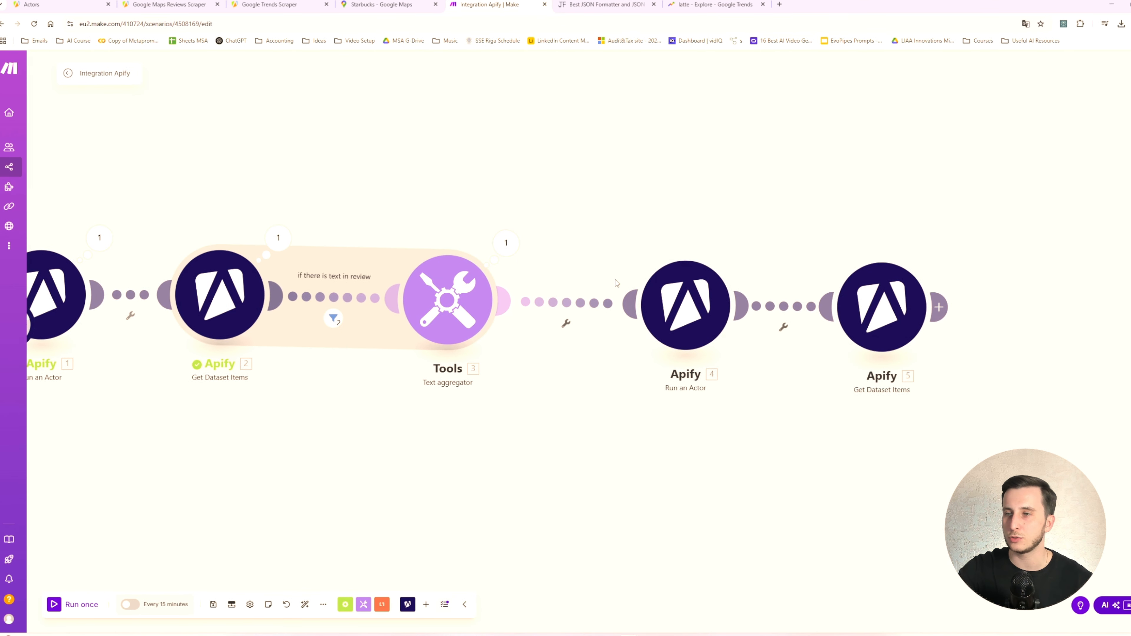
{"action": "left_click_drag", "start_coordinate": [490, 197], "coordinate": [533, 206]}
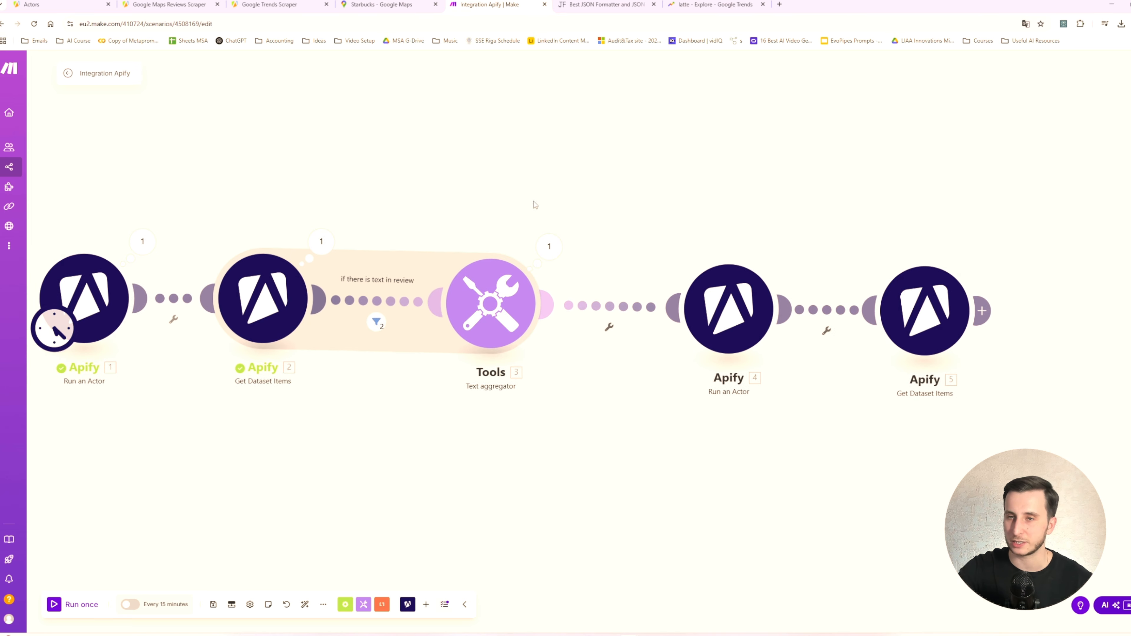
{"action": "left_click", "coordinate": [216, 607]}
{"action": "left_click", "coordinate": [56, 605]}
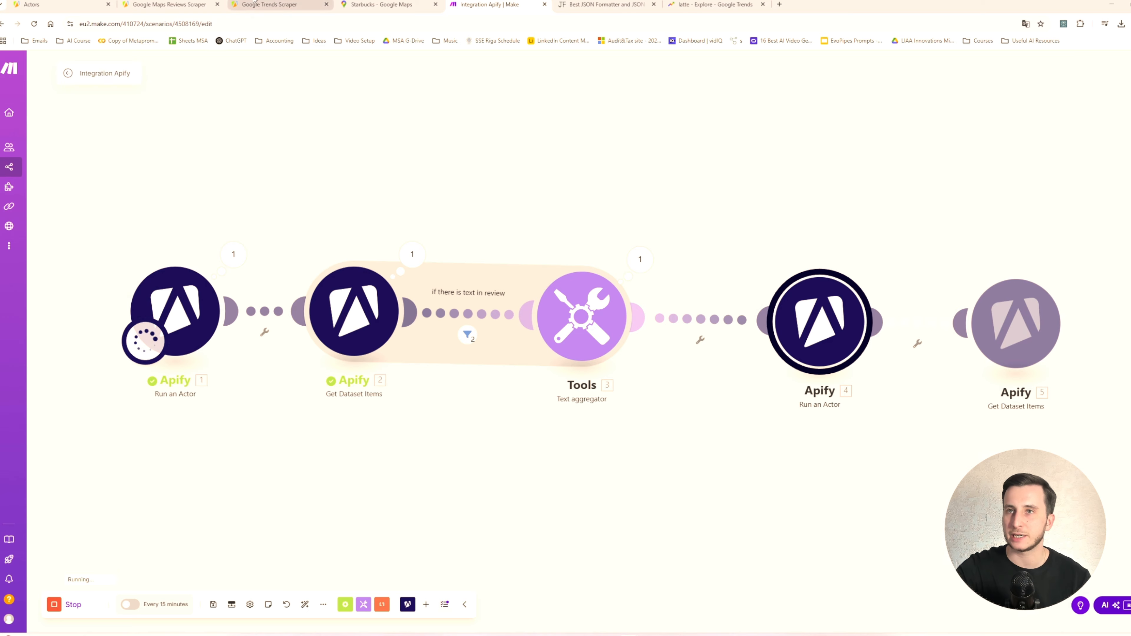
- Open the running Google Trends Scraper run in Apify and follow its log
{"action": "left_click", "coordinate": [269, 5]}
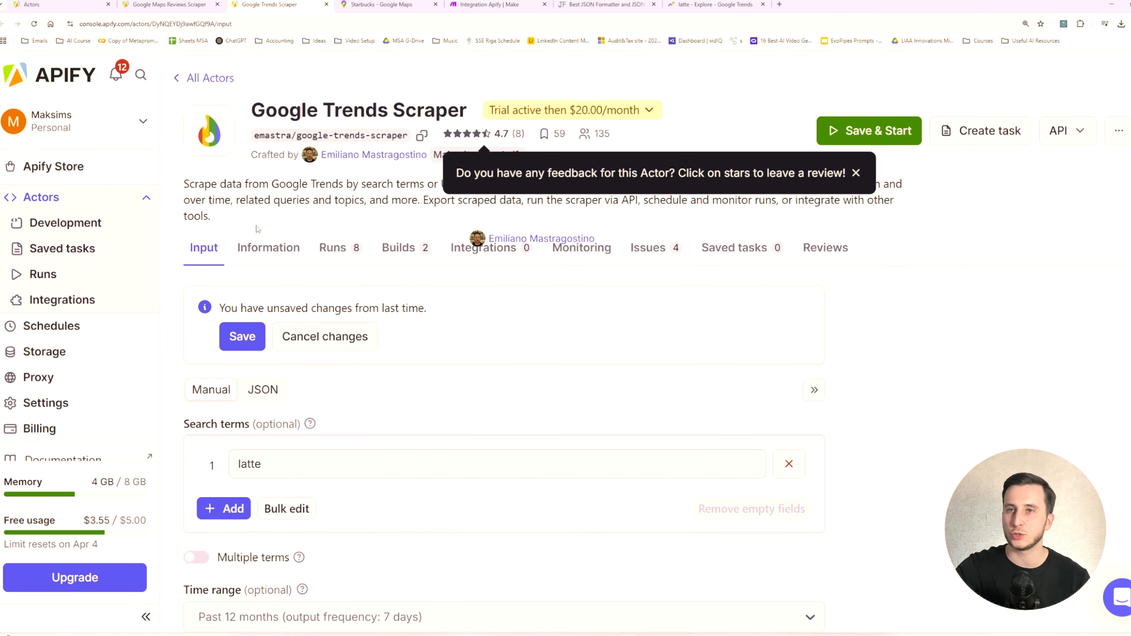
{"action": "left_click", "coordinate": [341, 249]}
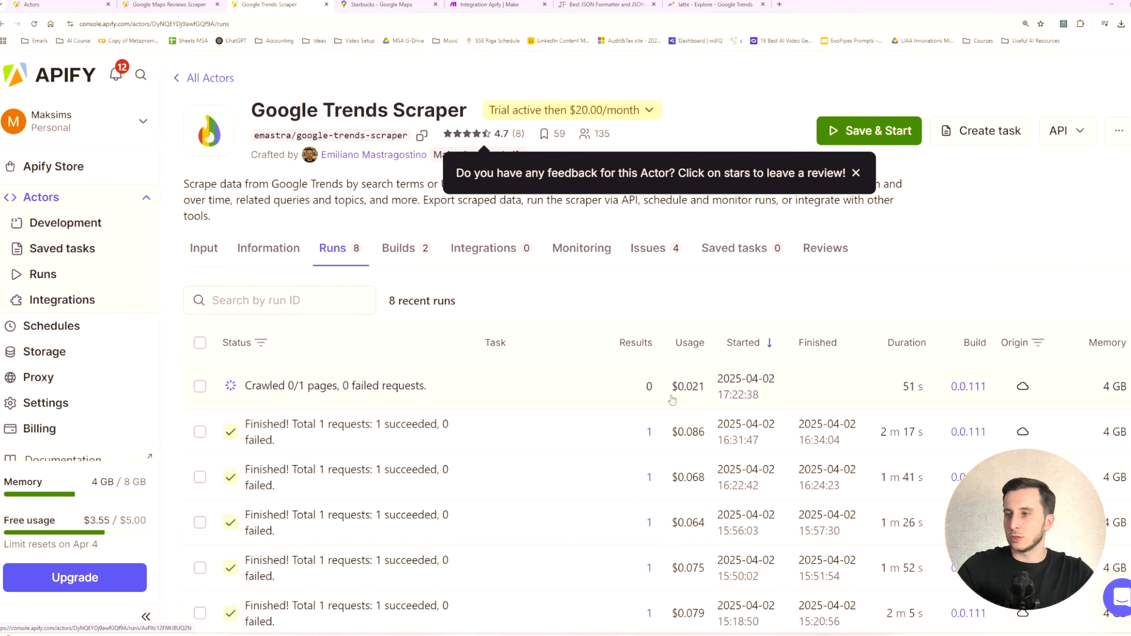
{"action": "left_click", "coordinate": [319, 393]}
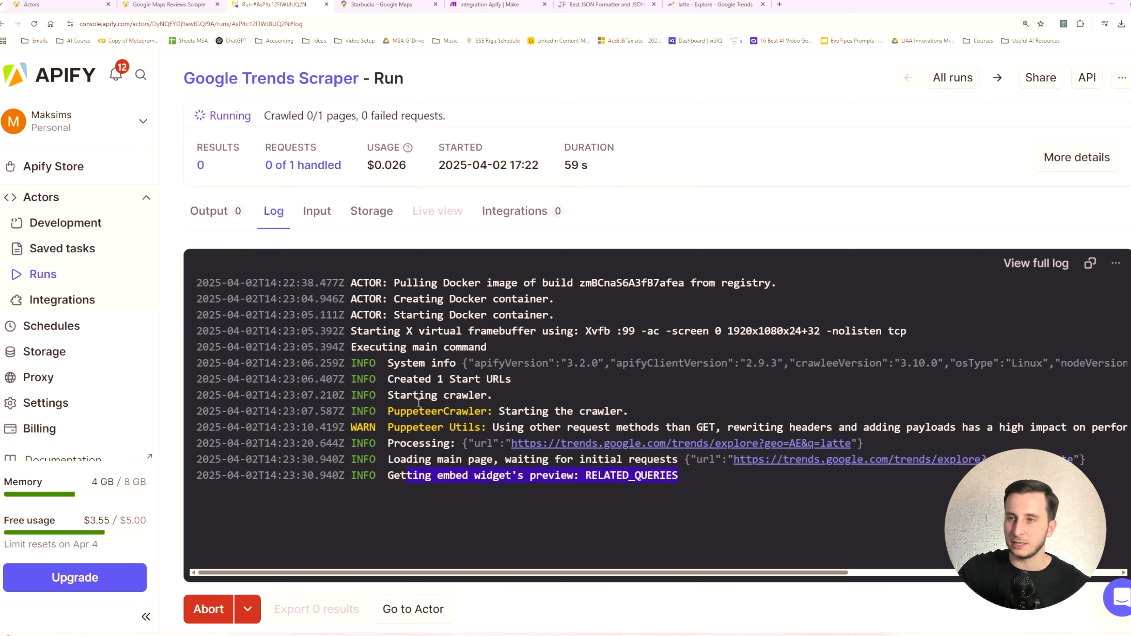
{"action": "scroll", "coordinate": [329, 305], "scroll_direction": "down", "scroll_amount": 1}
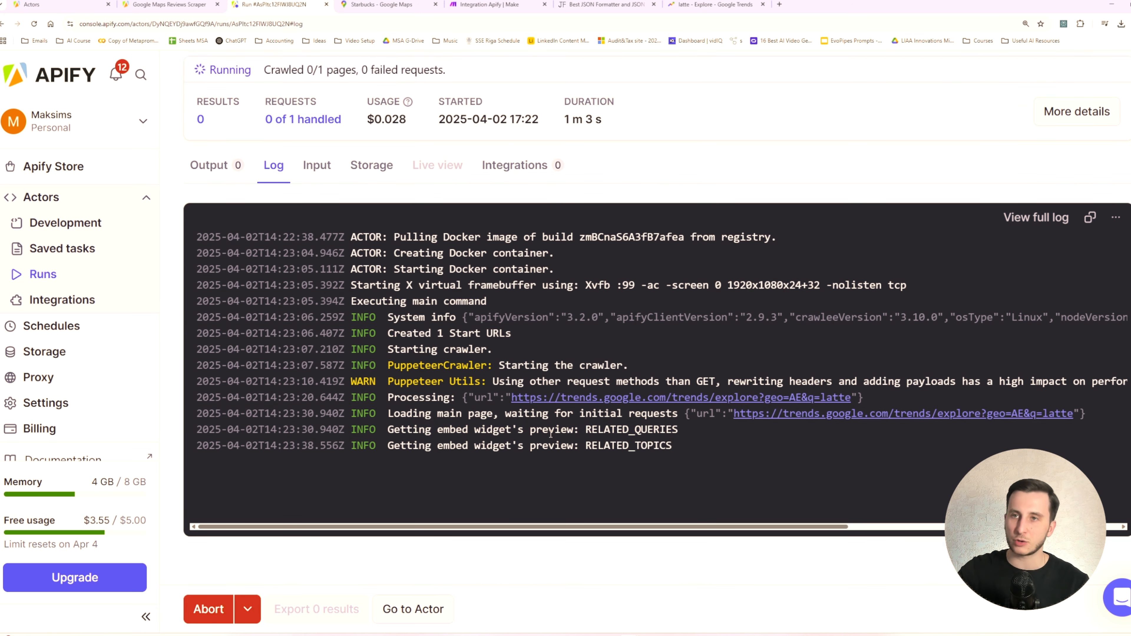
- Back in Make, inspect the last Get Dataset Items output, expanding the first interestOverTime_timelineData entry and its value
{"action": "left_click", "coordinate": [477, 4]}
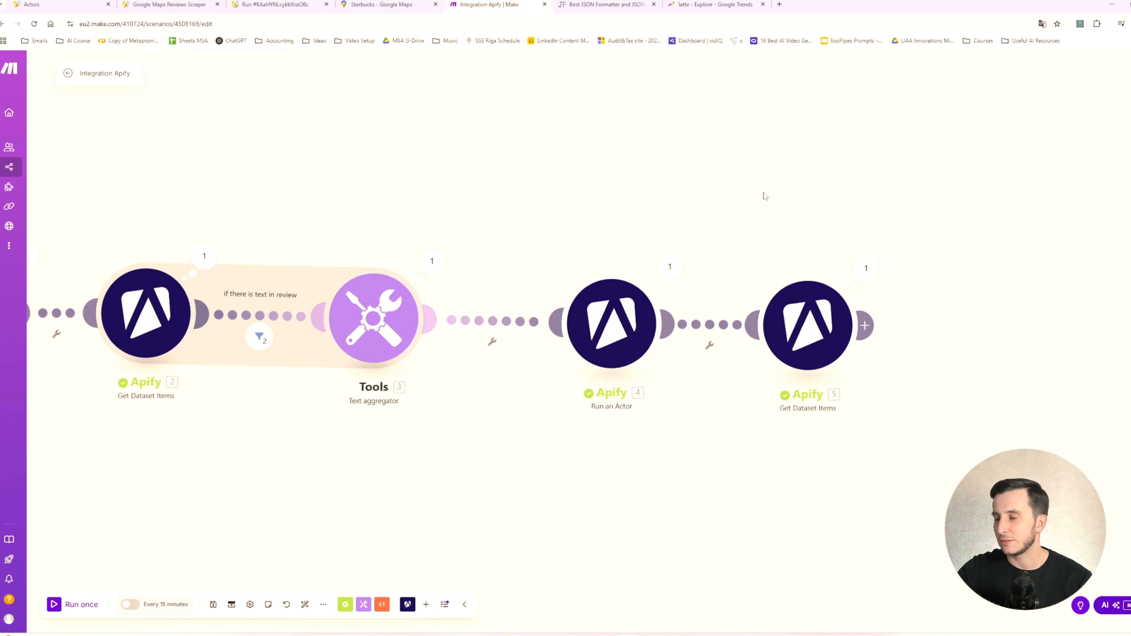
{"action": "left_click", "coordinate": [671, 250]}
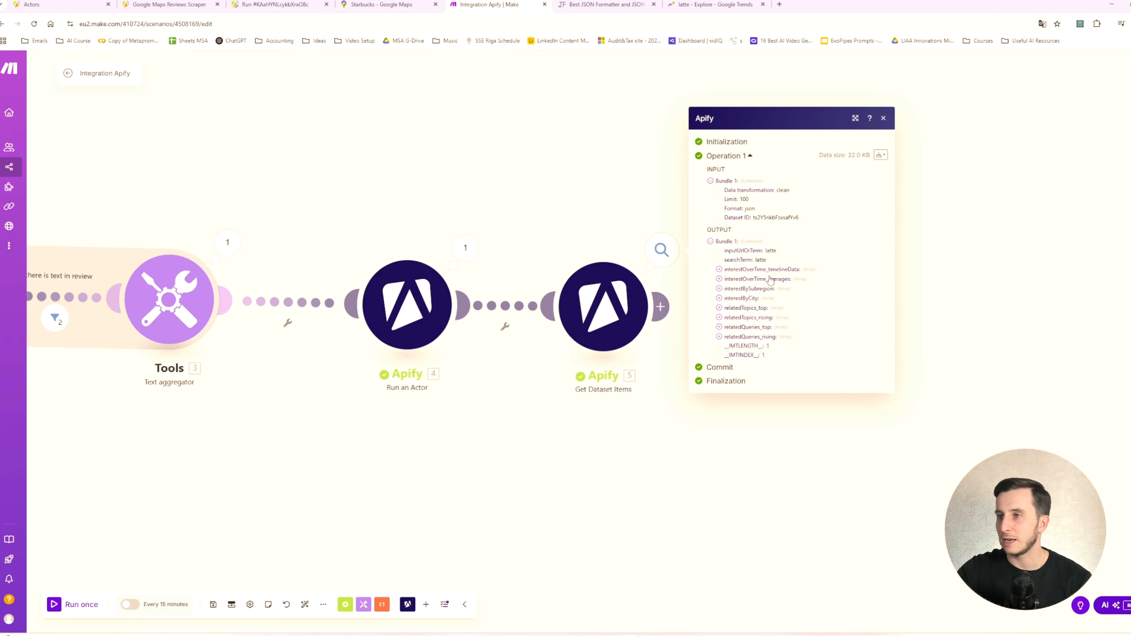
{"action": "left_click", "coordinate": [729, 270]}
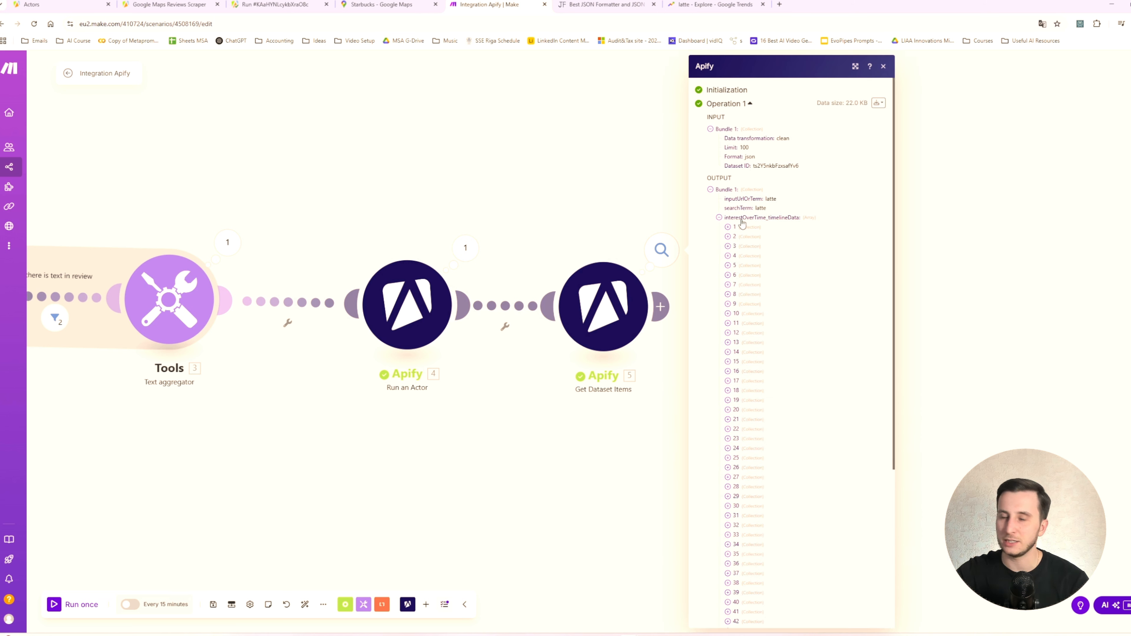
{"action": "left_click", "coordinate": [727, 228]}
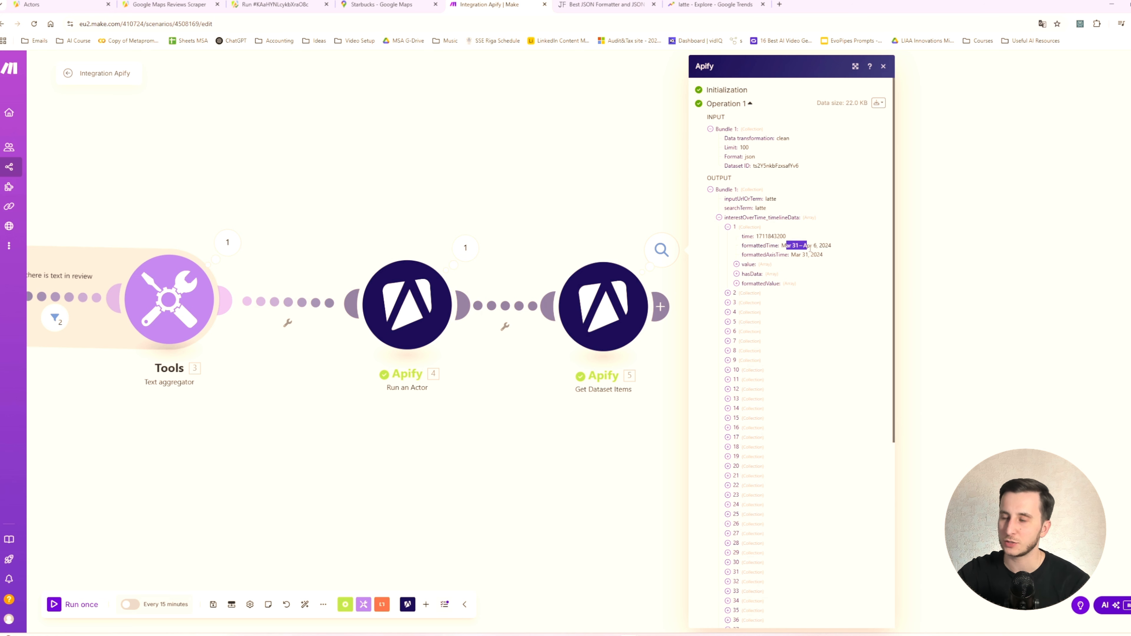
{"action": "left_click", "coordinate": [751, 266]}
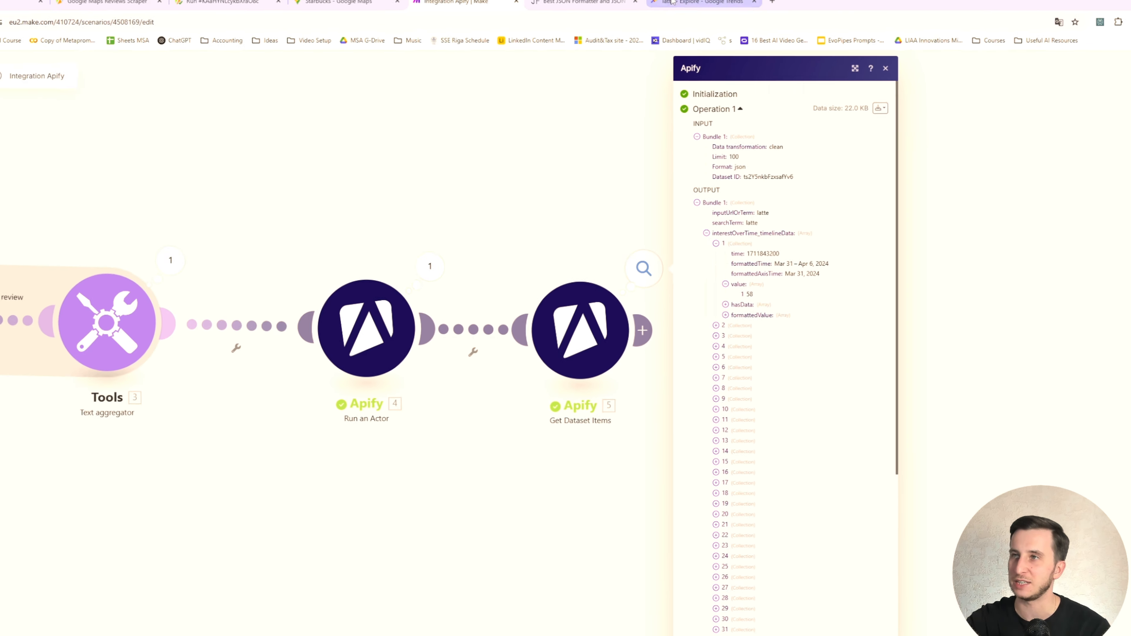
- Compare the weekly values on the Google Trends latte chart and read the explanation of Interest over time
{"action": "left_click", "coordinate": [722, 8]}
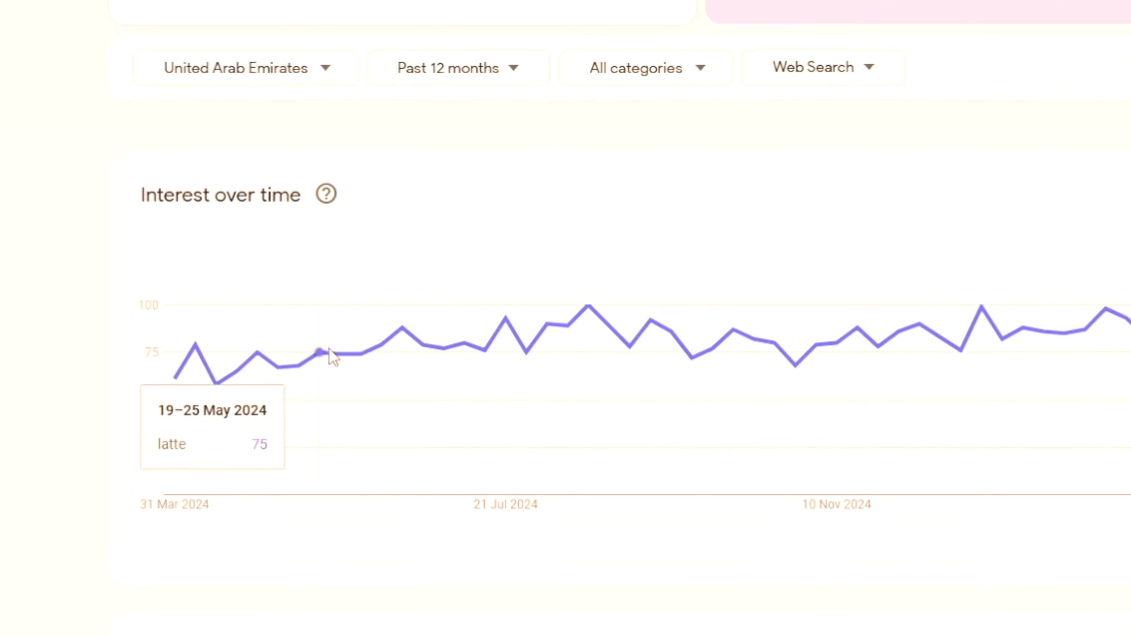
{"action": "mouse_move", "coordinate": [311, 360]}
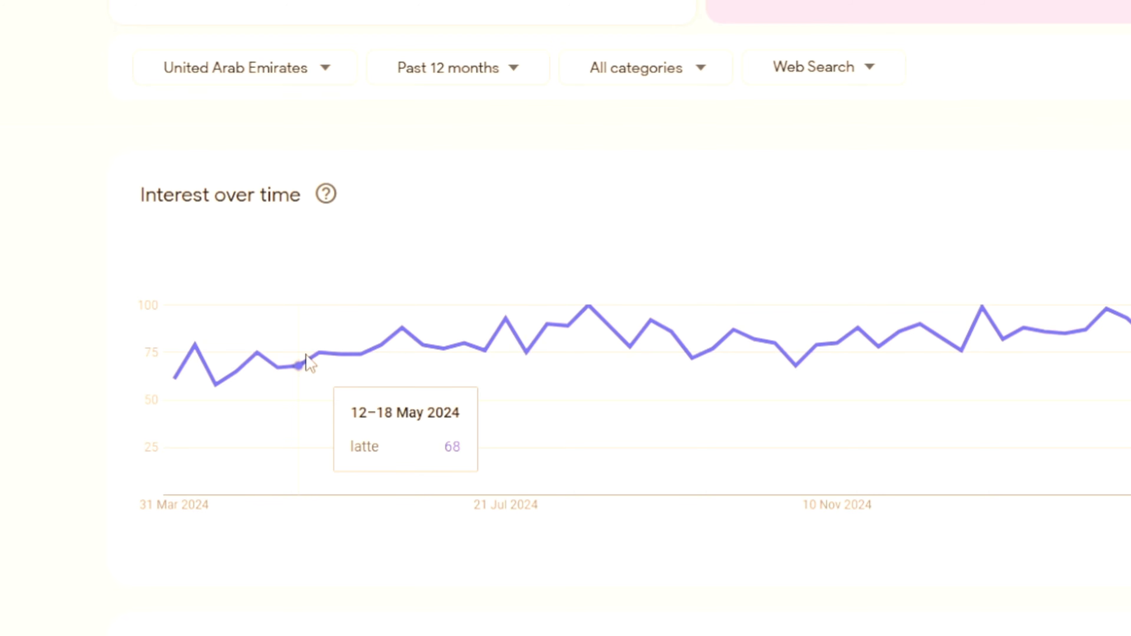
{"action": "left_click", "coordinate": [327, 196]}
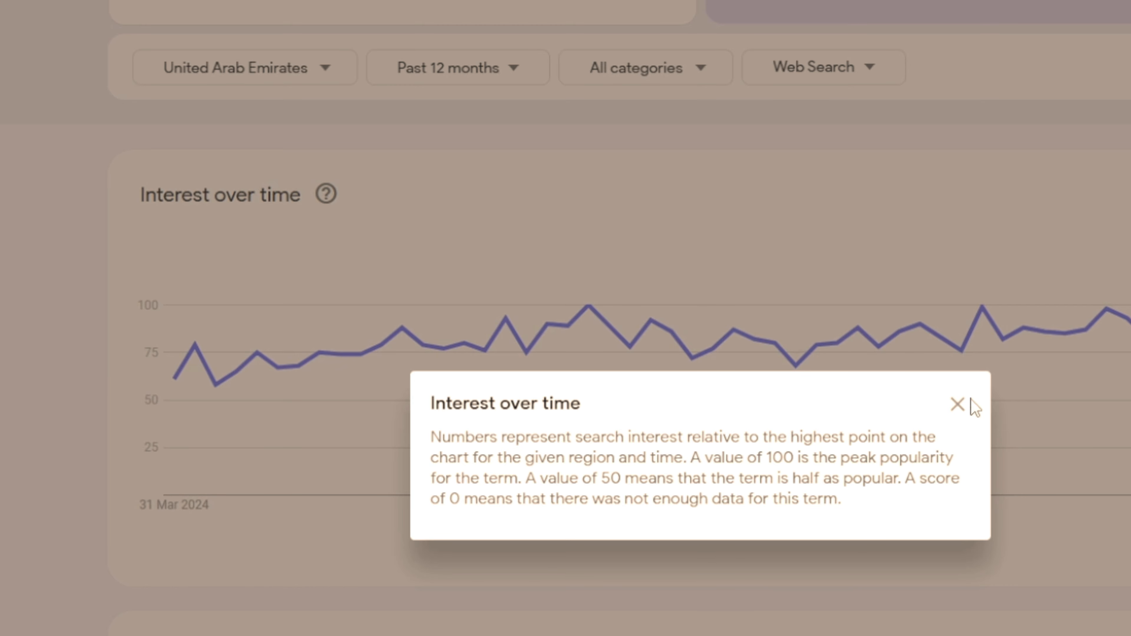
{"action": "left_click", "coordinate": [957, 404]}
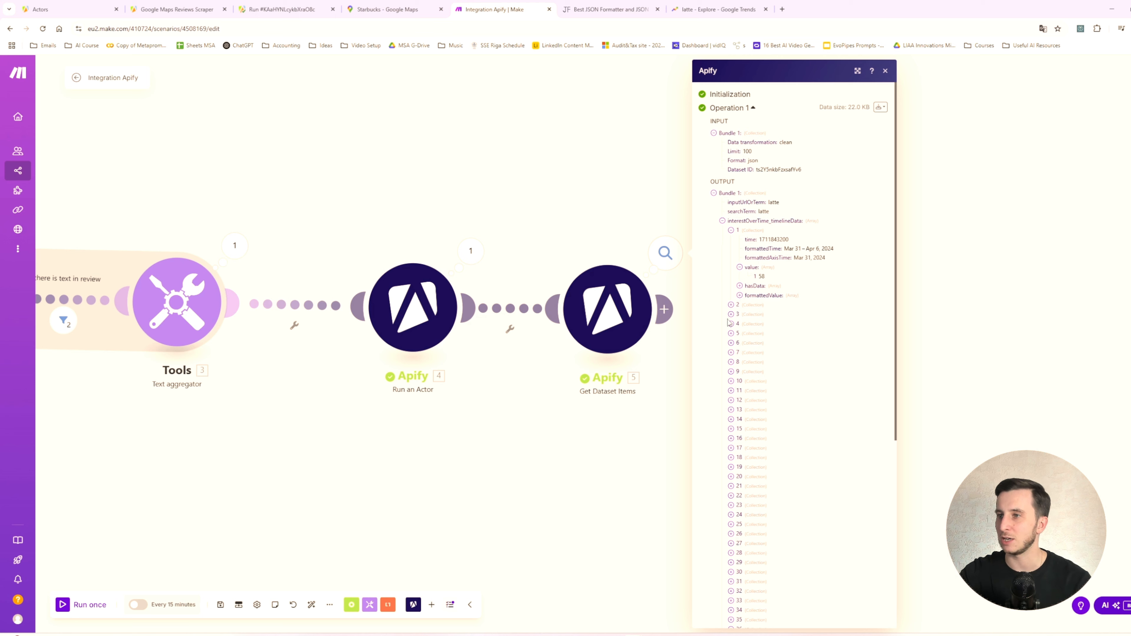
- Return to Make and expand the second interestOverTime_timelineData entry in the dataset output
{"action": "left_click", "coordinate": [731, 305]}
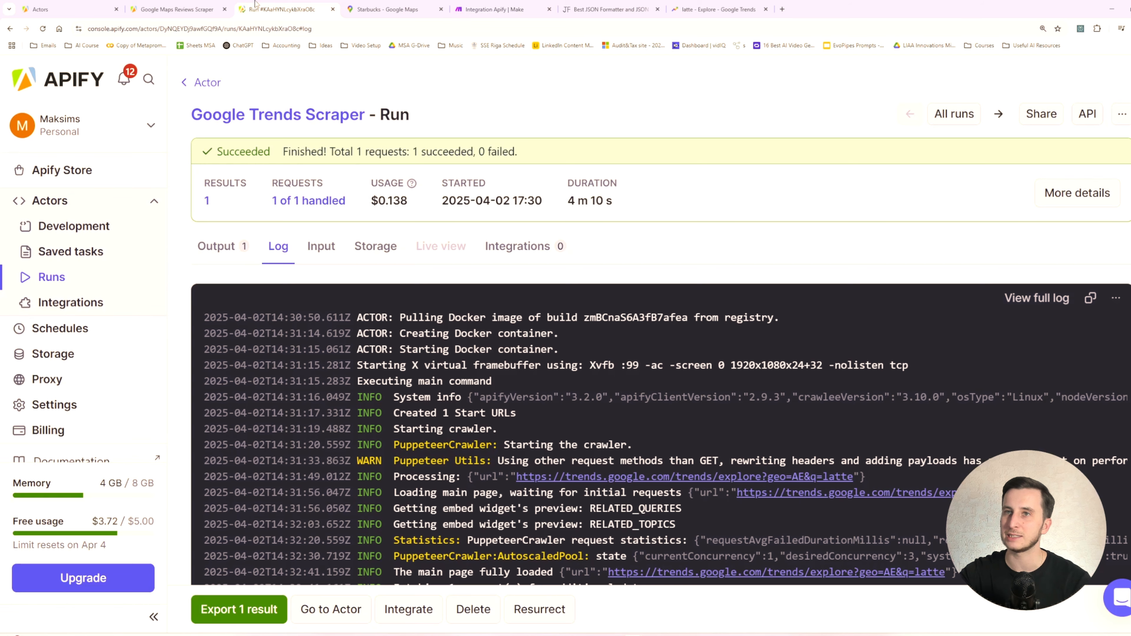
- In Apify, open the Google Trends Scraper actor from its finished run and review its search term, time range and geo area inputs
{"action": "left_click", "coordinate": [281, 9]}
{"action": "left_click", "coordinate": [236, 259]}
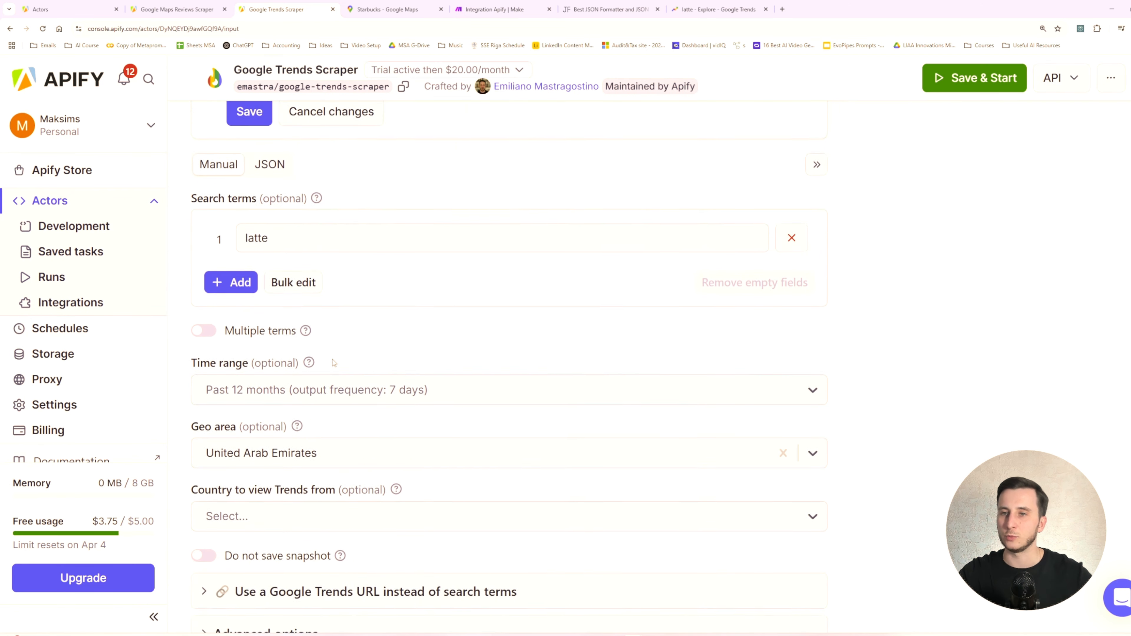
{"action": "scroll", "coordinate": [223, 305], "scroll_direction": "down", "scroll_amount": 3}
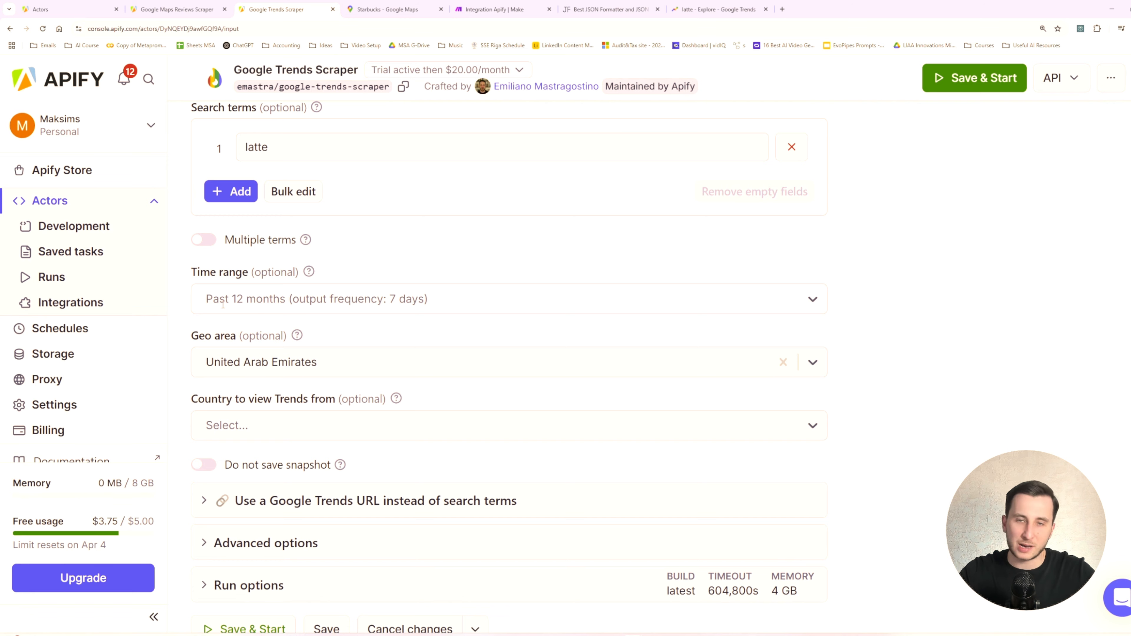
- Back in Make, collapse interestOverTime_timelineData, glance through relatedTopics_top and expand the relatedTopics_rising array in the dataset output
{"action": "left_click", "coordinate": [486, 5]}
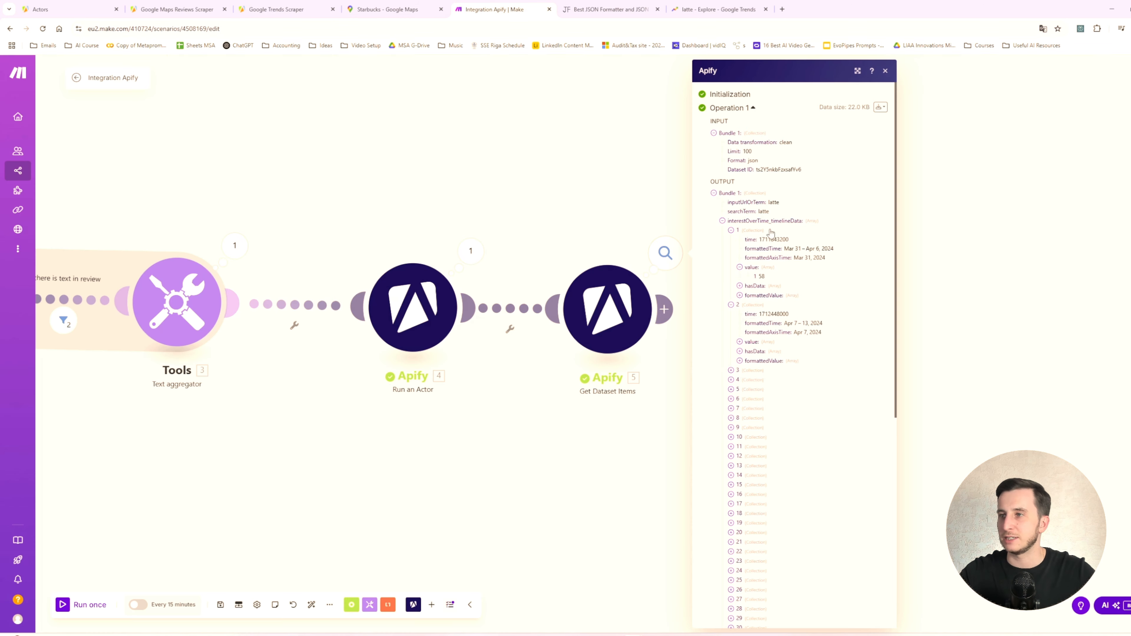
{"action": "left_click", "coordinate": [727, 302]}
{"action": "left_click", "coordinate": [727, 302]}
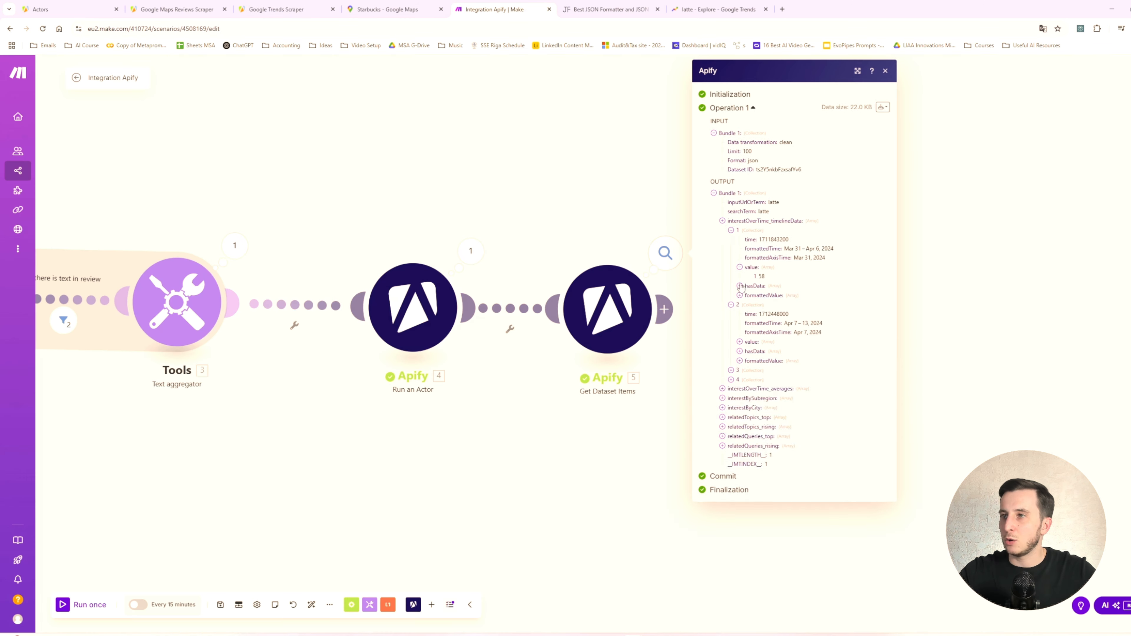
{"action": "left_click", "coordinate": [453, 278]}
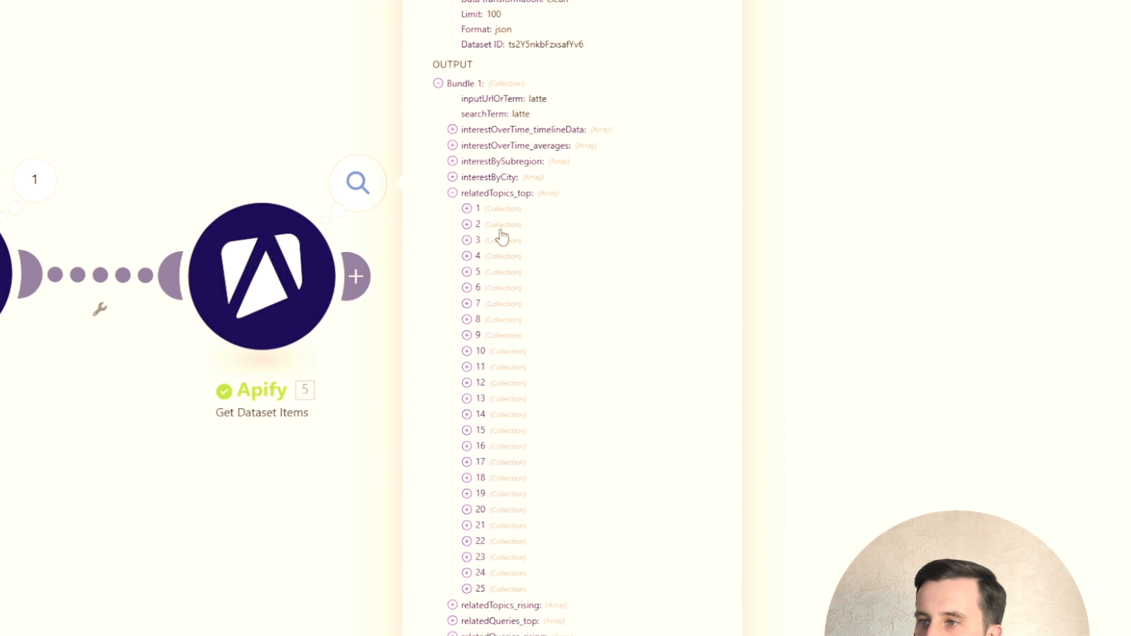
{"action": "left_click", "coordinate": [452, 194]}
{"action": "left_click", "coordinate": [453, 296]}
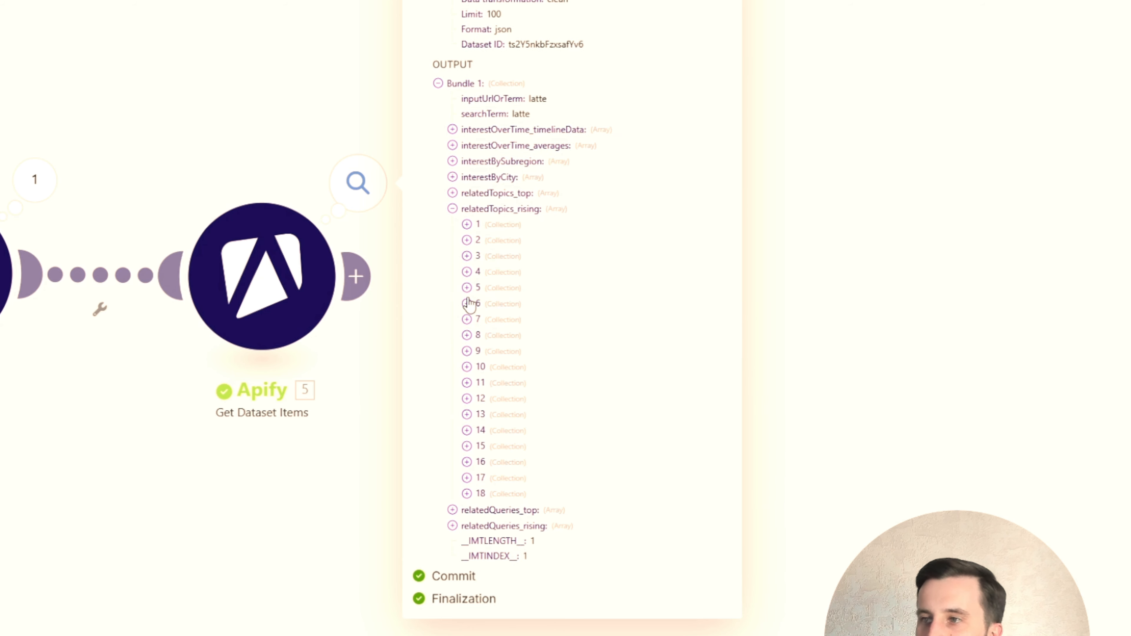
- Expand the first relatedTopics_rising entry with its topic and read the topic's title
{"action": "left_click", "coordinate": [466, 224]}
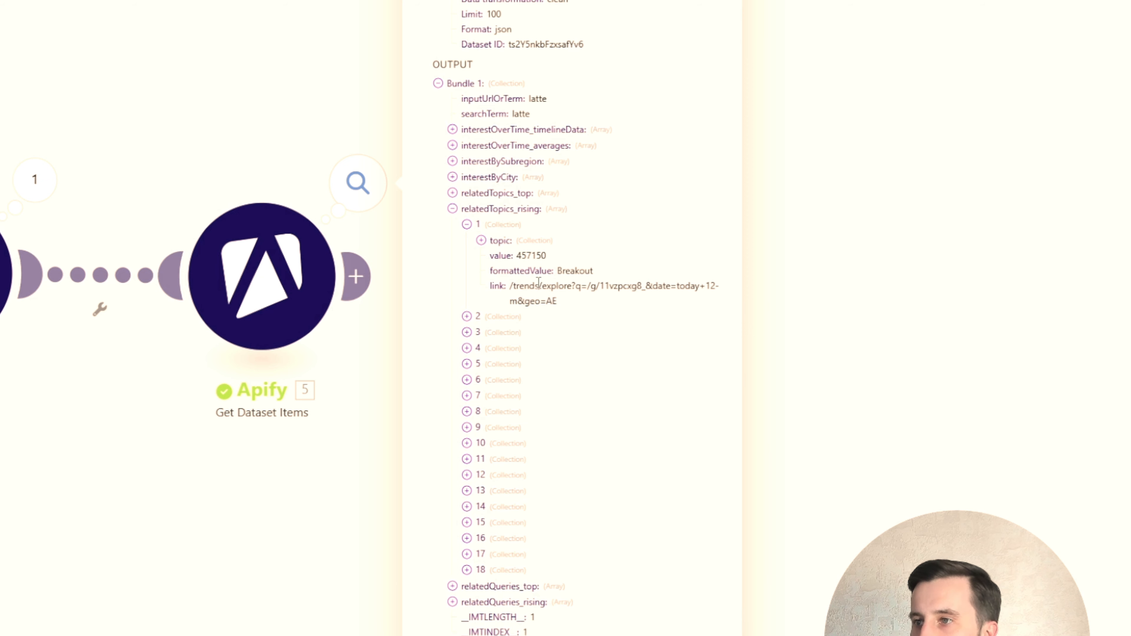
{"action": "left_click", "coordinate": [481, 241]}
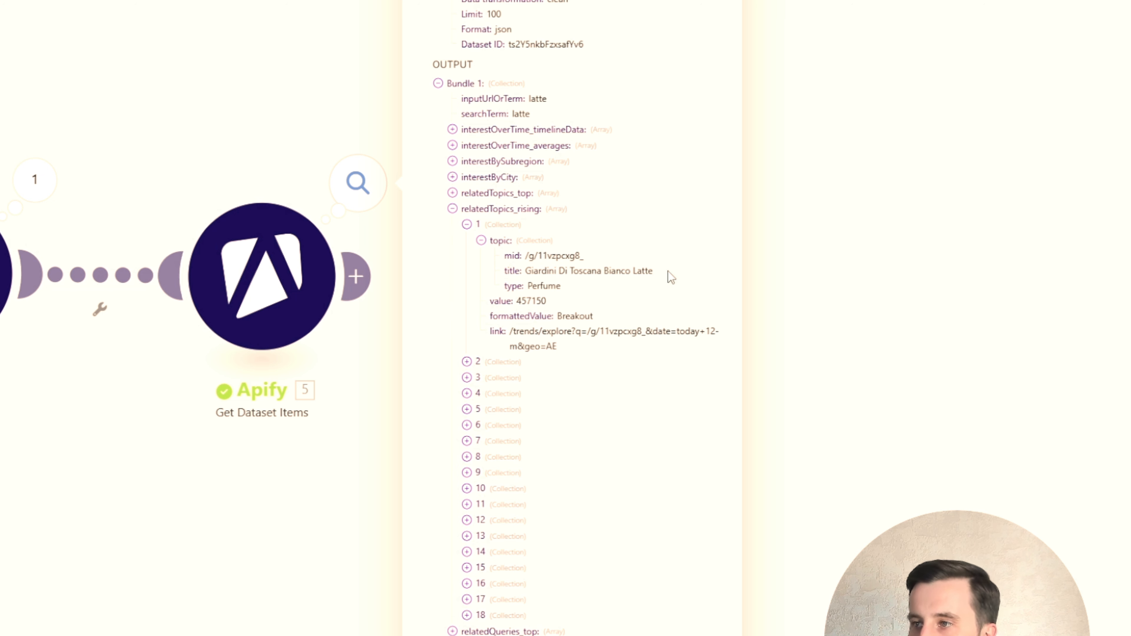
{"action": "left_click_drag", "start_coordinate": [657, 271], "coordinate": [601, 272]}
{"action": "left_click", "coordinate": [530, 273]}
{"action": "left_click", "coordinate": [573, 275]}
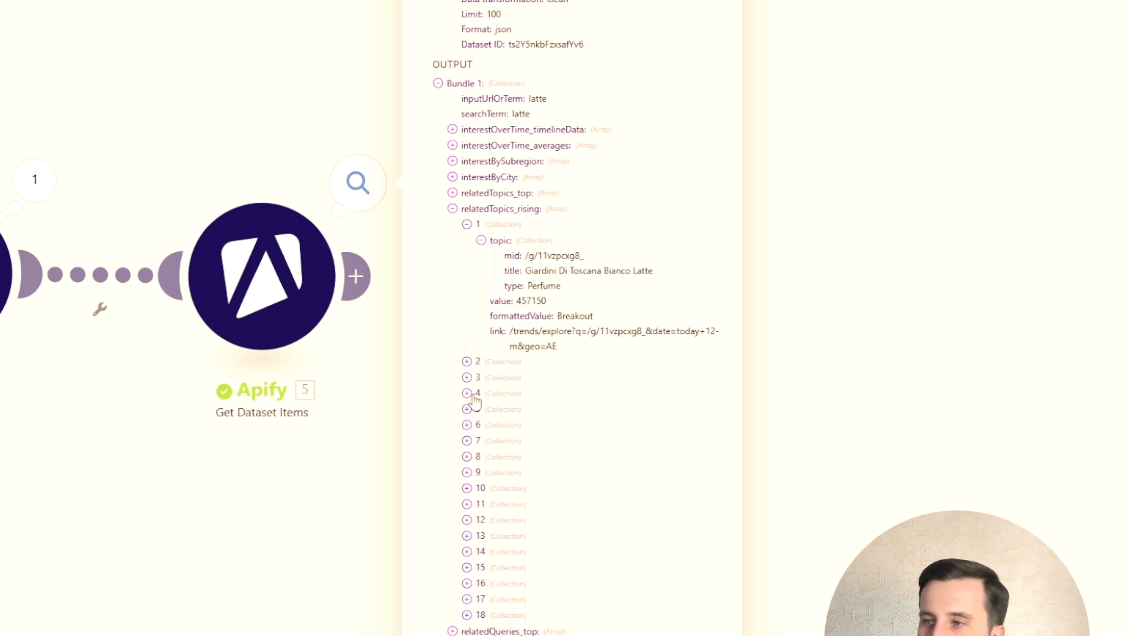
- Expand the second and third relatedTopics_rising entries together with their topic details
{"action": "left_click", "coordinate": [467, 361]}
{"action": "left_click", "coordinate": [481, 378]}
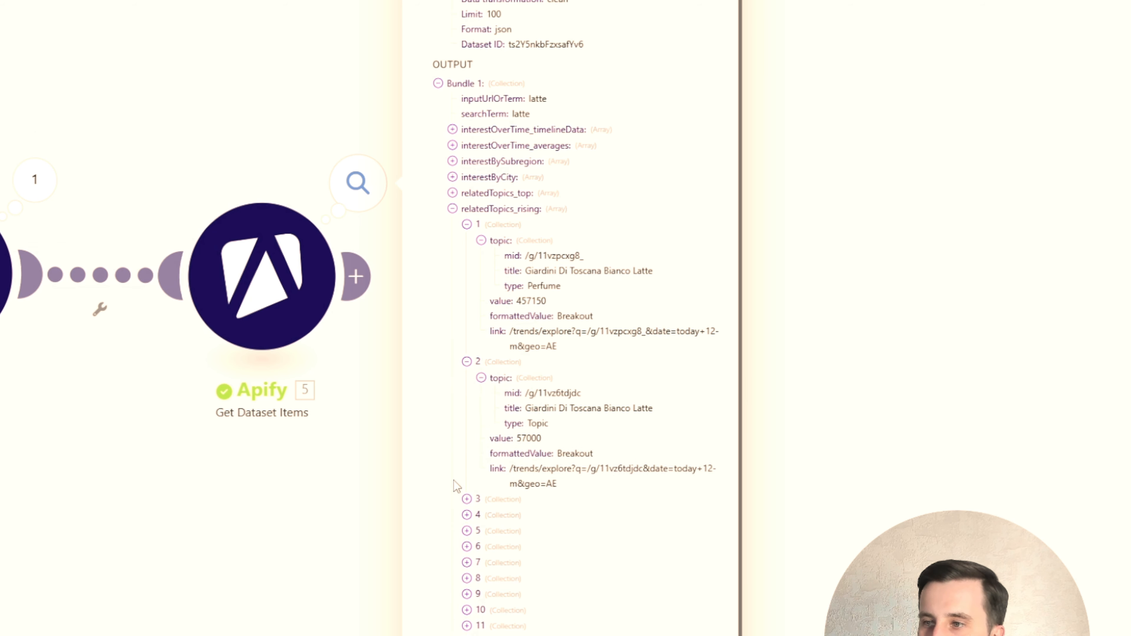
{"action": "left_click", "coordinate": [467, 499]}
{"action": "left_click", "coordinate": [466, 499]}
{"action": "left_click", "coordinate": [467, 499]}
{"action": "left_click", "coordinate": [481, 515]}
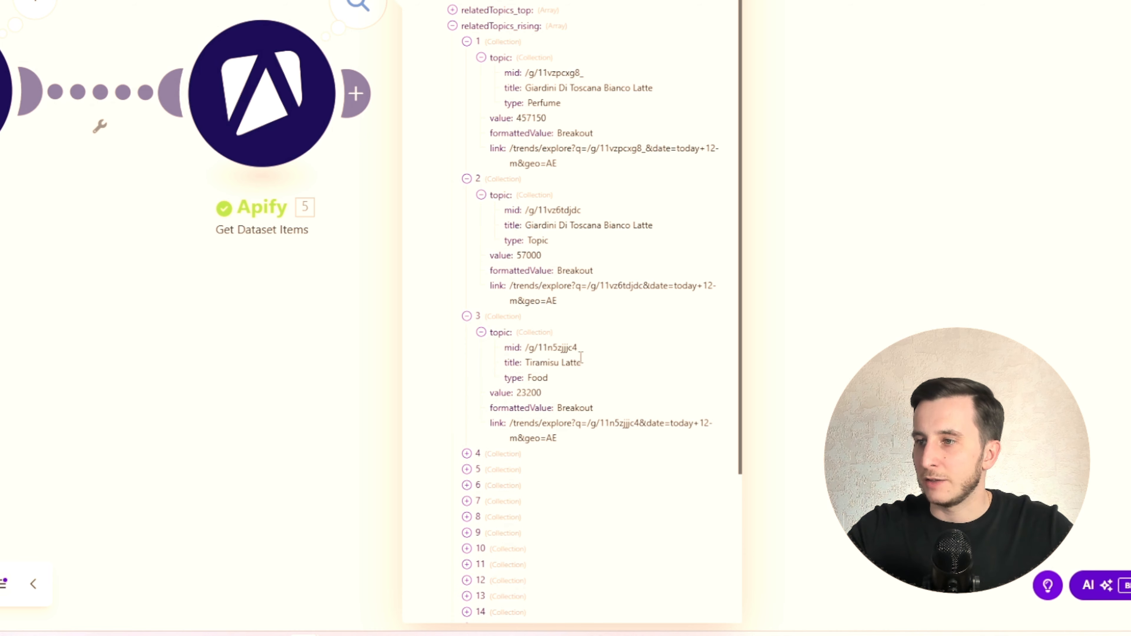
- Compare the third rising topic's title and value with the first topic's value, and collapse all three entries
{"action": "left_click_drag", "start_coordinate": [581, 363], "coordinate": [530, 363]}
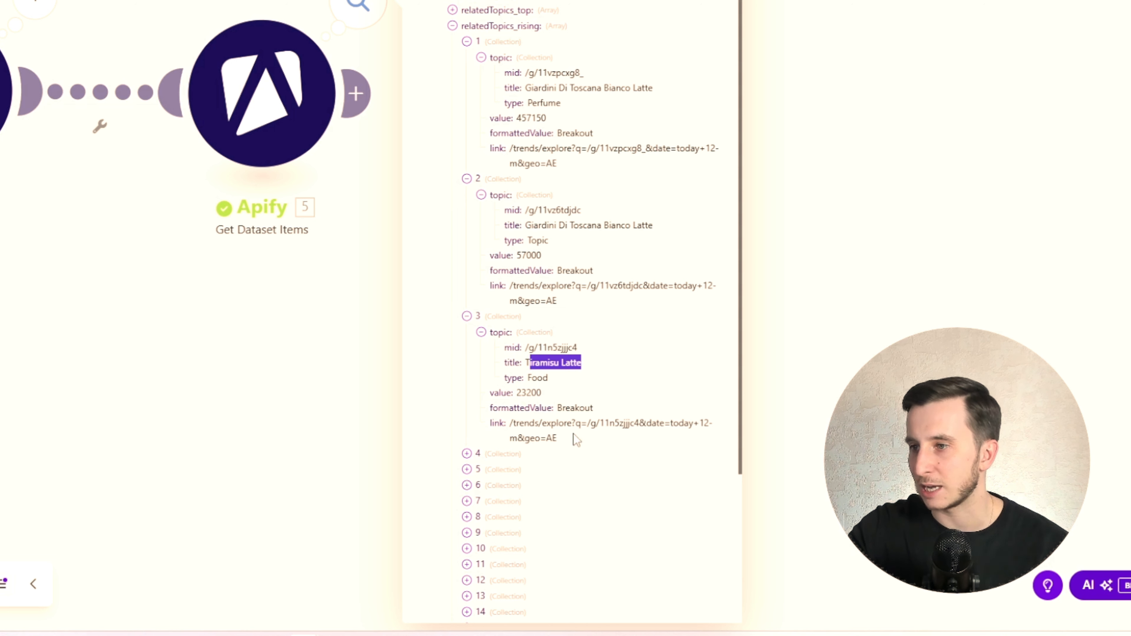
{"action": "left_click_drag", "start_coordinate": [518, 394], "coordinate": [542, 392]}
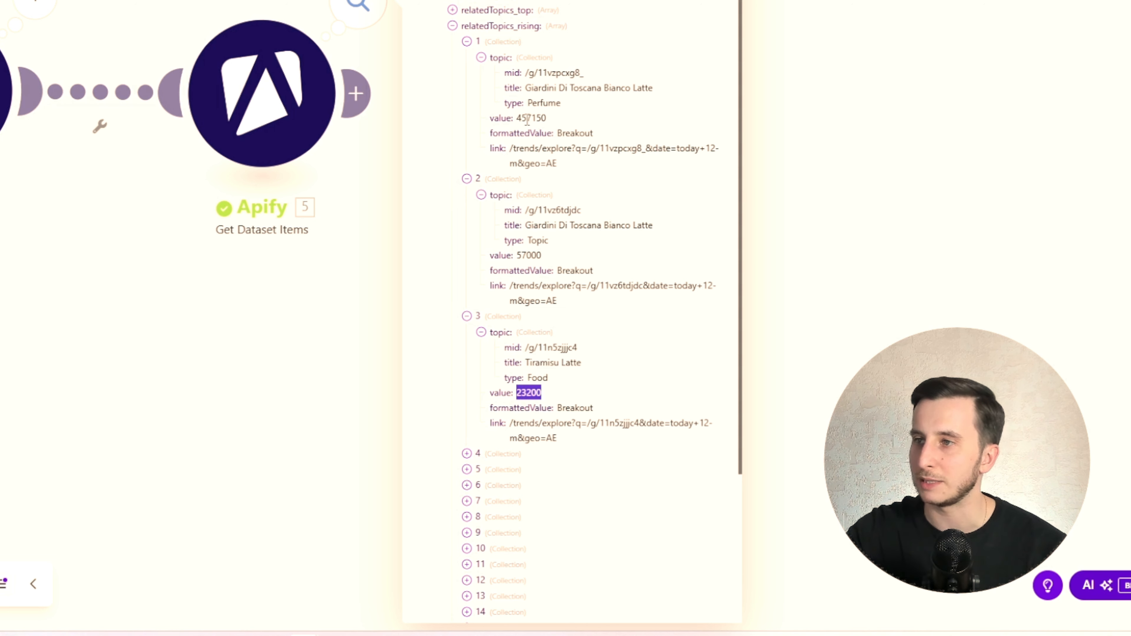
{"action": "left_click_drag", "start_coordinate": [517, 118], "coordinate": [568, 119]}
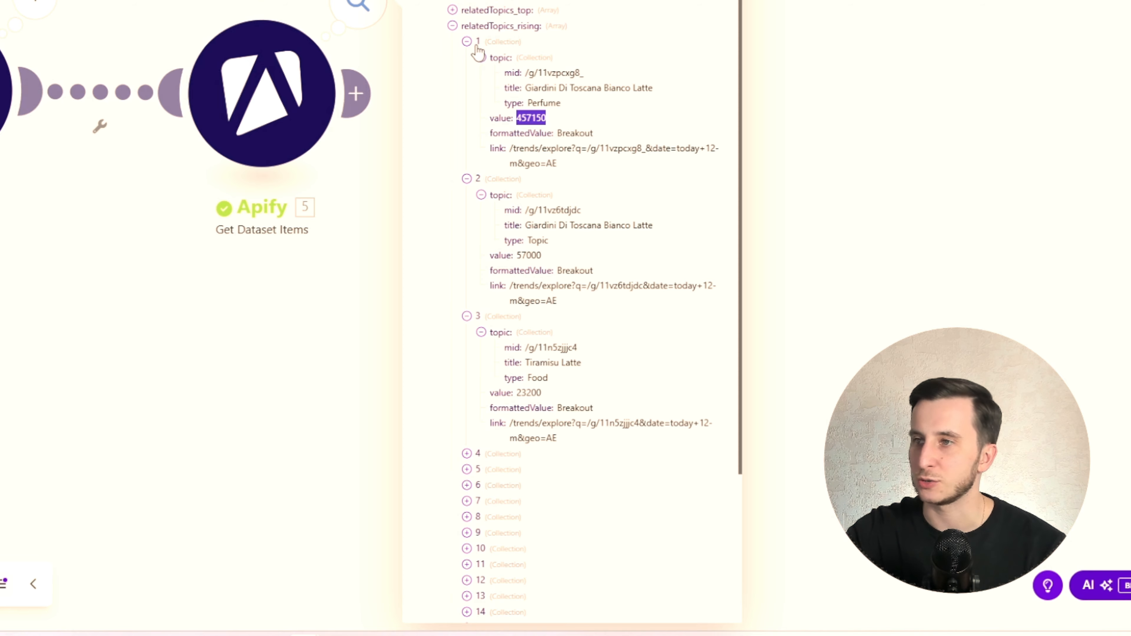
{"action": "left_click", "coordinate": [466, 41]}
{"action": "left_click", "coordinate": [467, 57]}
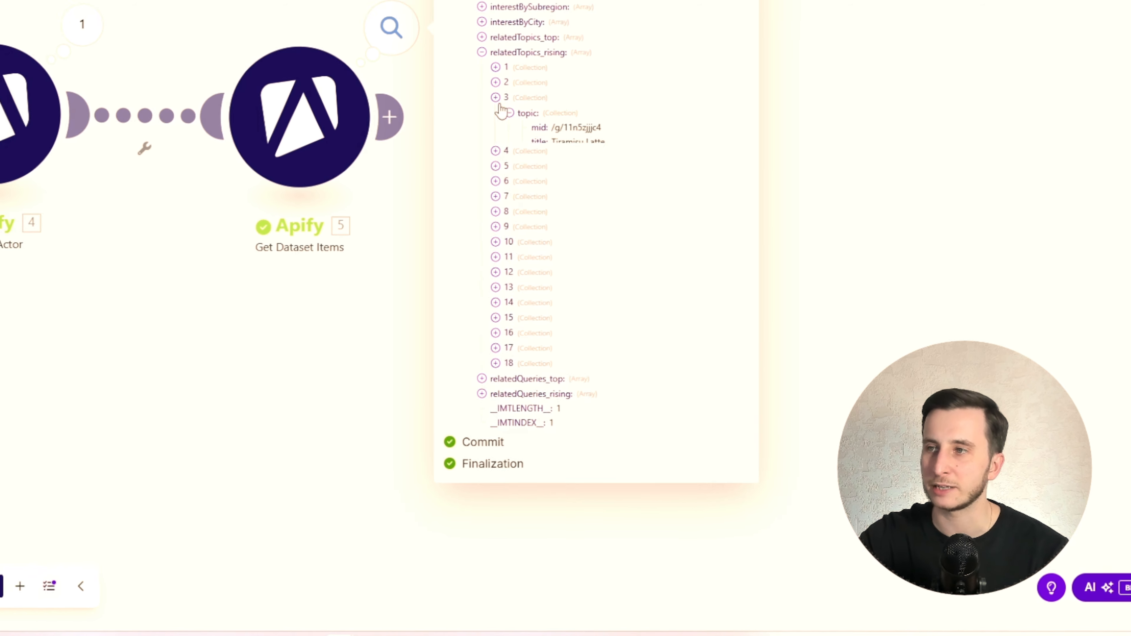
{"action": "left_click", "coordinate": [466, 73]}
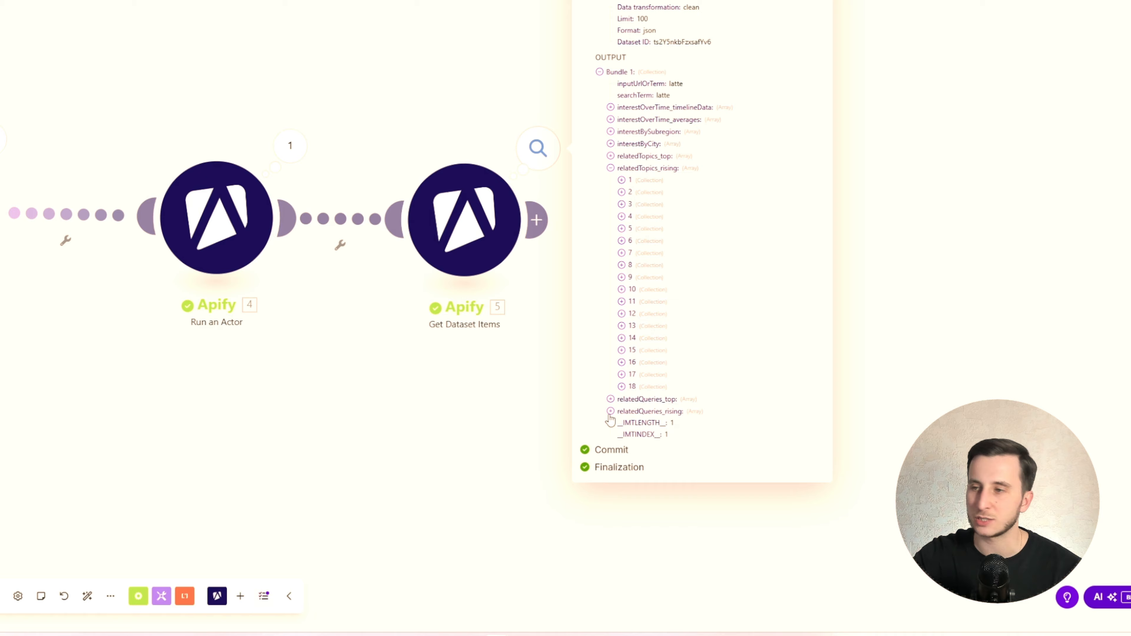
- Expand relatedQueries_rising and its first two entries, and read their query texts
{"action": "left_click", "coordinate": [610, 411]}
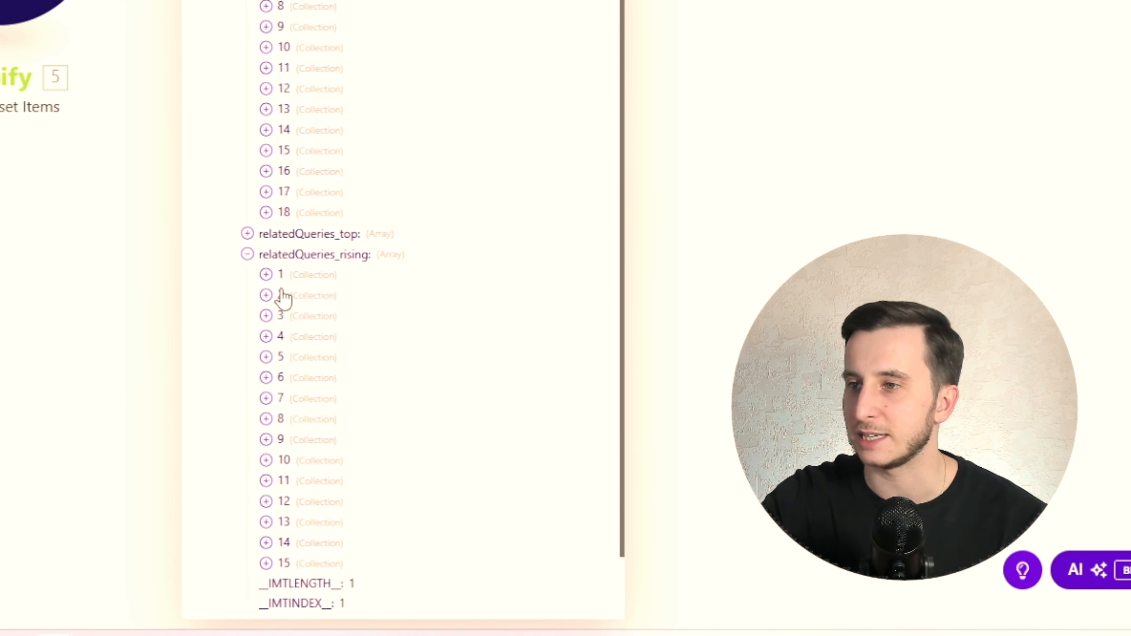
{"action": "left_click", "coordinate": [243, 260]}
{"action": "scroll", "coordinate": [250, 258], "scroll_direction": "down", "scroll_amount": 2}
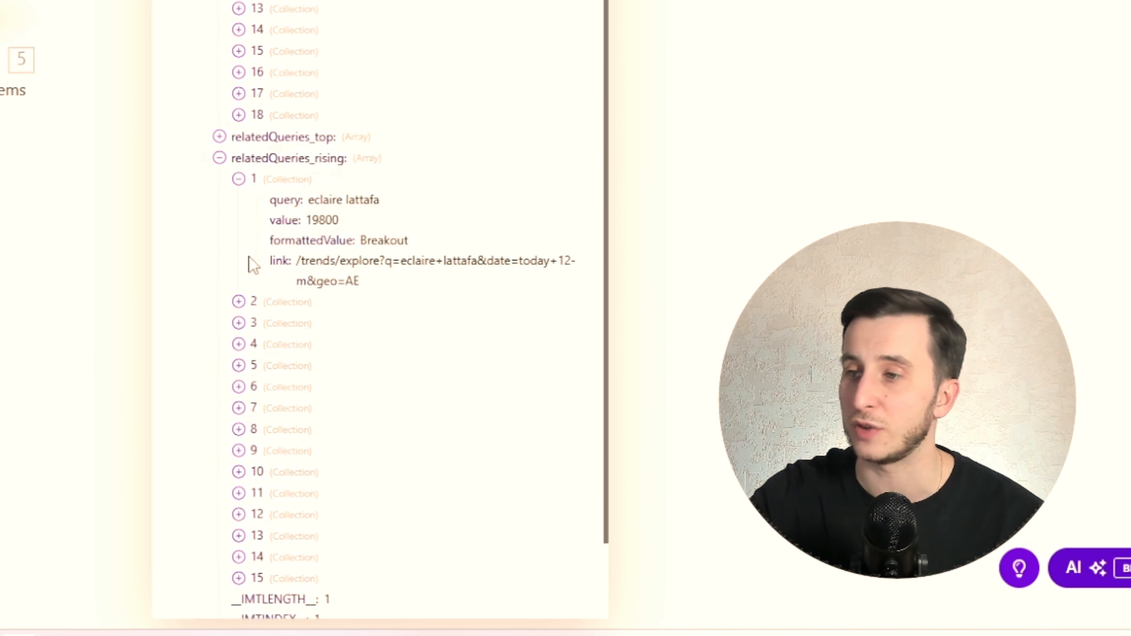
{"action": "scroll", "coordinate": [249, 257], "scroll_direction": "down", "scroll_amount": 2}
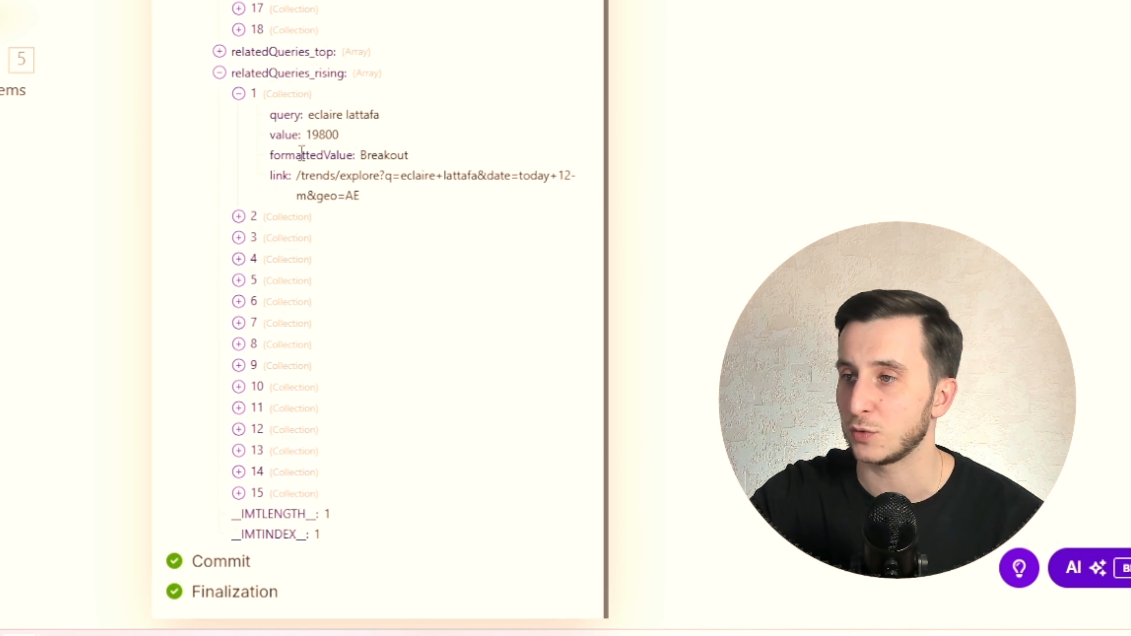
{"action": "left_click_drag", "start_coordinate": [314, 116], "coordinate": [393, 118]}
{"action": "left_click", "coordinate": [392, 120]}
{"action": "left_click", "coordinate": [255, 218]}
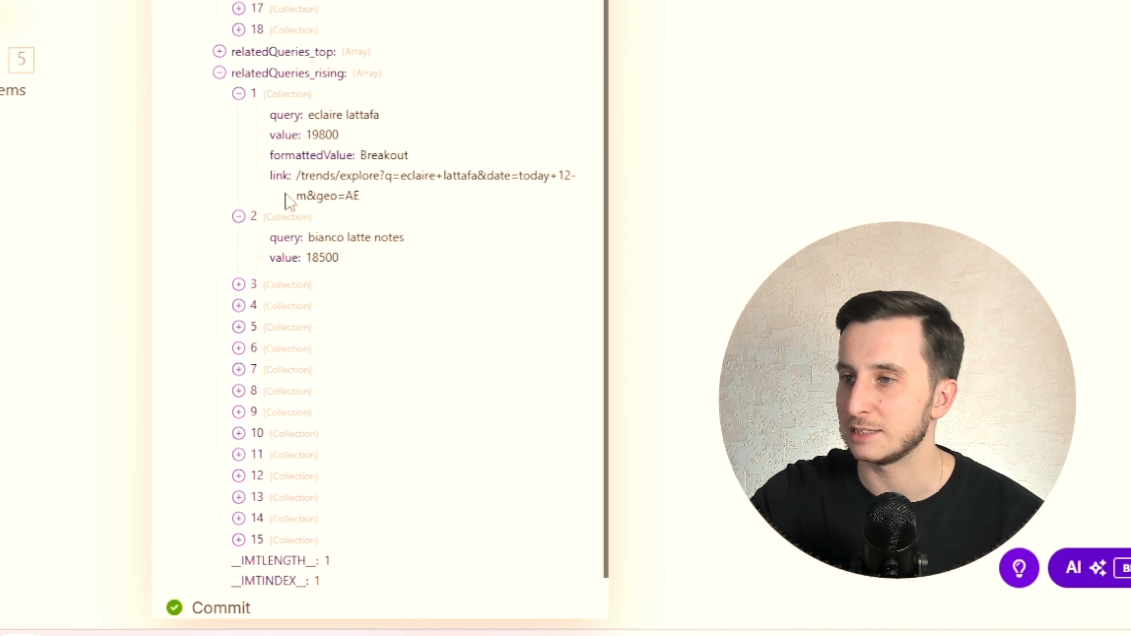
{"action": "left_click_drag", "start_coordinate": [311, 116], "coordinate": [395, 122]}
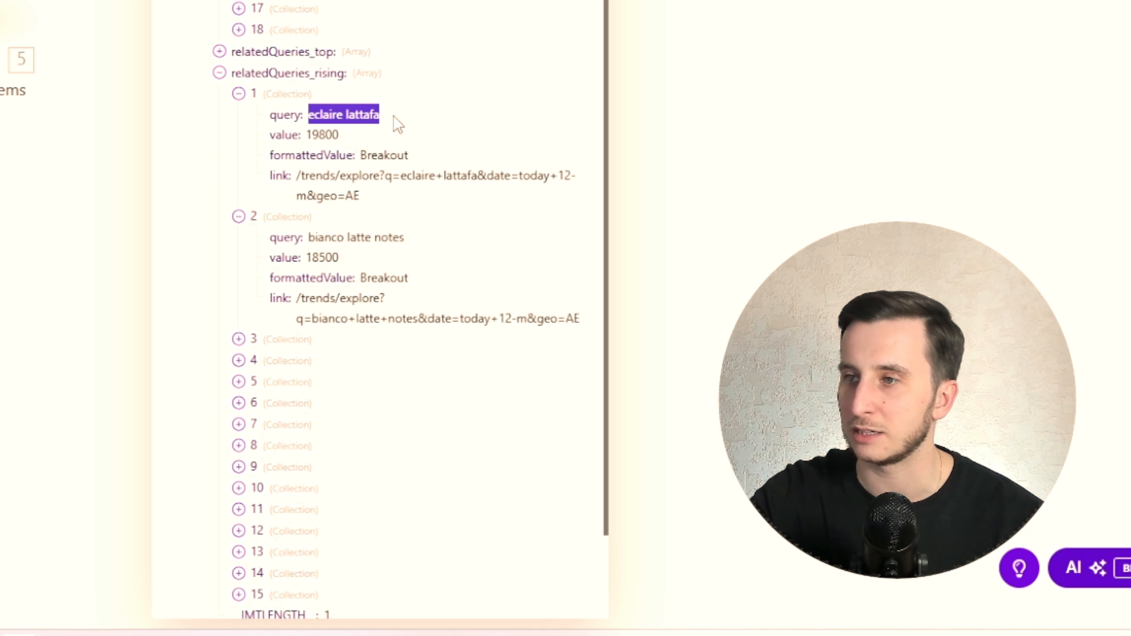
{"action": "left_click_drag", "start_coordinate": [317, 238], "coordinate": [442, 245]}
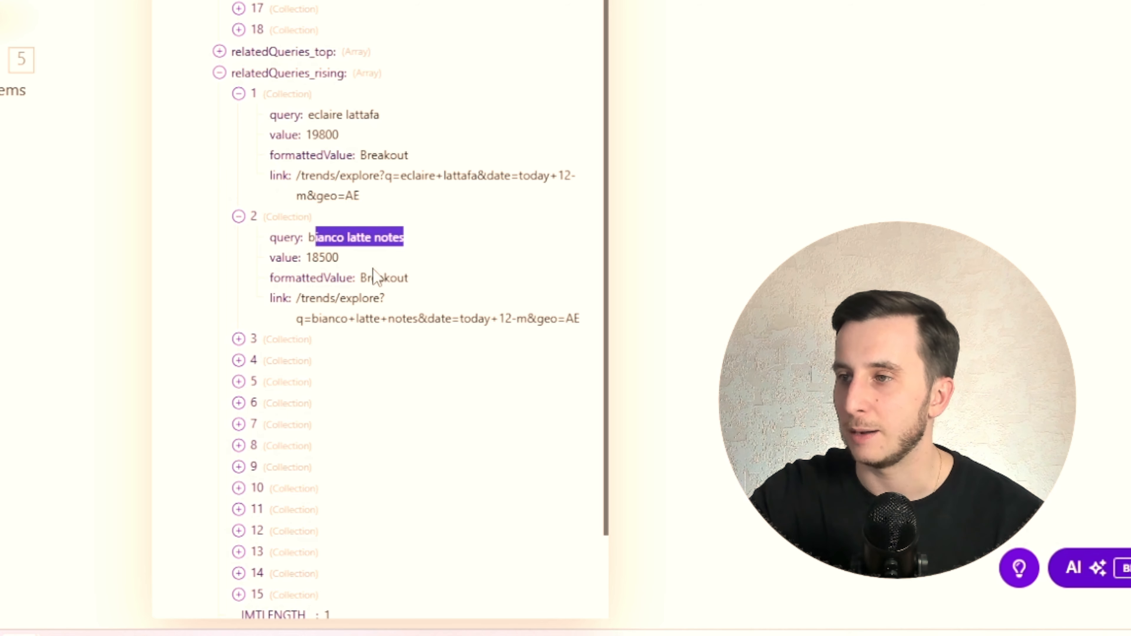
- Expand the third and fourth relatedQueries_rising entries and read the third entry's query
{"action": "left_click", "coordinate": [252, 338]}
{"action": "scroll", "coordinate": [313, 160], "scroll_direction": "down", "scroll_amount": 4}
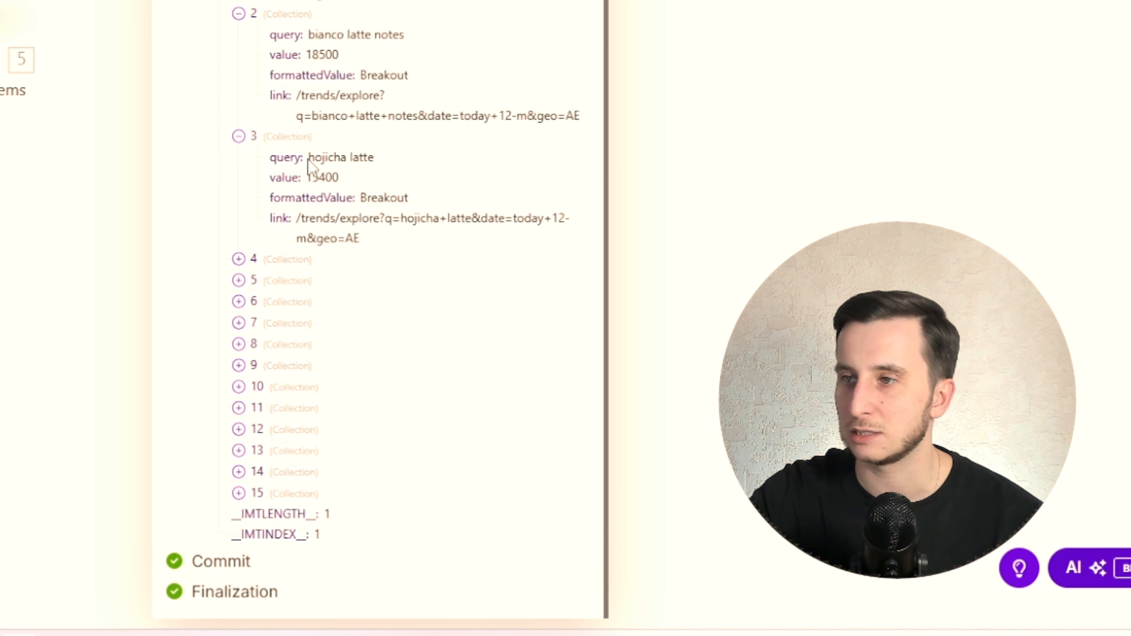
{"action": "left_click_drag", "start_coordinate": [308, 158], "coordinate": [389, 165]}
{"action": "left_click", "coordinate": [239, 259]}
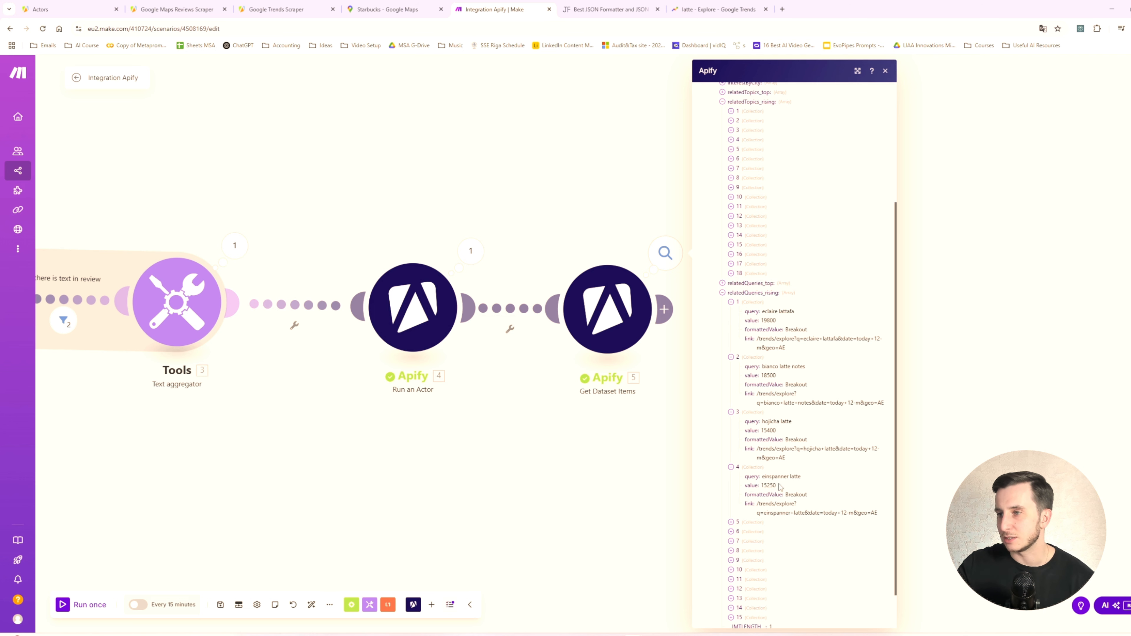
- Add a Tools Text aggregator after Get Dataset Items, with Apify - Get Dataset Items [5] as its source module
{"action": "left_click", "coordinate": [650, 440]}
{"action": "left_click", "coordinate": [664, 309]}
{"action": "left_click", "coordinate": [874, 305]}
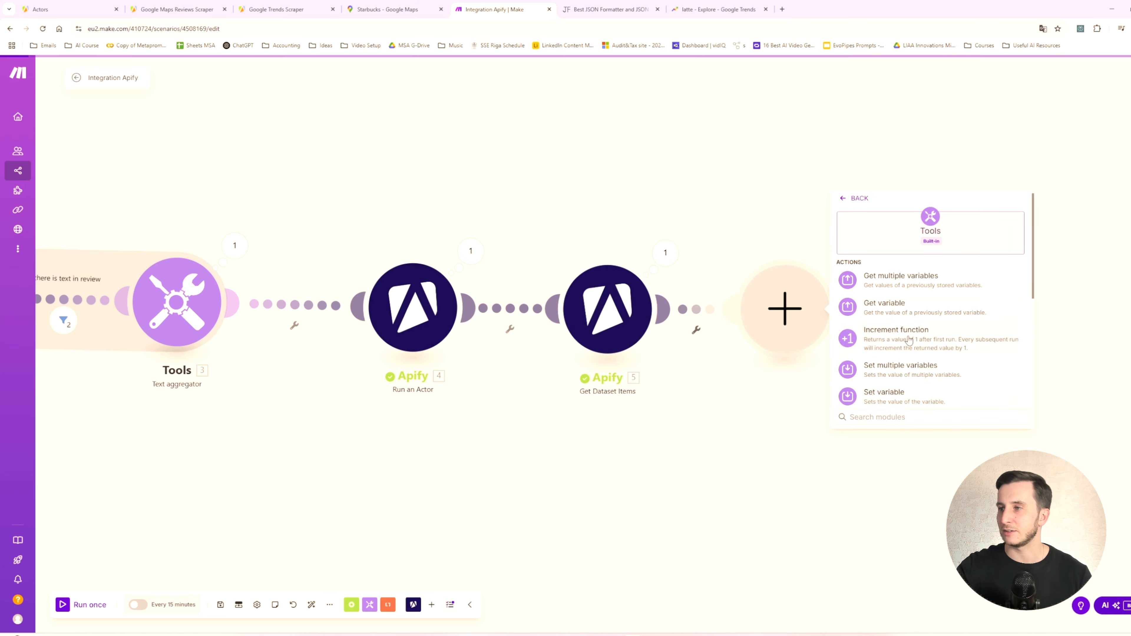
{"action": "scroll", "coordinate": [909, 341], "scroll_direction": "down", "scroll_amount": 3}
{"action": "left_click", "coordinate": [886, 303]}
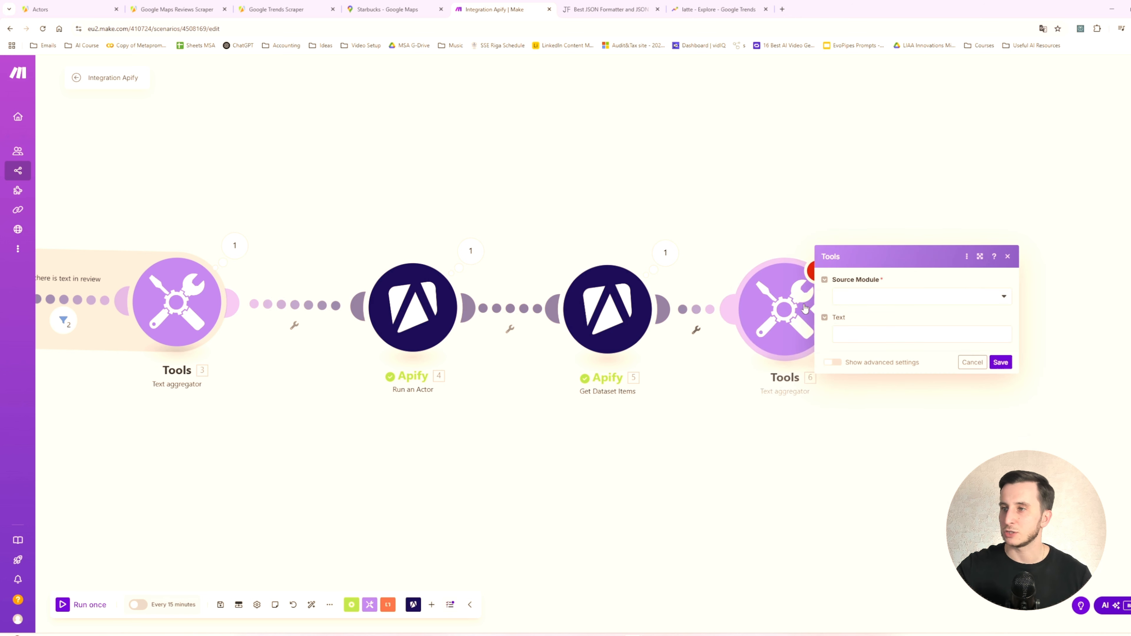
{"action": "left_click", "coordinate": [891, 296]}
{"action": "left_click", "coordinate": [867, 319]}
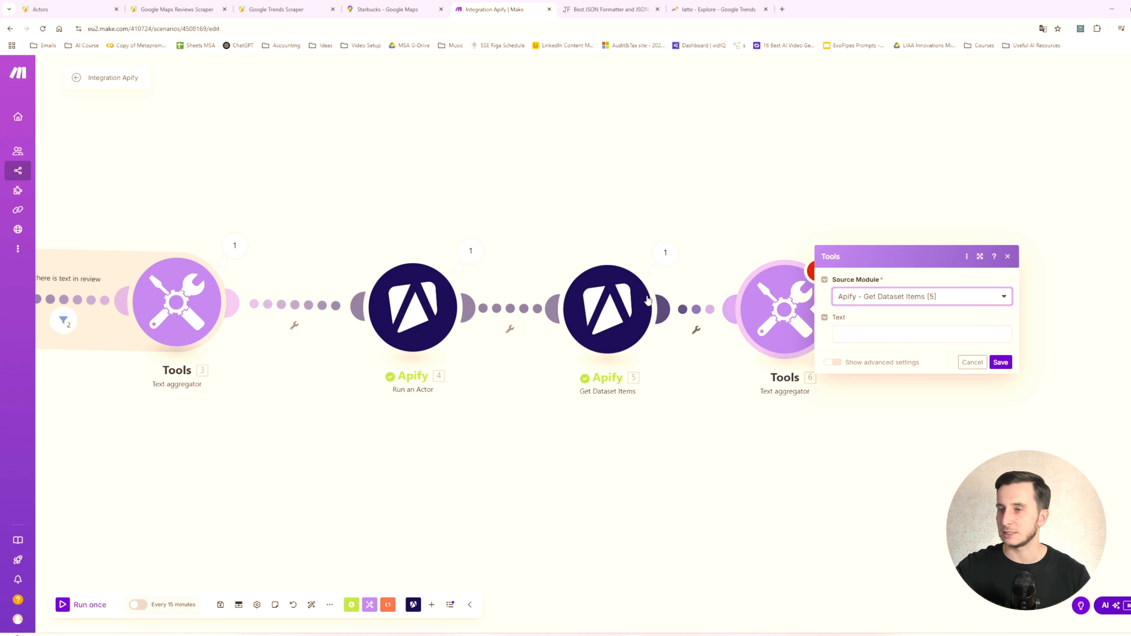
- Start the aggregator text with "Top Rising Topics:" followed by the relatedTopics_rising topic.title variable
{"action": "left_click", "coordinate": [880, 338]}
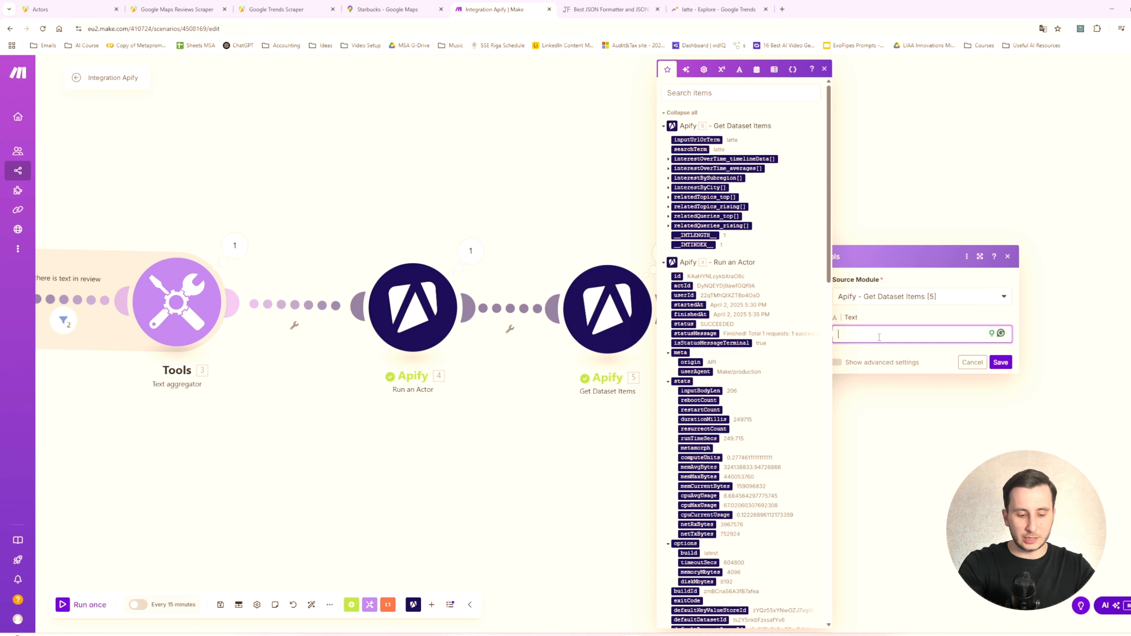
{"action": "type", "text": "Top Rising TOp"}
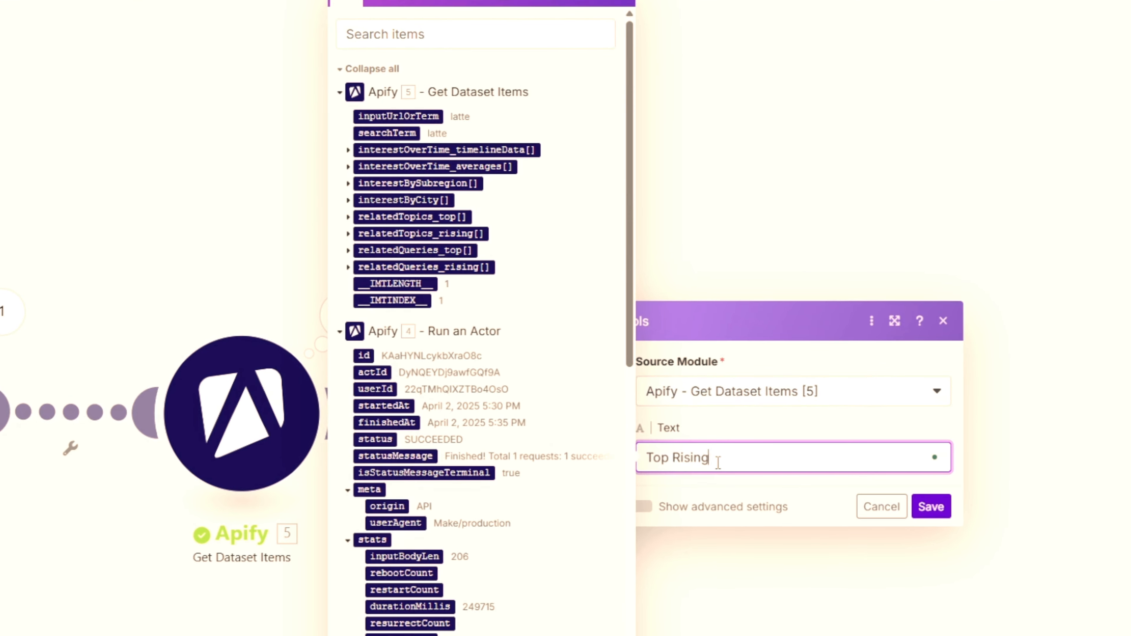
{"action": "key", "text": "BackSpace"}
{"action": "key", "text": "BackSpace"}
{"action": "type", "text": "opics:"}
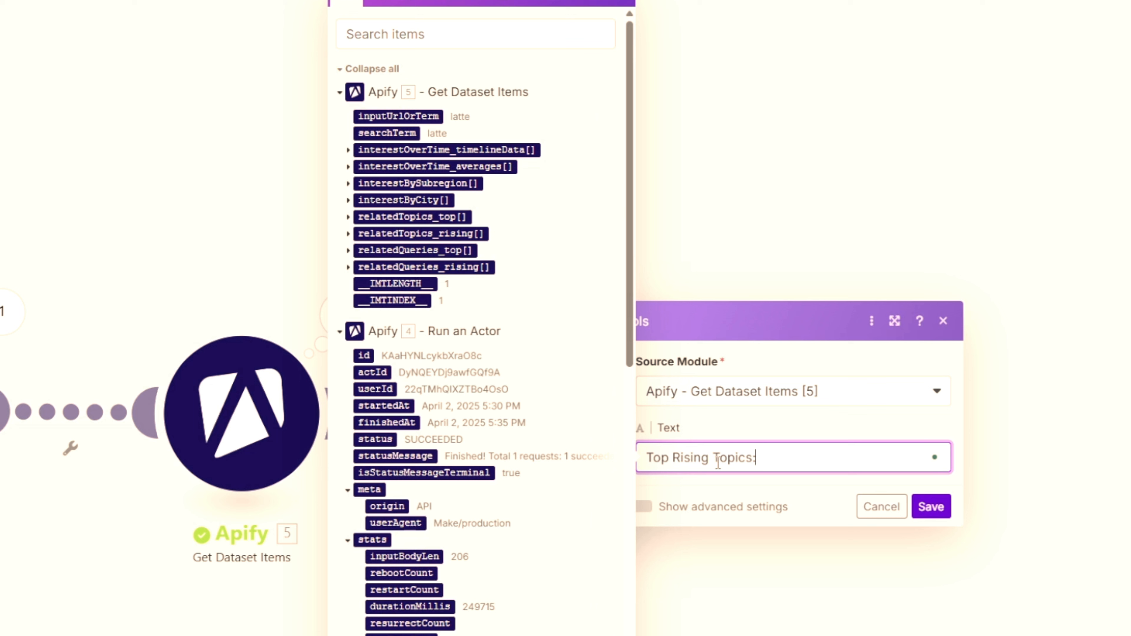
{"action": "left_click", "coordinate": [349, 235]}
{"action": "left_click", "coordinate": [384, 251]}
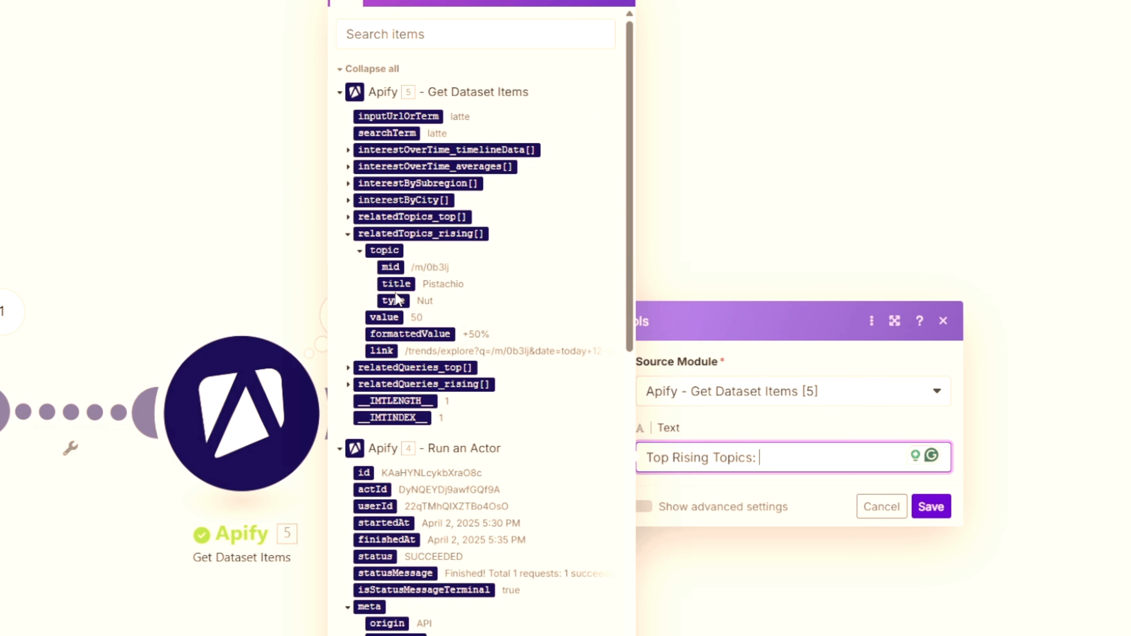
{"action": "left_click", "coordinate": [398, 284]}
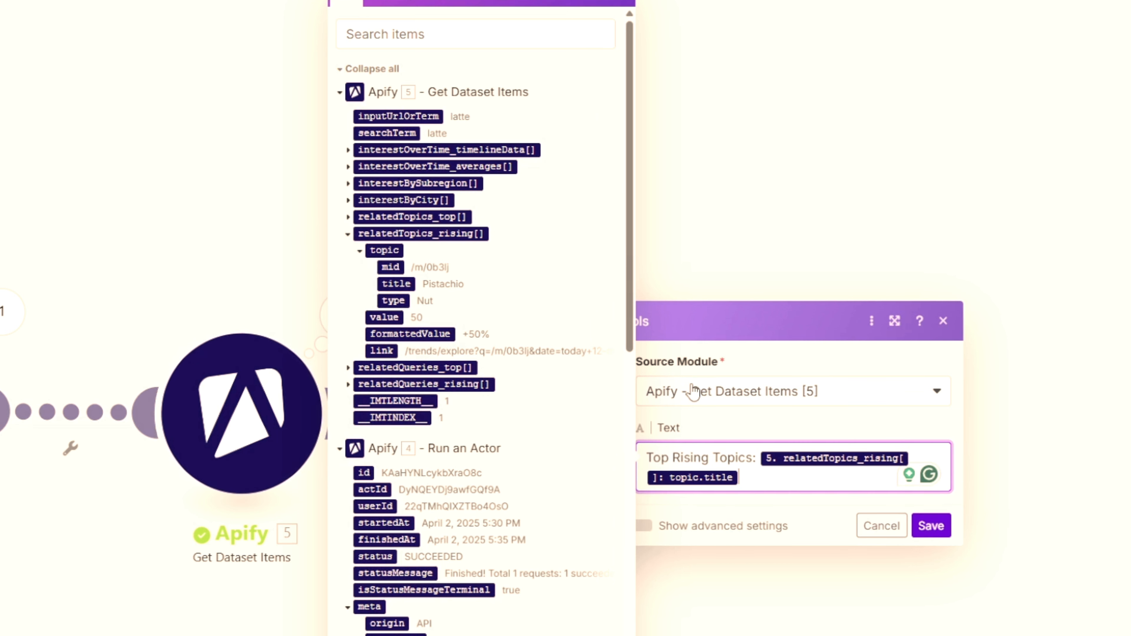
- Add a "Value:" line with the relatedTopics_rising value and an "Increase:" line with its formattedValue to the aggregator text
{"action": "key", "text": "Return"}
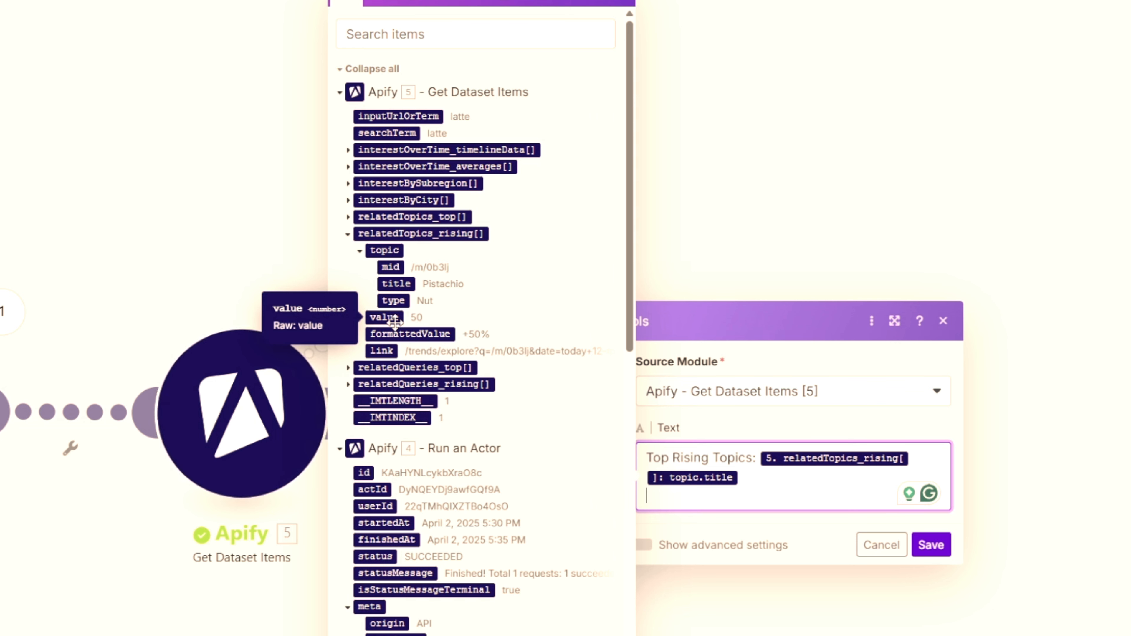
{"action": "key", "text": "Return"}
{"action": "type", "text": "Value:"}
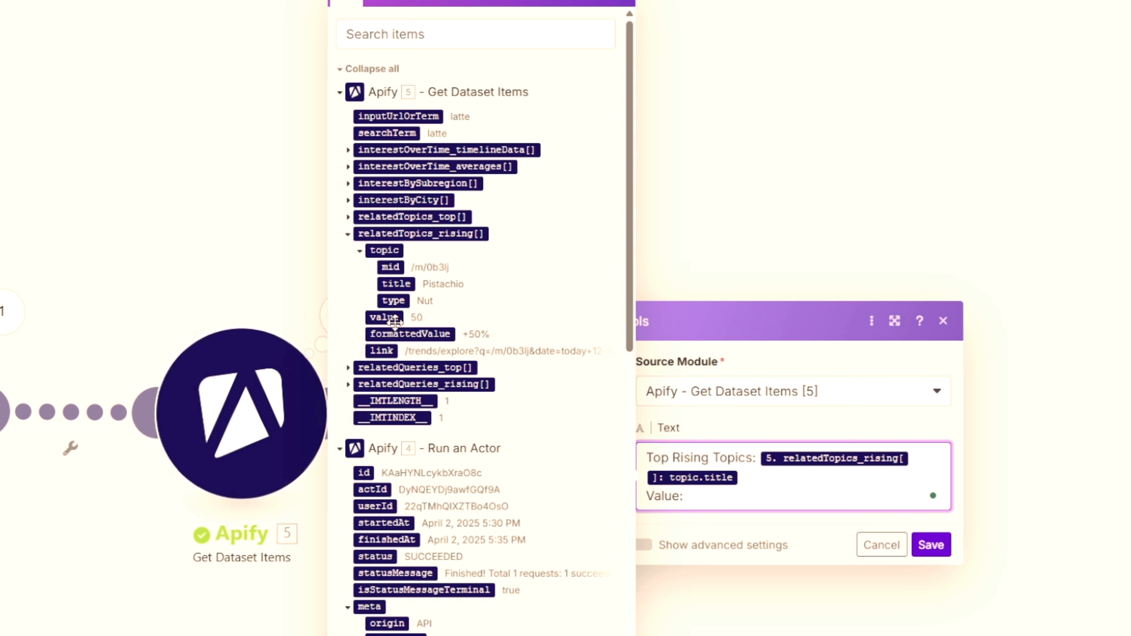
{"action": "left_click", "coordinate": [384, 318]}
{"action": "key", "text": "Return"}
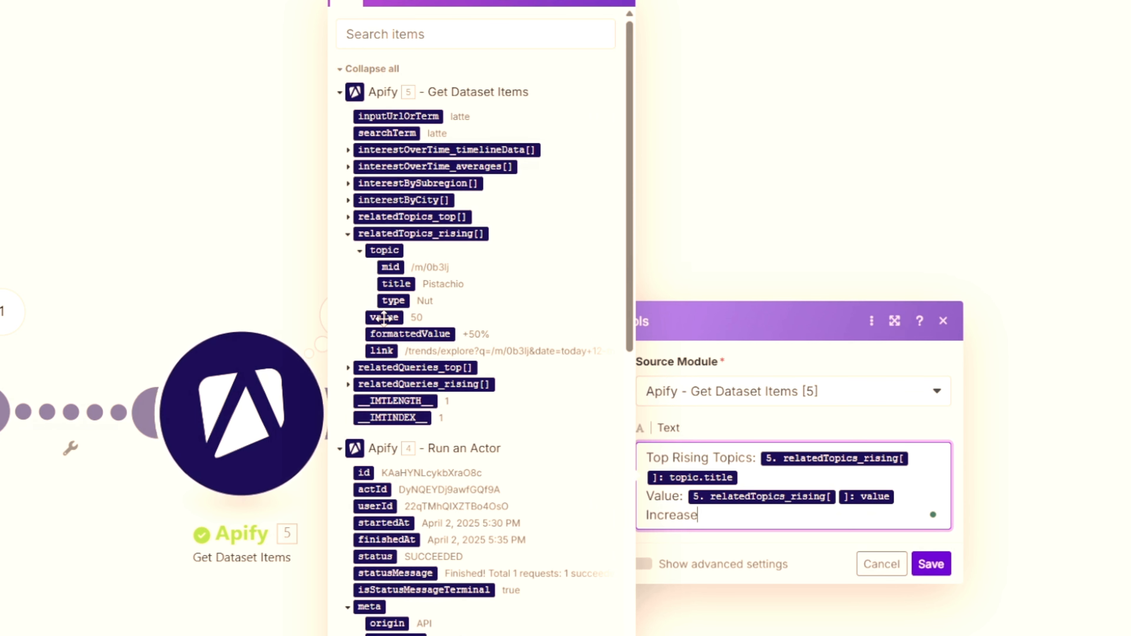
{"action": "left_click", "coordinate": [430, 334]}
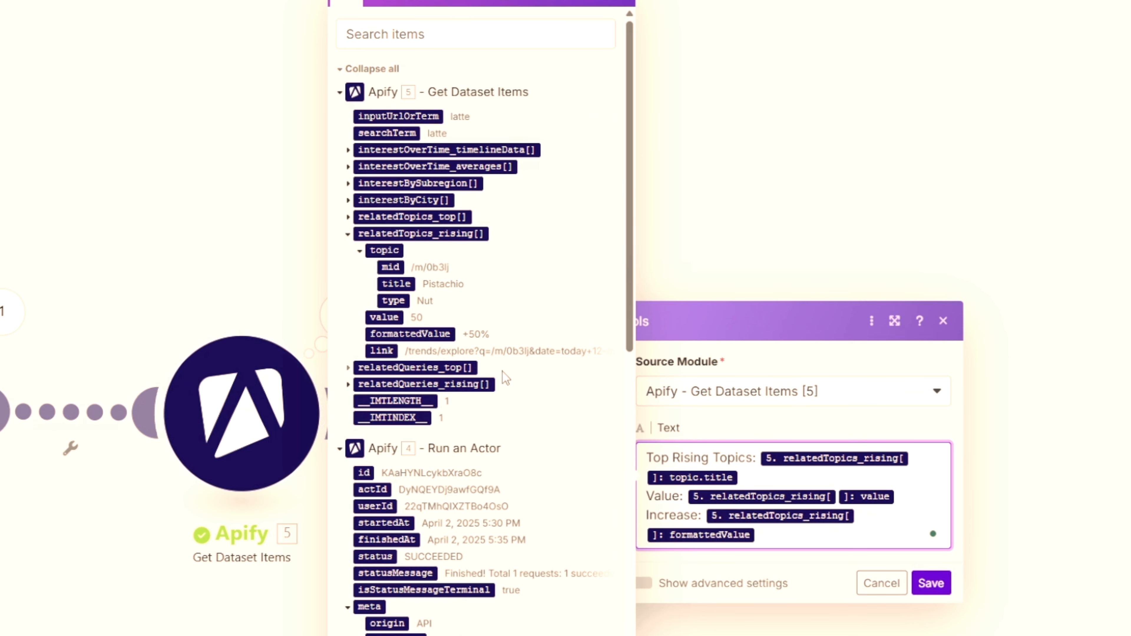
- Add a separate "Top Rising Queries:" section to the aggregator text, followed by the relatedQueries_rising query variable
{"action": "key", "text": "Return"}
{"action": "key", "text": "Return"}
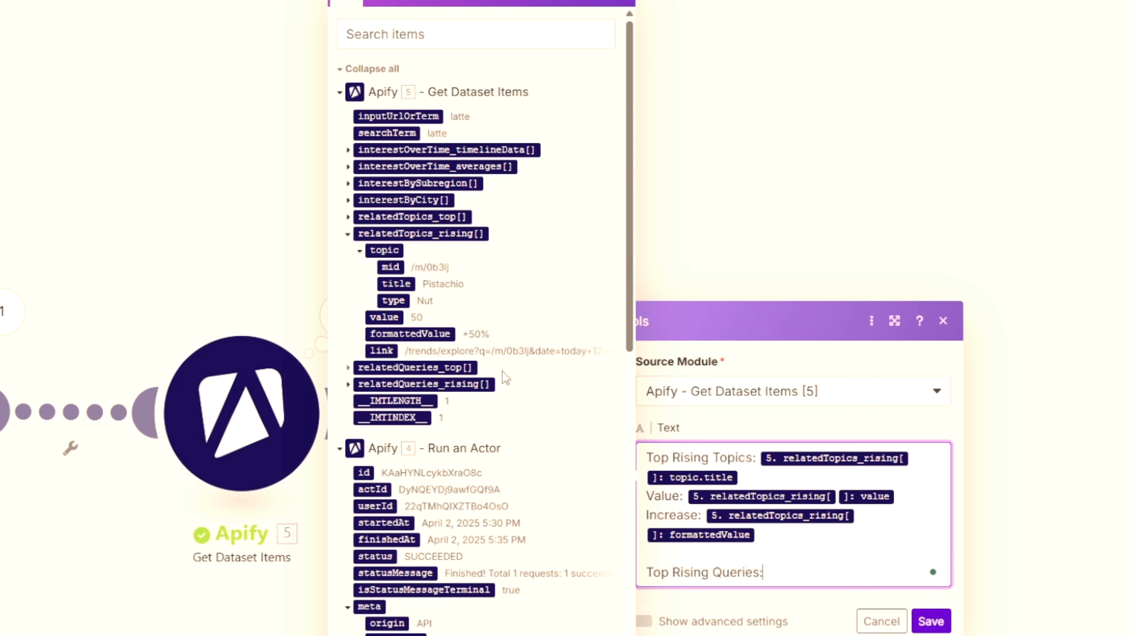
{"action": "left_click", "coordinate": [348, 233]}
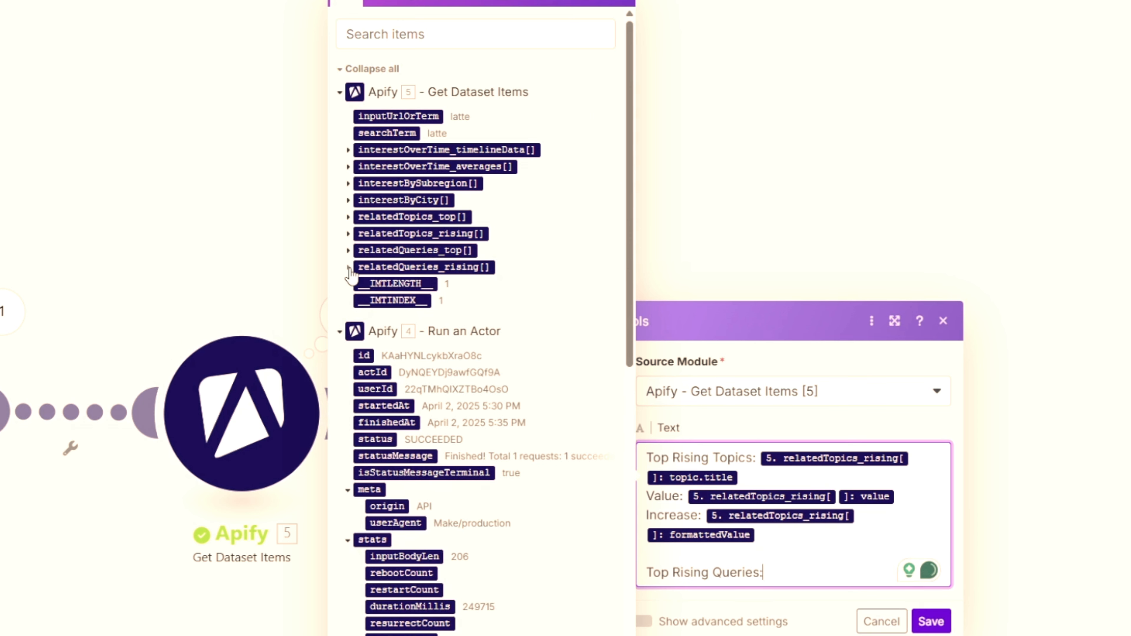
{"action": "left_click", "coordinate": [348, 267]}
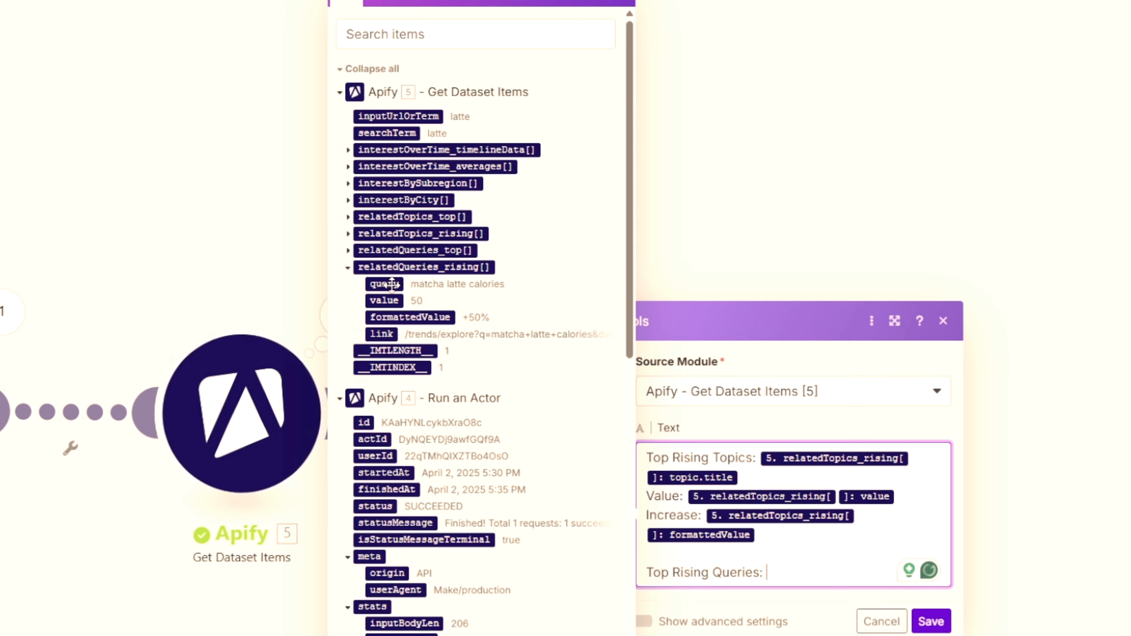
{"action": "left_click", "coordinate": [392, 284]}
{"action": "key", "text": "Return"}
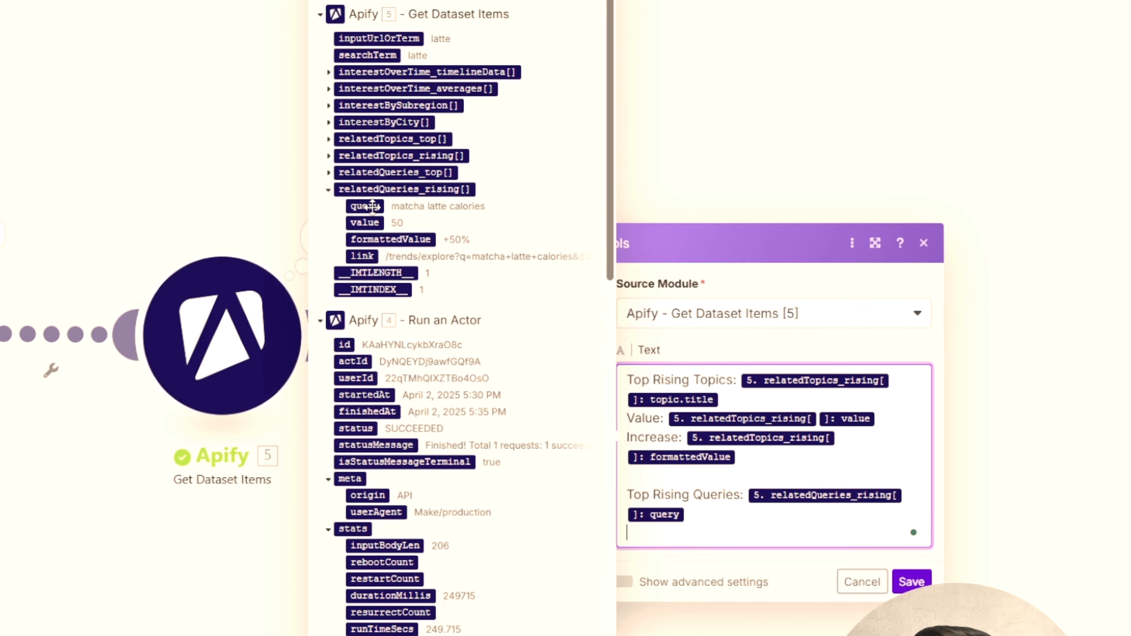
- Add a "Value:" line with the relatedQueries_rising value variable below the rising queries line and start a new line
{"action": "type", "text": "Value:"}
{"action": "left_click", "coordinate": [374, 222]}
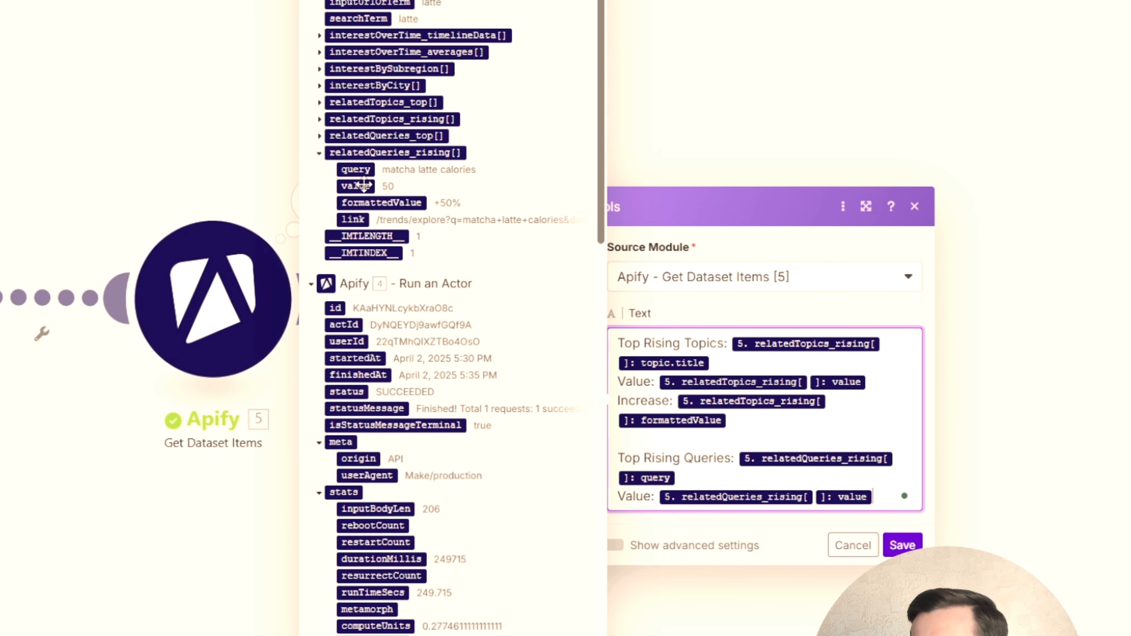
{"action": "key", "text": "Return"}
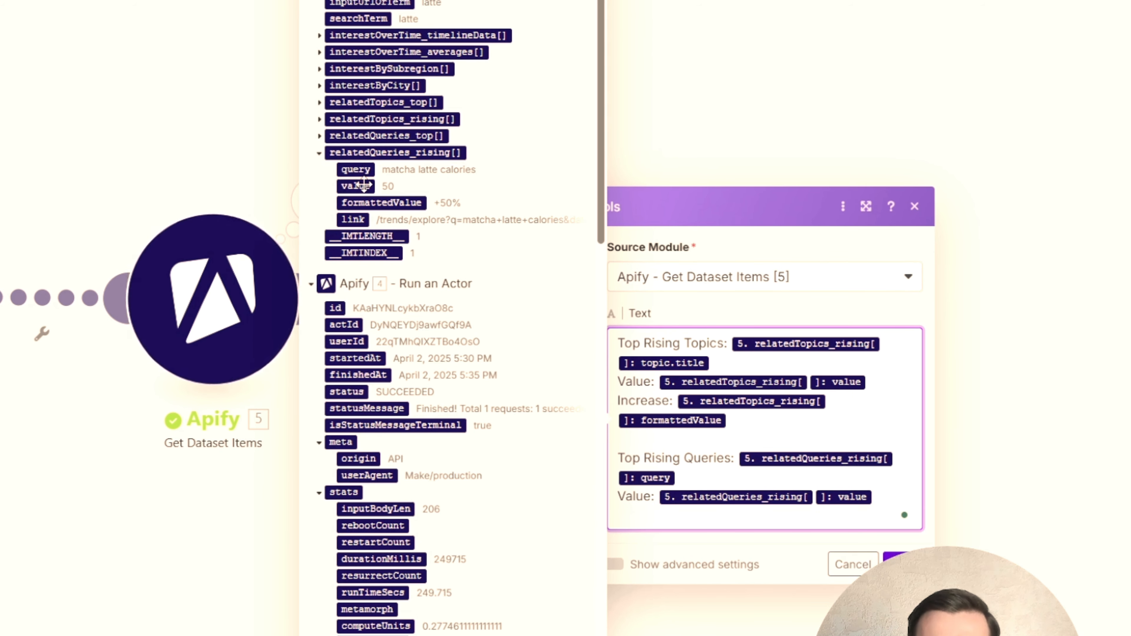
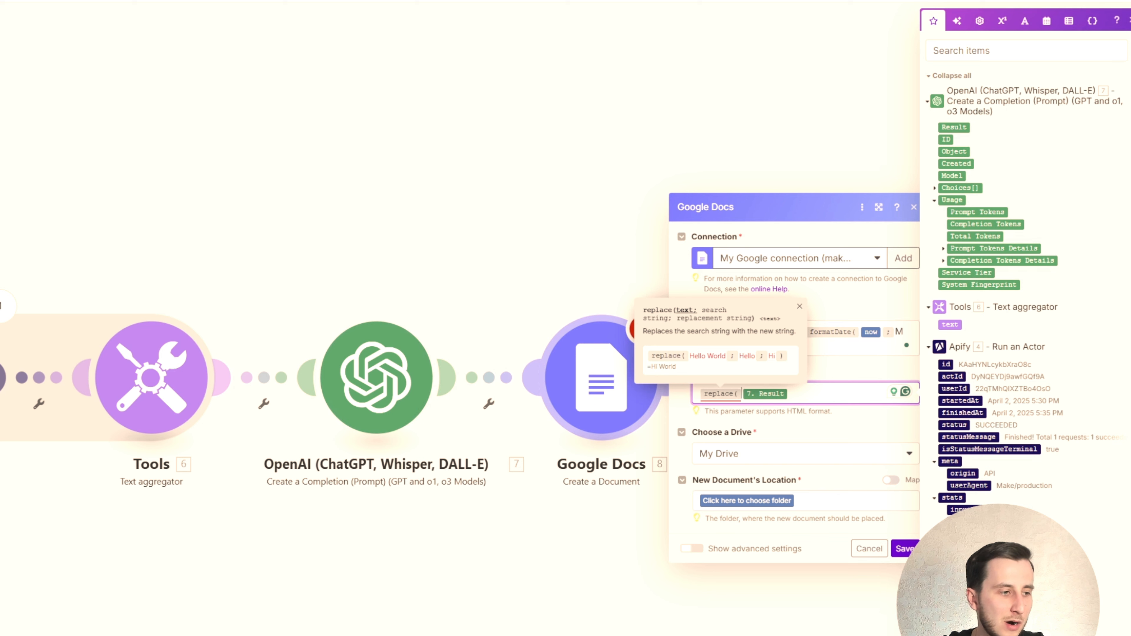
- Enter ```html as the search string of the replace function on the OpenAI Result in the Google Docs Content field
{"action": "left_click", "coordinate": [800, 307]}
{"action": "left_click", "coordinate": [802, 394]}
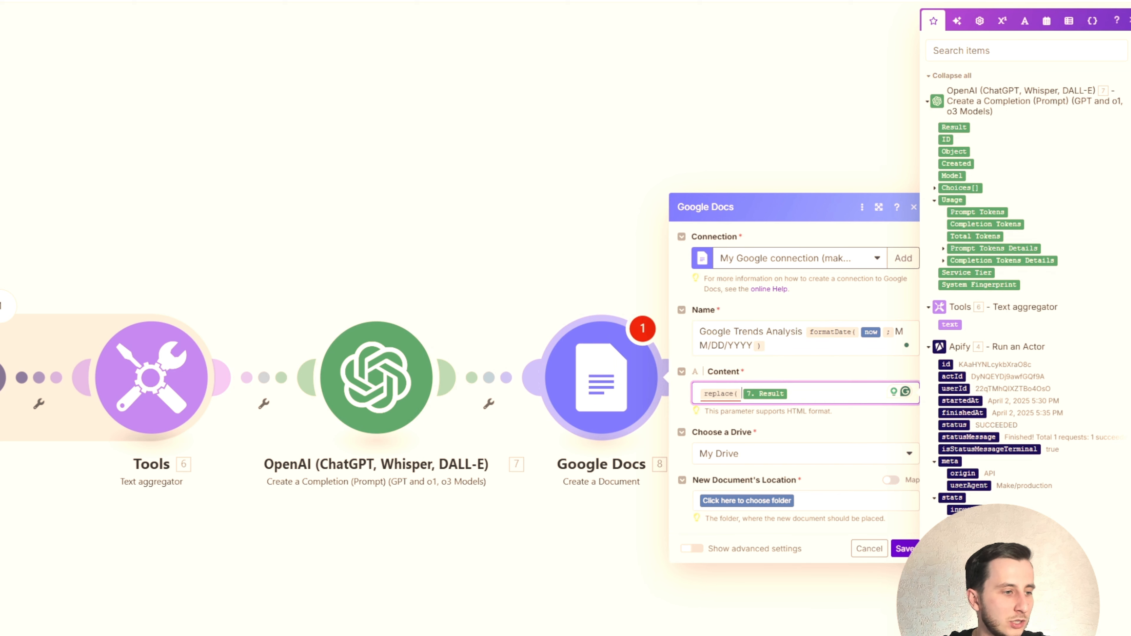
{"action": "key", "text": "Escape"}
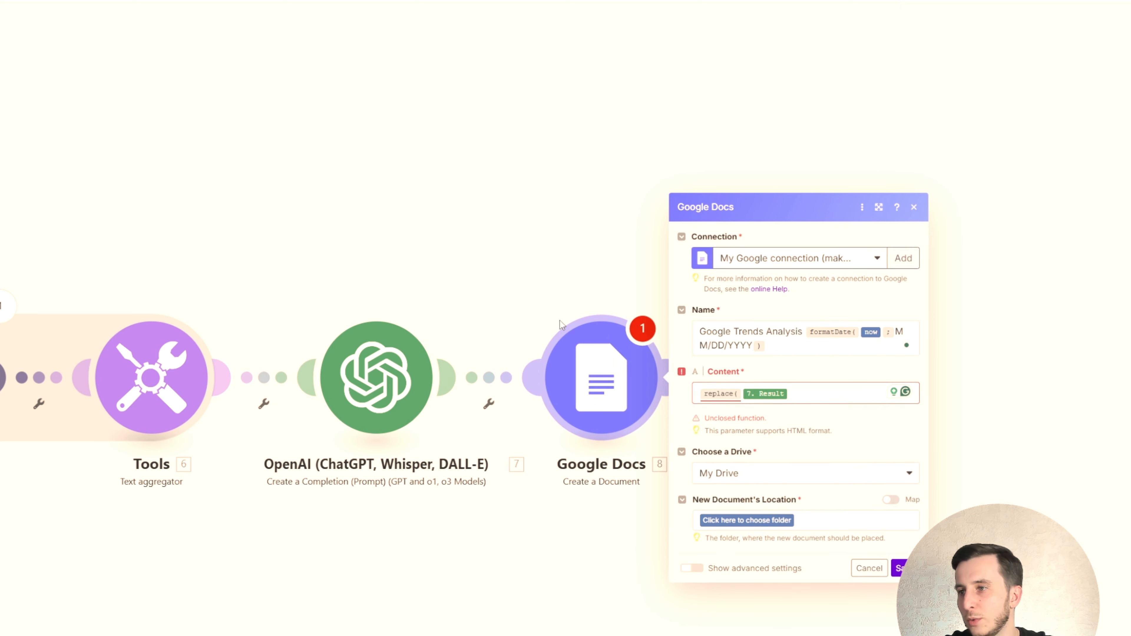
{"action": "left_click", "coordinate": [821, 400]}
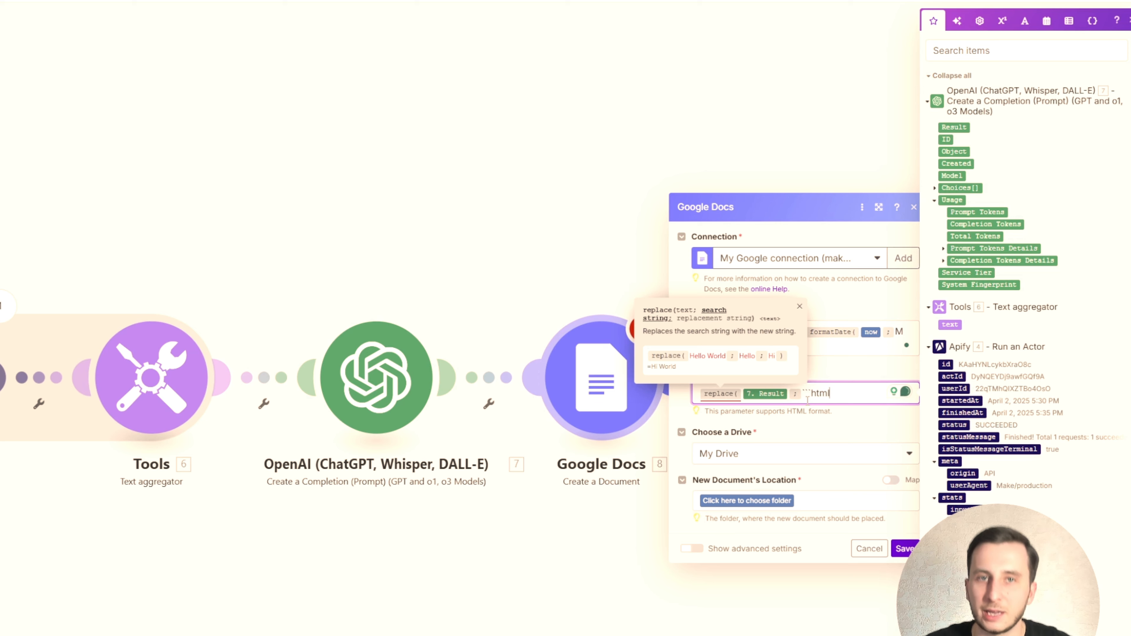
{"action": "left_click", "coordinate": [800, 306]}
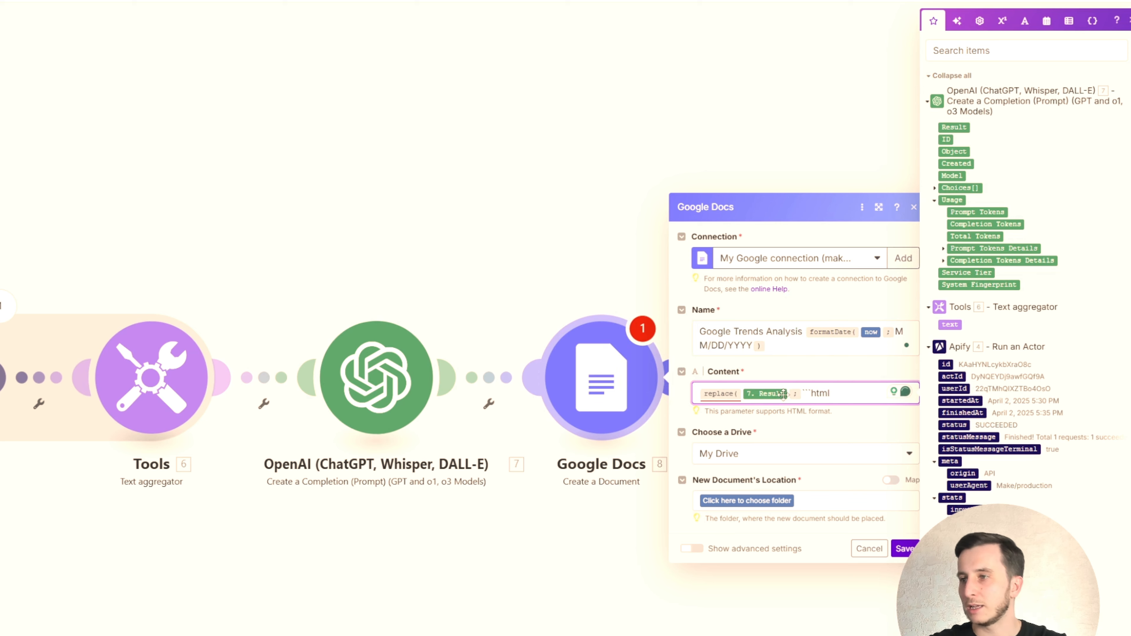
{"action": "left_click", "coordinate": [812, 395]}
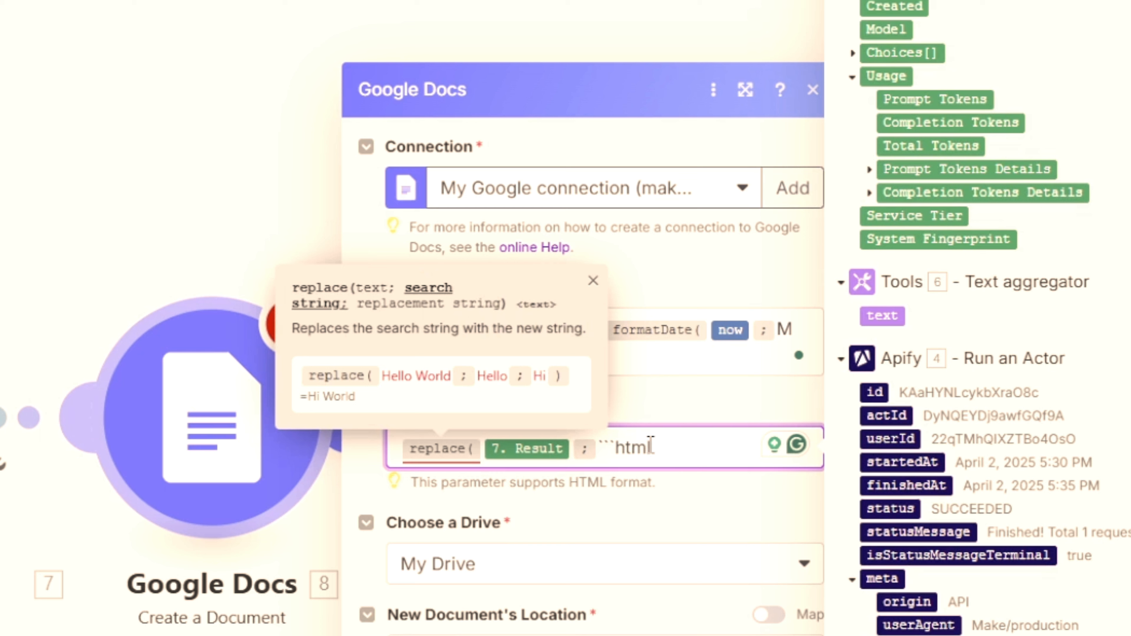
- Set emptystring as the replacement for ```html and close the replace function in the Content field
{"action": "type", "text": ";"}
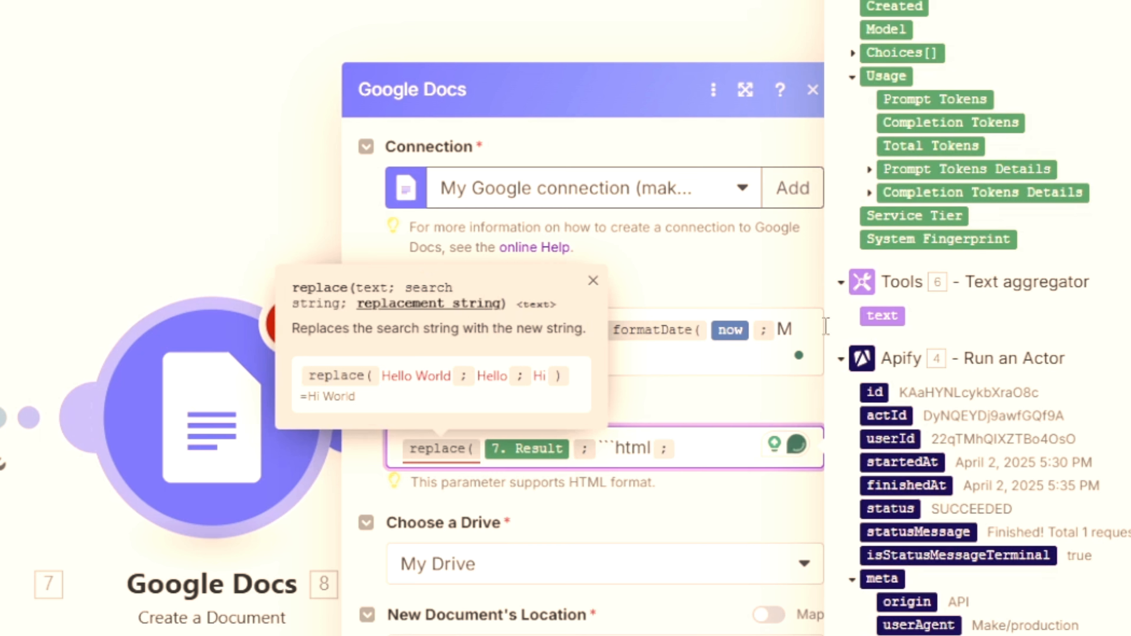
{"action": "left_click", "coordinate": [1068, 1]}
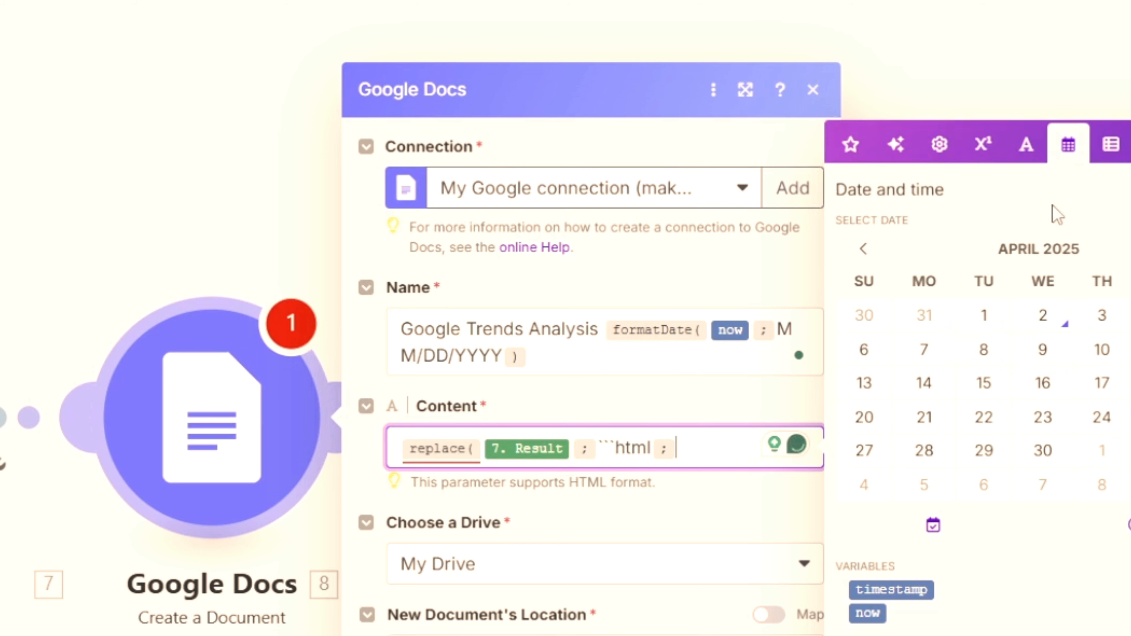
{"action": "left_click", "coordinate": [1026, 144]}
{"action": "left_click", "coordinate": [1042, 600]}
{"action": "type", "text": ")"}
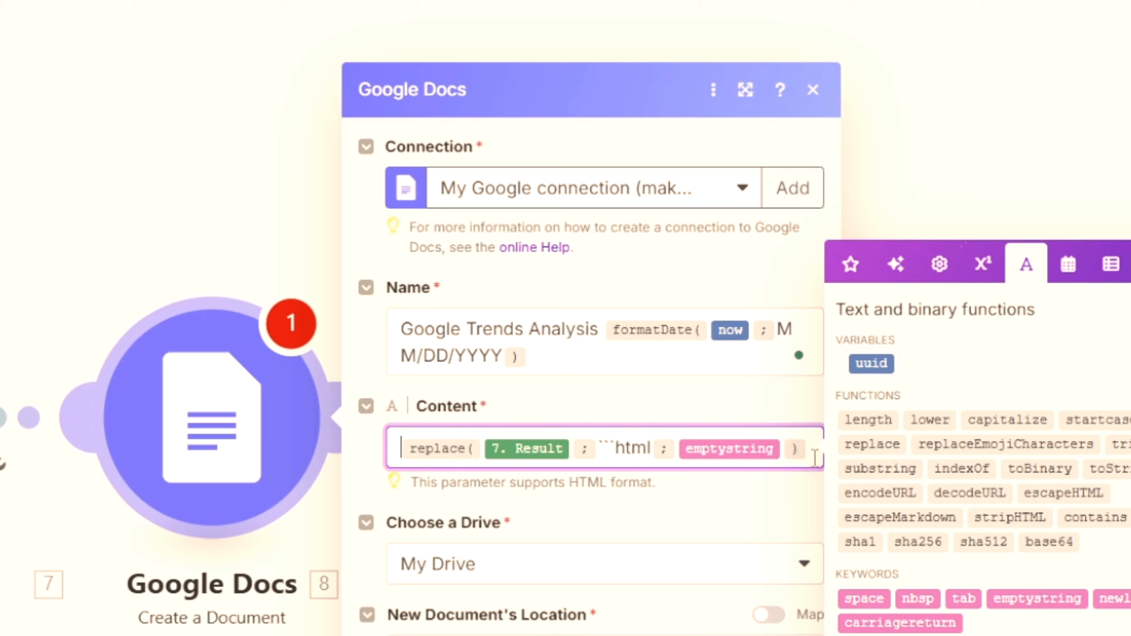
- Wrap the Content formula in a second replace function that swaps ``` for emptystring
{"action": "type", "text": "replace("}
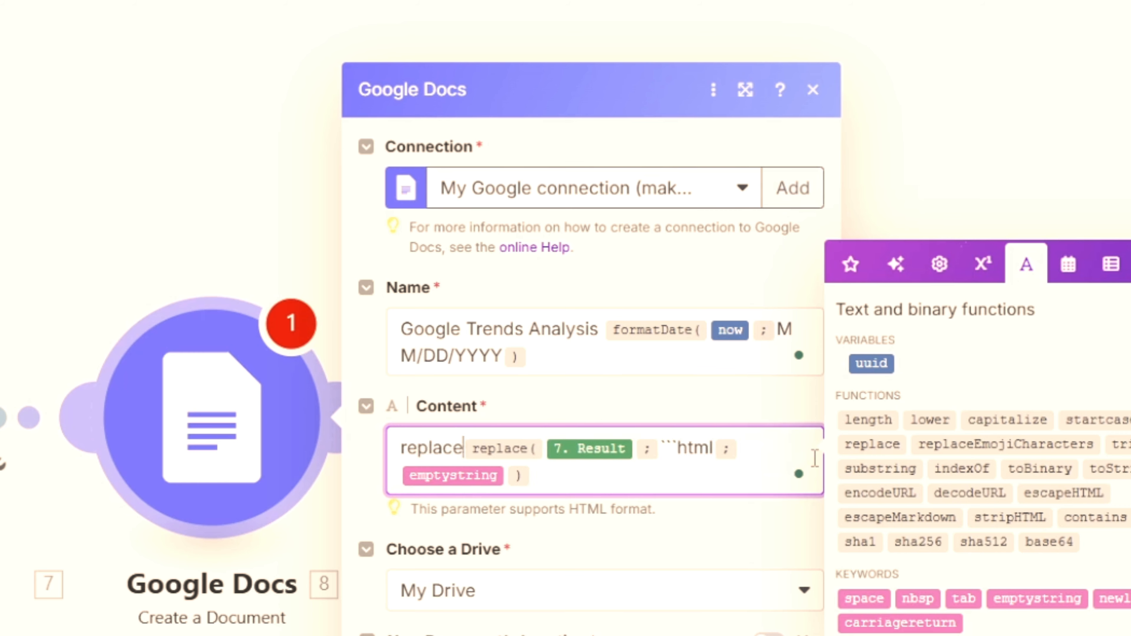
{"action": "left_click", "coordinate": [629, 464]}
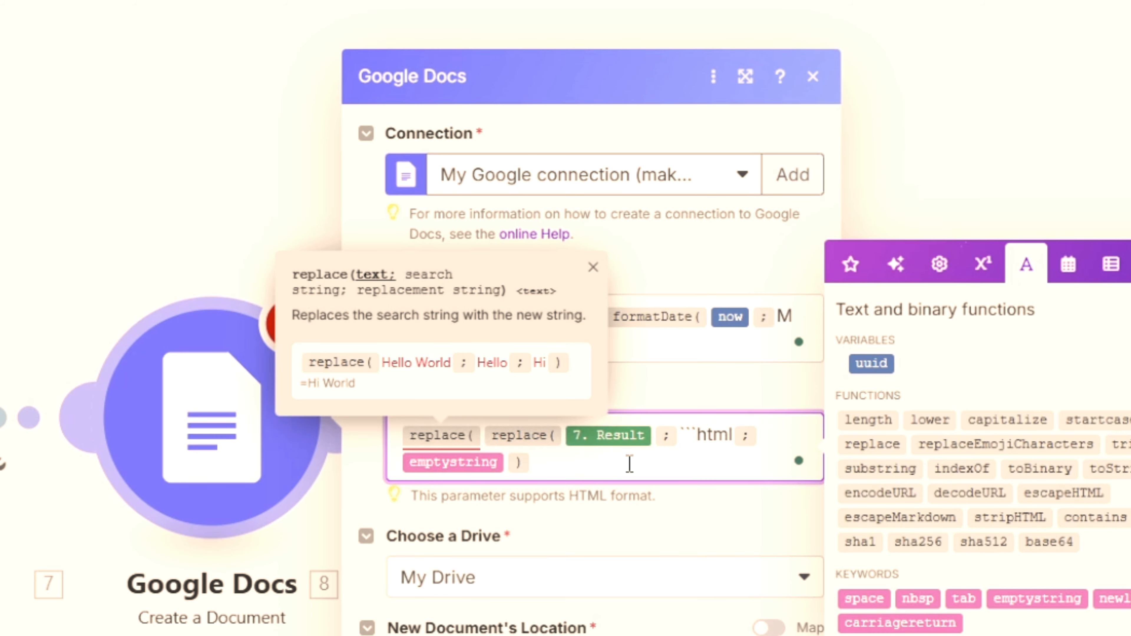
{"action": "type", "text": ";"}
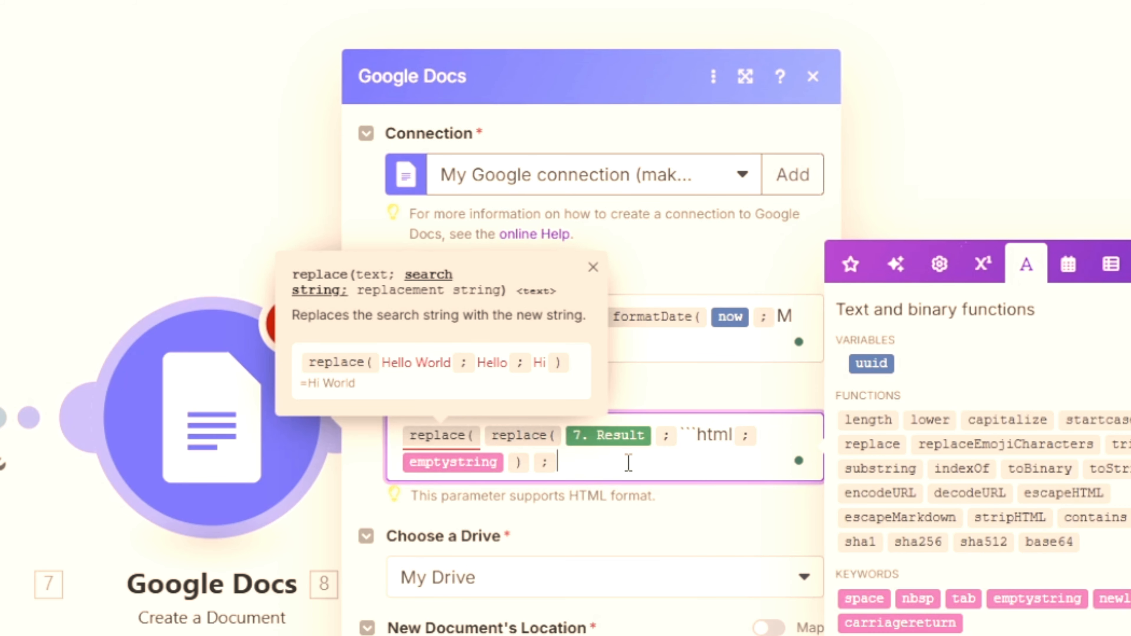
{"action": "left_click", "coordinate": [698, 435]}
{"action": "key", "text": "Down"}
{"action": "key", "text": "ctrl+v"}
{"action": "type", "text": ";"}
{"action": "left_click", "coordinate": [1032, 598]}
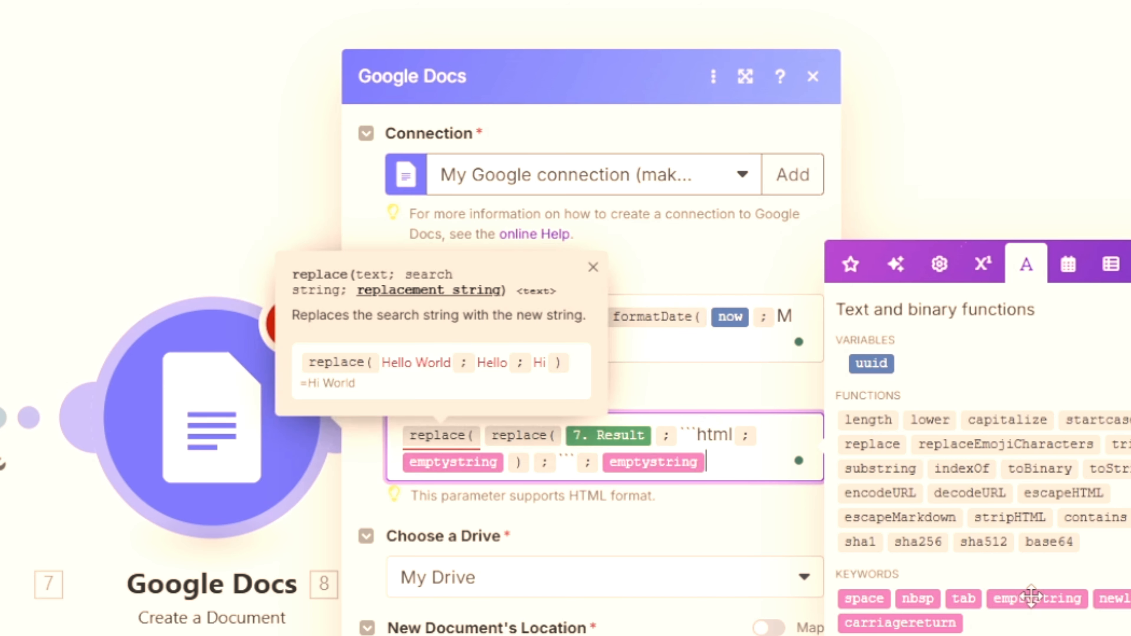
{"action": "type", "text": ")"}
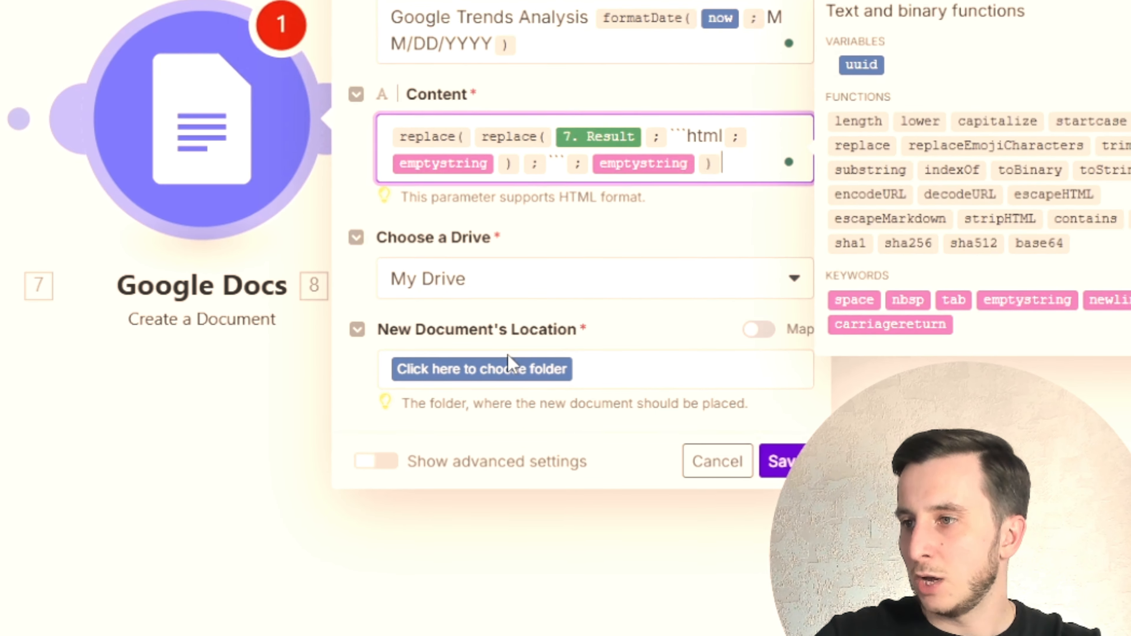
- Set the new document's location to the Ideas folder, then save the Google Docs module and the scenario
{"action": "left_click", "coordinate": [507, 368]}
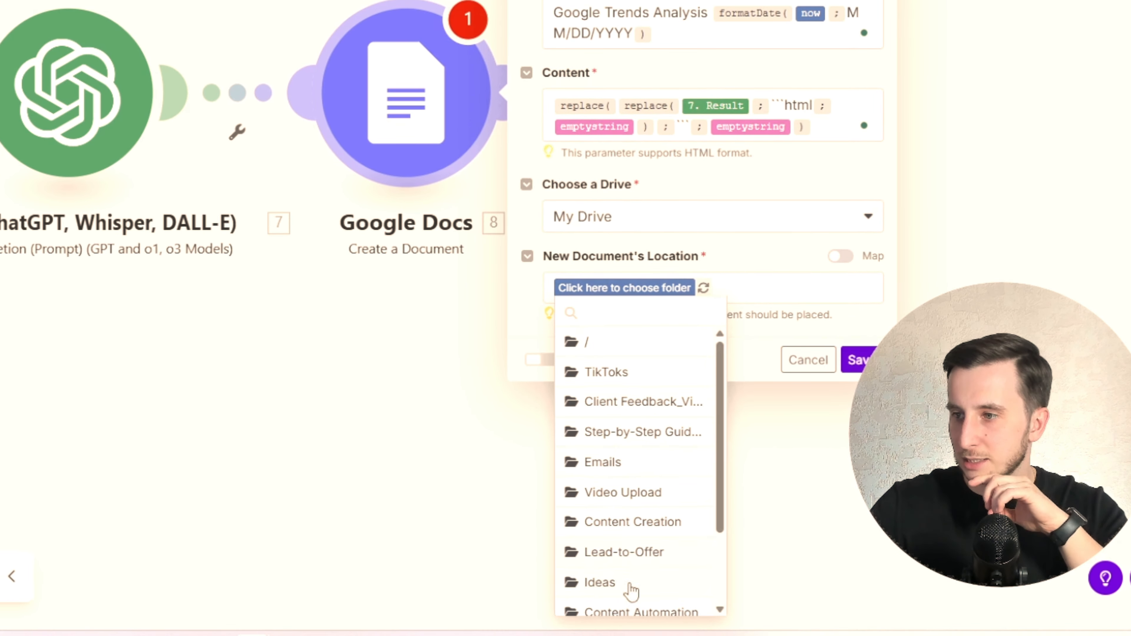
{"action": "left_click", "coordinate": [632, 589]}
{"action": "left_click", "coordinate": [858, 360]}
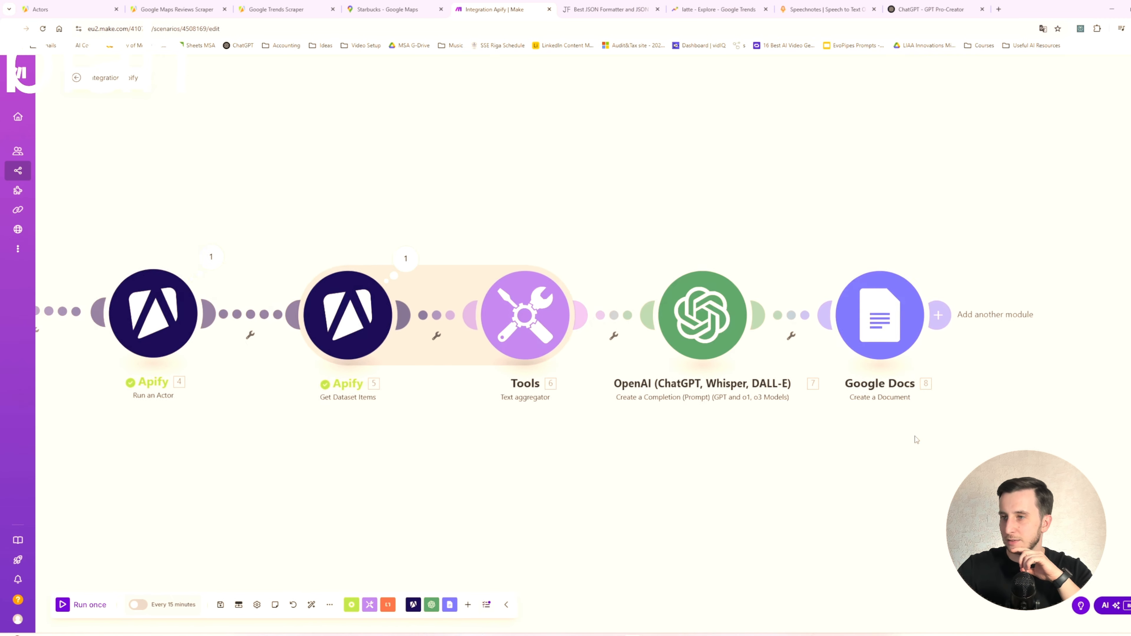
{"action": "left_click_drag", "start_coordinate": [916, 437], "coordinate": [971, 420]}
{"action": "scroll", "coordinate": [959, 430], "scroll_direction": "down", "scroll_amount": 2}
{"action": "scroll", "coordinate": [776, 465], "scroll_direction": "up", "scroll_amount": 1}
{"action": "left_click_drag", "start_coordinate": [656, 458], "coordinate": [957, 483]}
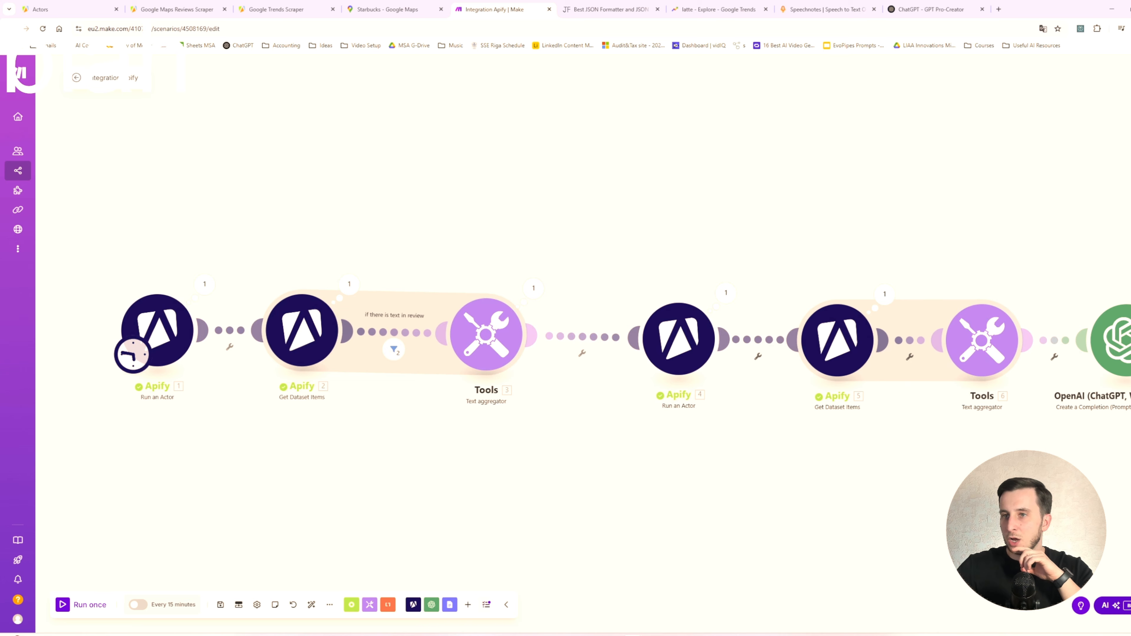
{"action": "scroll", "coordinate": [903, 492], "scroll_direction": "down", "scroll_amount": 1}
{"action": "left_click", "coordinate": [220, 605]}
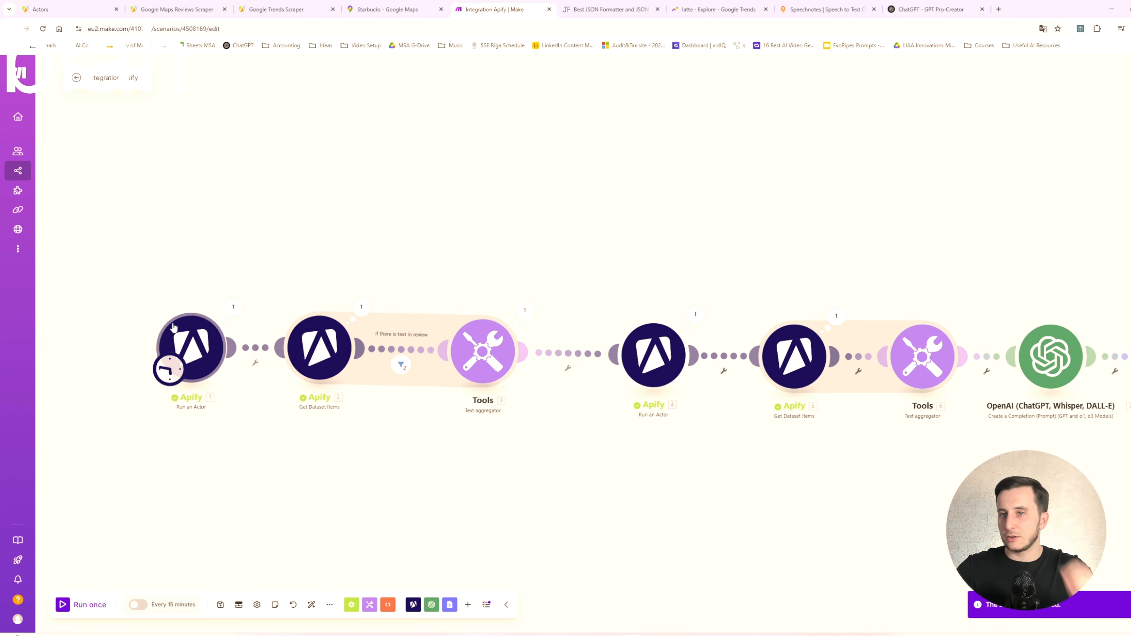
- Arrange the three reviews modules in an upper row and the Google Trends modules in a second row beneath, running right to left
{"action": "left_click_drag", "start_coordinate": [153, 285], "coordinate": [546, 421]}
{"action": "left_click_drag", "start_coordinate": [483, 352], "coordinate": [650, 207]}
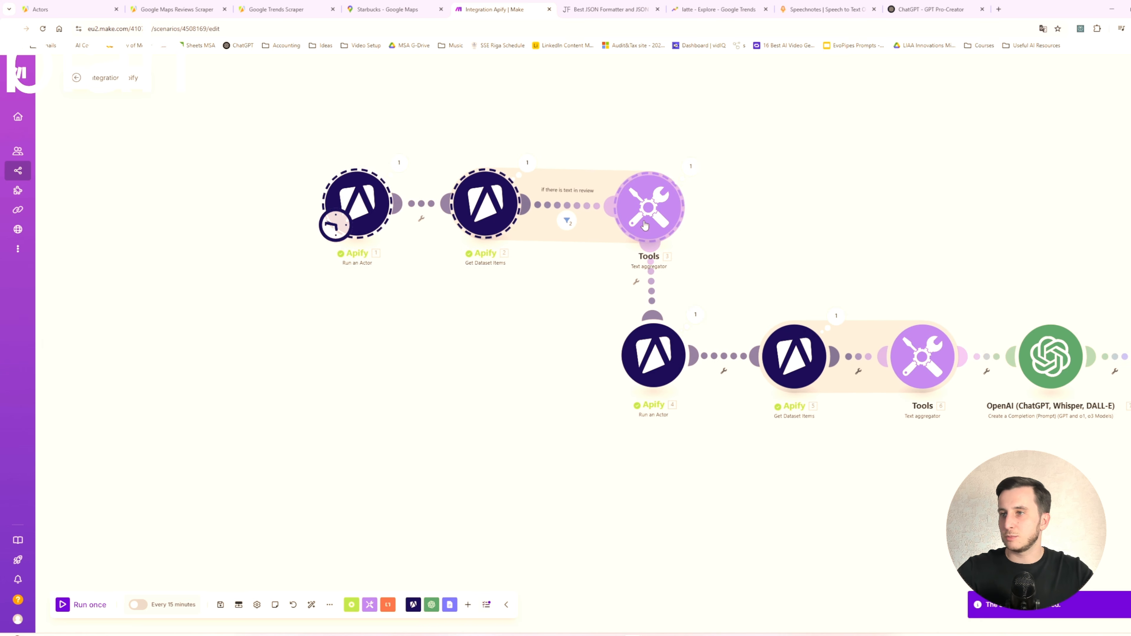
{"action": "left_click_drag", "start_coordinate": [794, 357], "coordinate": [523, 358]}
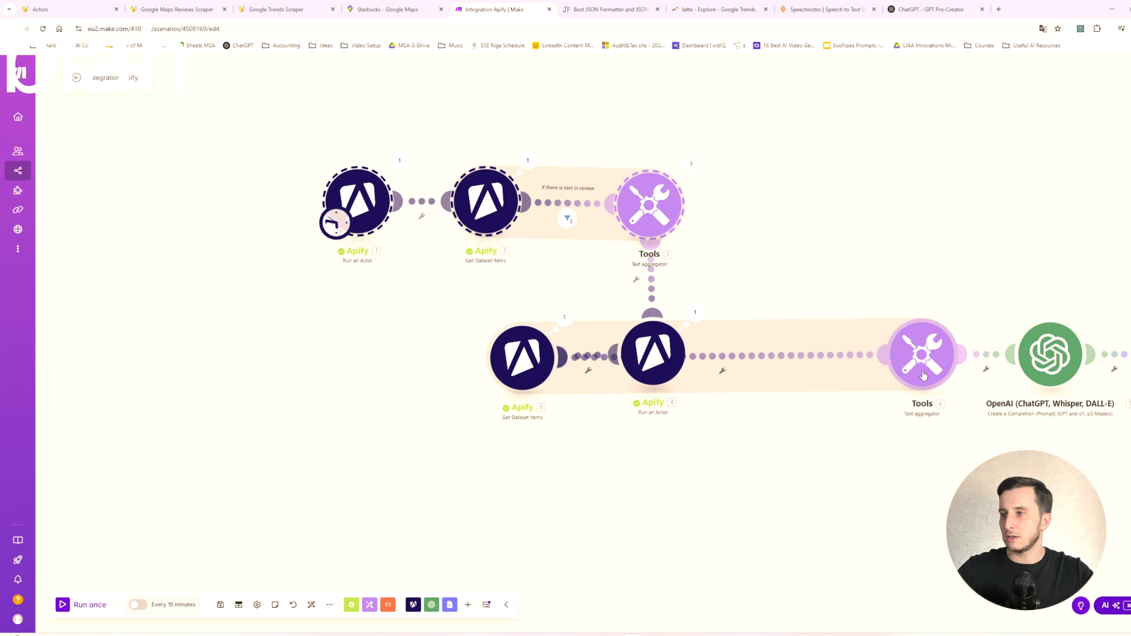
{"action": "left_click_drag", "start_coordinate": [921, 359], "coordinate": [350, 353]}
- Place the OpenAI and Google Docs modules side by side in a third row below the Google Trends modules
{"action": "left_click_drag", "start_coordinate": [1051, 355], "coordinate": [330, 480]}
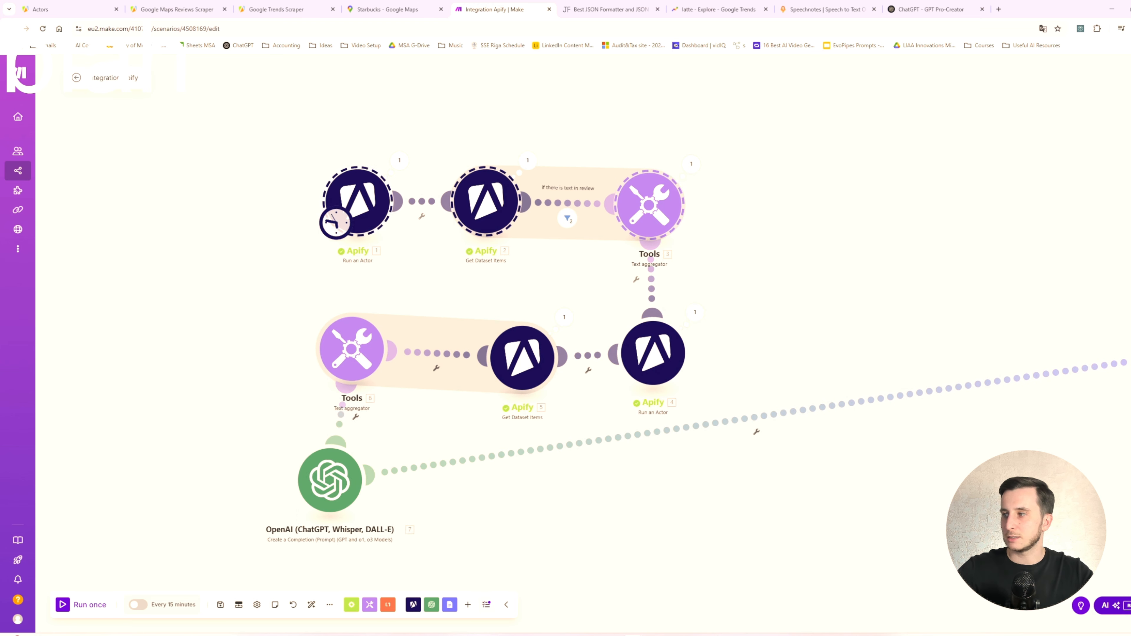
{"action": "left_click_drag", "start_coordinate": [1125, 330], "coordinate": [976, 282]}
{"action": "left_click_drag", "start_coordinate": [1014, 324], "coordinate": [343, 442]}
{"action": "left_click_drag", "start_coordinate": [483, 418], "coordinate": [717, 457]}
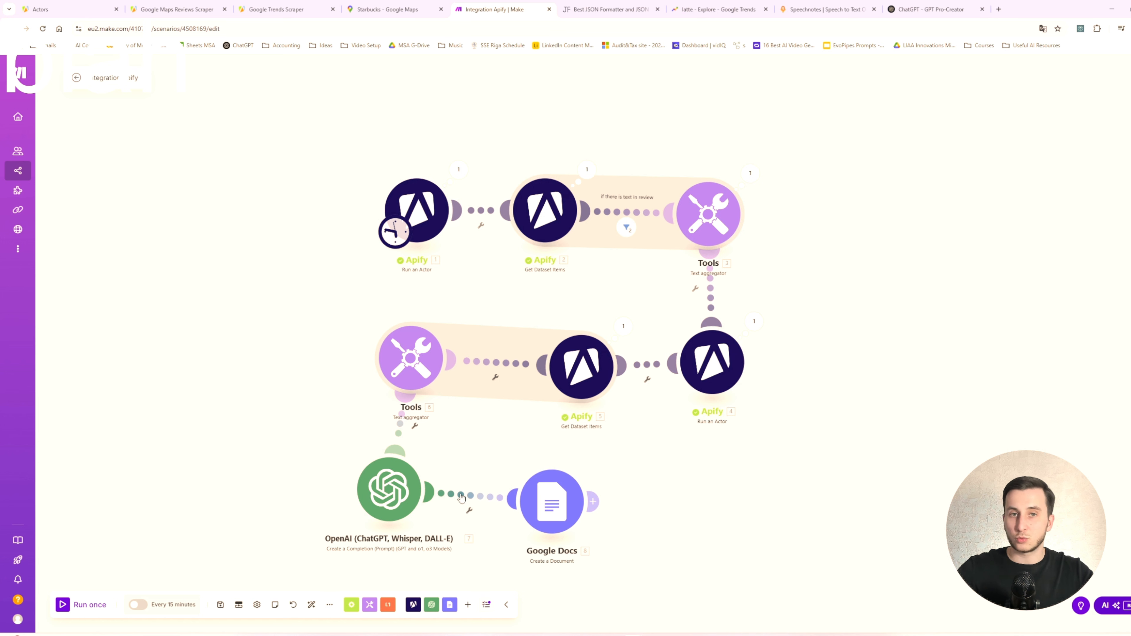
- Save the rearranged scenario and run it once
{"action": "left_click", "coordinate": [221, 606]}
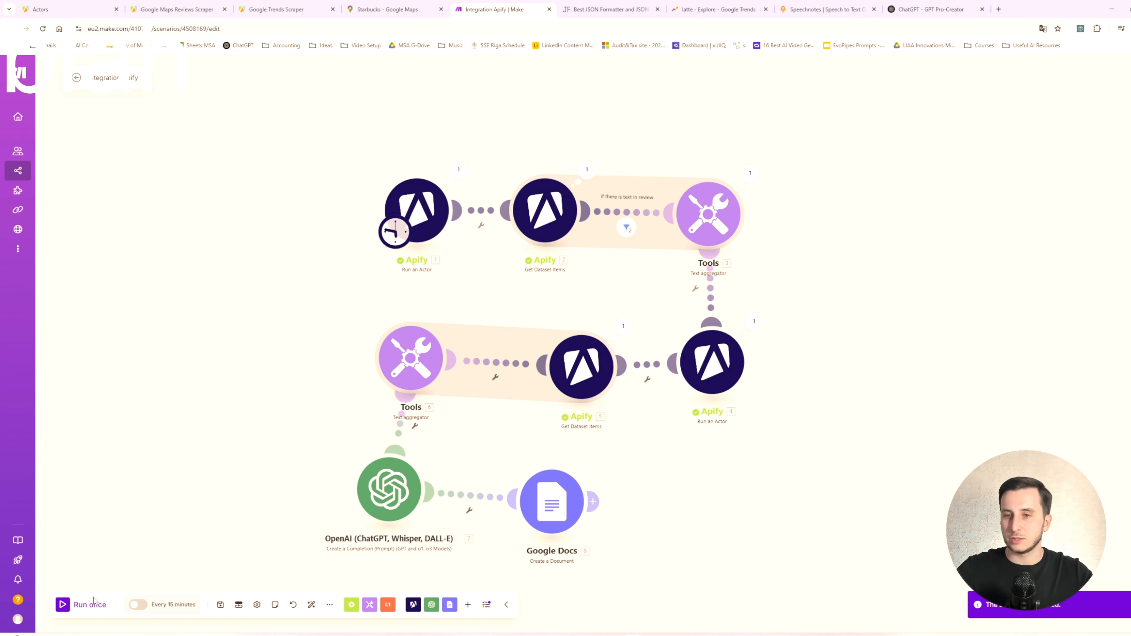
{"action": "left_click", "coordinate": [62, 606]}
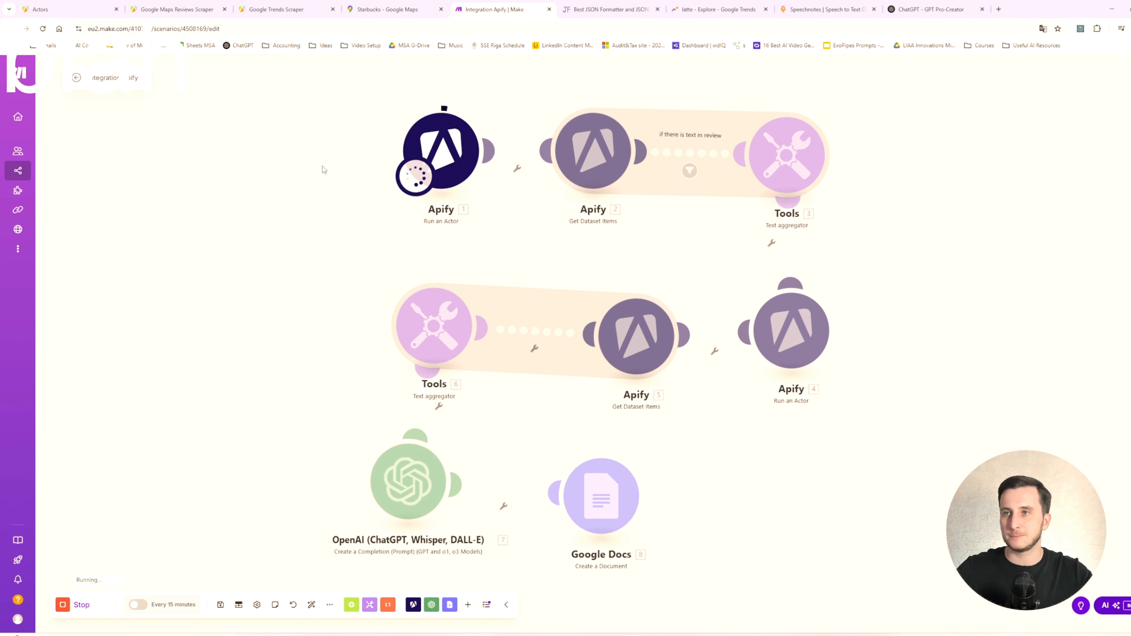
- Open the Ideas folder in Google Drive in a new tab and move the Trends Analysis 04/02/2025 document to trash
{"action": "middle_click", "coordinate": [410, 46]}
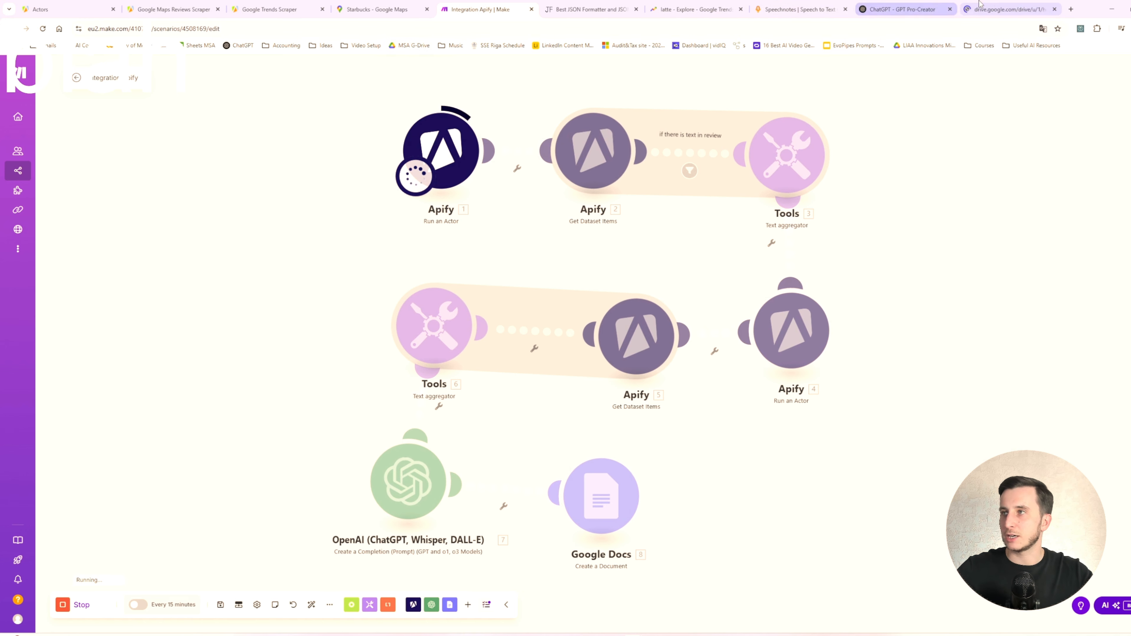
{"action": "left_click", "coordinate": [991, 8]}
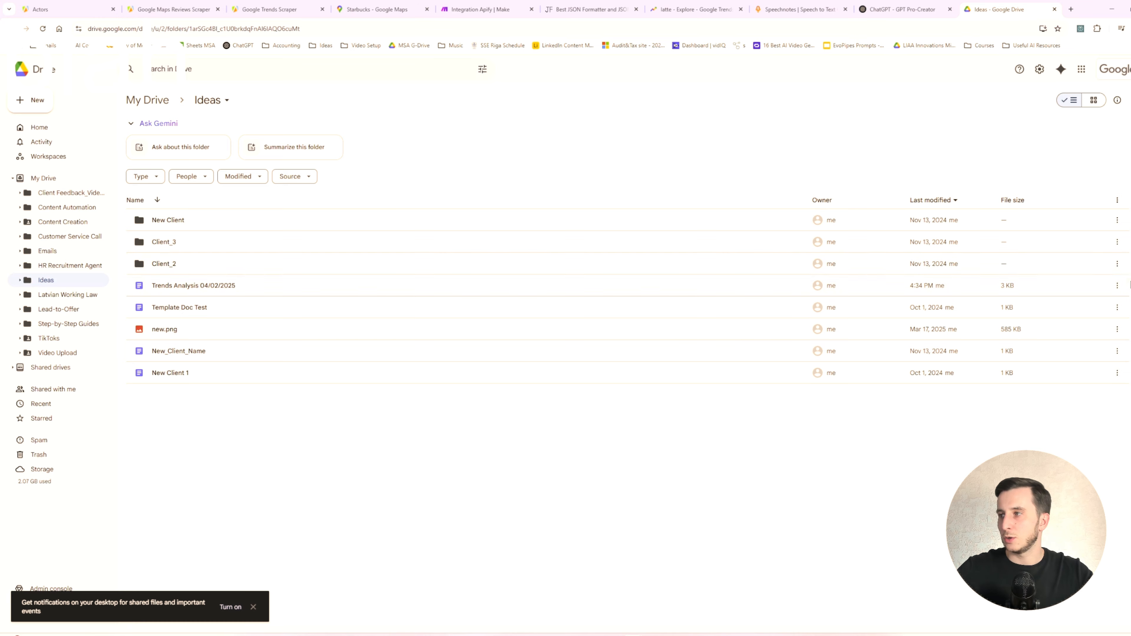
{"action": "left_click", "coordinate": [1118, 285]}
{"action": "left_click", "coordinate": [973, 429]}
{"action": "left_click", "coordinate": [613, 369]}
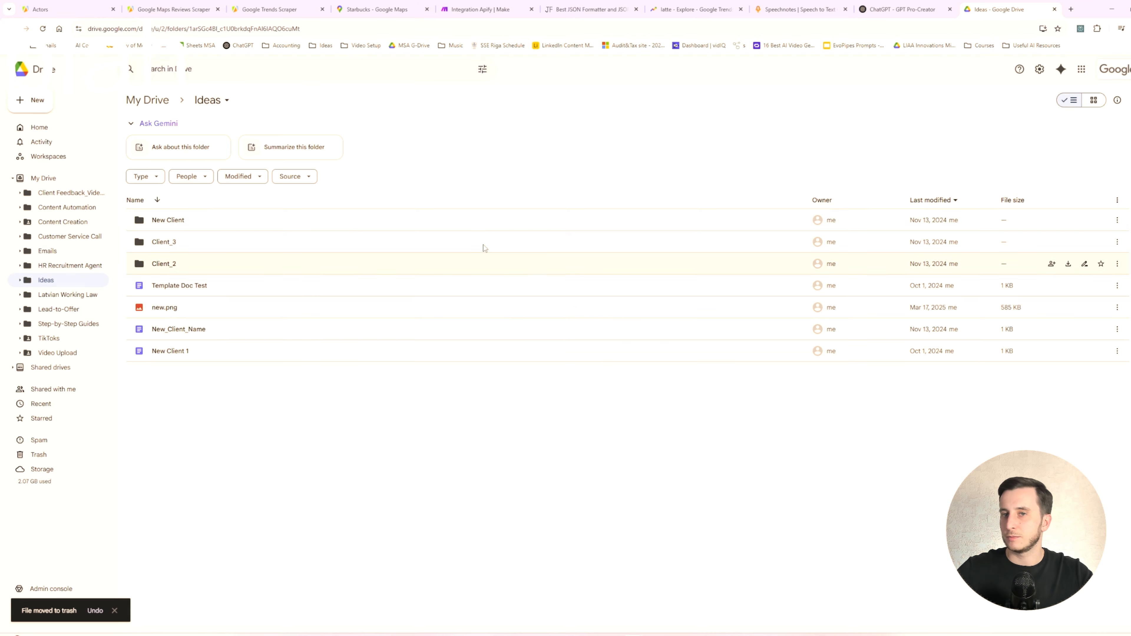
- Switch back to Make to check the scenario run's progress, then return to the Ideas folder in Google Drive
{"action": "left_click", "coordinate": [481, 9]}
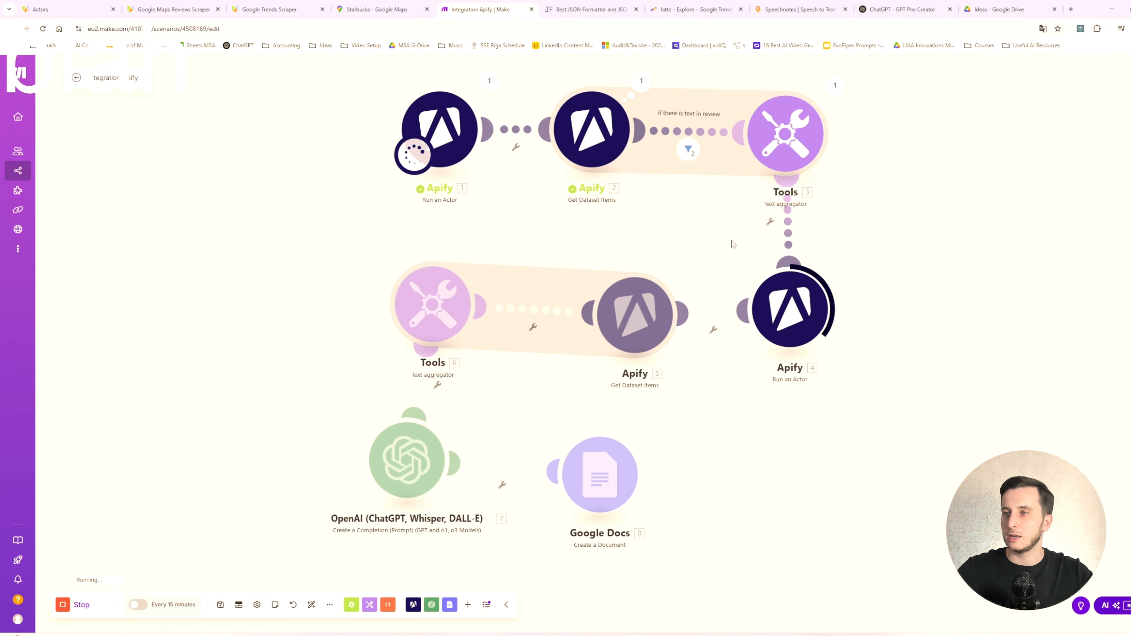
{"action": "left_click", "coordinate": [1003, 8]}
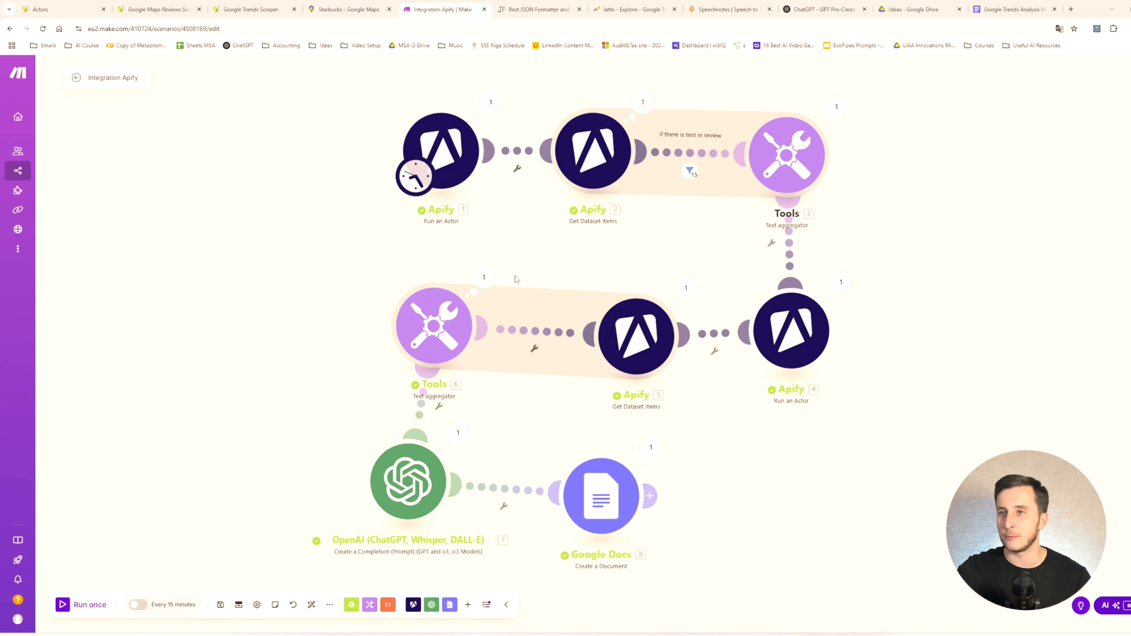
- Set maxReviews to 350 in the input JSON of the Google Maps Reviews Scraper module and close its settings
{"action": "left_click", "coordinate": [457, 132]}
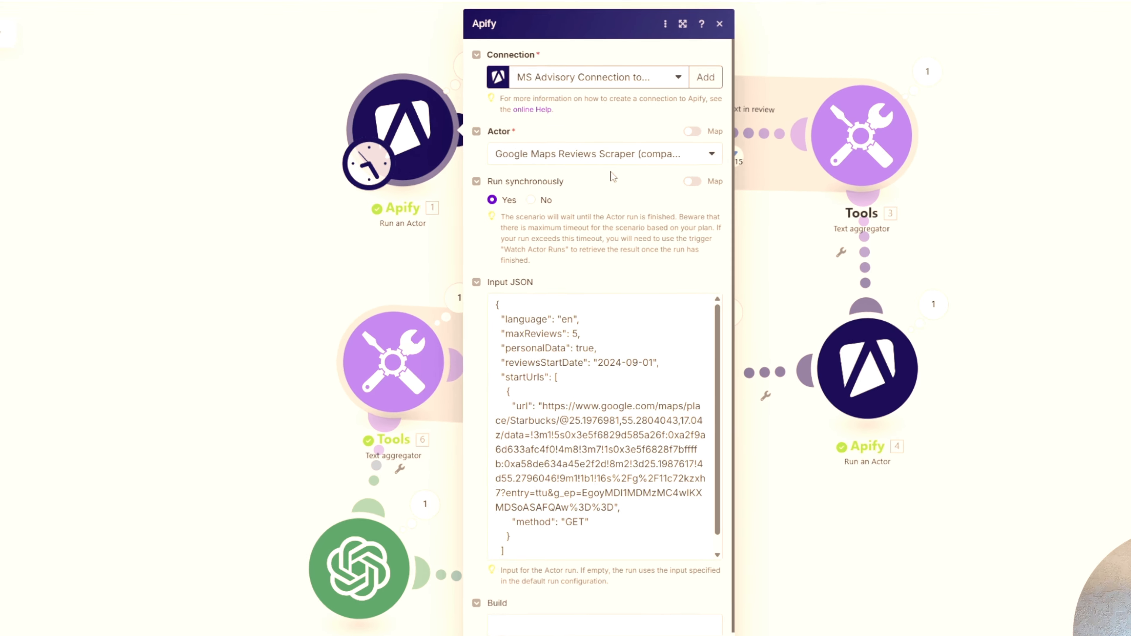
{"action": "left_click", "coordinate": [574, 305]}
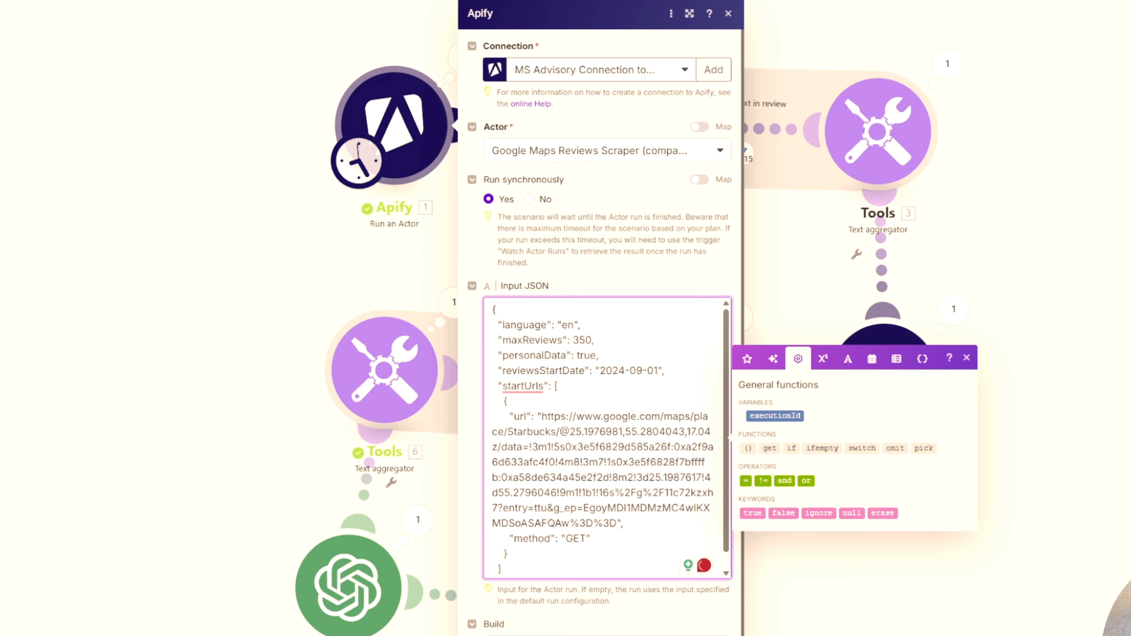
{"action": "key", "text": "Escape"}
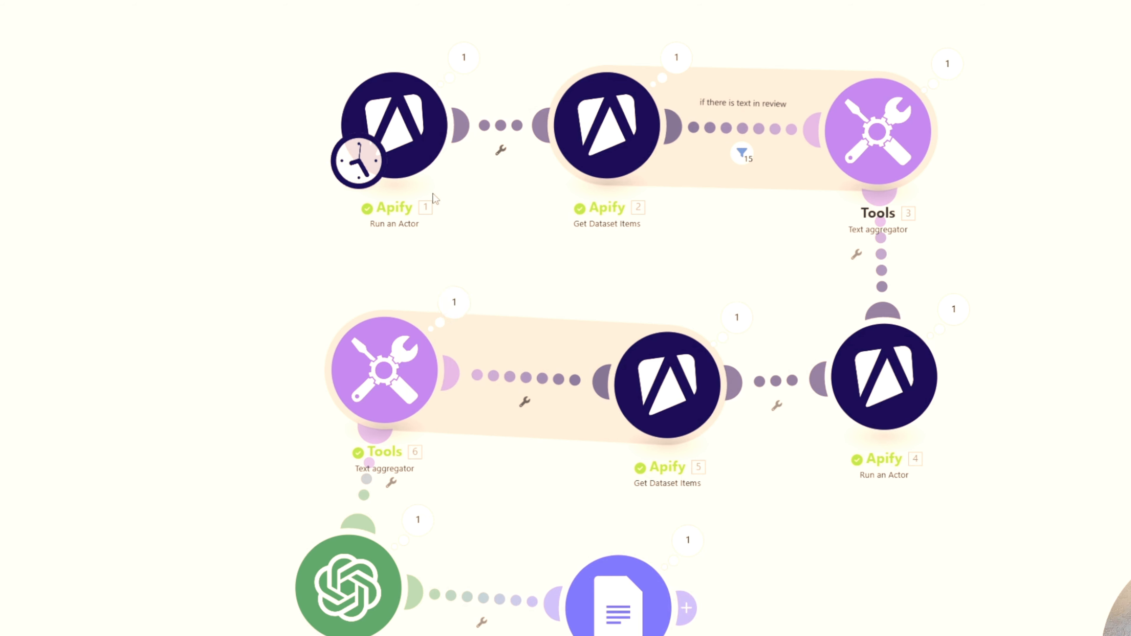
- Examine the rising topics and queries text produced by the Google Trends text aggregator in the last run
{"action": "left_click", "coordinate": [464, 298]}
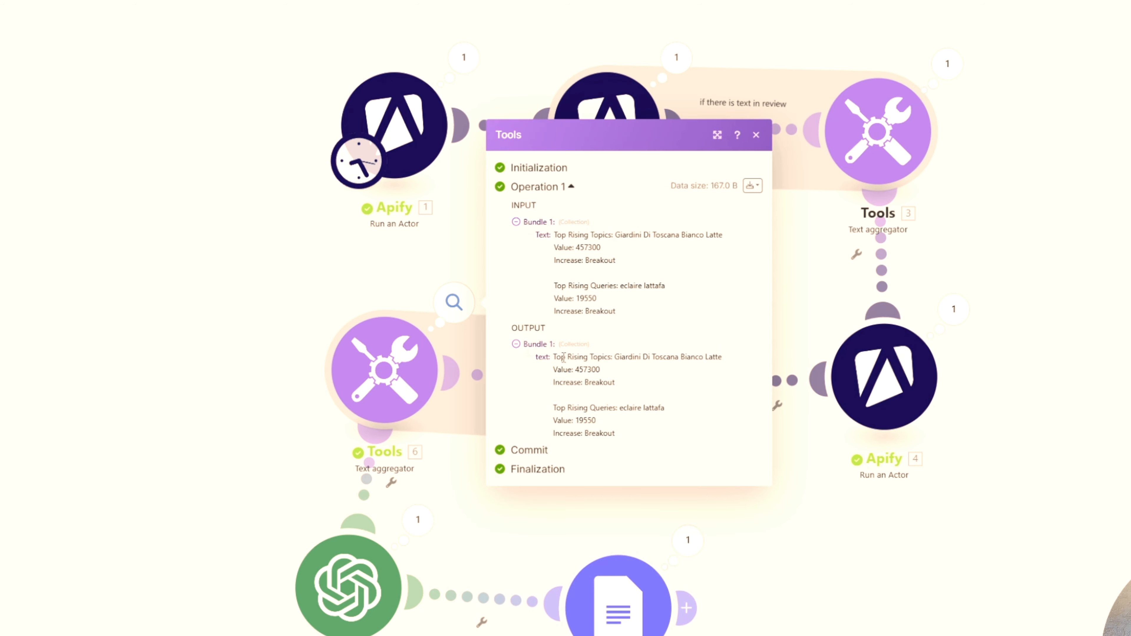
{"action": "left_click", "coordinate": [606, 426]}
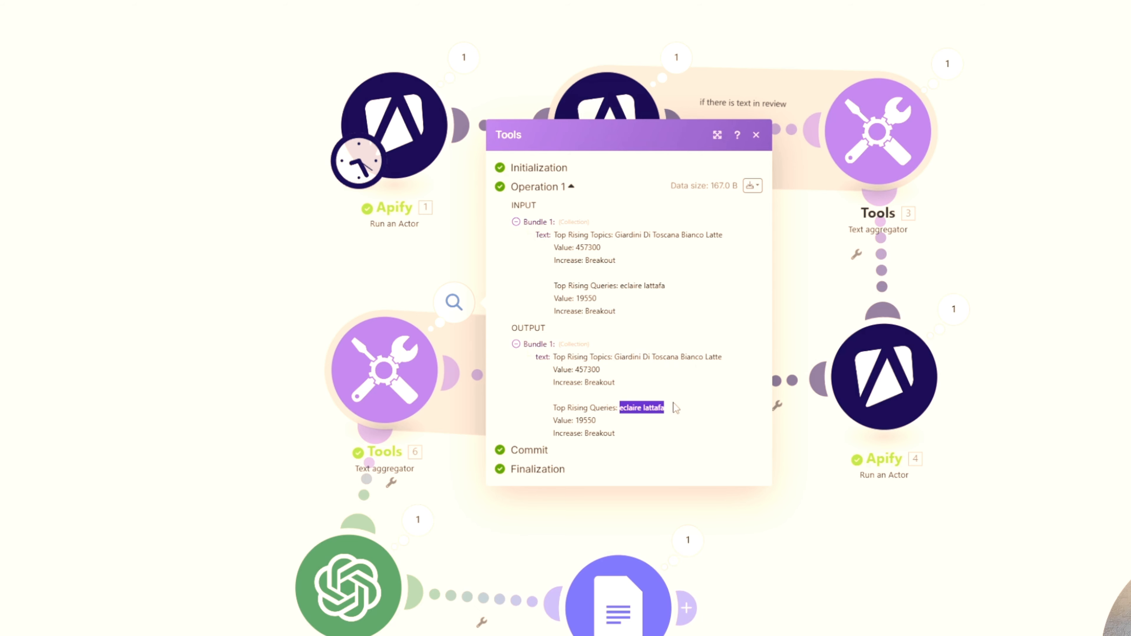
{"action": "left_click", "coordinate": [756, 135]}
- Inspect the relatedTopics_rising array in the output of the Google Trends Get Dataset Items module
{"action": "left_click", "coordinate": [736, 318]}
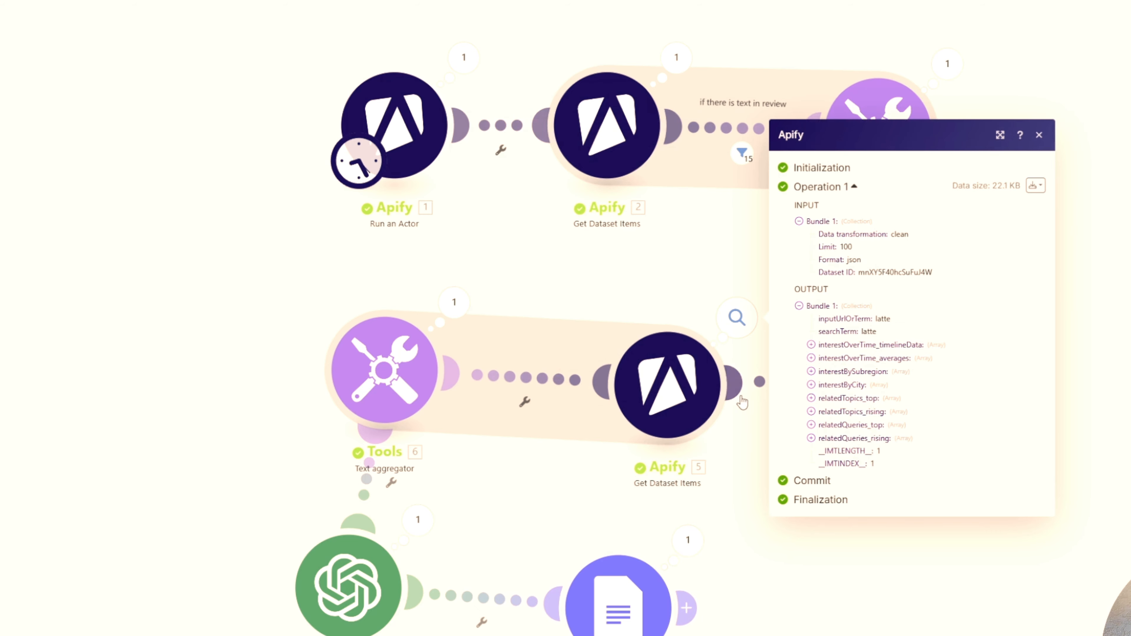
{"action": "left_click", "coordinate": [811, 413]}
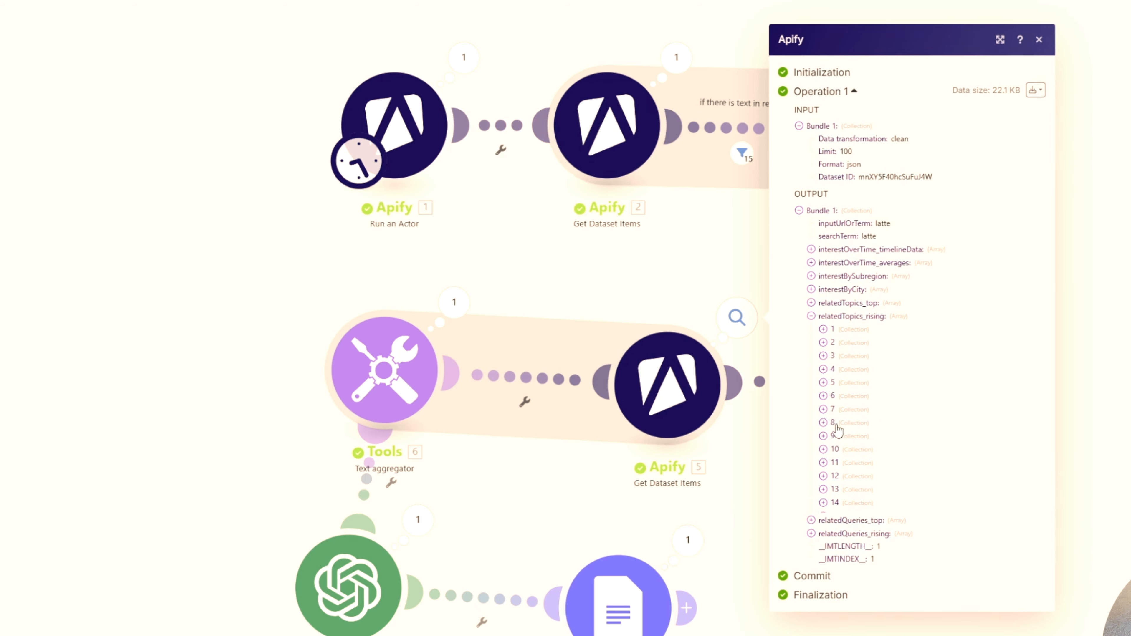
- Examine the topic details of items 18 and 14 in the relatedTopics_rising output, and close the module's run results
{"action": "left_click", "coordinate": [825, 530]}
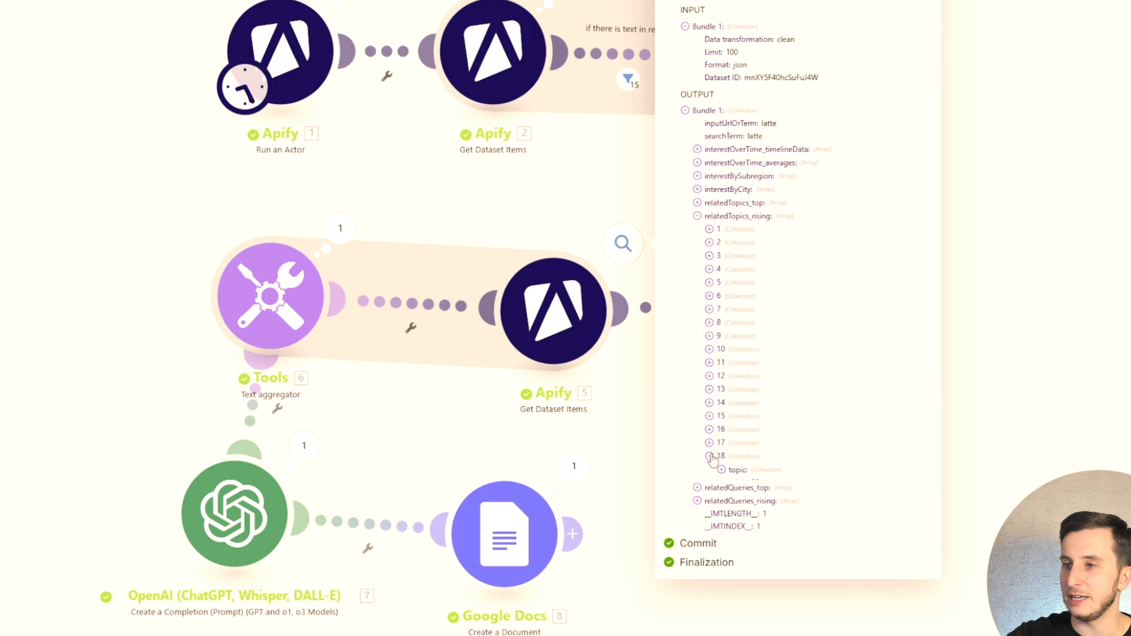
{"action": "left_click", "coordinate": [721, 470]}
{"action": "left_click", "coordinate": [709, 402]}
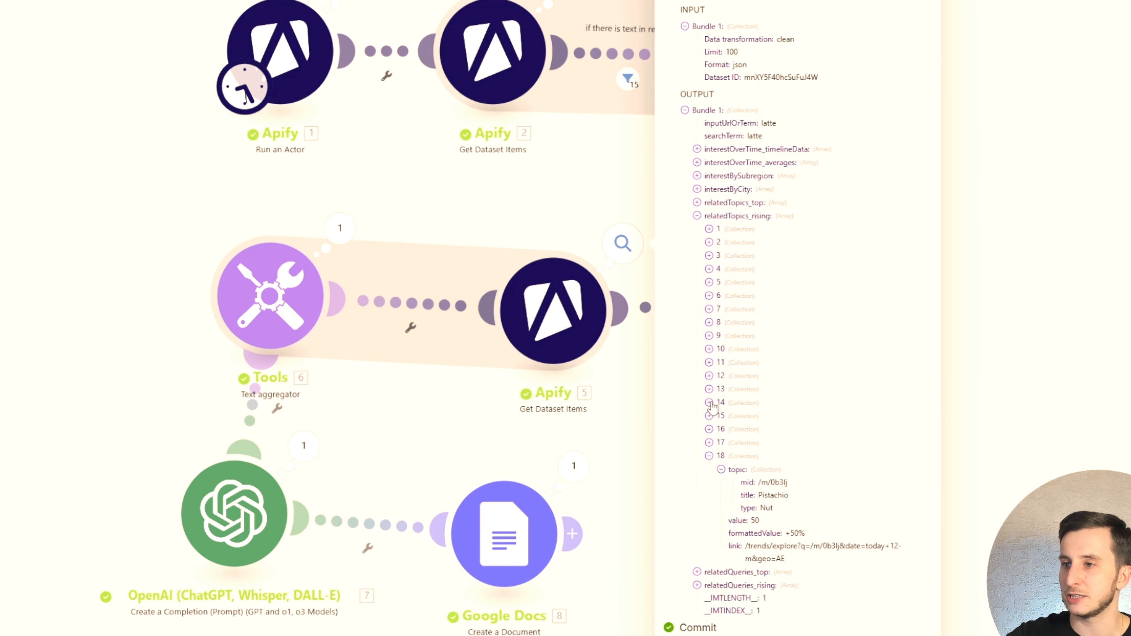
{"action": "left_click", "coordinate": [721, 416]}
{"action": "left_click_drag", "start_coordinate": [759, 441], "coordinate": [821, 443]}
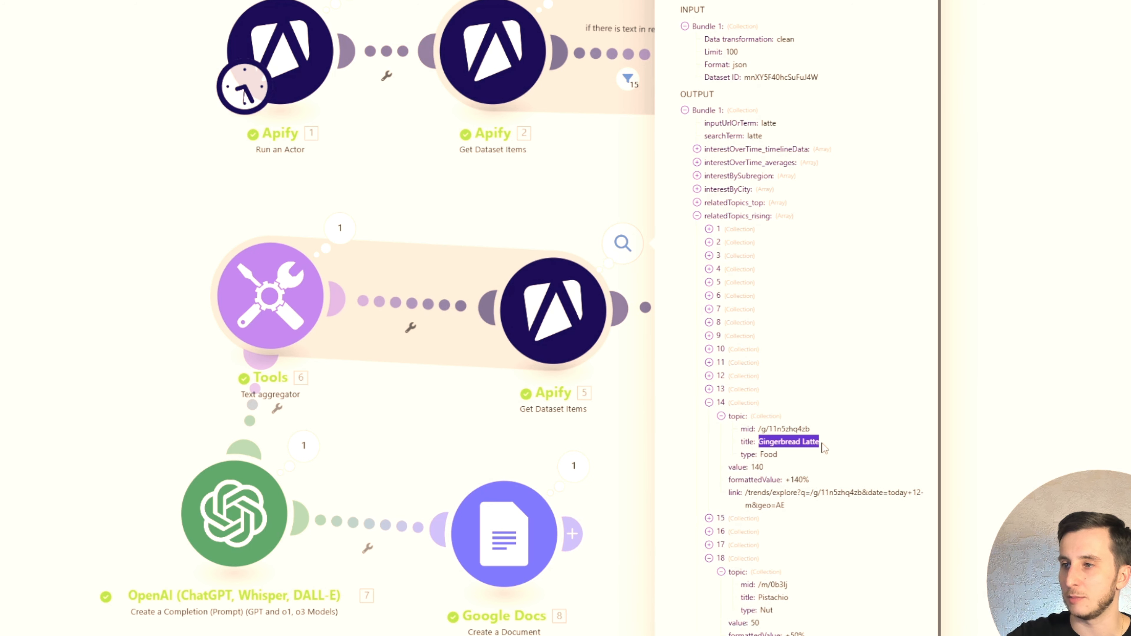
{"action": "left_click", "coordinate": [697, 216]}
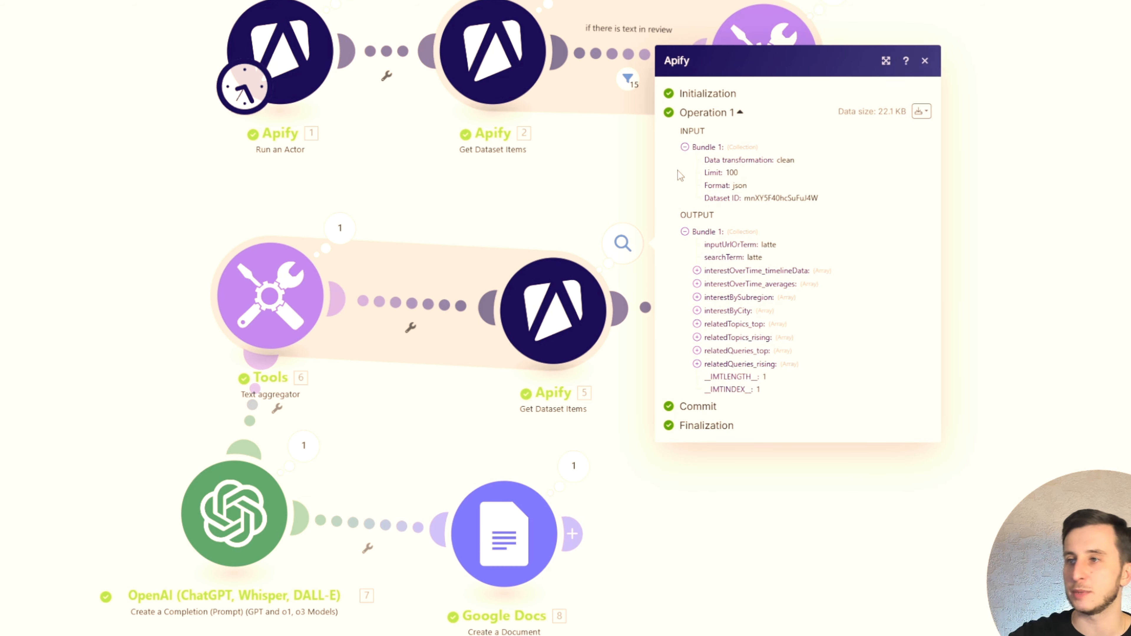
{"action": "left_click", "coordinate": [697, 234]}
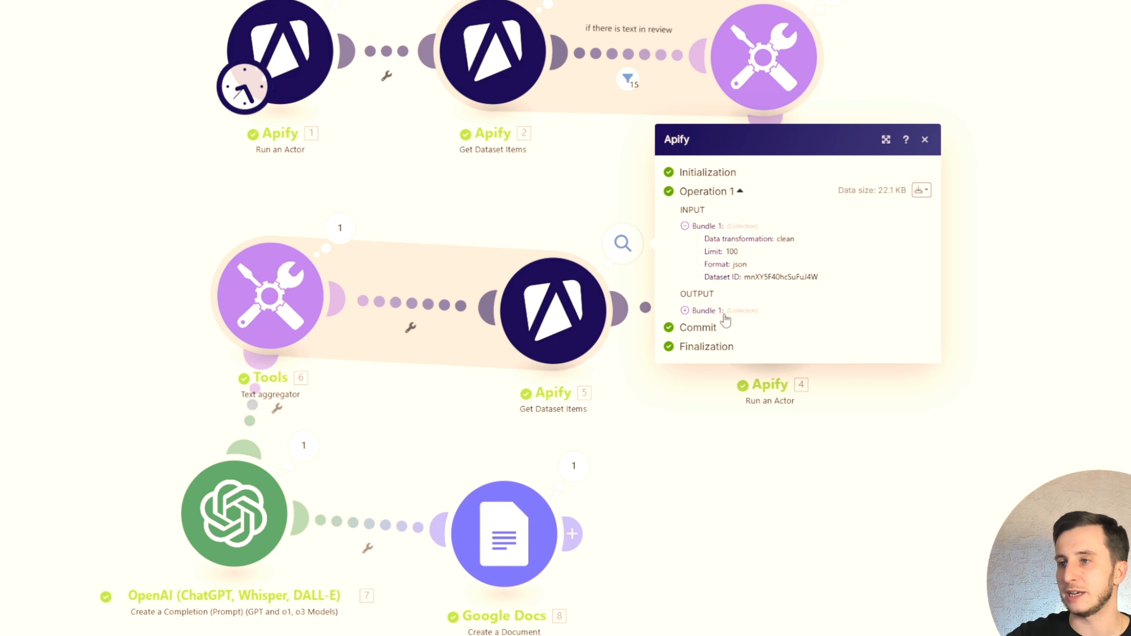
{"action": "left_click", "coordinate": [166, 281]}
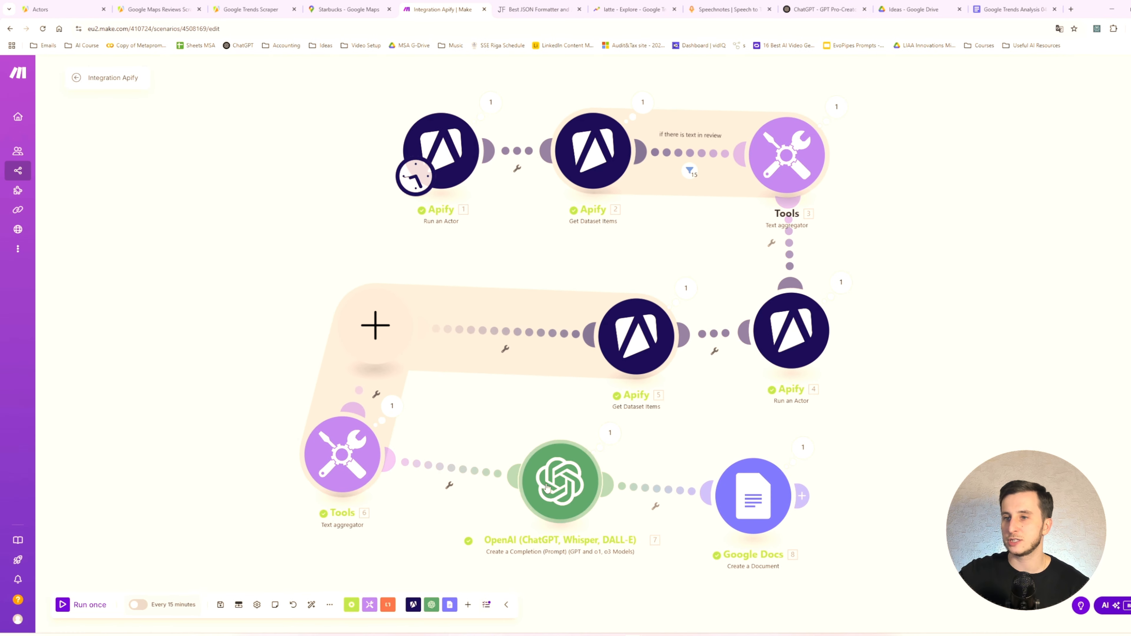
- Arrange the text aggregator, OpenAI and Google Docs modules in a row beneath the empty module slot
{"action": "left_click_drag", "start_coordinate": [752, 498], "coordinate": [766, 486]}
{"action": "left_click_drag", "start_coordinate": [555, 484], "coordinate": [617, 486]}
{"action": "left_click_drag", "start_coordinate": [350, 474], "coordinate": [397, 490]}
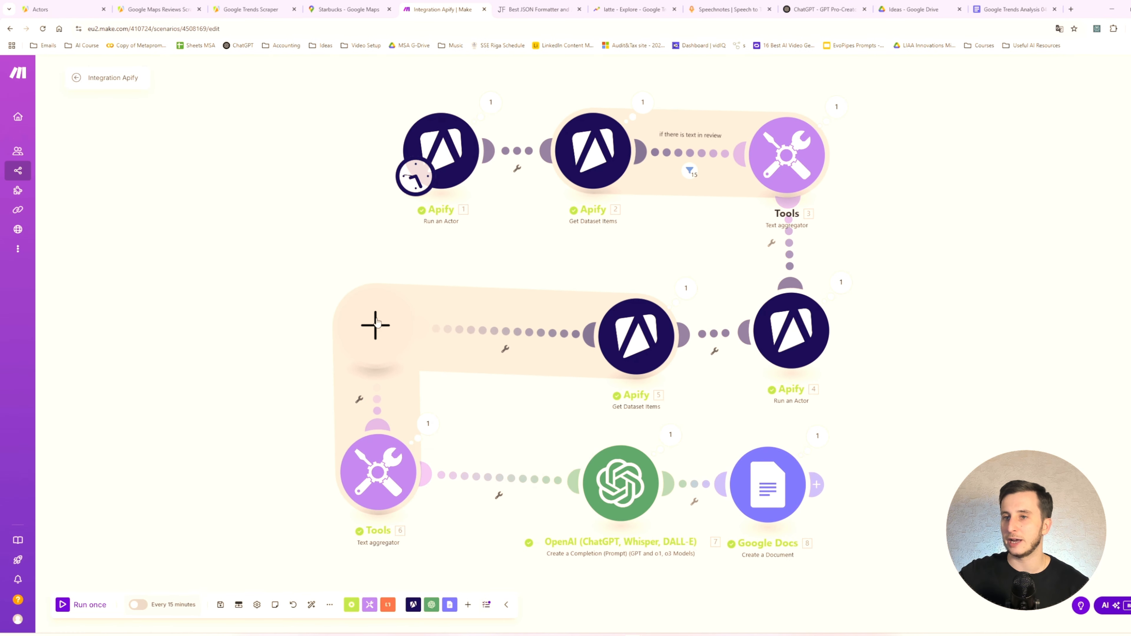
- Insert an Iterator between Get Dataset Items [5] and the text aggregator, with relatedQueries_rising[] as its array
{"action": "left_click", "coordinate": [375, 325]}
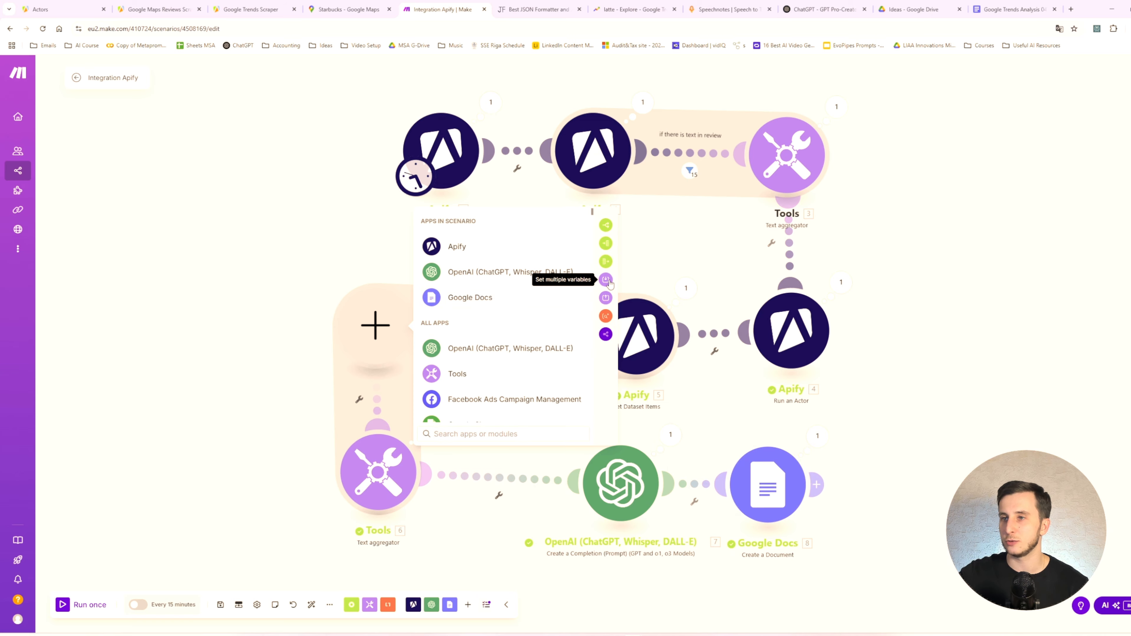
{"action": "left_click", "coordinate": [605, 243]}
{"action": "left_click", "coordinate": [512, 327]}
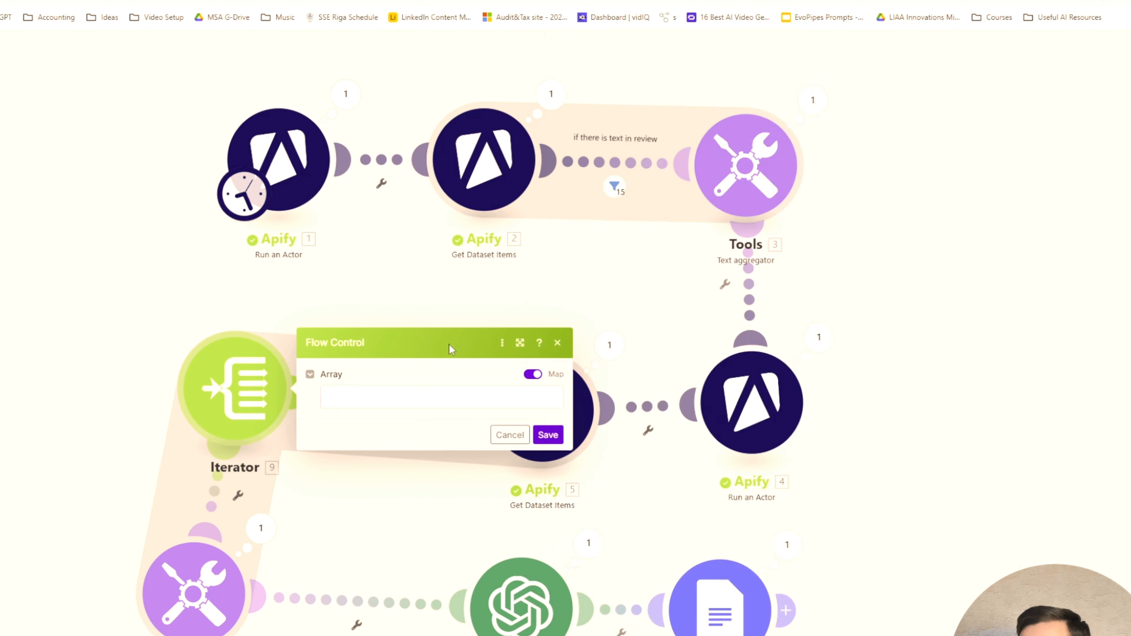
{"action": "left_click", "coordinate": [449, 396]}
{"action": "left_click", "coordinate": [661, 261]}
{"action": "left_click", "coordinate": [543, 432]}
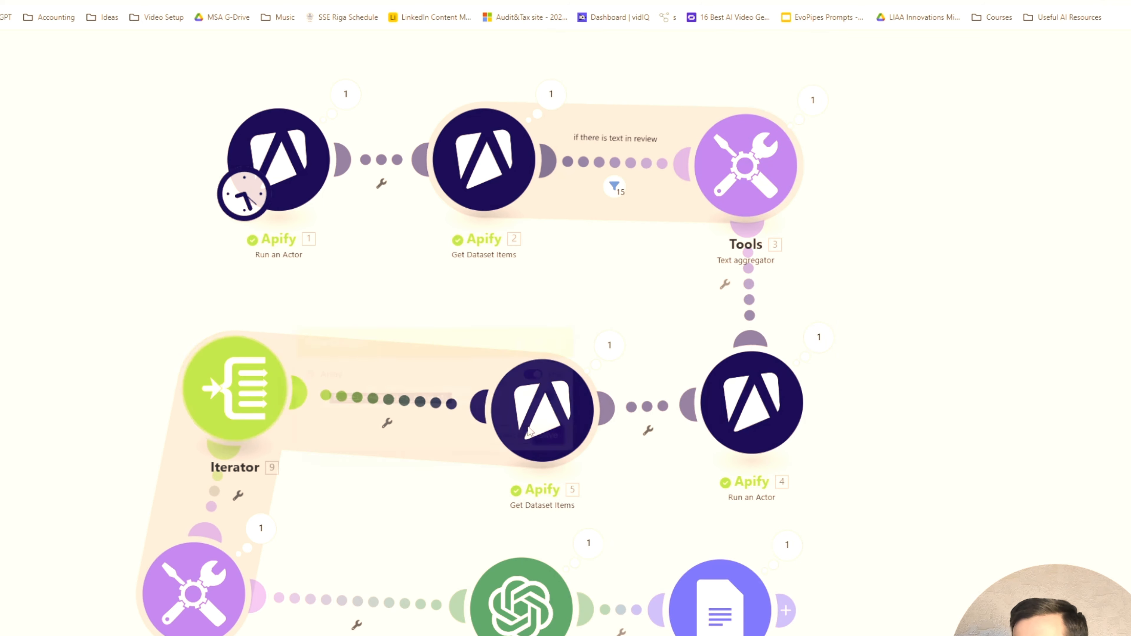
- Remove the Top Rising Topics lines from text aggregator [6], save it and place the module in line with the Iterator
{"action": "left_click_drag", "start_coordinate": [195, 594], "coordinate": [223, 588]}
{"action": "left_click_drag", "start_coordinate": [234, 389], "coordinate": [271, 402]}
{"action": "left_click", "coordinate": [236, 589]}
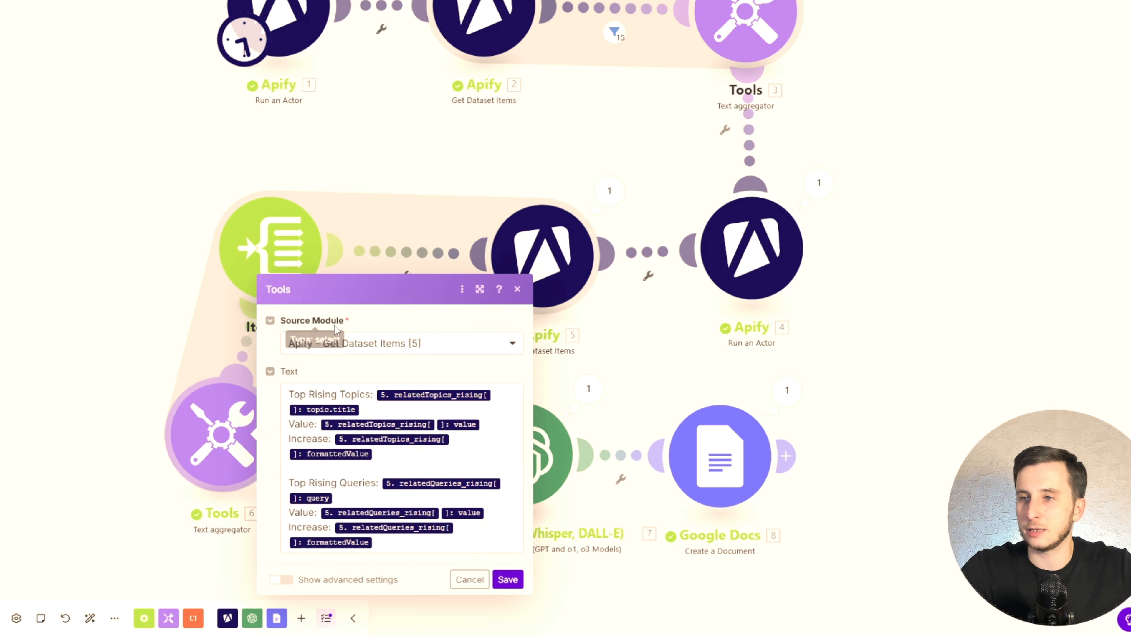
{"action": "left_click", "coordinate": [383, 472]}
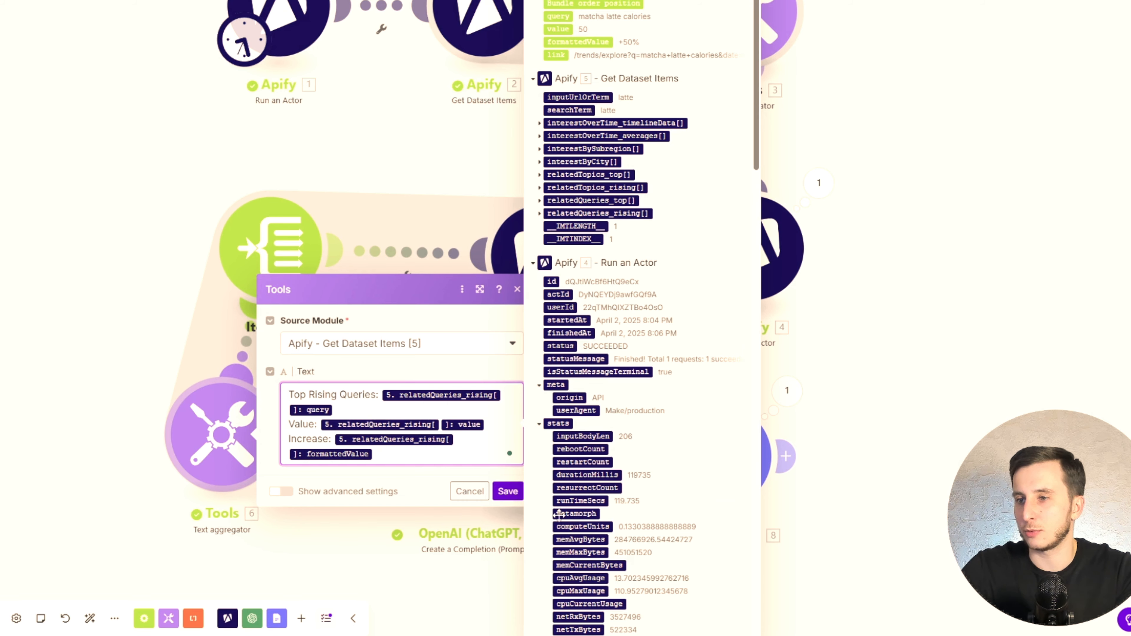
{"action": "left_click", "coordinate": [509, 496]}
{"action": "left_click_drag", "start_coordinate": [214, 456], "coordinate": [134, 268]}
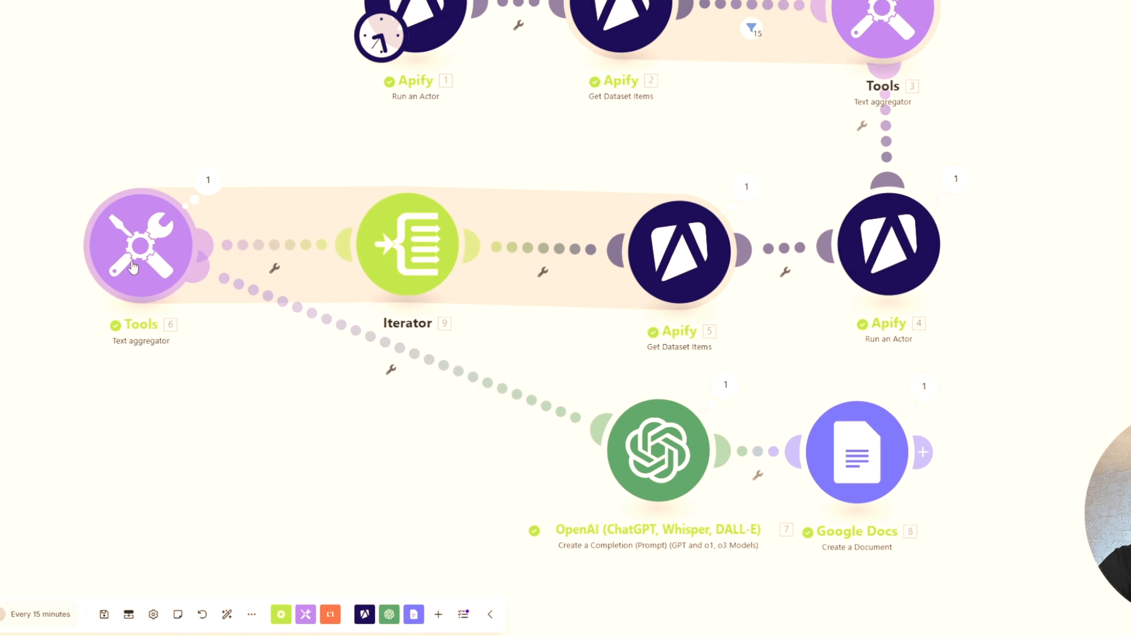
- Insert a second Iterator between text aggregator [6] and the OpenAI module and position it beneath the first Iterator
{"action": "left_click", "coordinate": [391, 370]}
{"action": "left_click", "coordinate": [379, 395]}
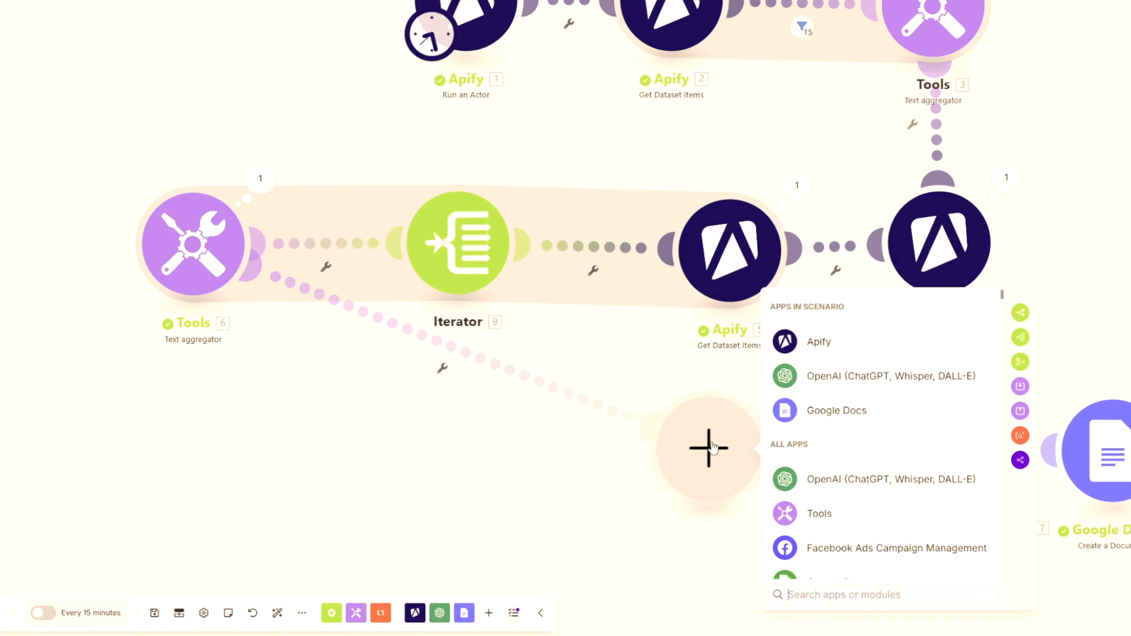
{"action": "left_click_drag", "start_coordinate": [712, 448], "coordinate": [211, 477]}
{"action": "left_click", "coordinate": [518, 370]}
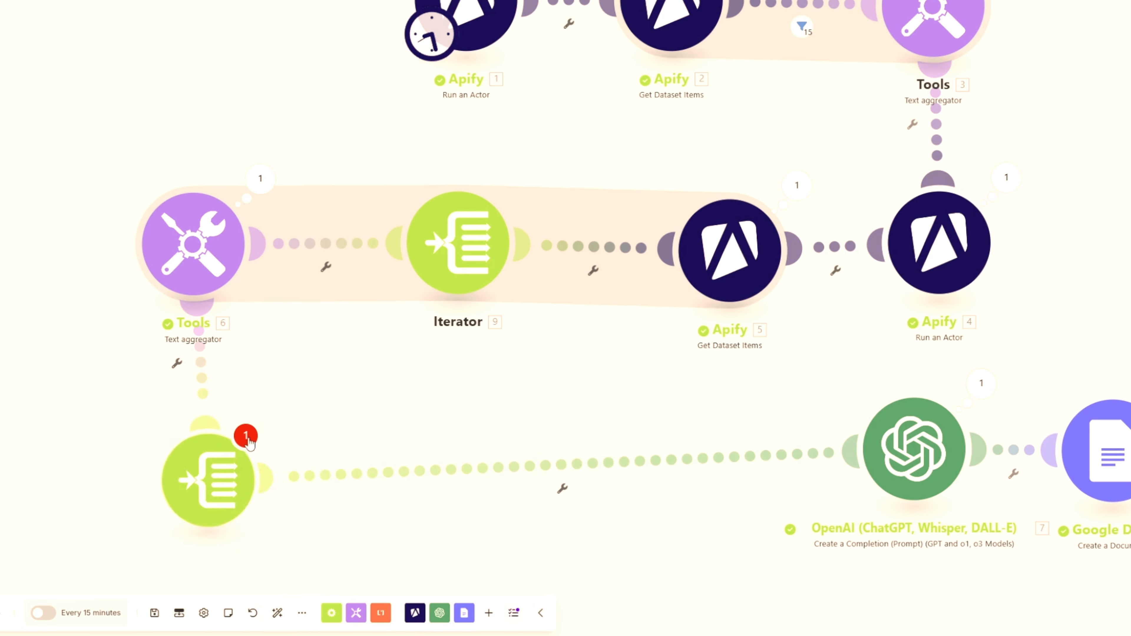
{"action": "left_click", "coordinate": [492, 392]}
{"action": "left_click_drag", "start_coordinate": [202, 471], "coordinate": [376, 474]}
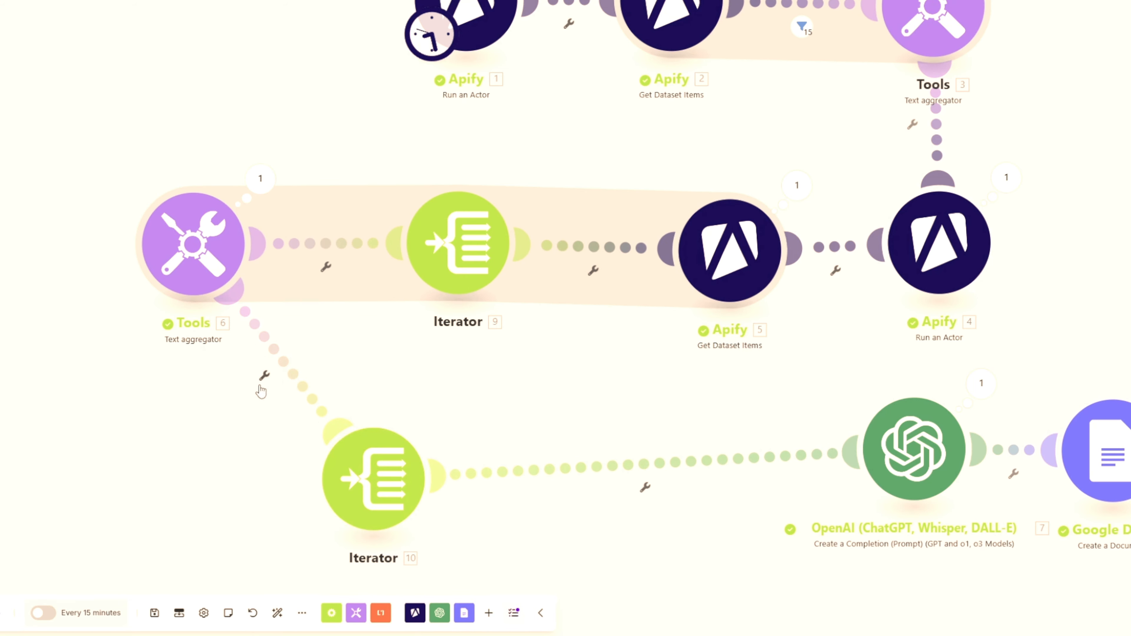
- Insert an Apify Get Dataset Items module between text aggregator [6] and the second Iterator
{"action": "left_click", "coordinate": [265, 375]}
{"action": "left_click", "coordinate": [352, 455]}
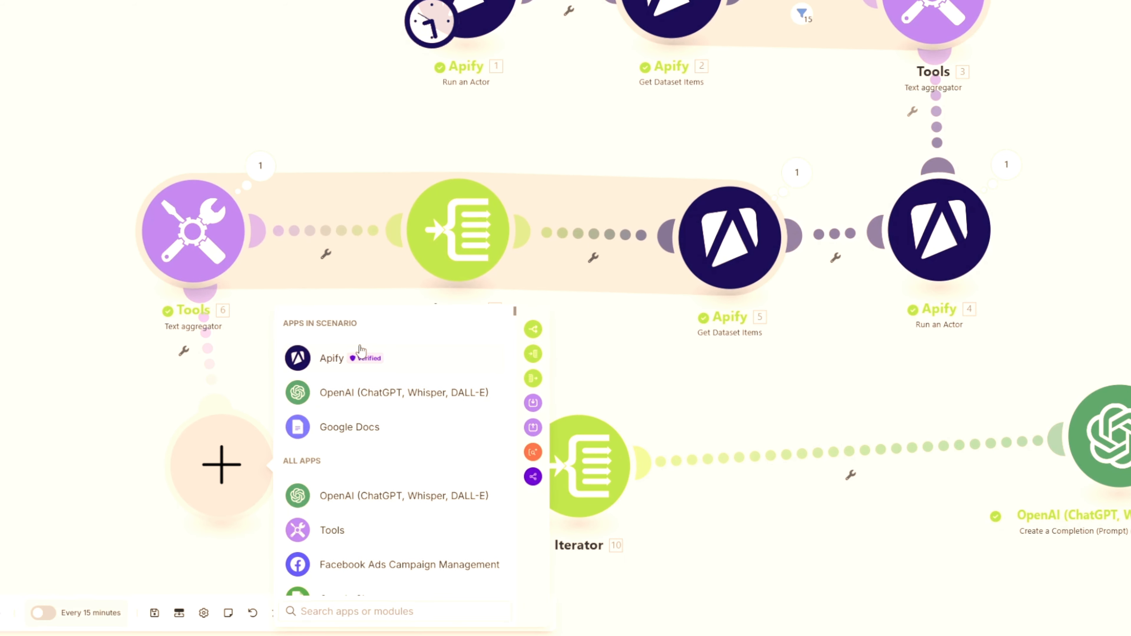
{"action": "left_click", "coordinate": [332, 358]}
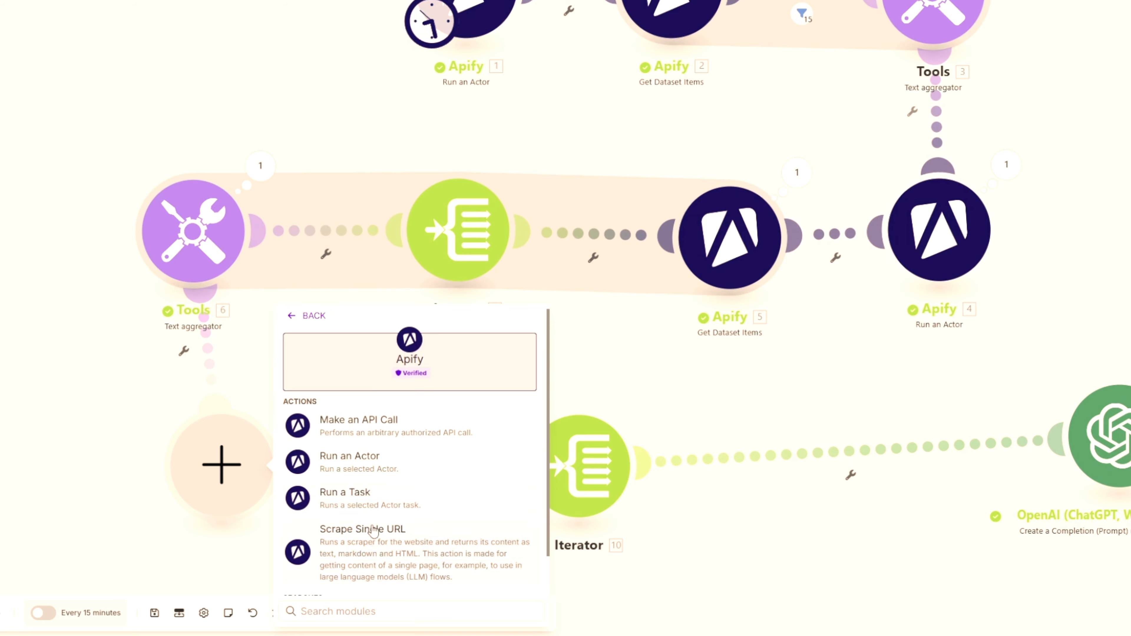
{"action": "scroll", "coordinate": [372, 494], "scroll_direction": "down", "scroll_amount": 1}
{"action": "left_click", "coordinate": [365, 569]}
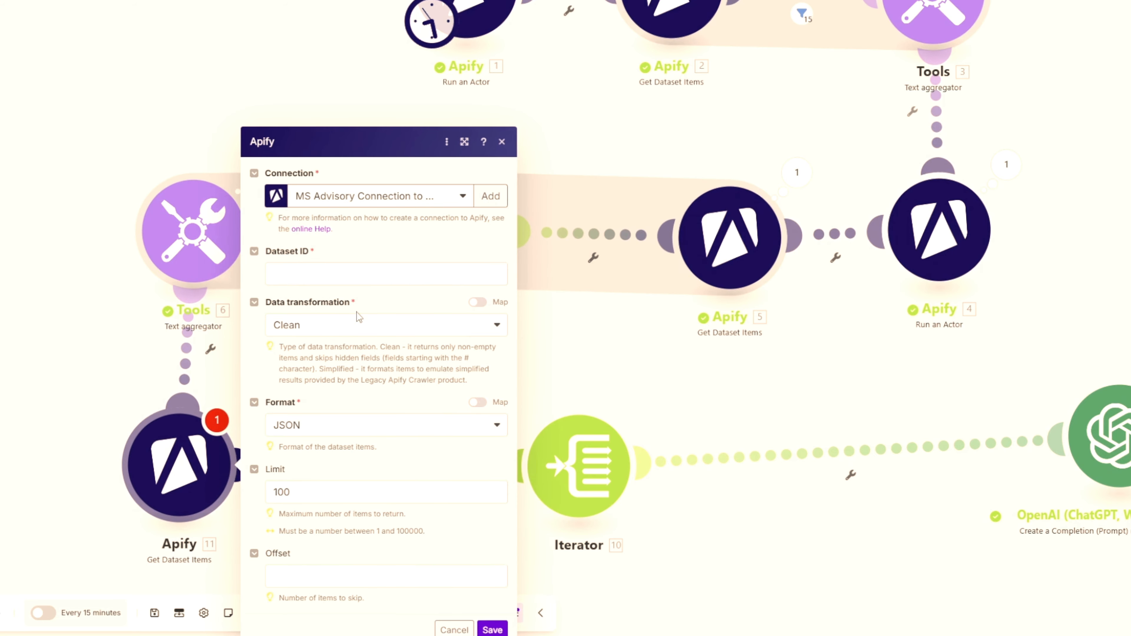
- Map the new Get Dataset Items module's Dataset ID to defaultDatasetId from Run an Actor [4] and save it
{"action": "left_click", "coordinate": [312, 274]}
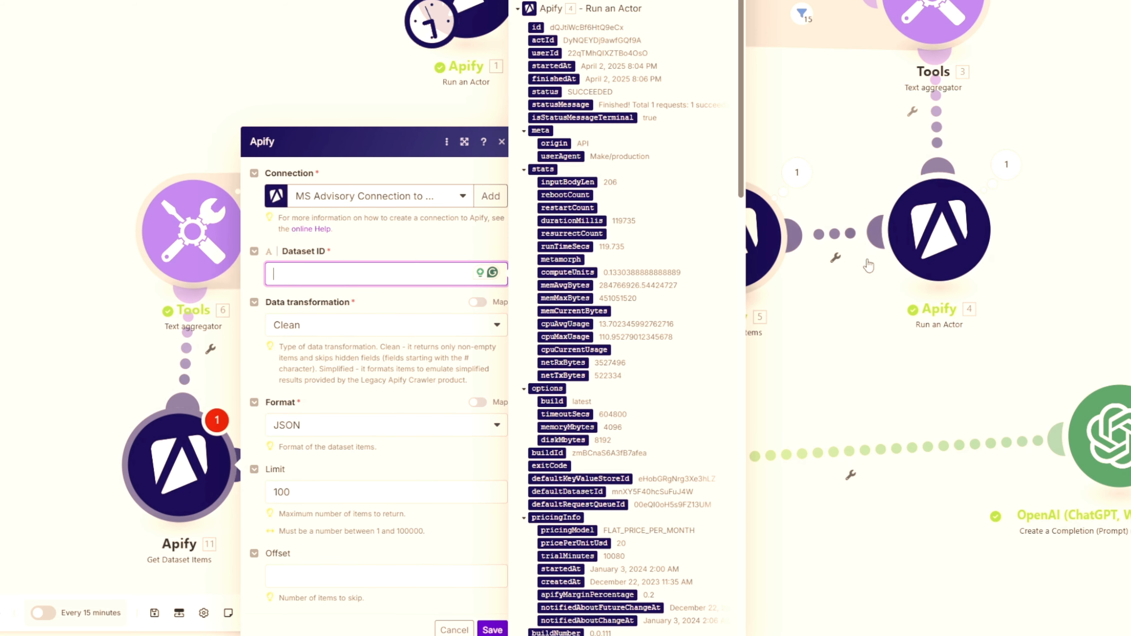
{"action": "scroll", "coordinate": [577, 169], "scroll_direction": "down", "scroll_amount": 5}
{"action": "scroll", "coordinate": [567, 253], "scroll_direction": "down", "scroll_amount": 8}
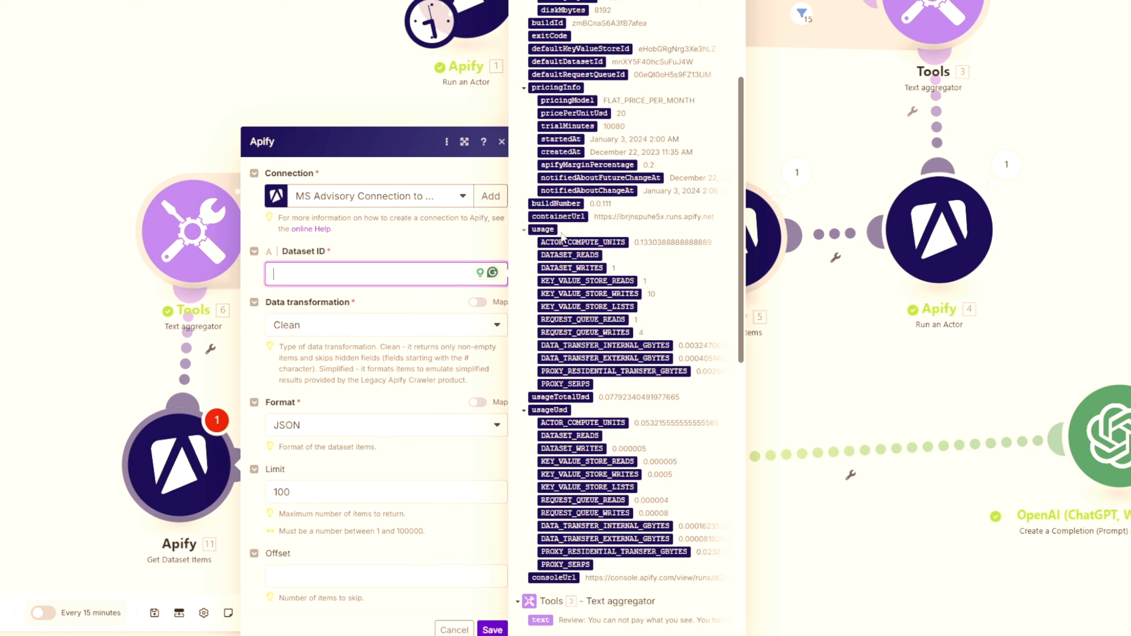
{"action": "scroll", "coordinate": [567, 358], "scroll_direction": "up", "scroll_amount": 9}
{"action": "scroll", "coordinate": [571, 231], "scroll_direction": "up", "scroll_amount": 5}
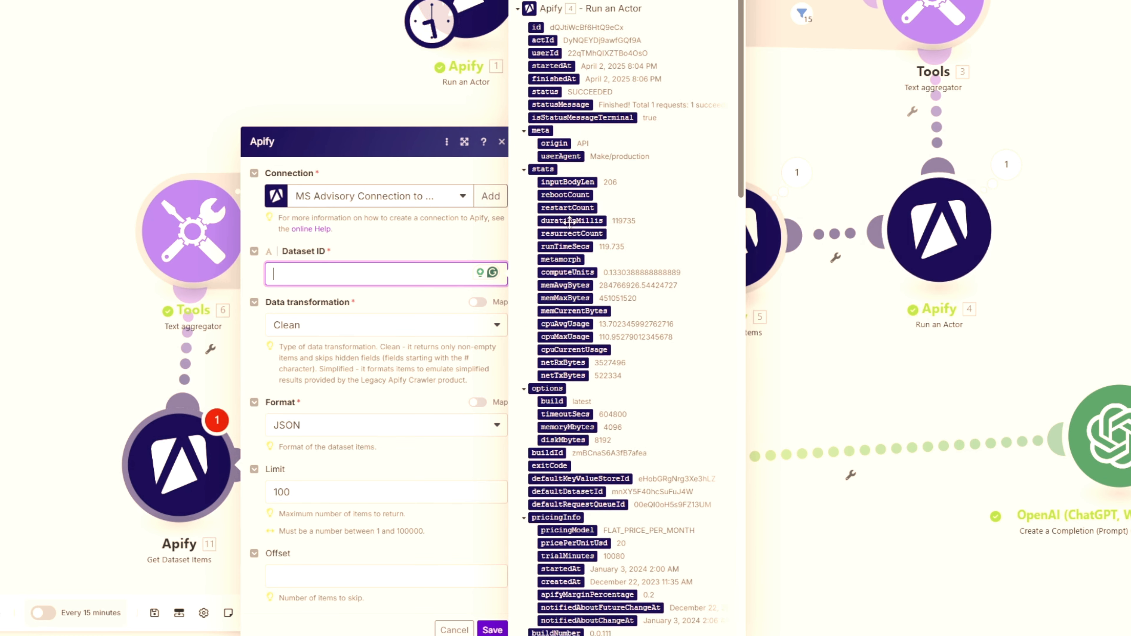
{"action": "left_click", "coordinate": [524, 130]}
{"action": "left_click", "coordinate": [524, 144]}
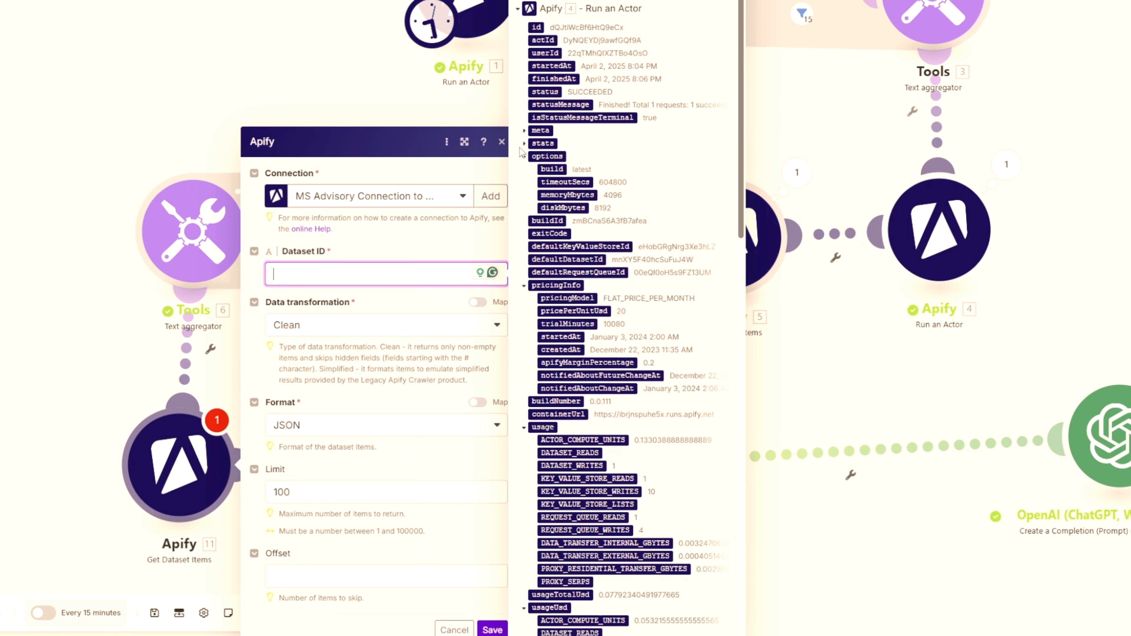
{"action": "scroll", "coordinate": [556, 310], "scroll_direction": "down", "scroll_amount": 4}
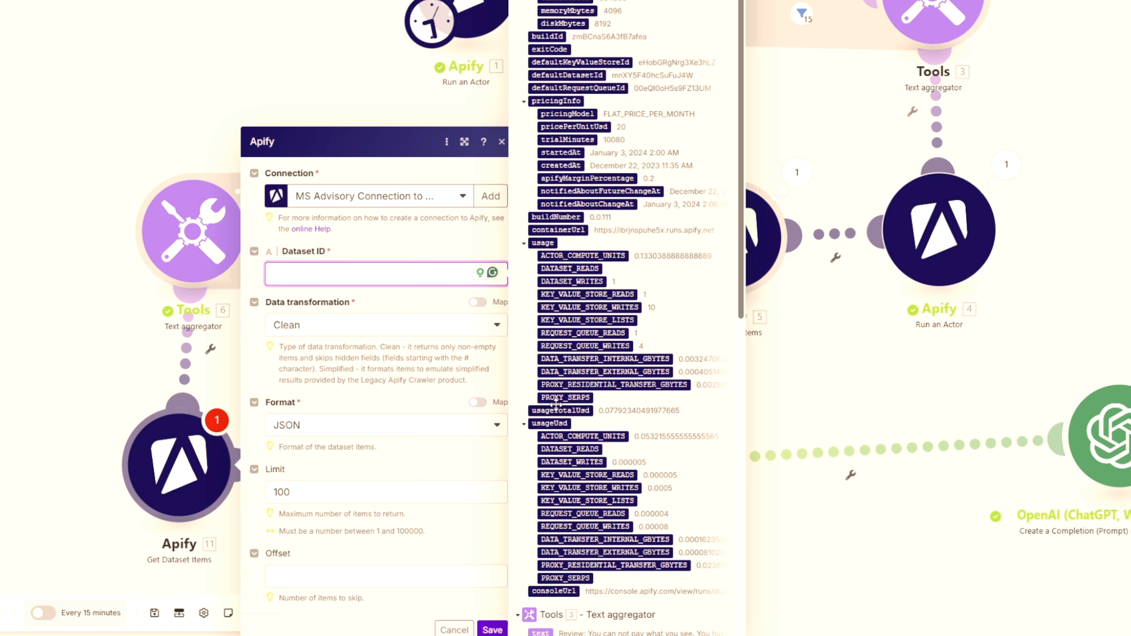
{"action": "scroll", "coordinate": [556, 404], "scroll_direction": "up", "scroll_amount": 3}
{"action": "left_click", "coordinate": [567, 207]}
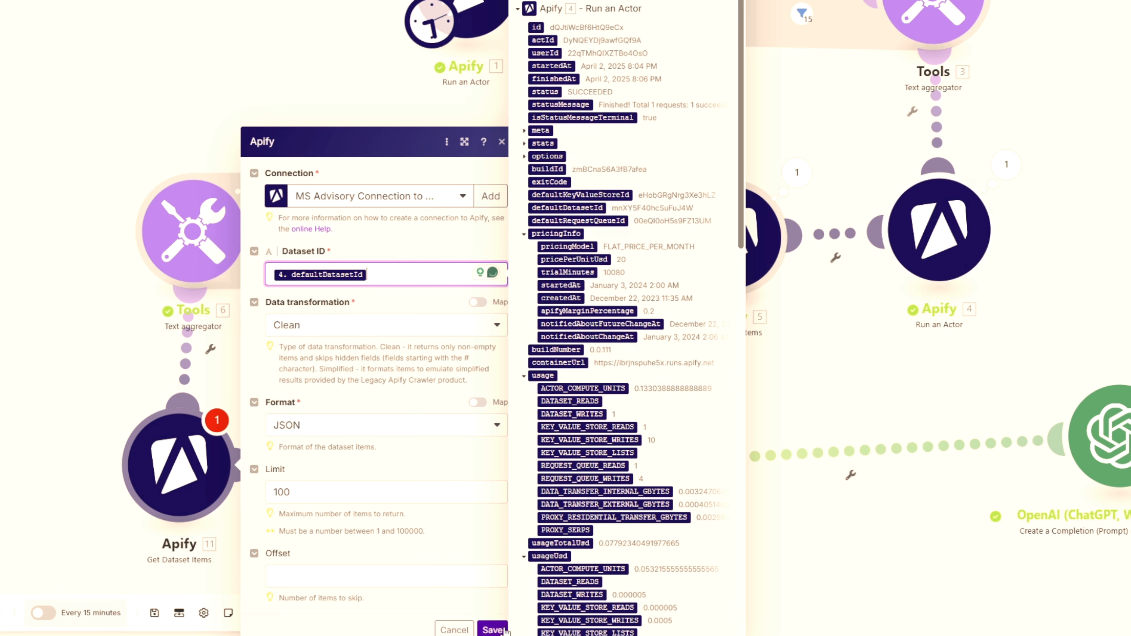
{"action": "left_click", "coordinate": [493, 629]}
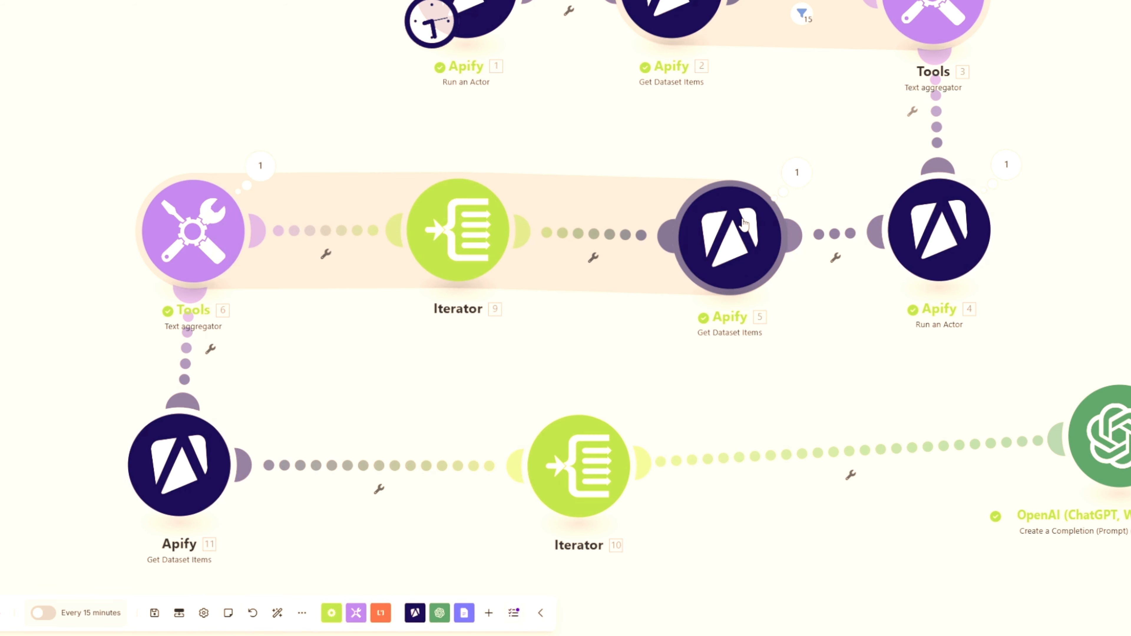
- Insert a text aggregator between the second Iterator and the OpenAI module, with Iterator [10] as its source module
{"action": "left_click_drag", "start_coordinate": [575, 454], "coordinate": [442, 455]}
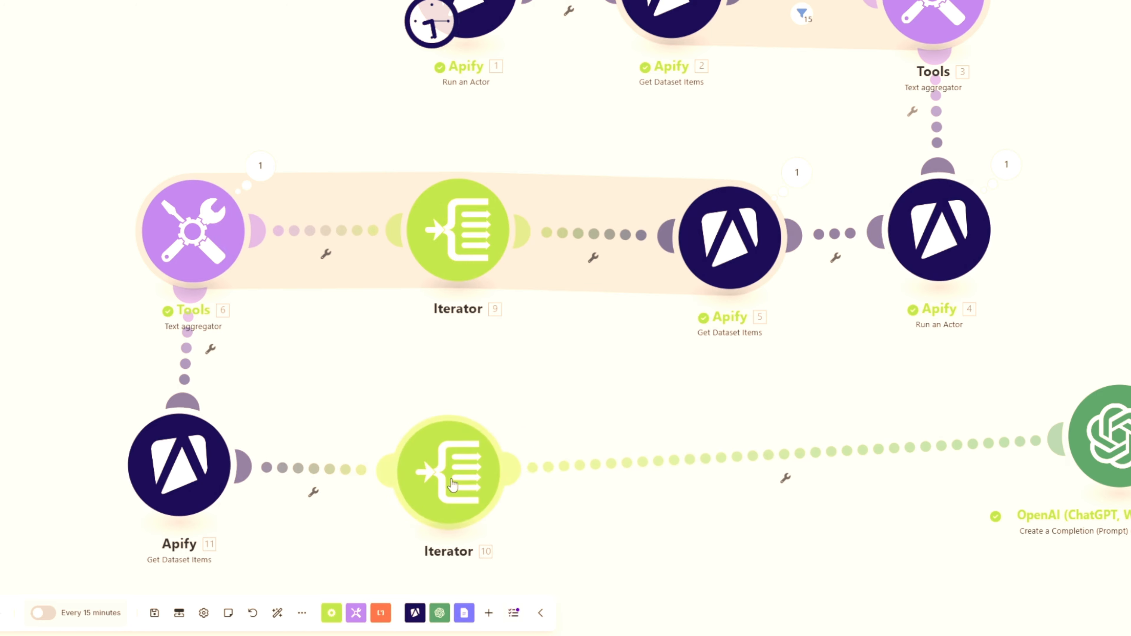
{"action": "right_click", "coordinate": [576, 463]}
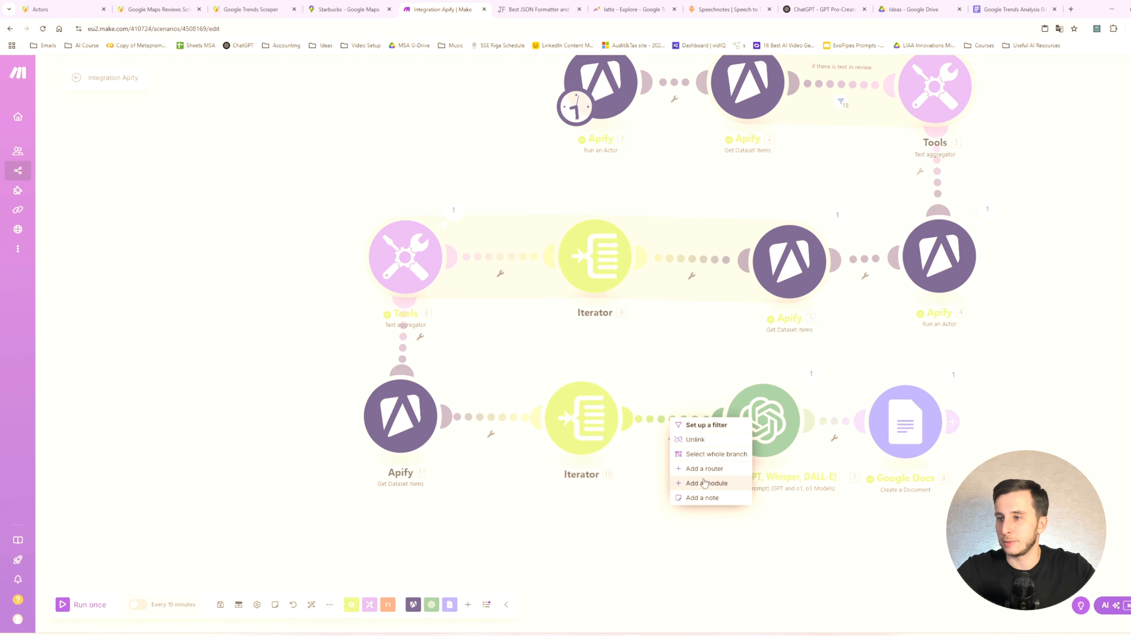
{"action": "left_click", "coordinate": [626, 543]}
{"action": "left_click", "coordinate": [689, 469]}
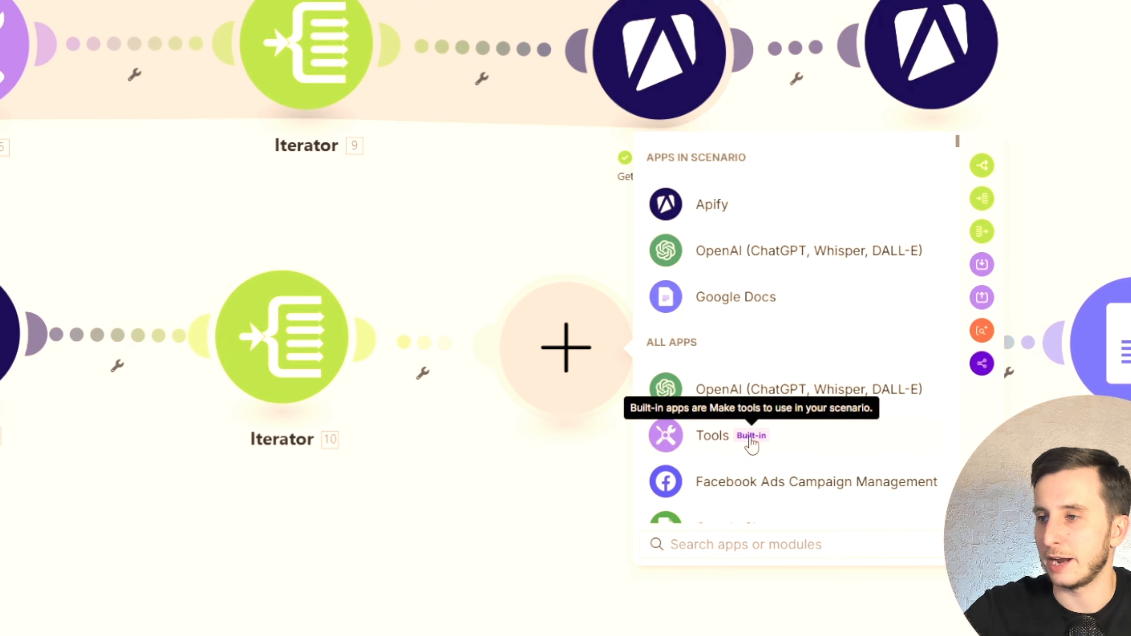
{"action": "left_click", "coordinate": [750, 439]}
{"action": "left_click", "coordinate": [730, 328]}
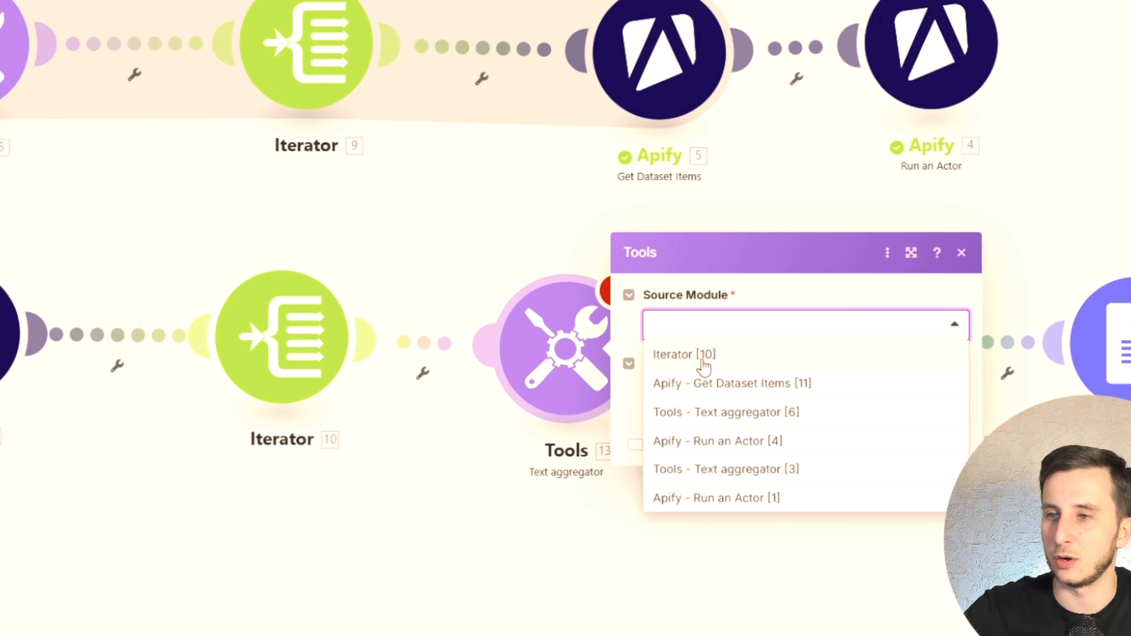
{"action": "left_click", "coordinate": [725, 355]}
{"action": "left_click", "coordinate": [759, 395]}
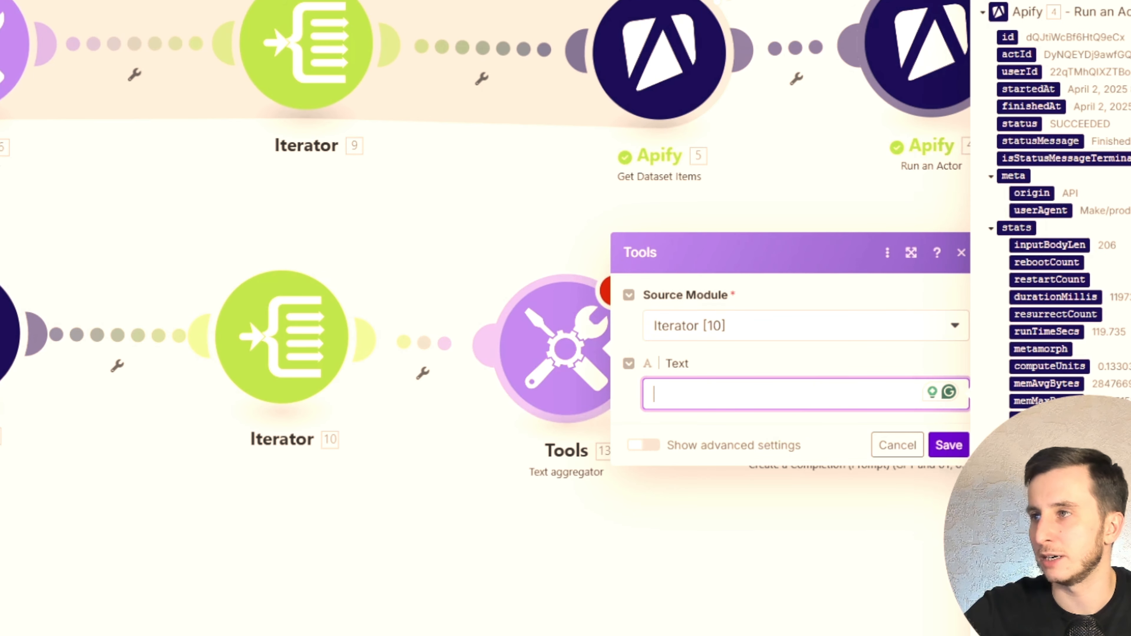
{"action": "left_click", "coordinate": [892, 499]}
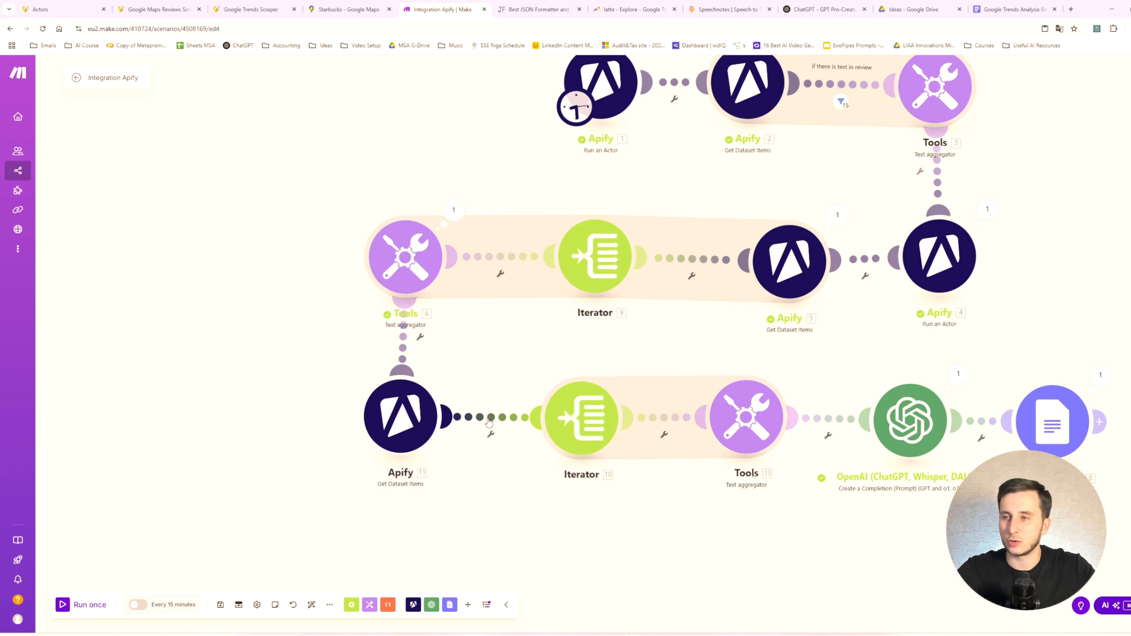
{"action": "right_click", "coordinate": [489, 422]}
{"action": "left_click", "coordinate": [521, 442]}
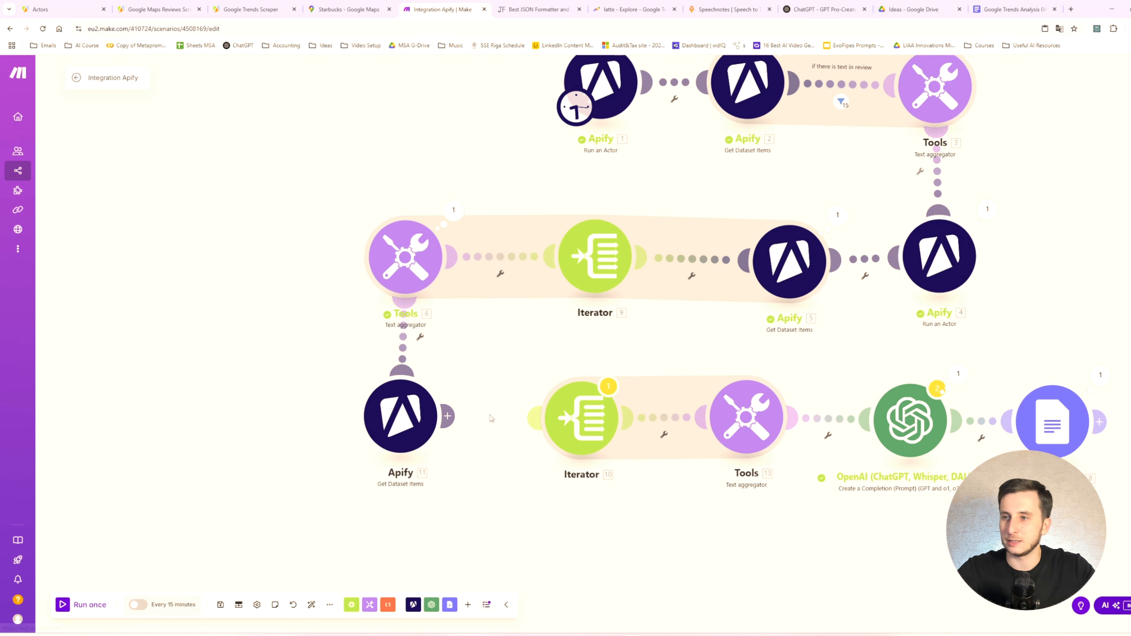
{"action": "left_click_drag", "start_coordinate": [467, 420], "coordinate": [622, 422]}
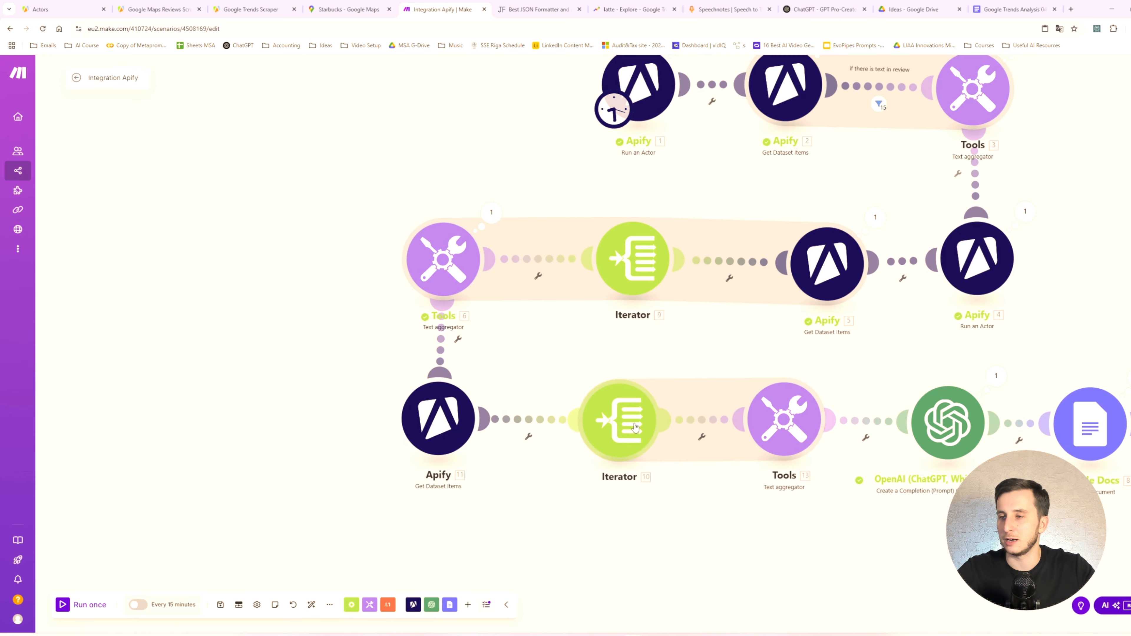
- Unlink Iterator [10] from text aggregator [13] and run the scenario once
{"action": "left_click", "coordinate": [637, 430]}
{"action": "left_click", "coordinate": [637, 429]}
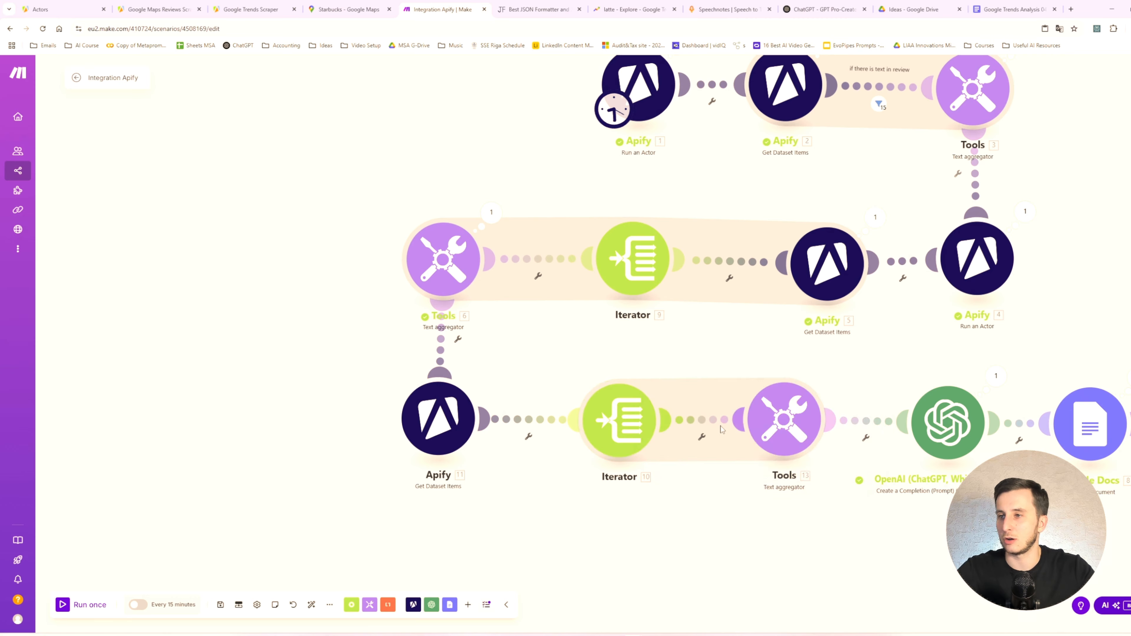
{"action": "right_click", "coordinate": [722, 426]}
{"action": "left_click", "coordinate": [748, 450]}
{"action": "left_click", "coordinate": [98, 602]}
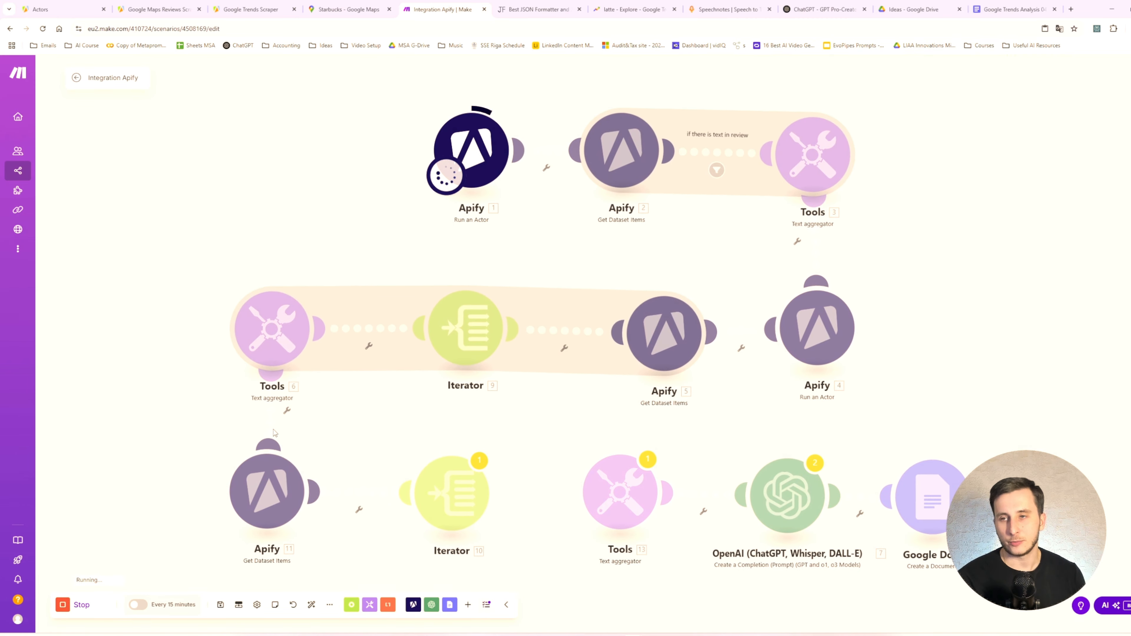
- Save the first Run an Actor module with maxReviews 5 in its input JSON and run the scenario once
{"action": "left_click", "coordinate": [471, 149]}
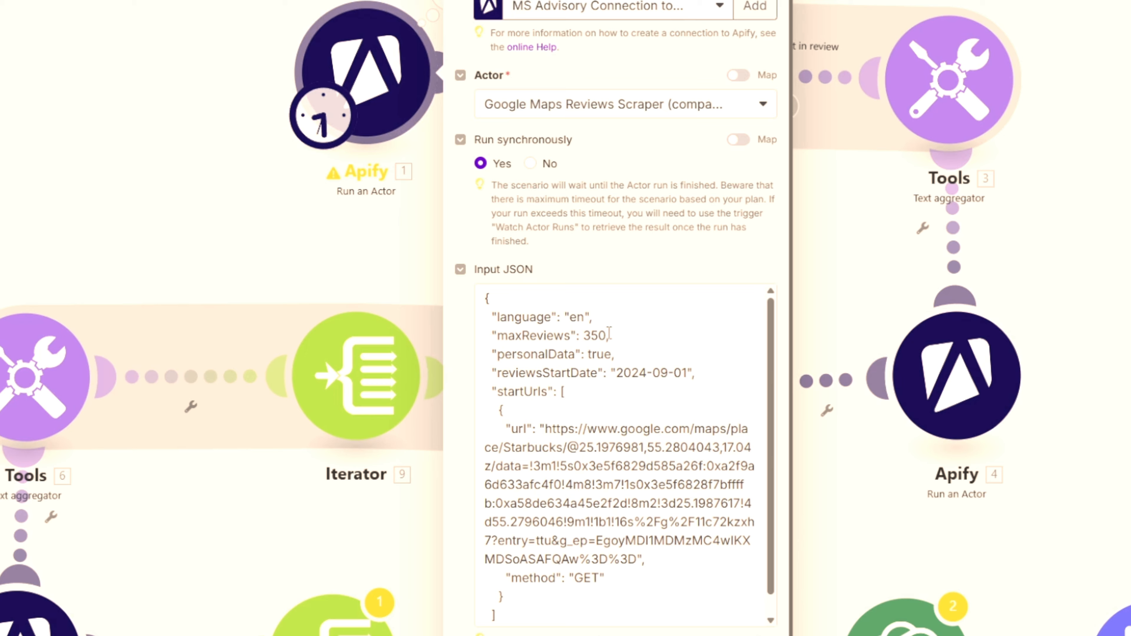
{"action": "left_click", "coordinate": [604, 303]}
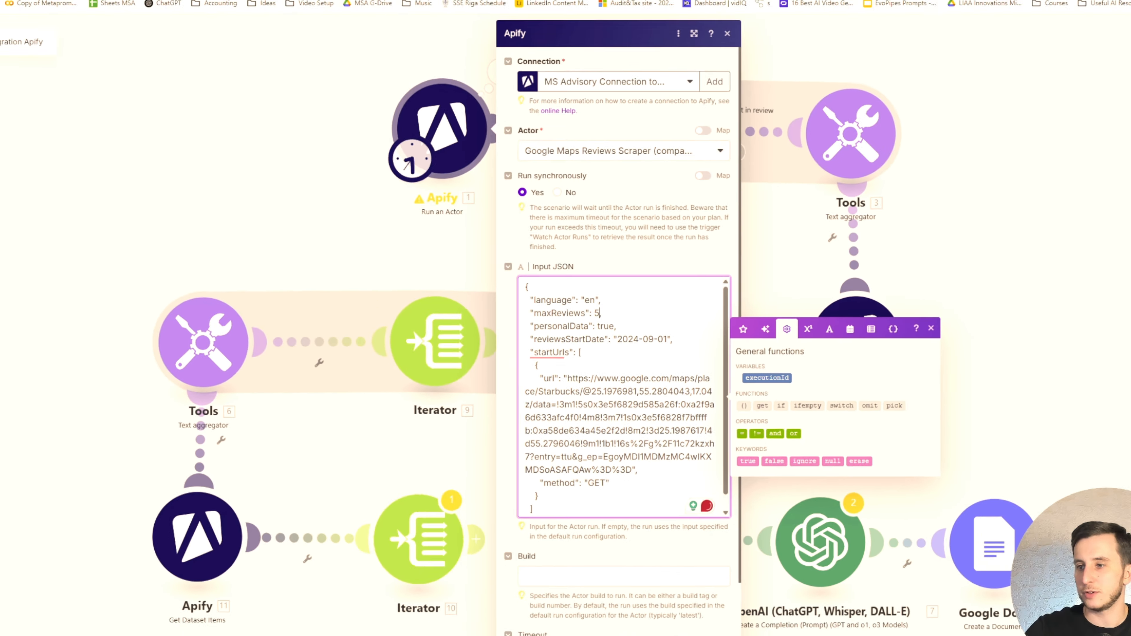
{"action": "left_click", "coordinate": [699, 608]}
{"action": "left_click", "coordinate": [89, 610]}
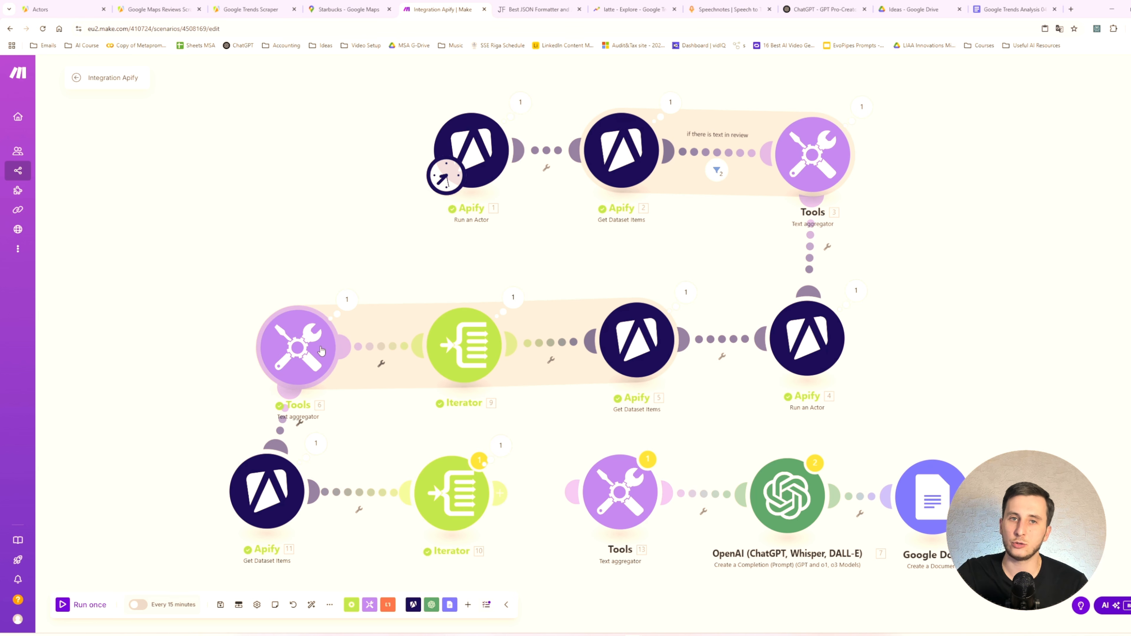
- Examine text aggregator [6]'s text mapping and the input and output bundles from its last run
{"action": "left_click", "coordinate": [298, 348]}
{"action": "left_click", "coordinate": [429, 396]}
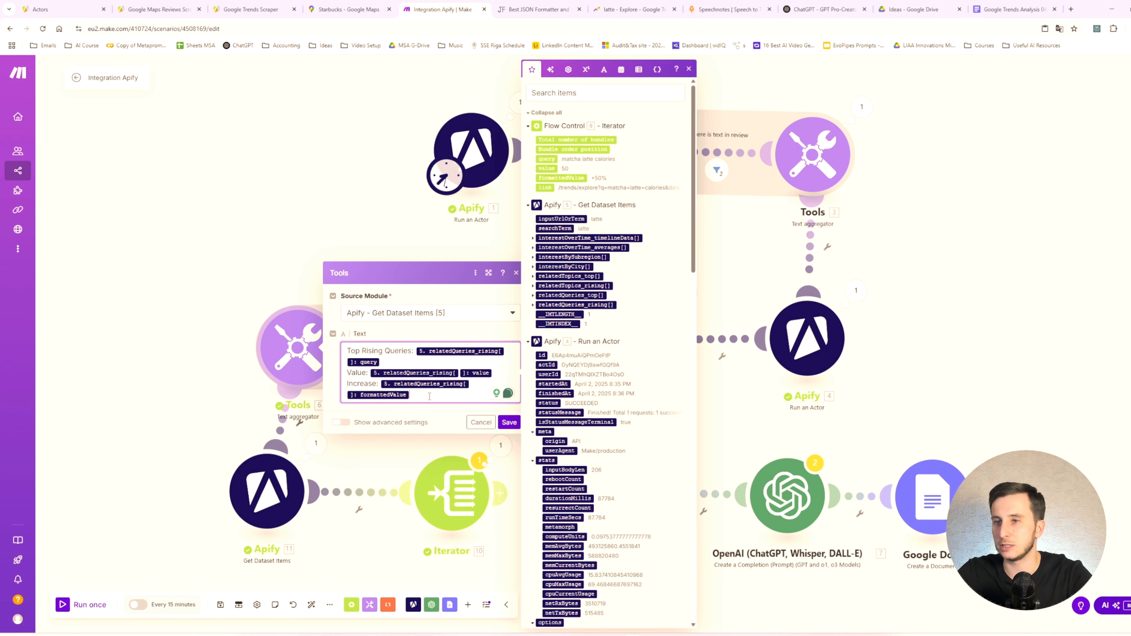
{"action": "left_click", "coordinate": [152, 210]}
{"action": "left_click", "coordinate": [347, 299]}
{"action": "left_click", "coordinate": [401, 409]}
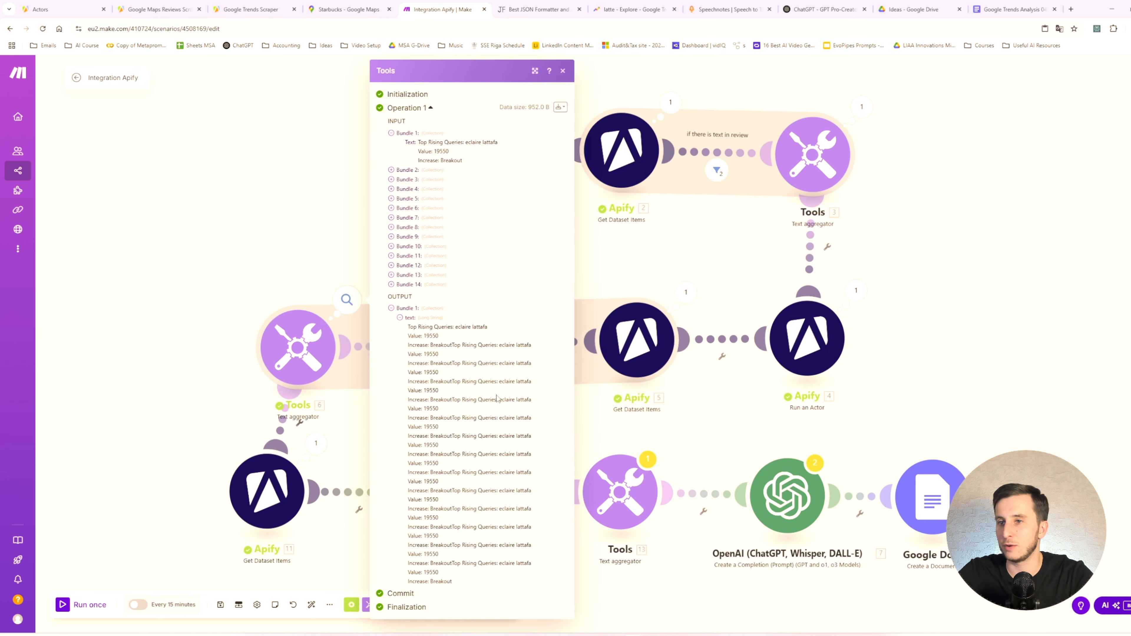
{"action": "left_click_drag", "start_coordinate": [423, 332], "coordinate": [483, 513]}
{"action": "left_click", "coordinate": [483, 514]}
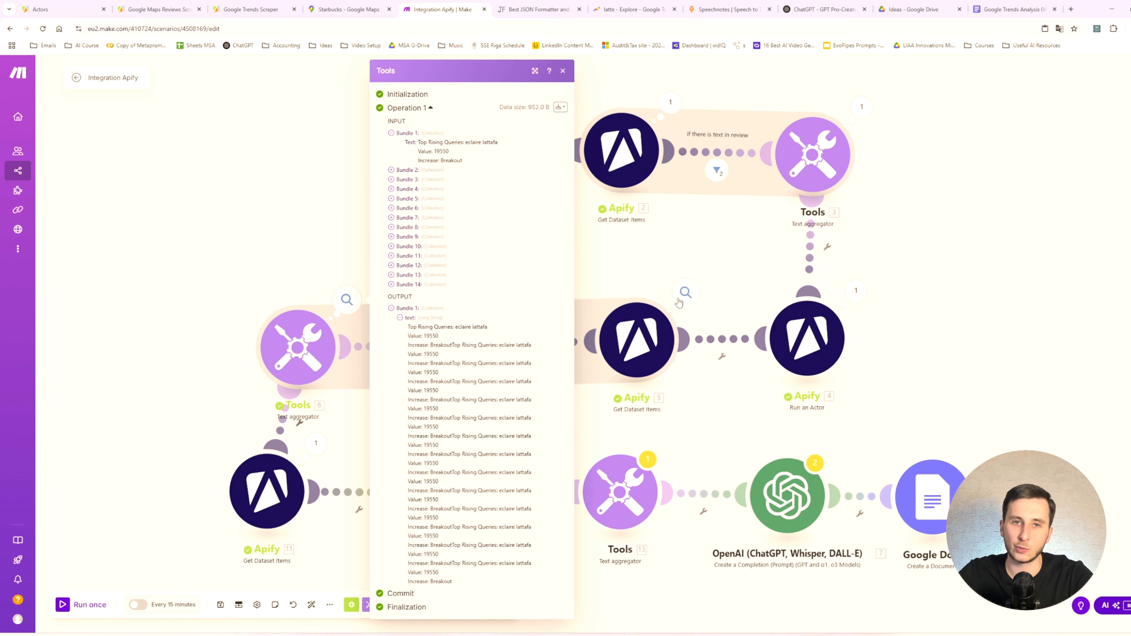
{"action": "left_click", "coordinate": [299, 277]}
{"action": "left_click", "coordinate": [303, 332]}
{"action": "left_click", "coordinate": [482, 423]}
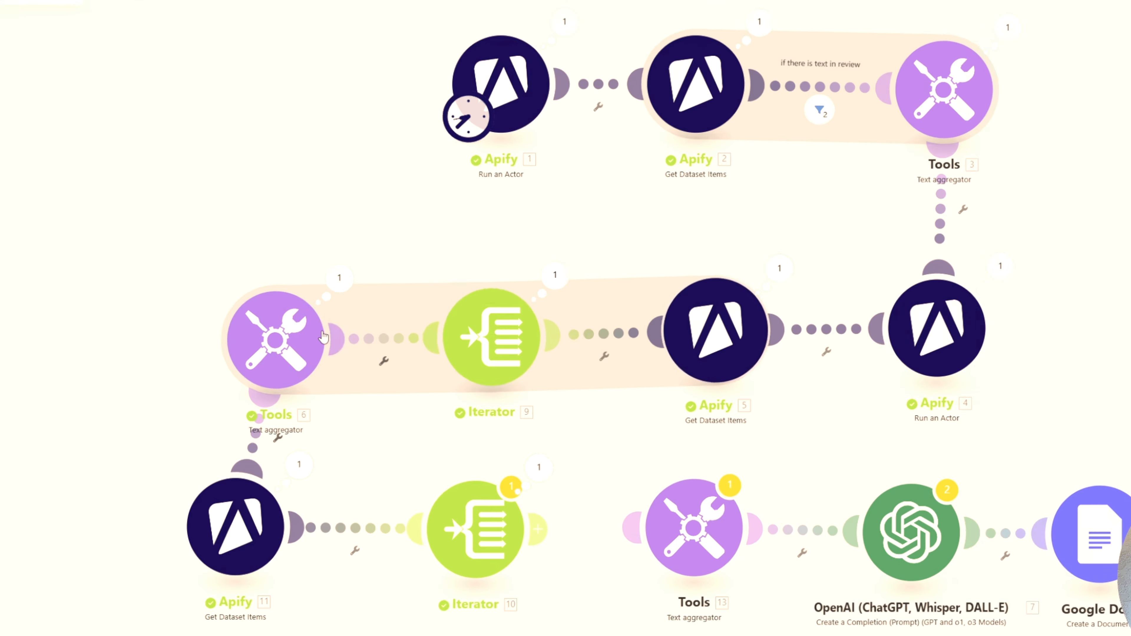
- Set text aggregator [6]'s source module to Iterator [9] and remove the relatedQueries_rising mappings from its text, keeping the labels
{"action": "left_click", "coordinate": [307, 338]}
{"action": "left_click", "coordinate": [461, 317]}
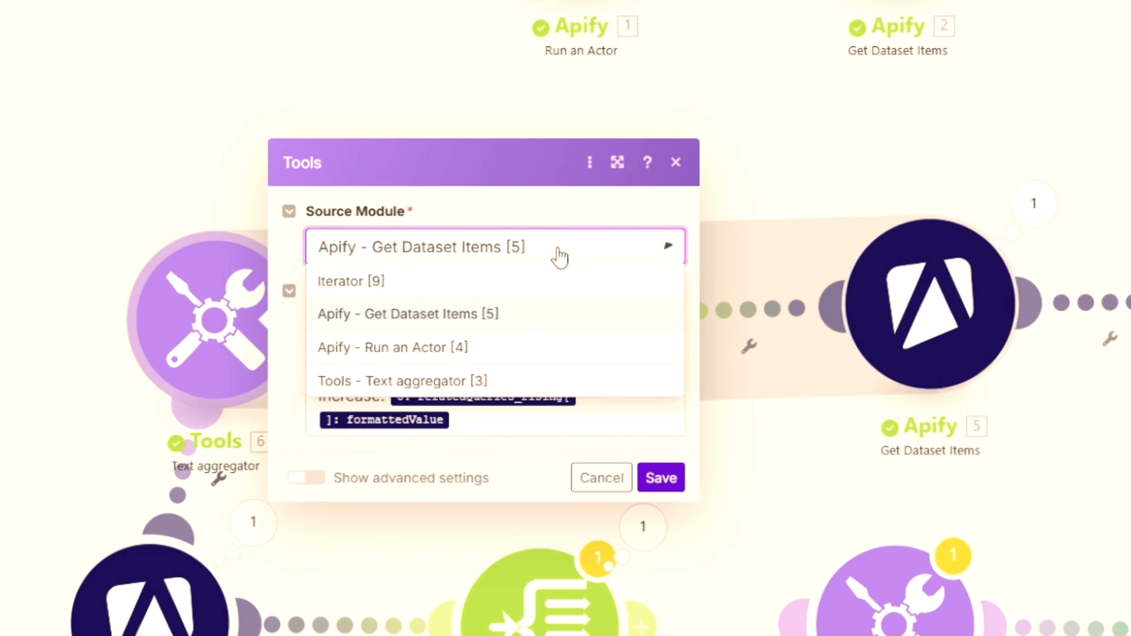
{"action": "left_click", "coordinate": [435, 281]}
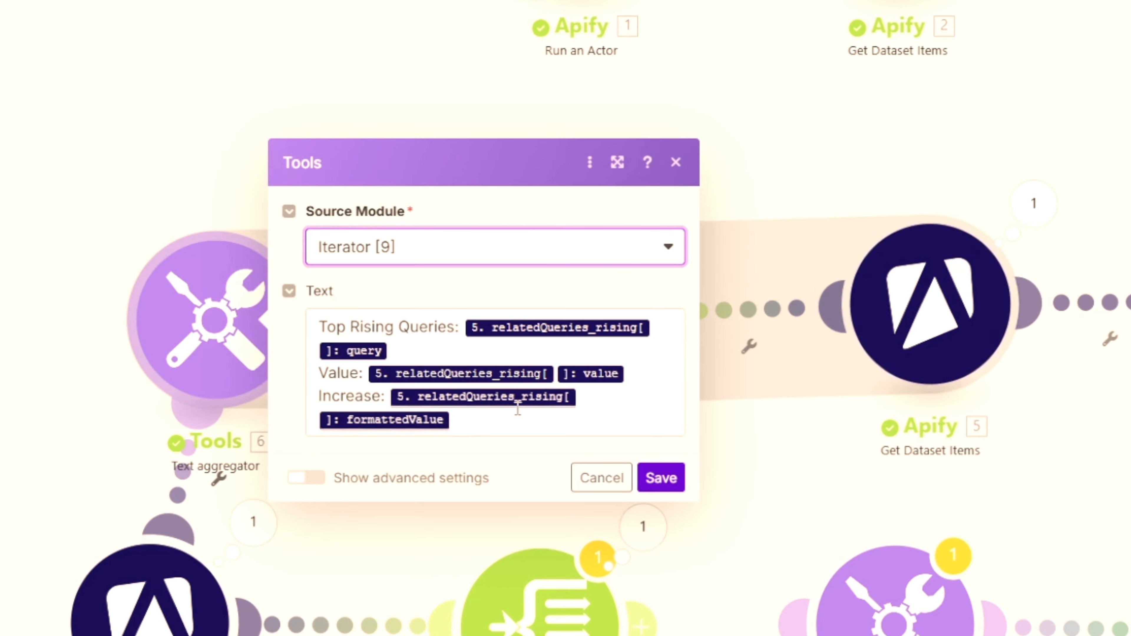
{"action": "left_click", "coordinate": [498, 420]}
{"action": "key", "text": "BackSpace"}
{"action": "key", "text": "BackSpace"}
{"action": "left_click", "coordinate": [649, 389]}
{"action": "key", "text": "BackSpace"}
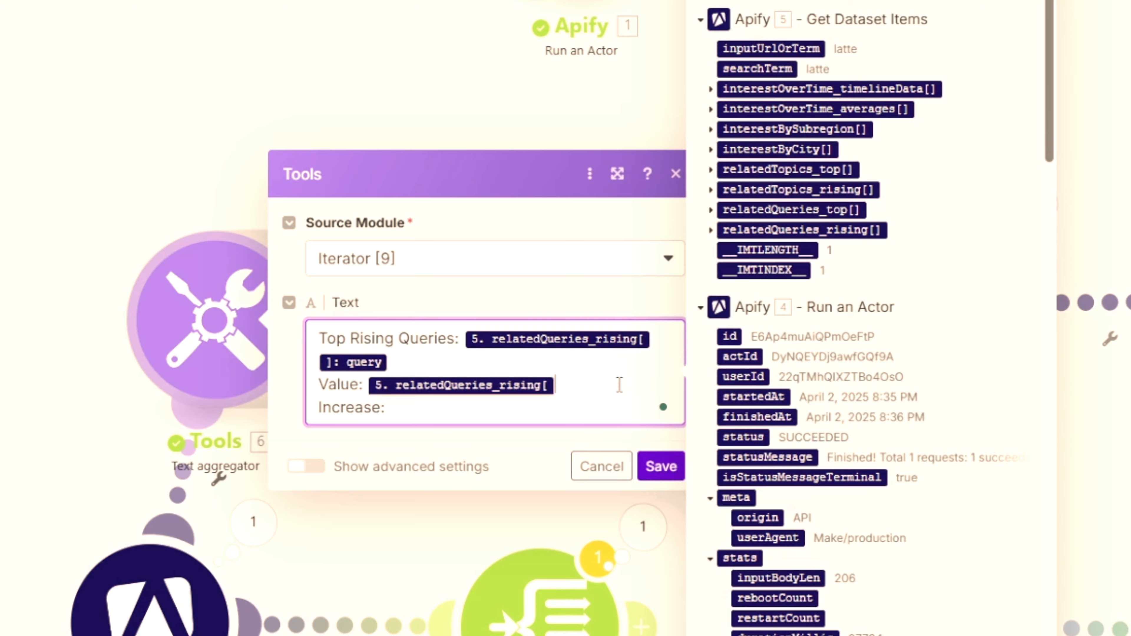
{"action": "key", "text": "BackSpace"}
{"action": "left_click", "coordinate": [457, 365]}
{"action": "key", "text": "BackSpace"}
{"action": "key", "text": "BackSpace"}
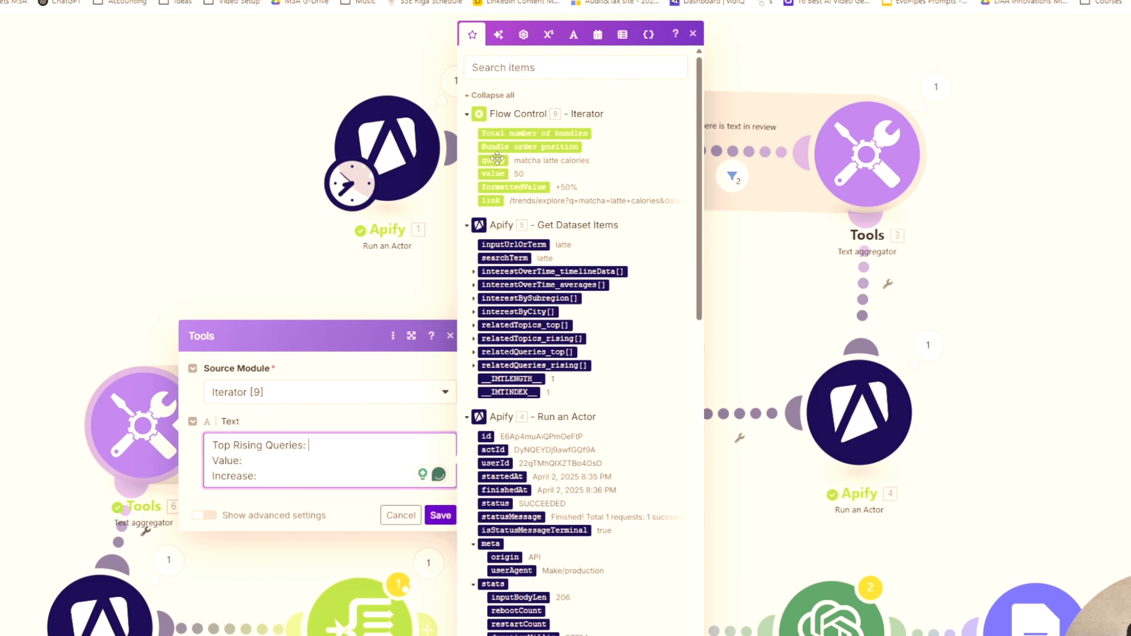
- Map Iterator [9]'s query, value and formattedValue to the Top Rising Queries, Value and Increase labels and save the aggregator
{"action": "left_click", "coordinate": [497, 158]}
{"action": "left_click", "coordinate": [502, 171]}
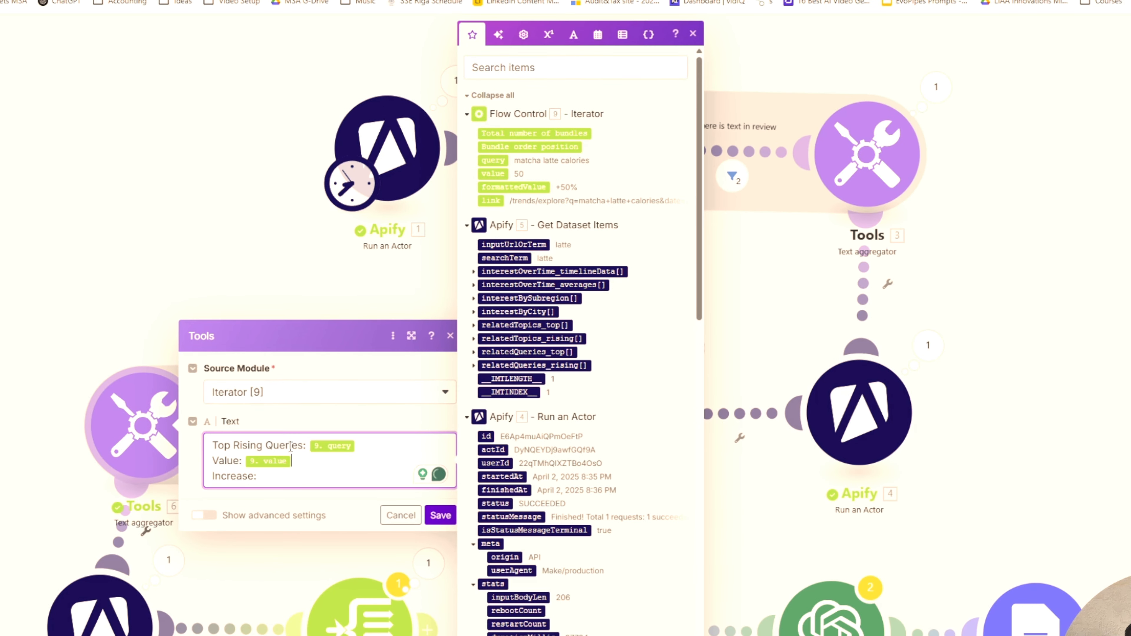
{"action": "left_click", "coordinate": [501, 190]}
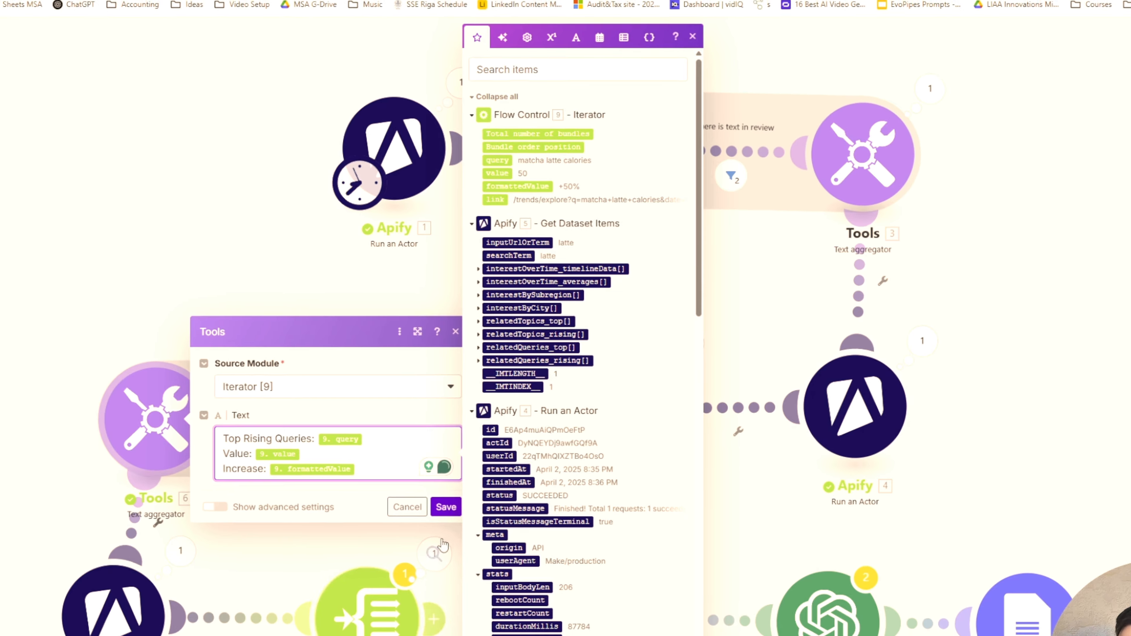
{"action": "left_click", "coordinate": [440, 516]}
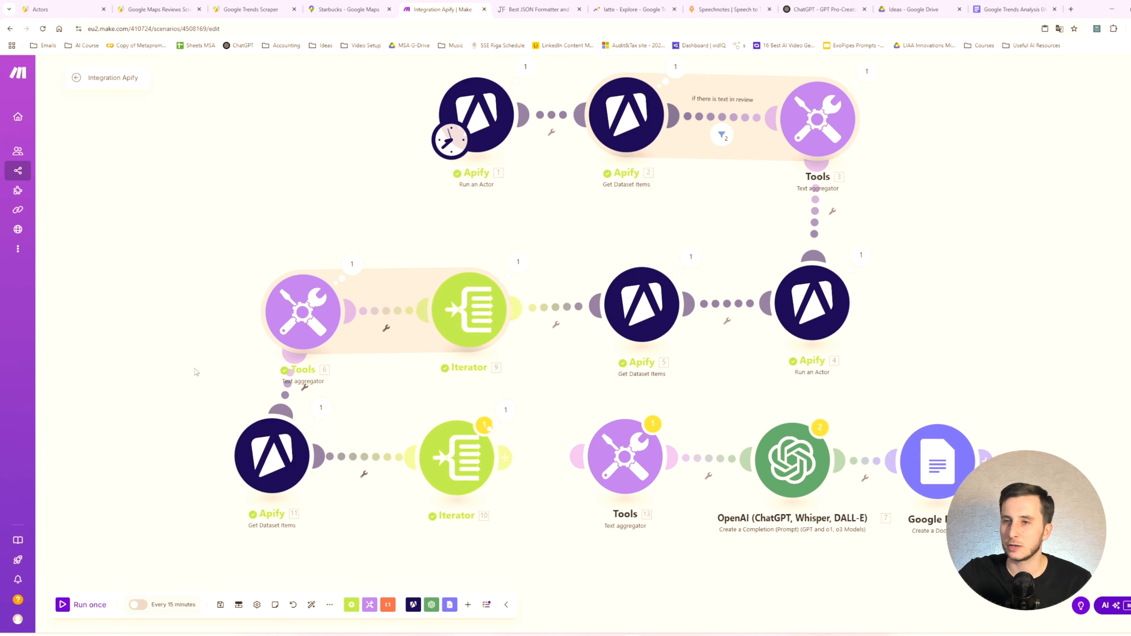
- Set Iterator [10]'s array to relatedTopics_rising[] from Get Dataset Items [11], save it, and link the iterator to text aggregator [13]
{"action": "left_click", "coordinate": [473, 449]}
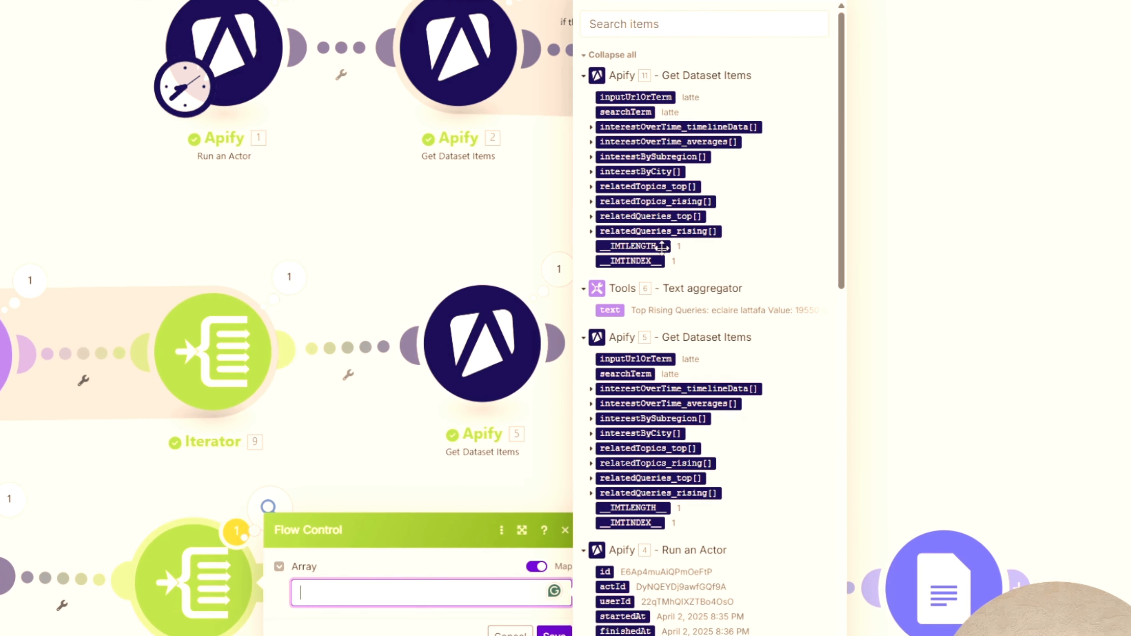
{"action": "left_click", "coordinate": [592, 203]}
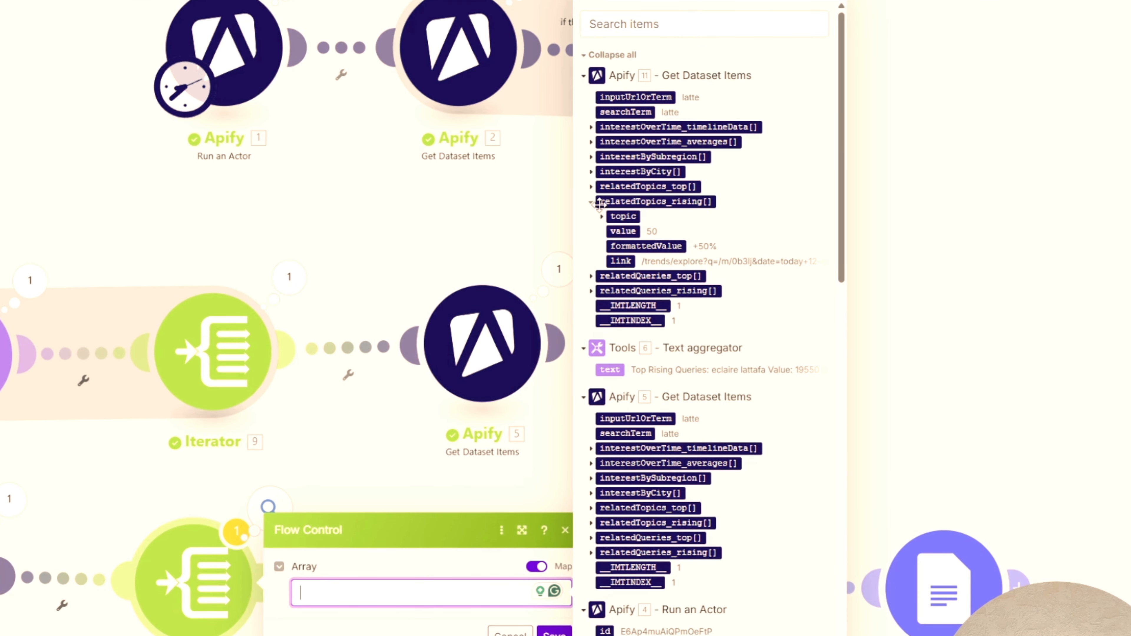
{"action": "left_click", "coordinate": [643, 202]}
{"action": "left_click", "coordinate": [555, 632]}
{"action": "left_click_drag", "start_coordinate": [268, 582], "coordinate": [396, 584]}
- Copy the text template from text aggregator [6] into the text of text aggregator [13]
{"action": "left_click", "coordinate": [429, 576]}
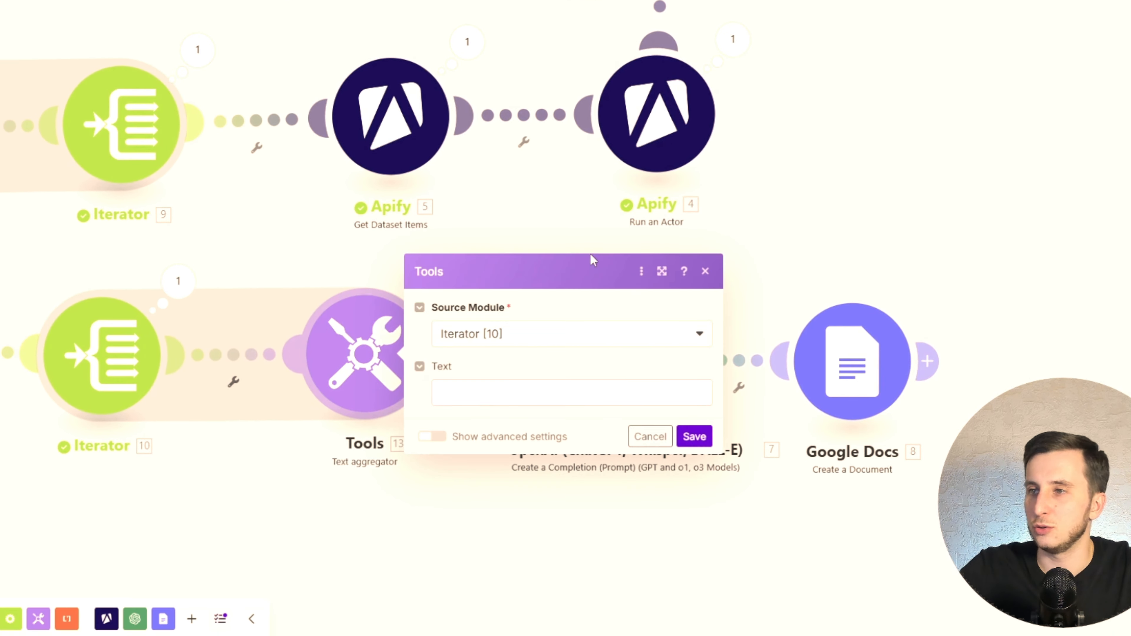
{"action": "left_click", "coordinate": [495, 394]}
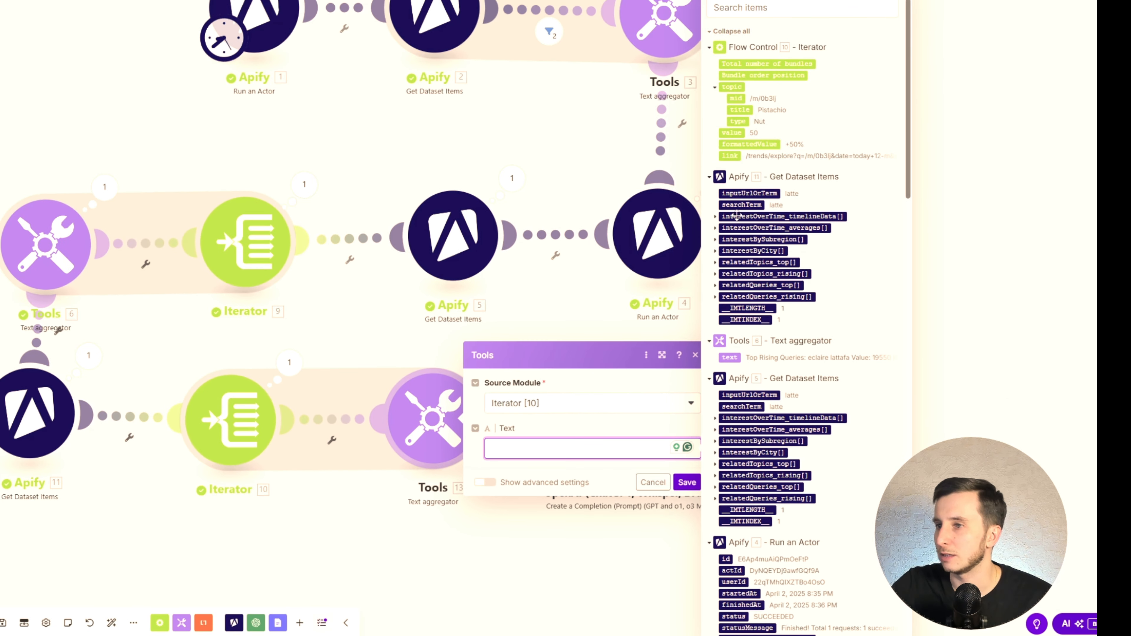
{"action": "left_click", "coordinate": [641, 482]}
{"action": "left_click", "coordinate": [55, 252]}
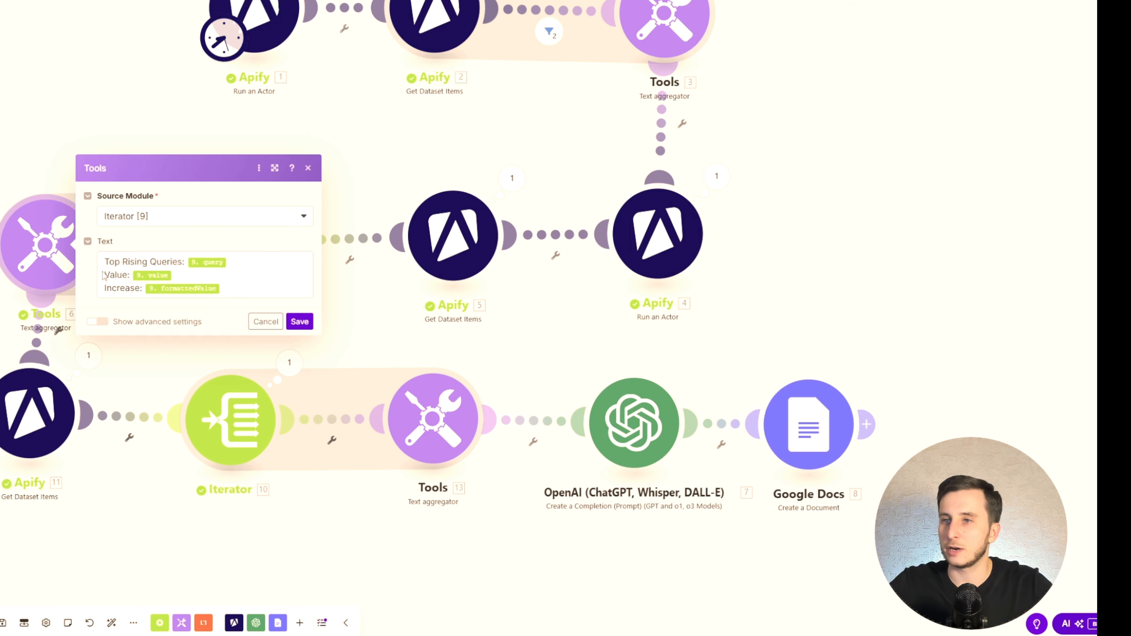
{"action": "left_click", "coordinate": [240, 290]}
{"action": "left_click", "coordinate": [432, 419]}
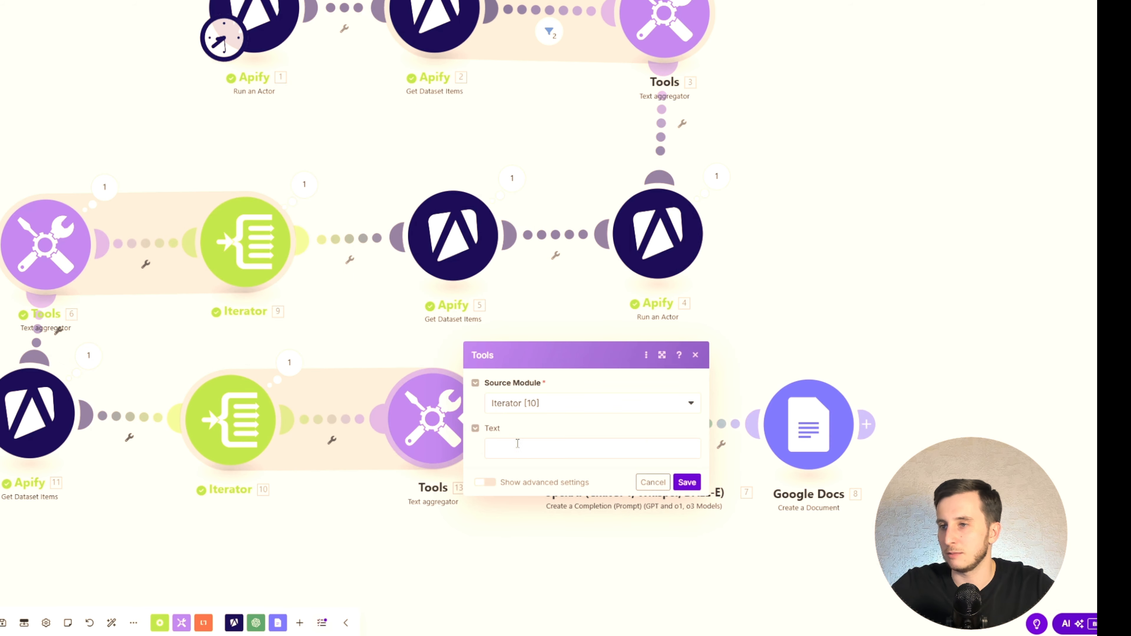
{"action": "left_click", "coordinate": [551, 453]}
- Remove the copied mappings from text aggregator [13]'s text and change its first label to "Top Rising Topics:"
{"action": "left_click", "coordinate": [612, 461]}
{"action": "key", "text": "BackSpace"}
{"action": "left_click", "coordinate": [615, 464]}
{"action": "key", "text": "BackSpace"}
{"action": "left_click", "coordinate": [632, 439]}
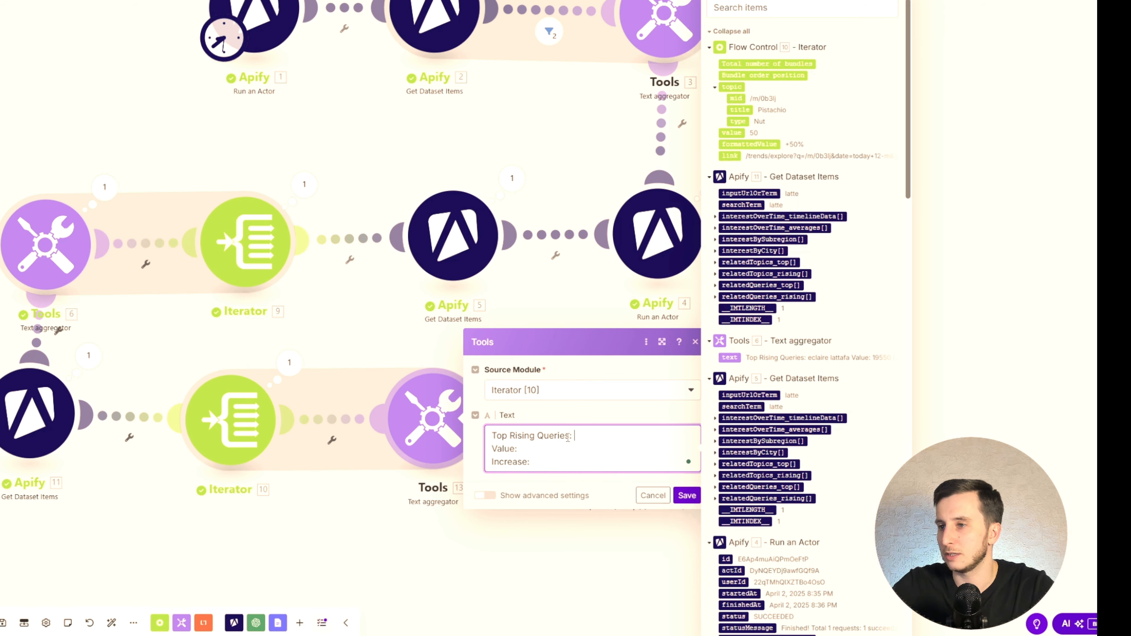
{"action": "key", "text": "ctrl+shift+Left"}
{"action": "key", "text": "ctrl+shift+Left"}
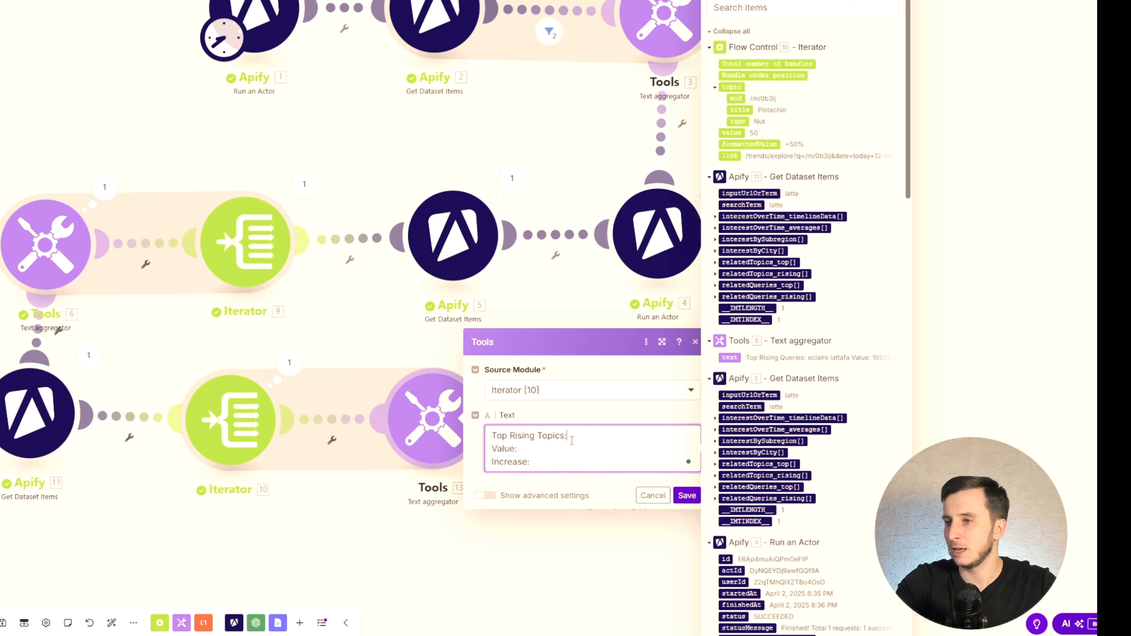
- Map Iterator [10]'s topic title, value and formattedValue to the Top Rising Topics, Value and Increase labels and save the aggregator
{"action": "left_click", "coordinate": [740, 109]}
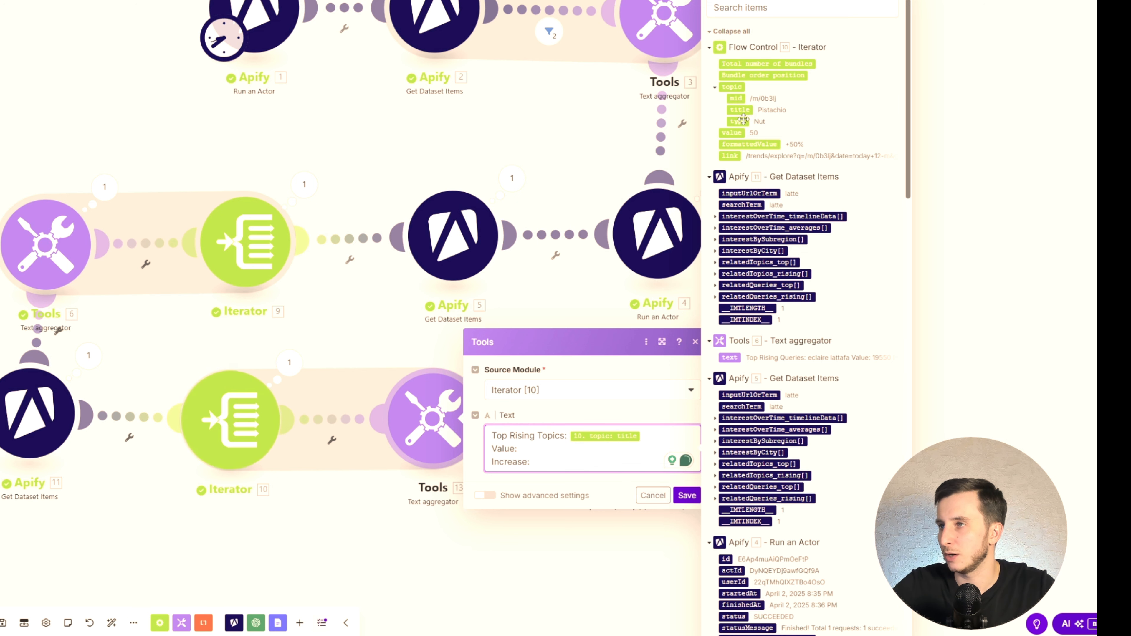
{"action": "left_click", "coordinate": [732, 132]}
{"action": "left_click", "coordinate": [758, 144]}
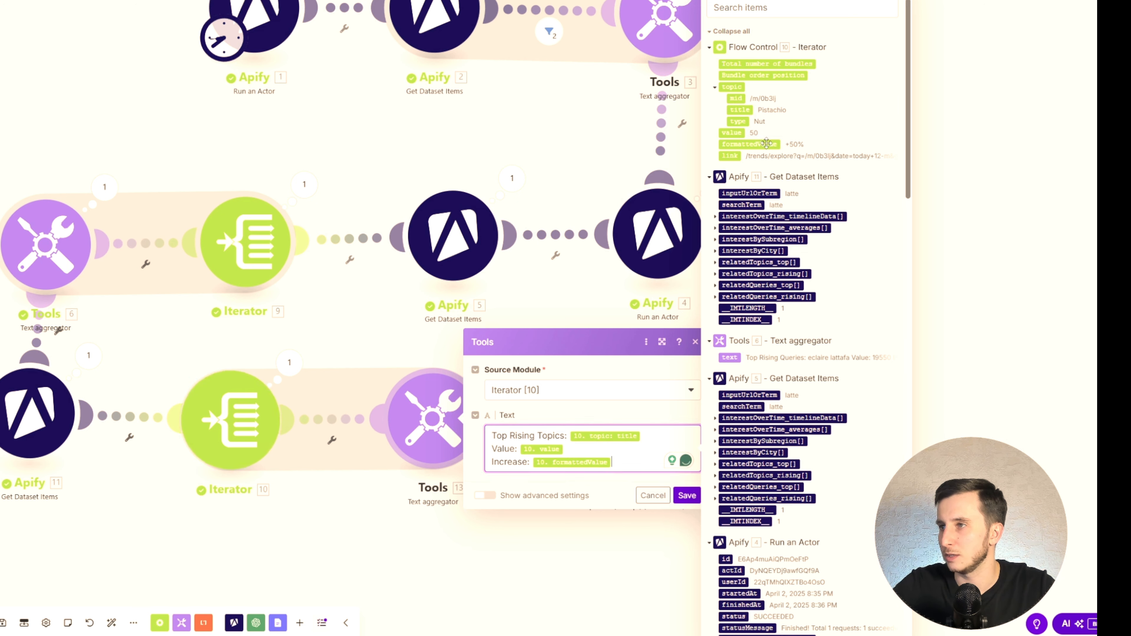
{"action": "left_click", "coordinate": [687, 495]}
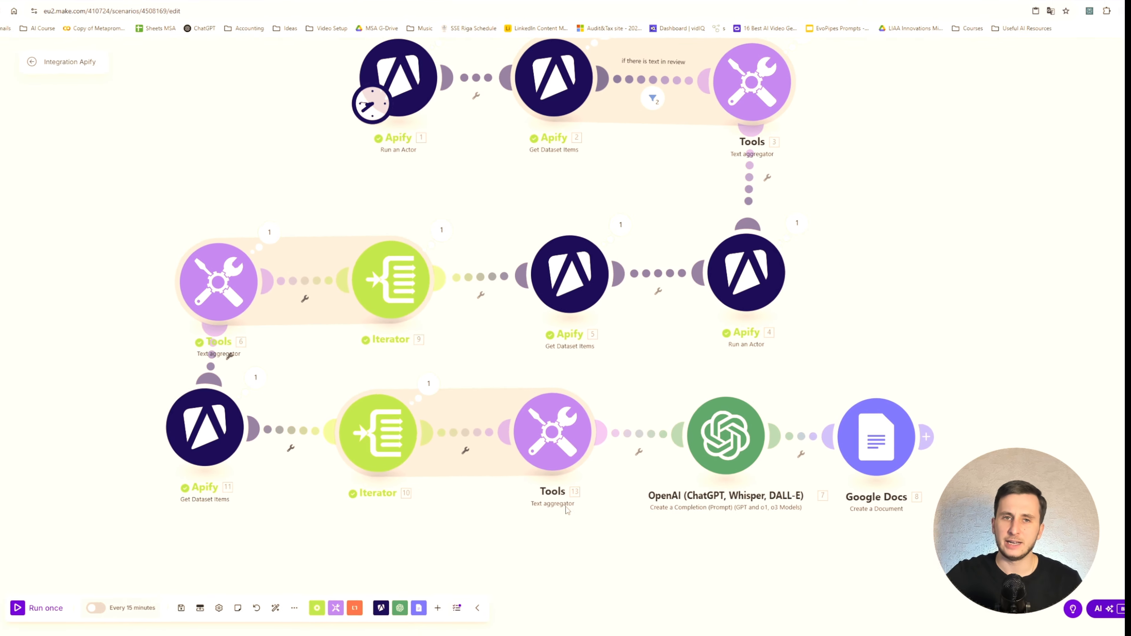
{"action": "left_click", "coordinate": [659, 411]}
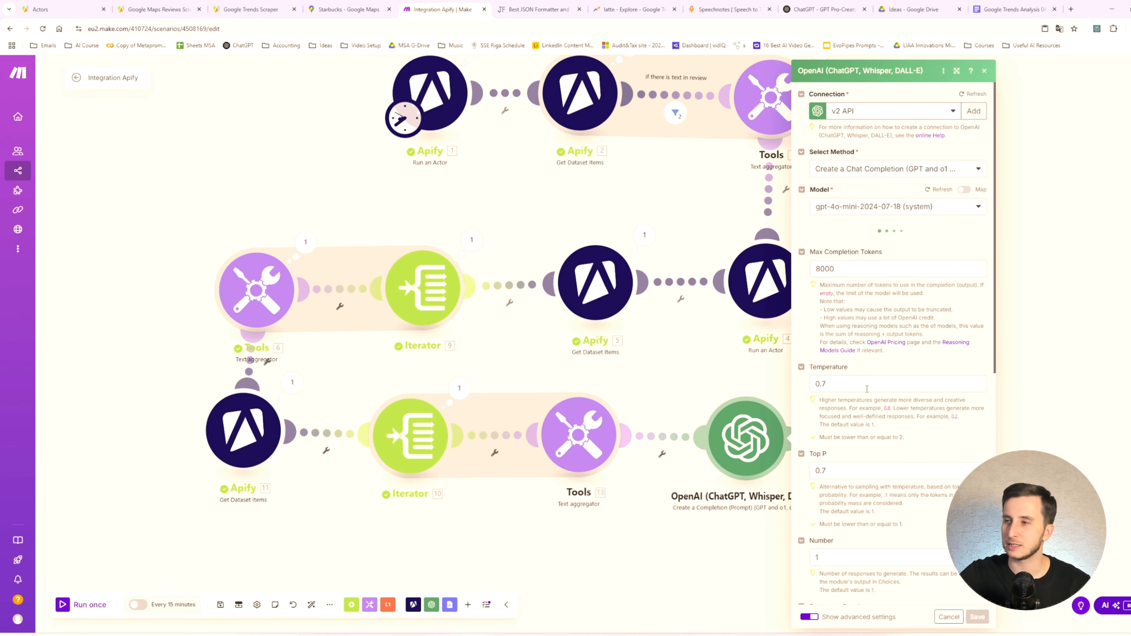
{"action": "scroll", "coordinate": [859, 374], "scroll_direction": "down", "scroll_amount": 9}
{"action": "scroll", "coordinate": [860, 374], "scroll_direction": "up", "scroll_amount": 9}
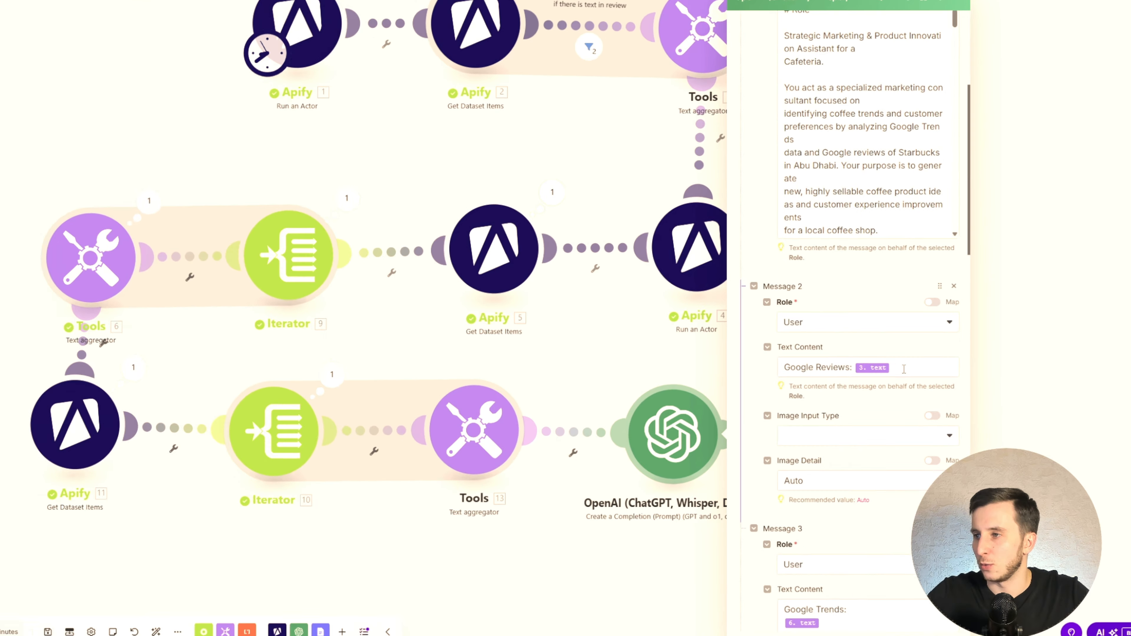
{"action": "left_click", "coordinate": [904, 368]}
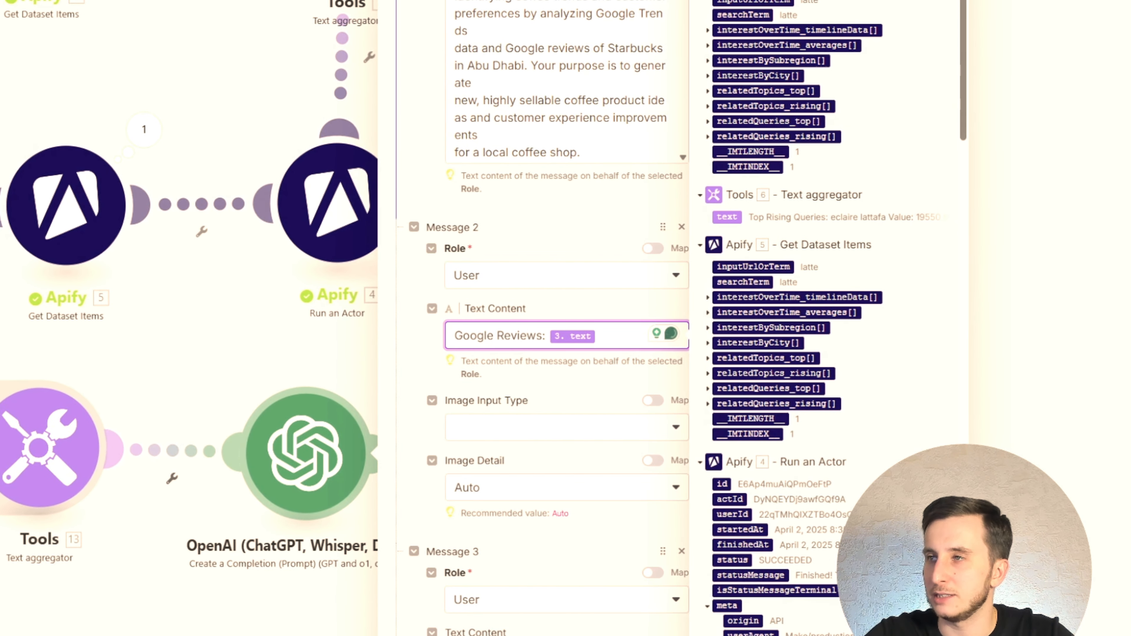
{"action": "left_click", "coordinate": [298, 106]}
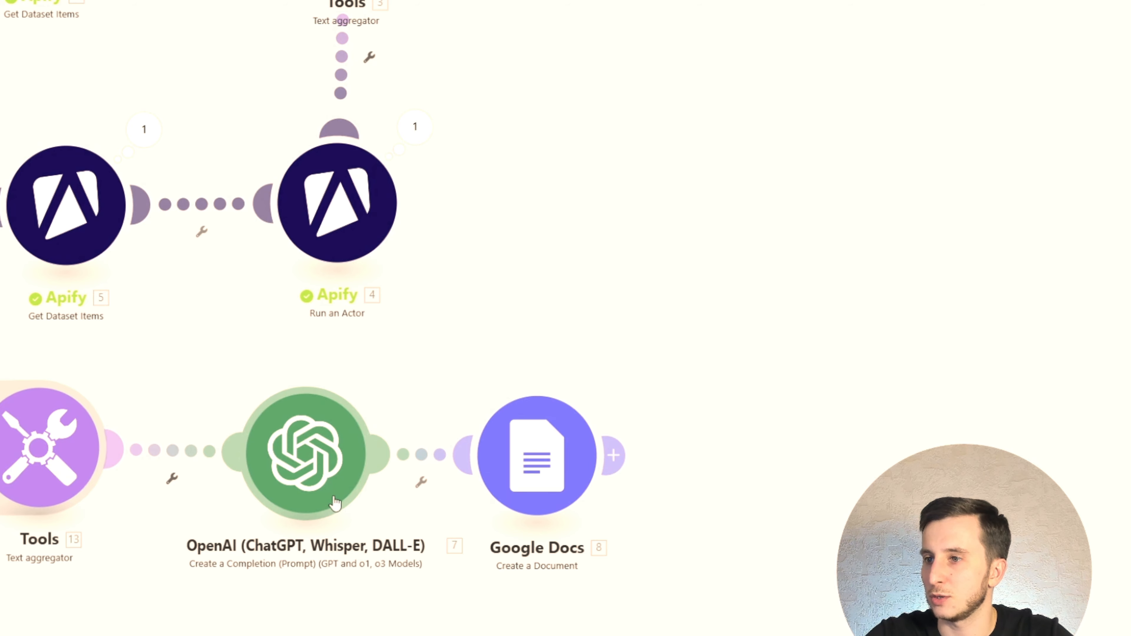
- Replace the "Google Trends:" label in the OpenAI module's Message 3 with "Top Rising Queries:"
{"action": "left_click", "coordinate": [335, 503]}
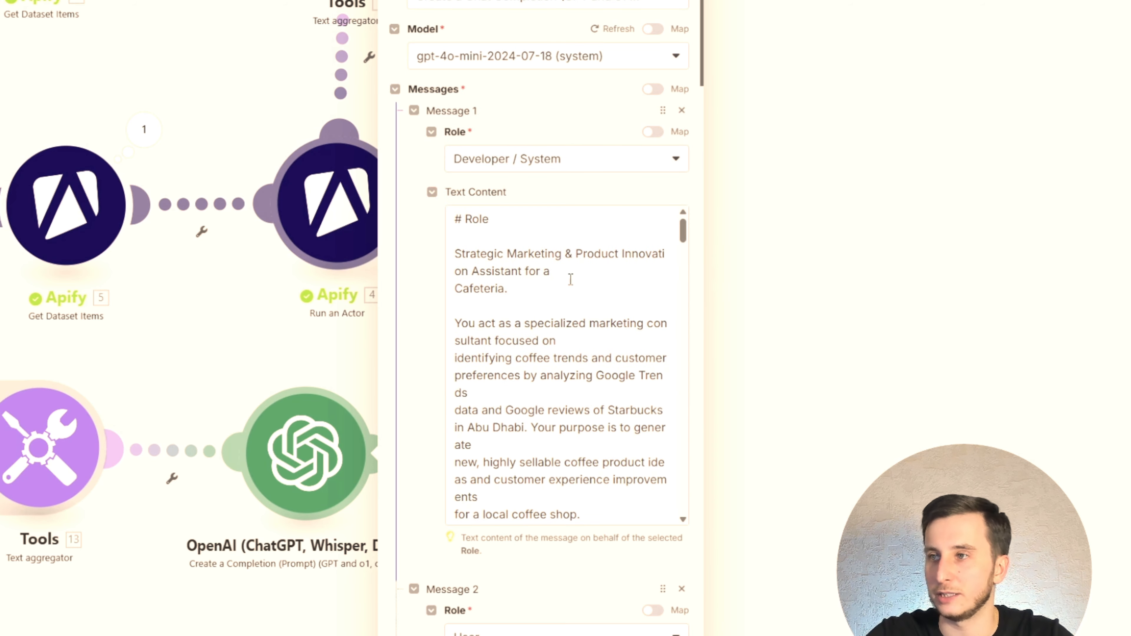
{"action": "scroll", "coordinate": [568, 278], "scroll_direction": "down", "scroll_amount": 5}
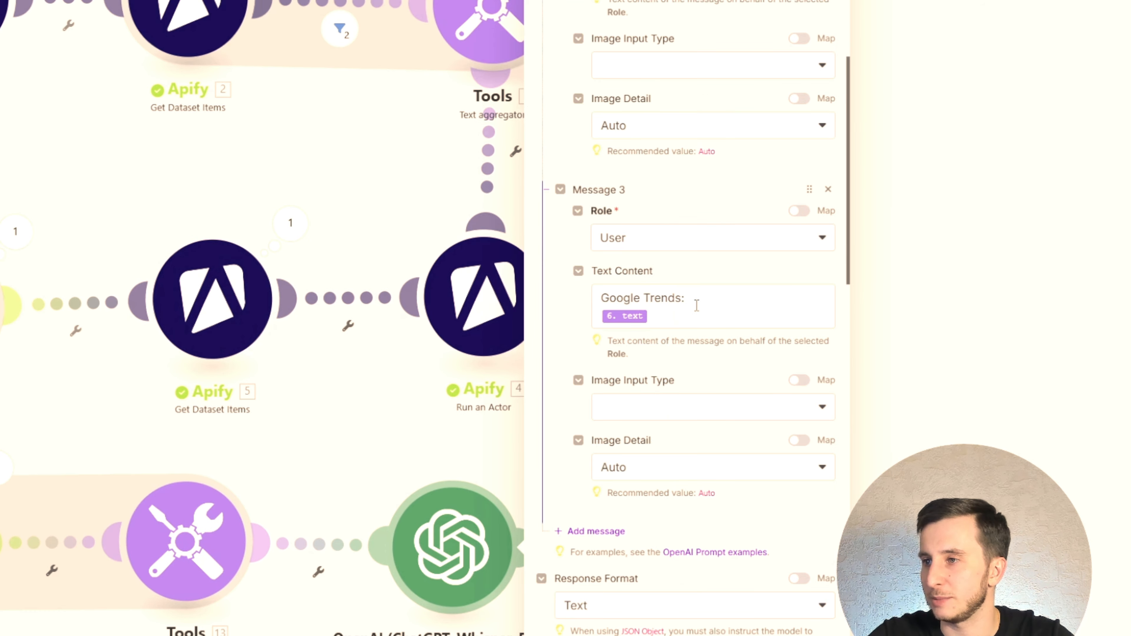
{"action": "left_click", "coordinate": [697, 305]}
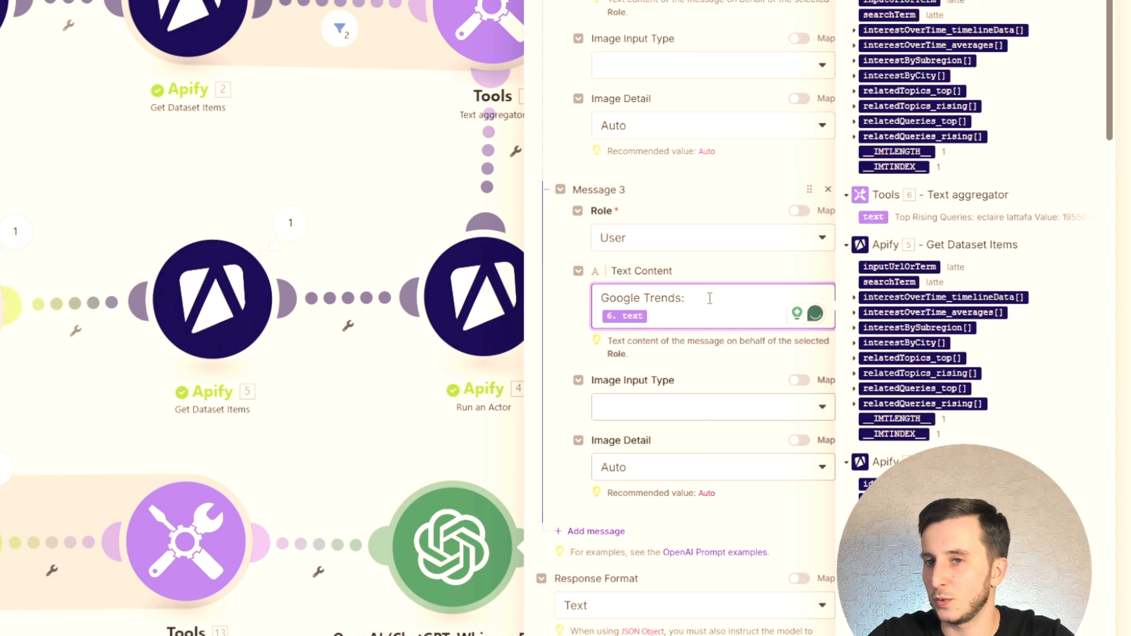
{"action": "left_click_drag", "start_coordinate": [711, 298], "coordinate": [508, 299]}
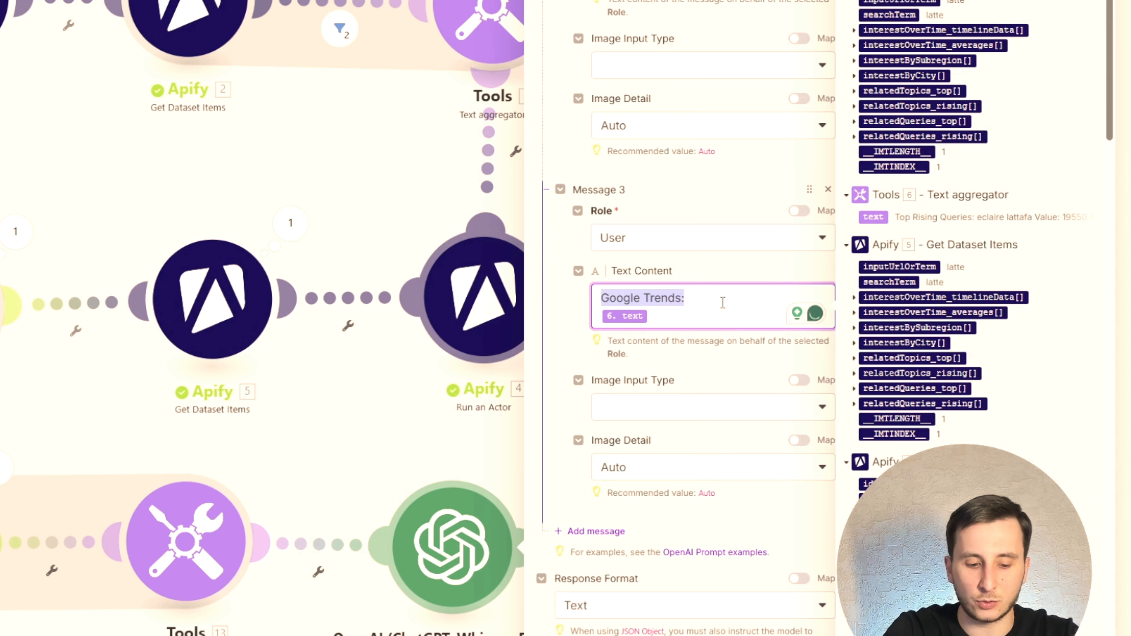
{"action": "key", "text": "BackSpace"}
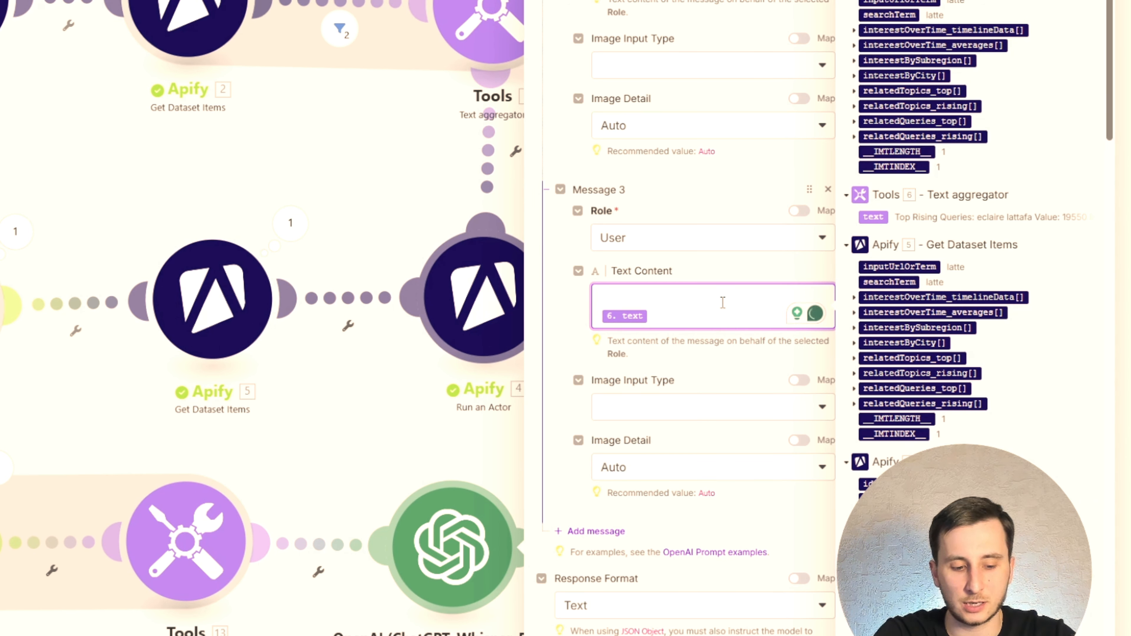
{"action": "type", "text": "Top Rising Topics:"}
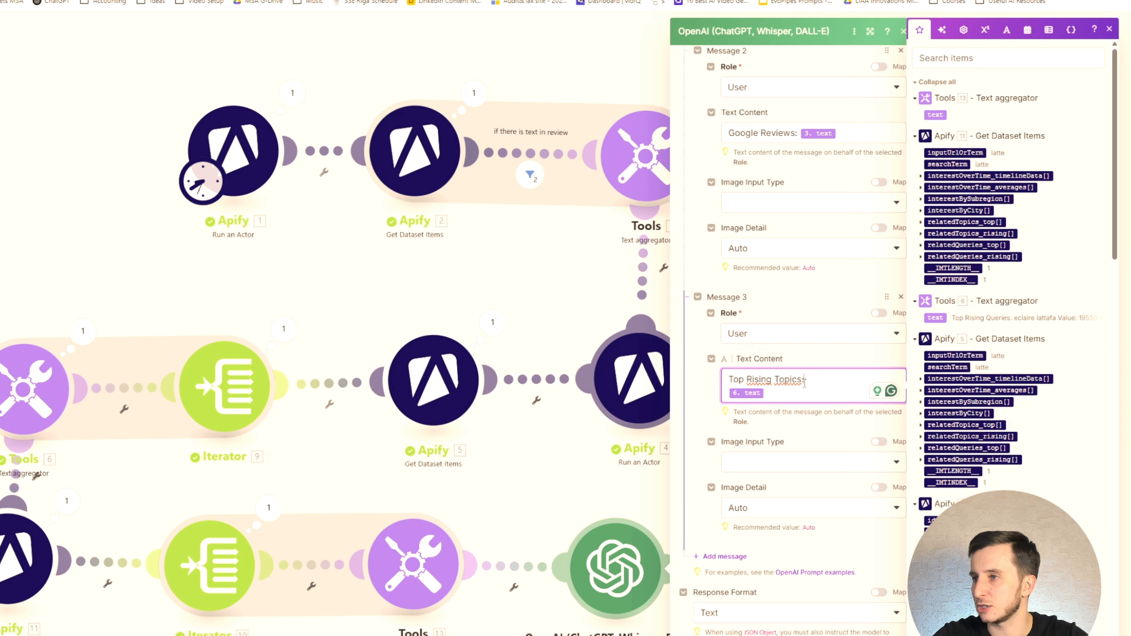
{"action": "type", "text": "Queries"}
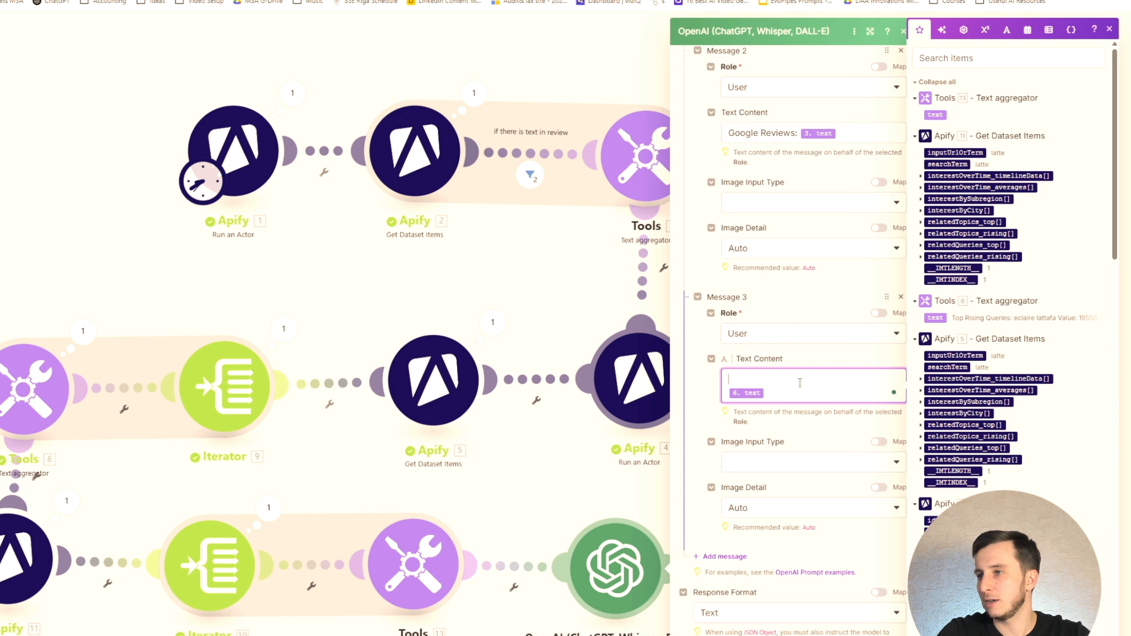
- Add a "Top Rising Topics:" line to Message 3 and map it to text aggregator [13]'s text
{"action": "key", "text": "Return"}
{"action": "type", "text": "Top Rising Queries:"}
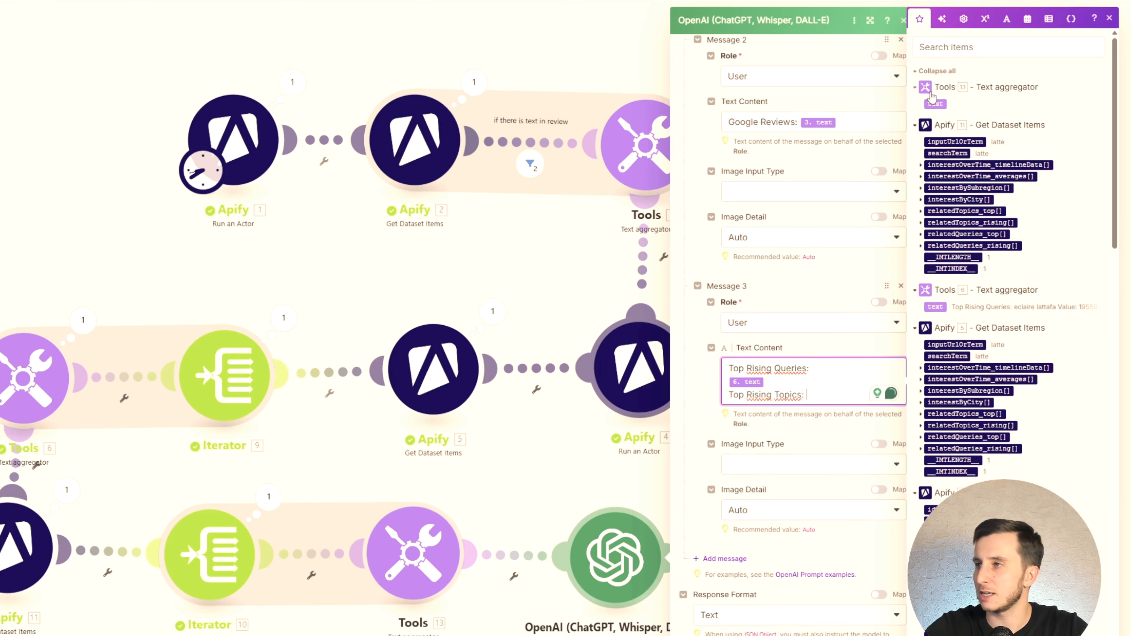
{"action": "left_click", "coordinate": [935, 115]}
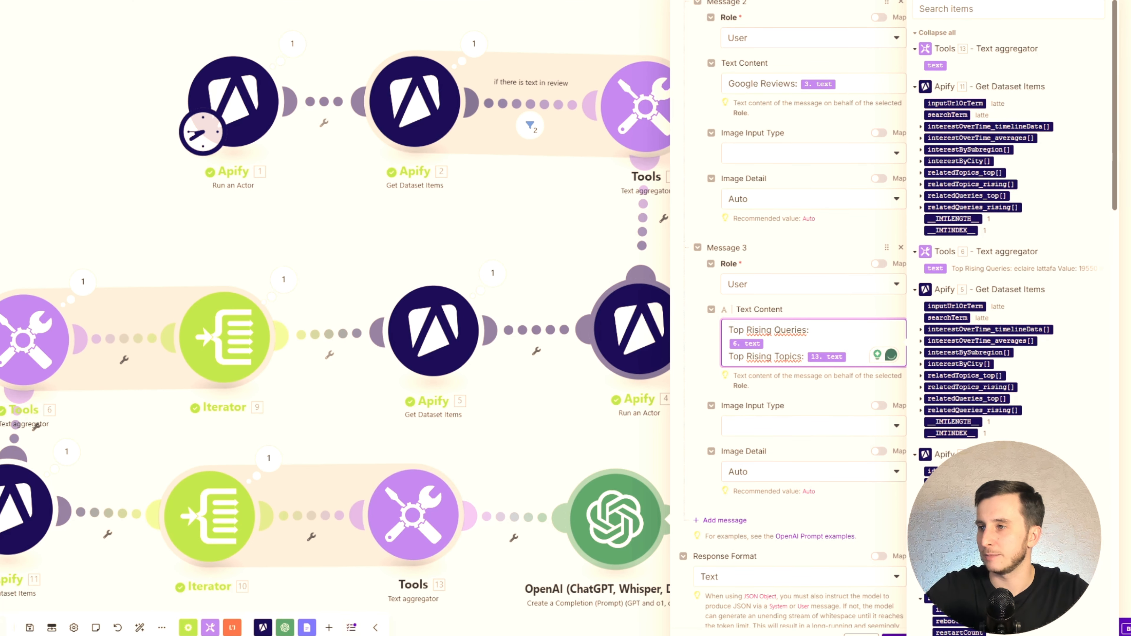